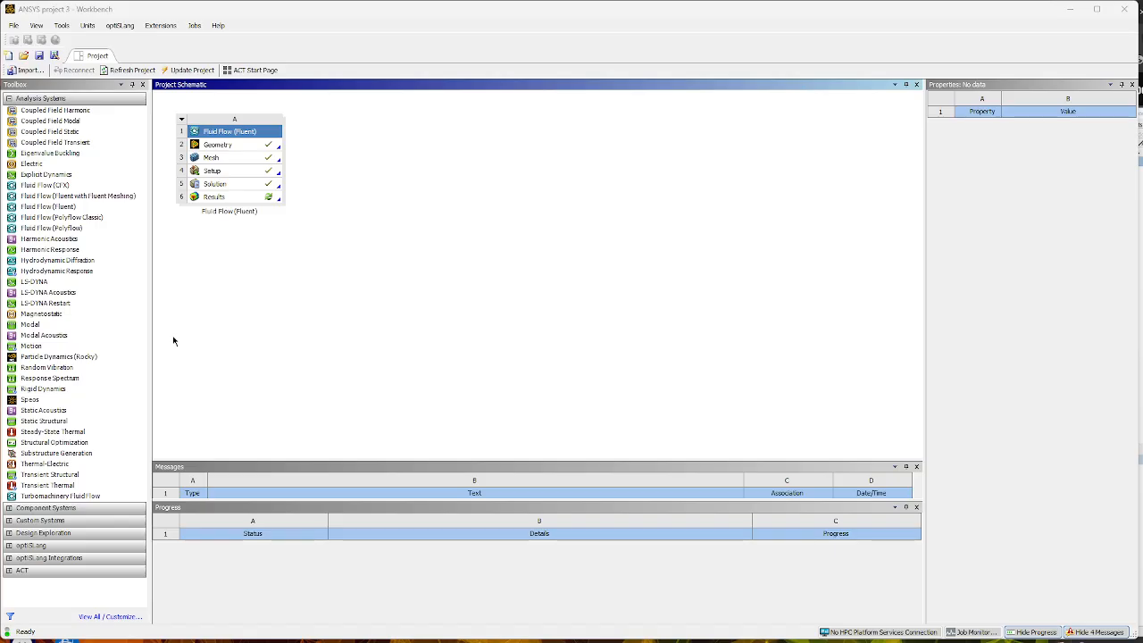
- Add a second Fluid Flow (Fluent) system to the project schematic and set its geometry analysis type to 2D
drag(56, 206, 373, 144)
click(401, 148)
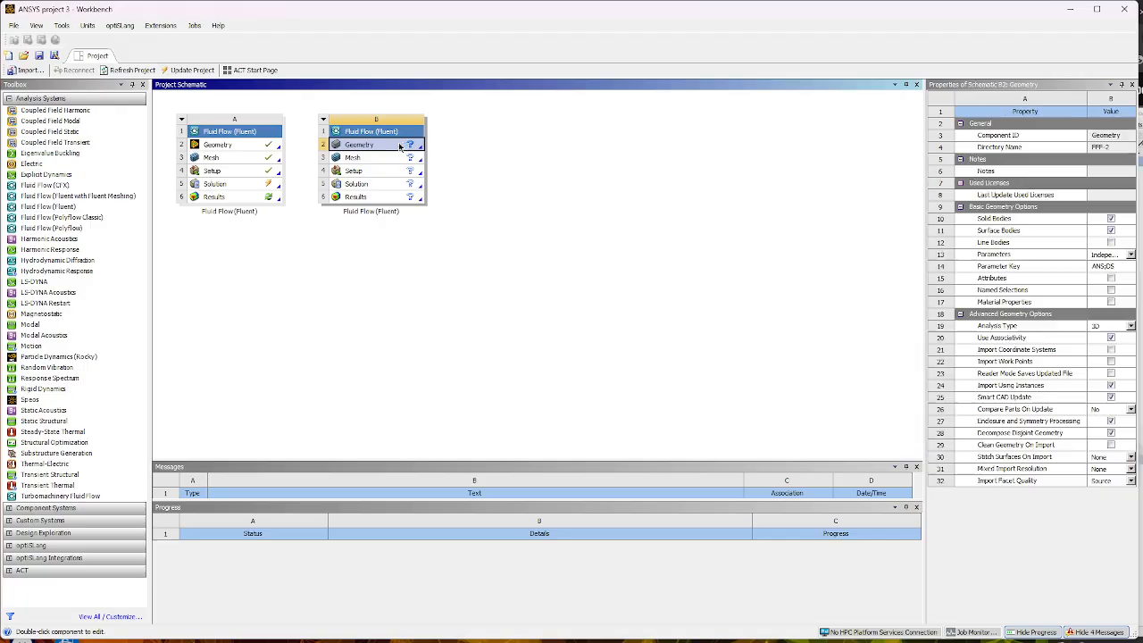
click(1130, 325)
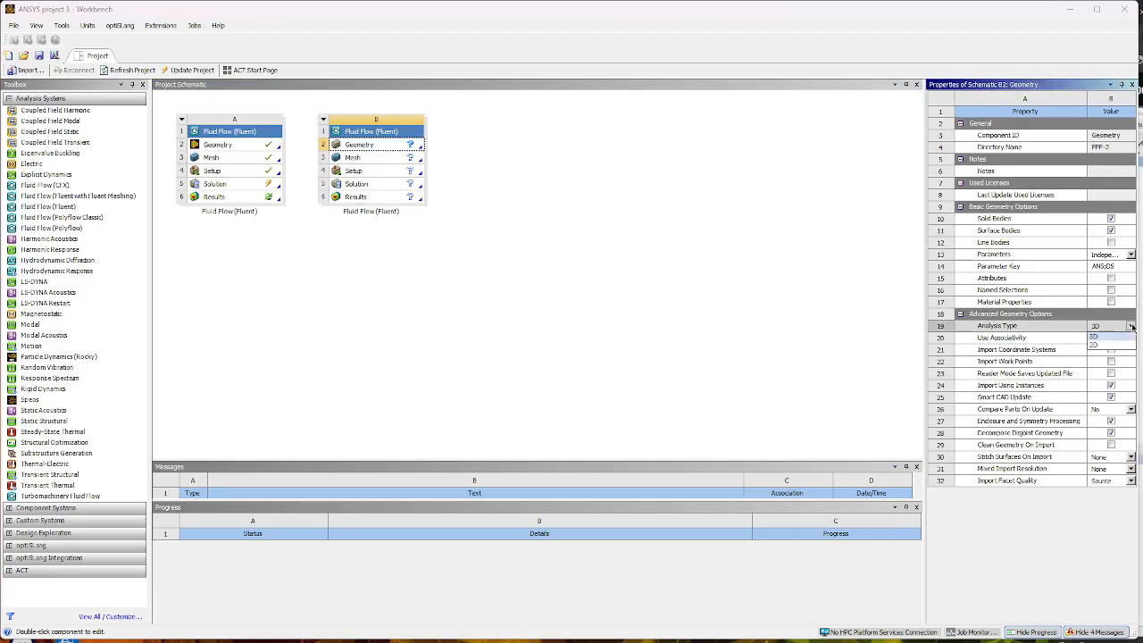
click(1115, 345)
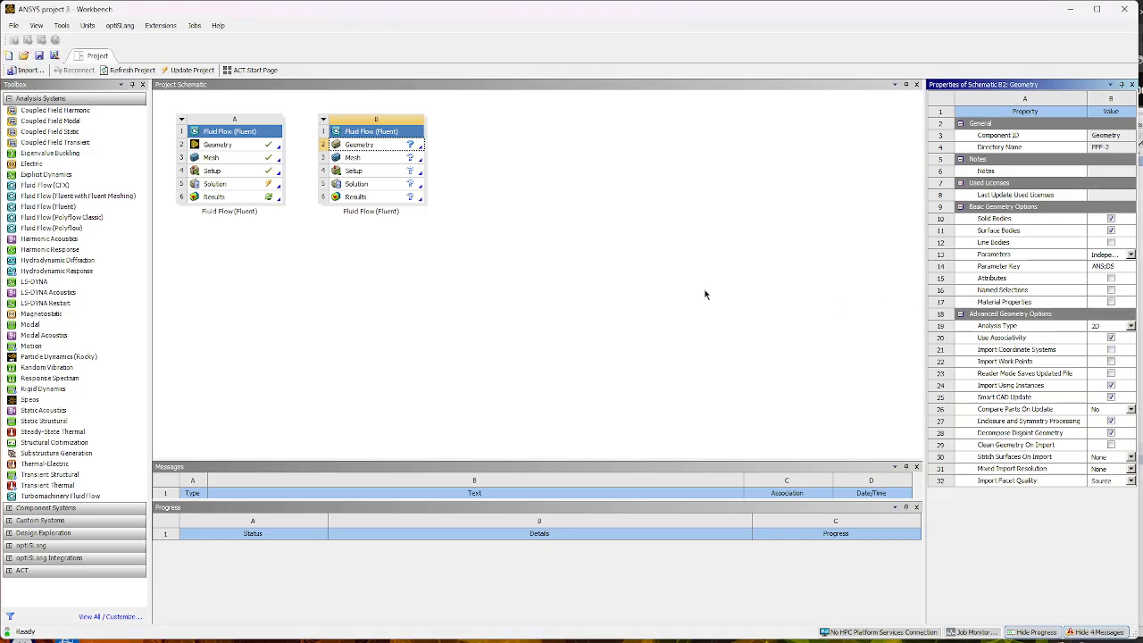
- Create a new DesignModeler geometry for the second Fluid Flow (Fluent) system
right_click(404, 145)
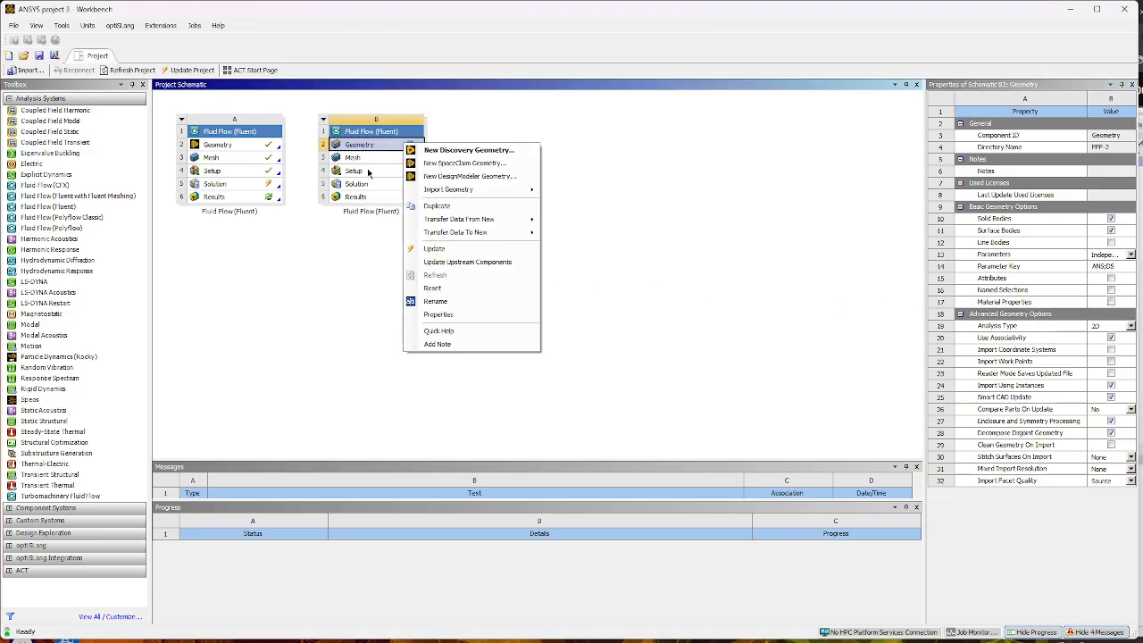
click(488, 177)
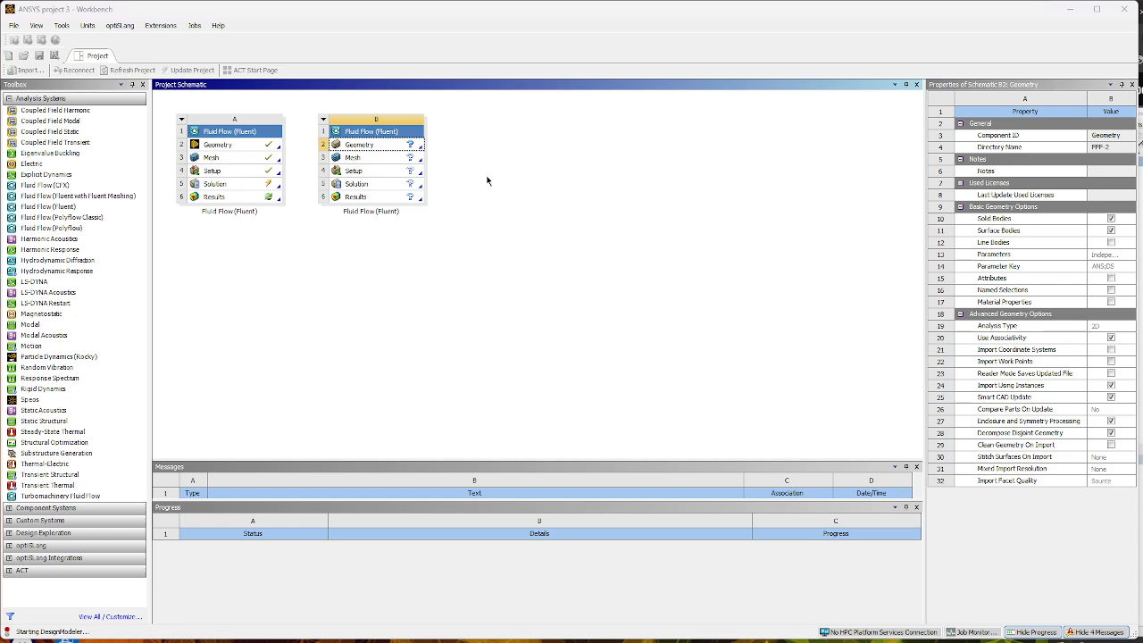
right_click(409, 146)
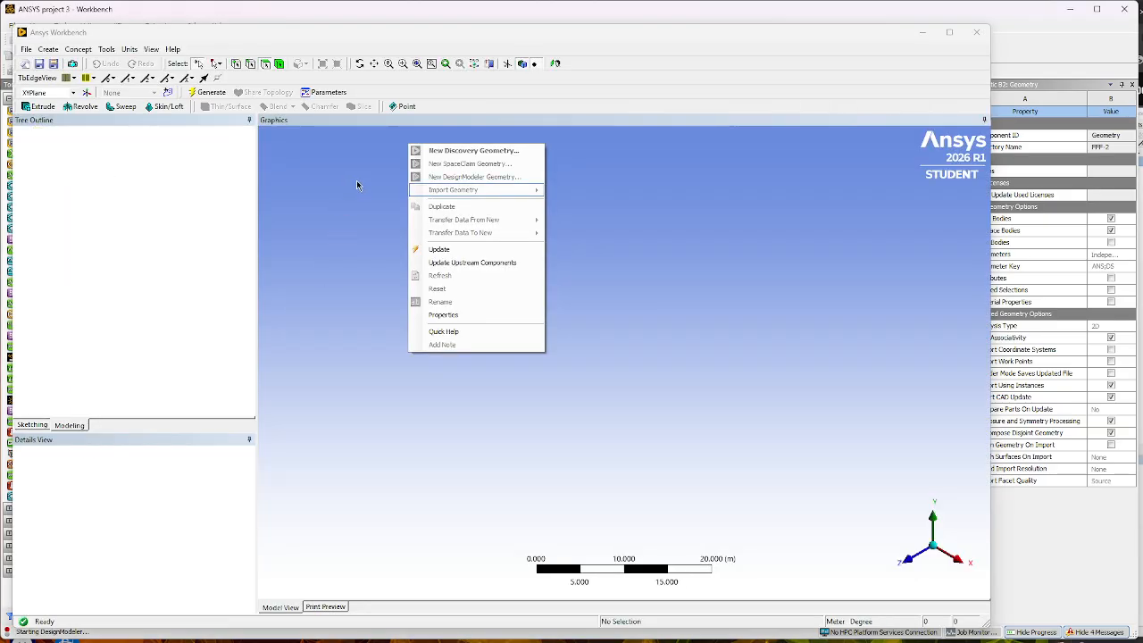
click(473, 461)
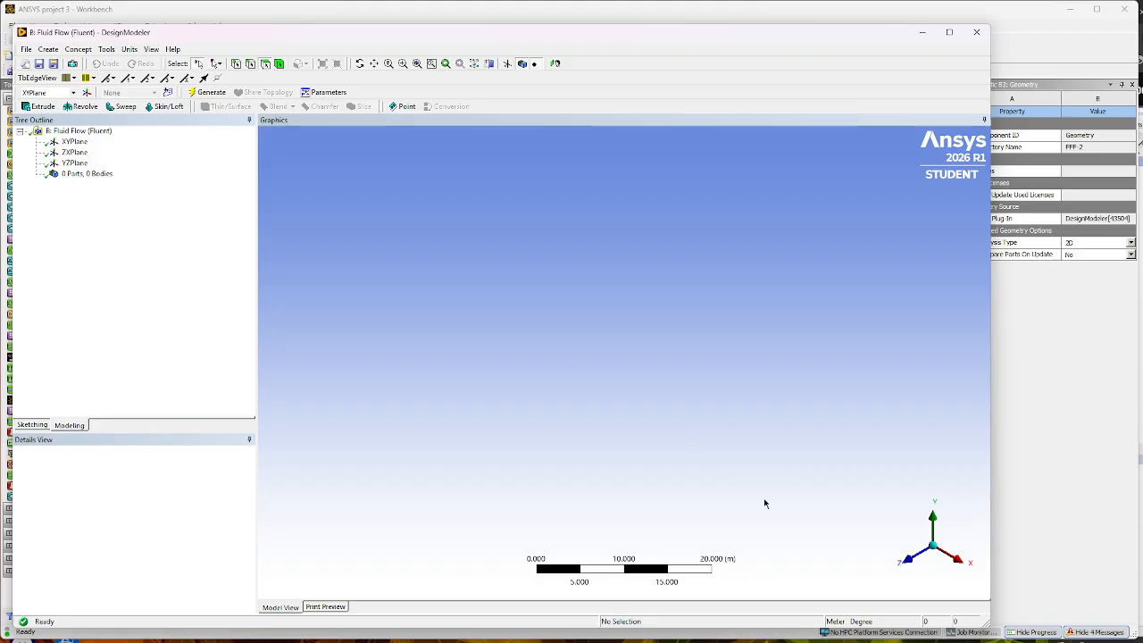
- Sketch a rectangle about 27 m wide and 21 m high around the origin on the XYPlane
click(912, 562)
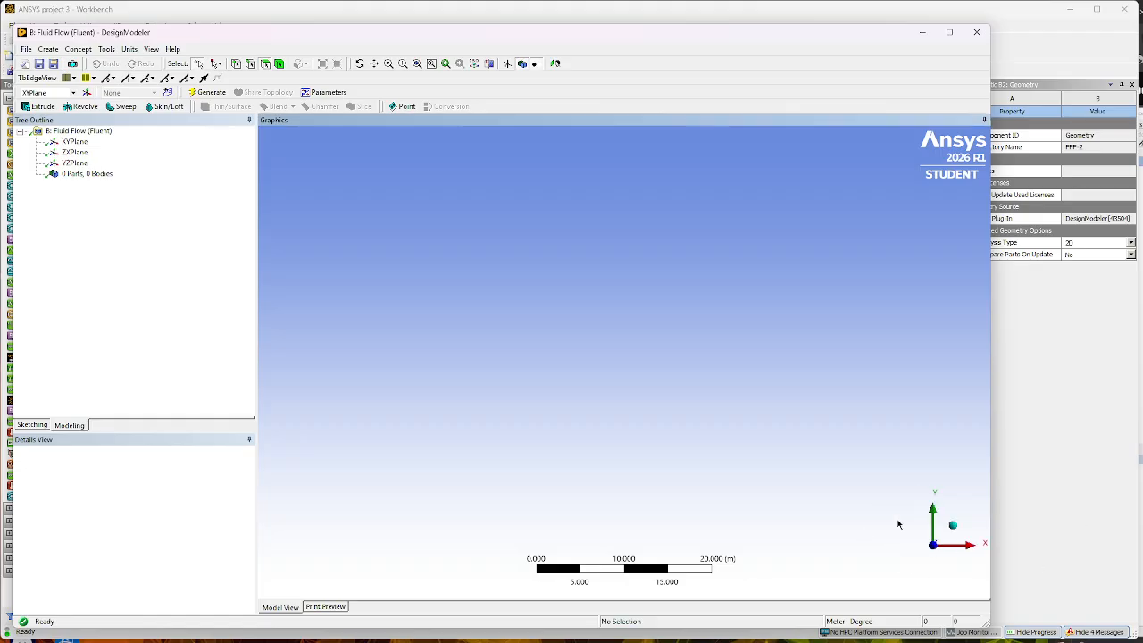
click(74, 143)
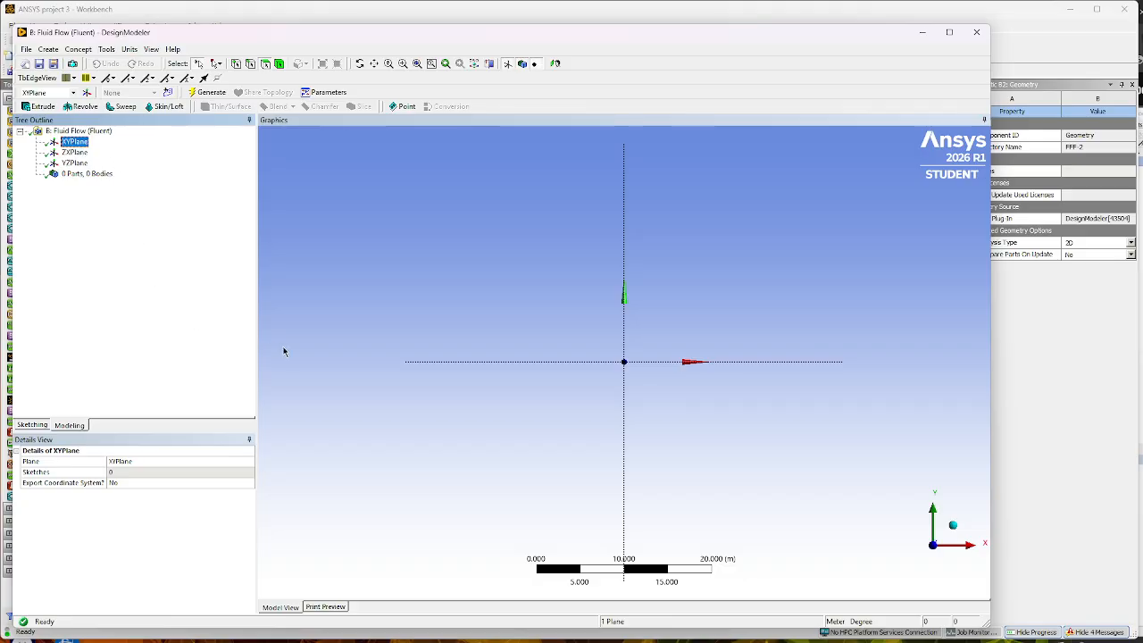
click(31, 425)
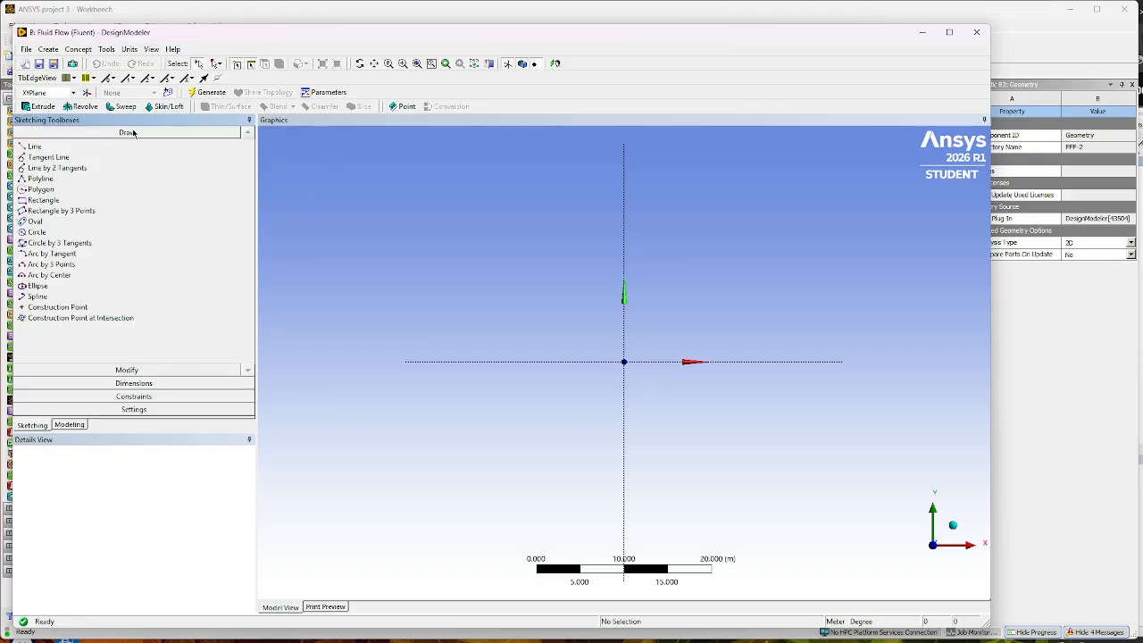
click(130, 50)
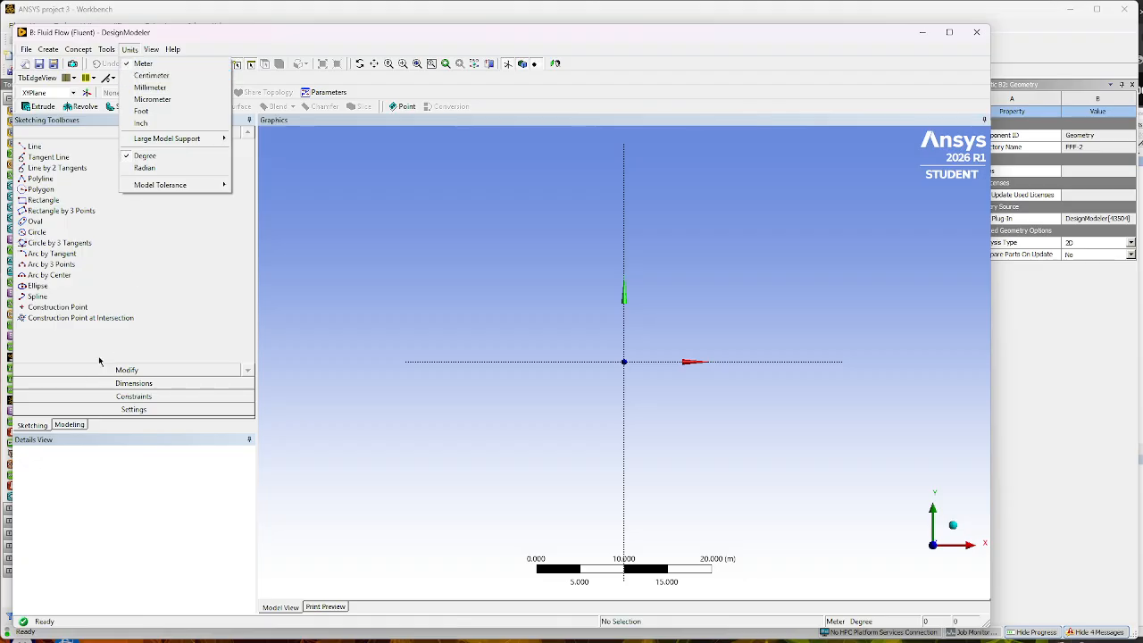
click(43, 201)
click(43, 201)
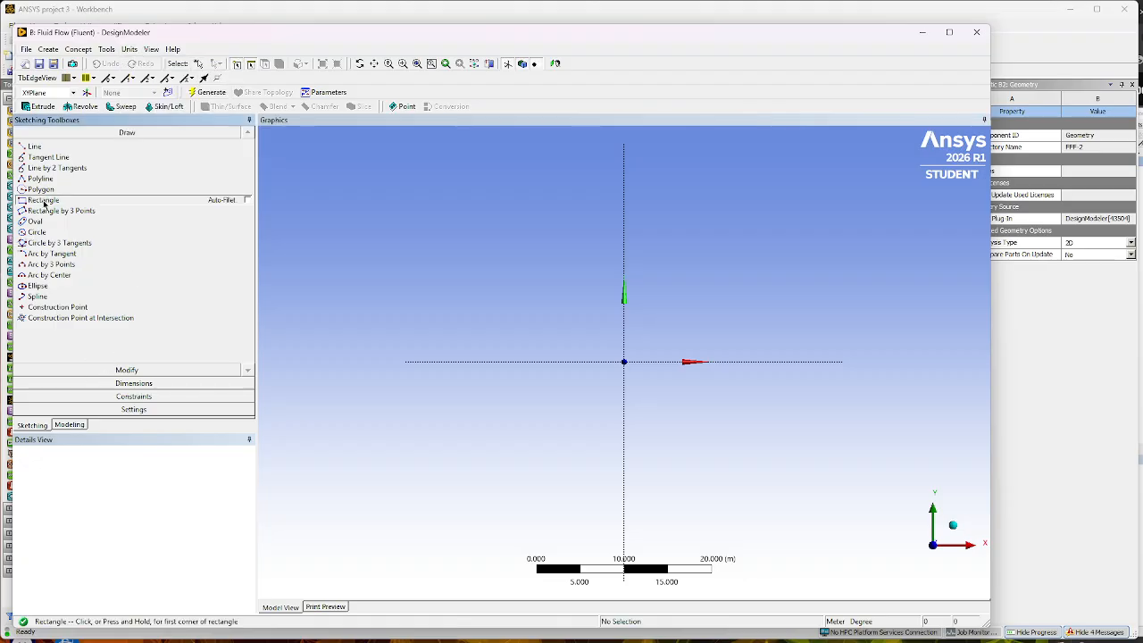
click(515, 270)
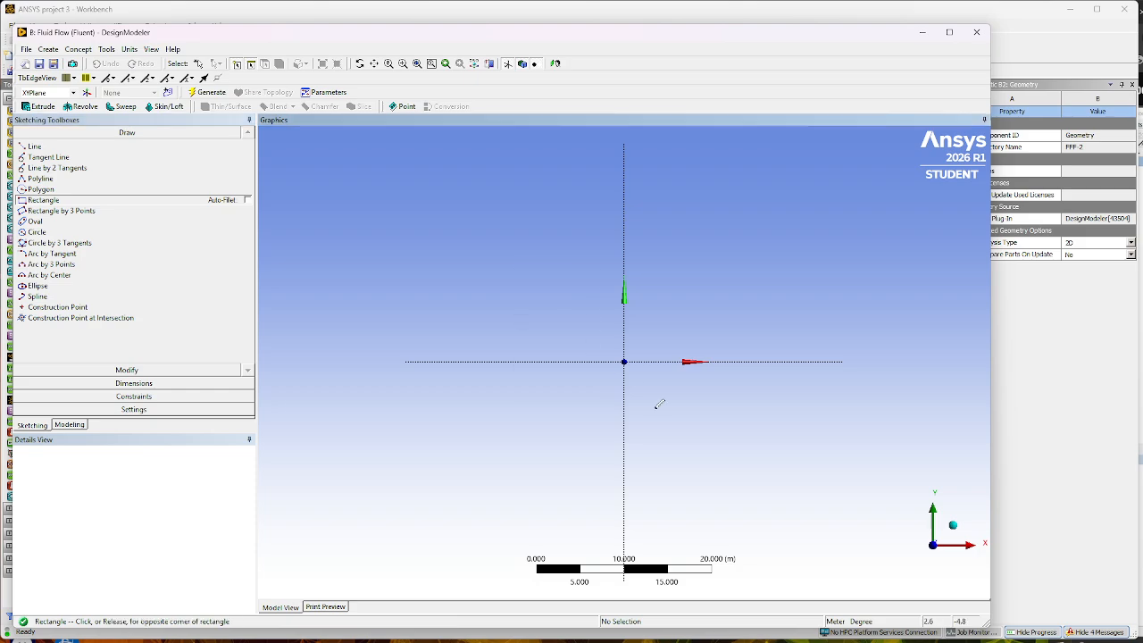
click(750, 453)
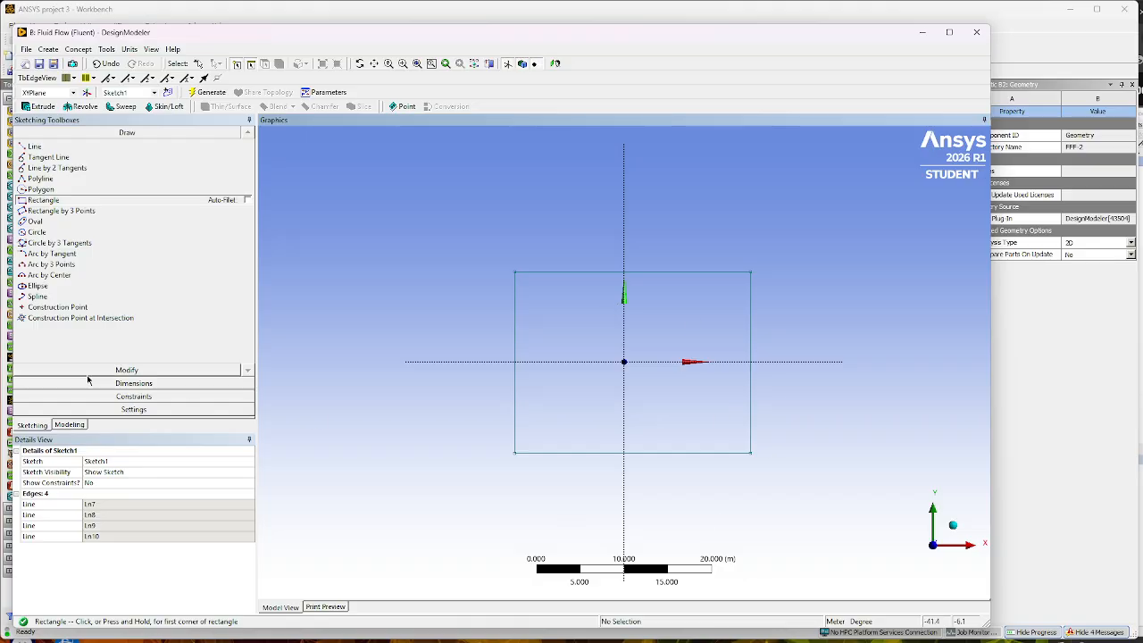
- Apply a symmetry constraint to the rectangle's two vertical sides about the vertical axis
click(149, 397)
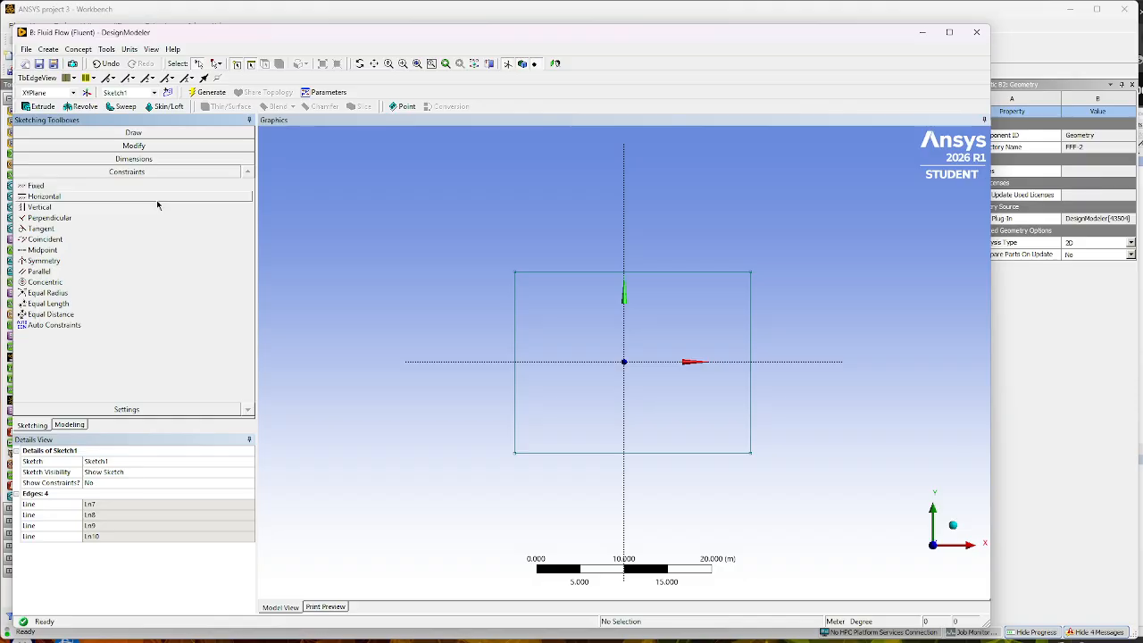
click(42, 261)
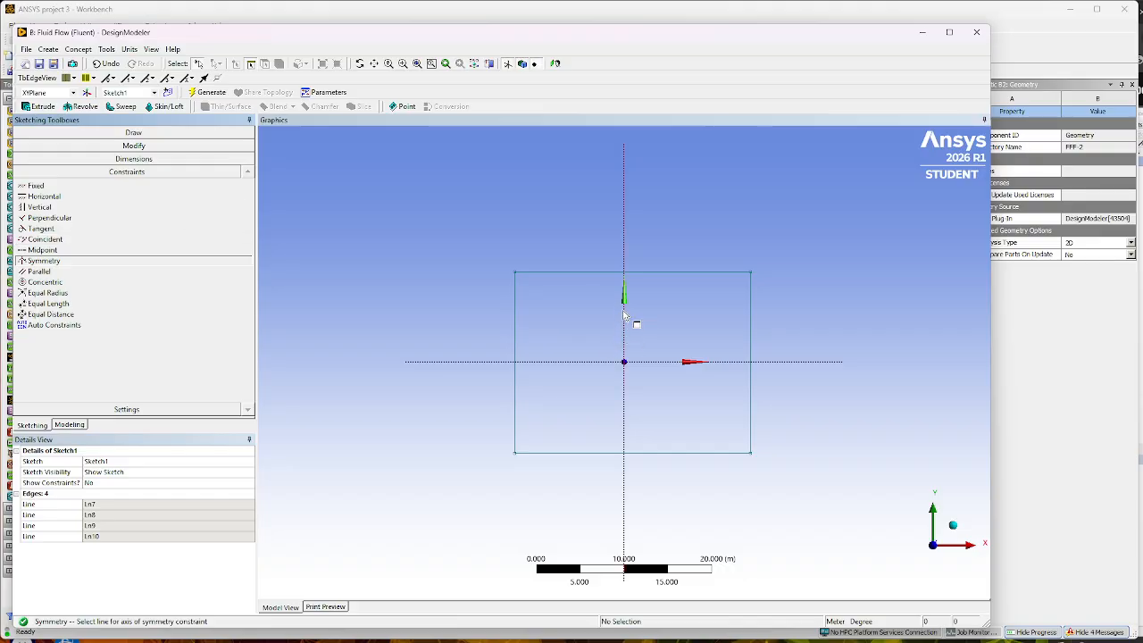
click(624, 314)
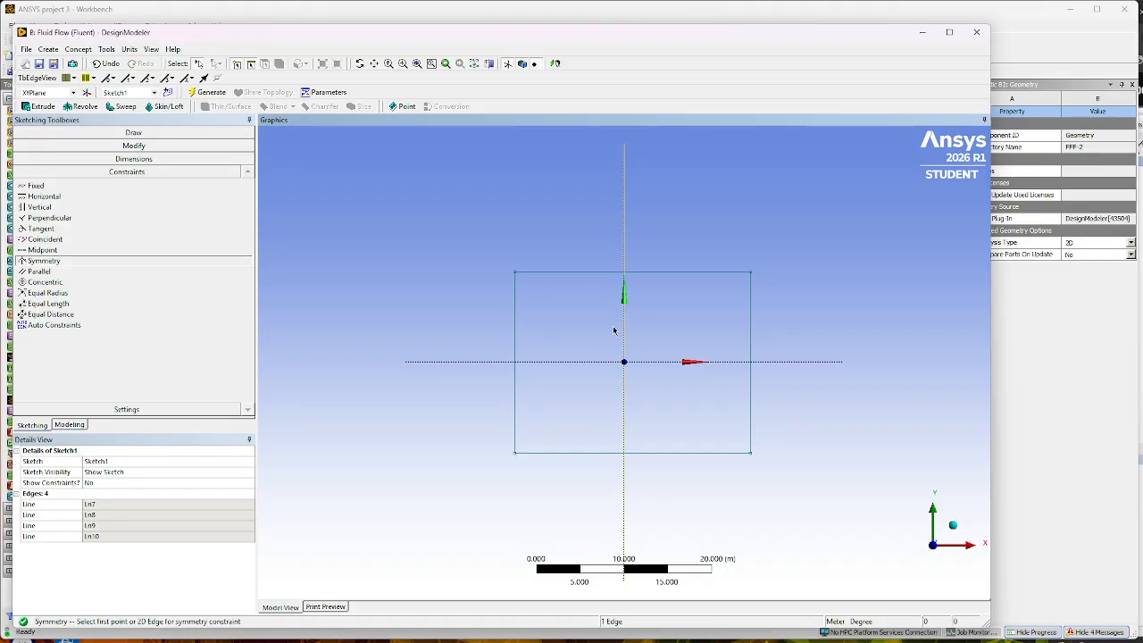
click(516, 346)
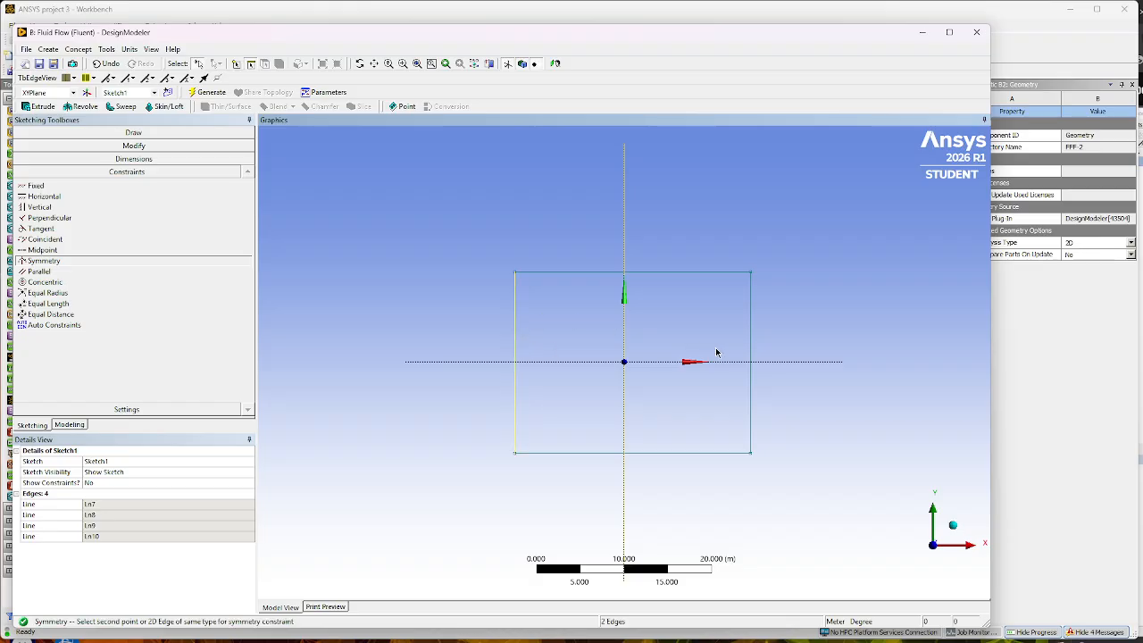
click(749, 341)
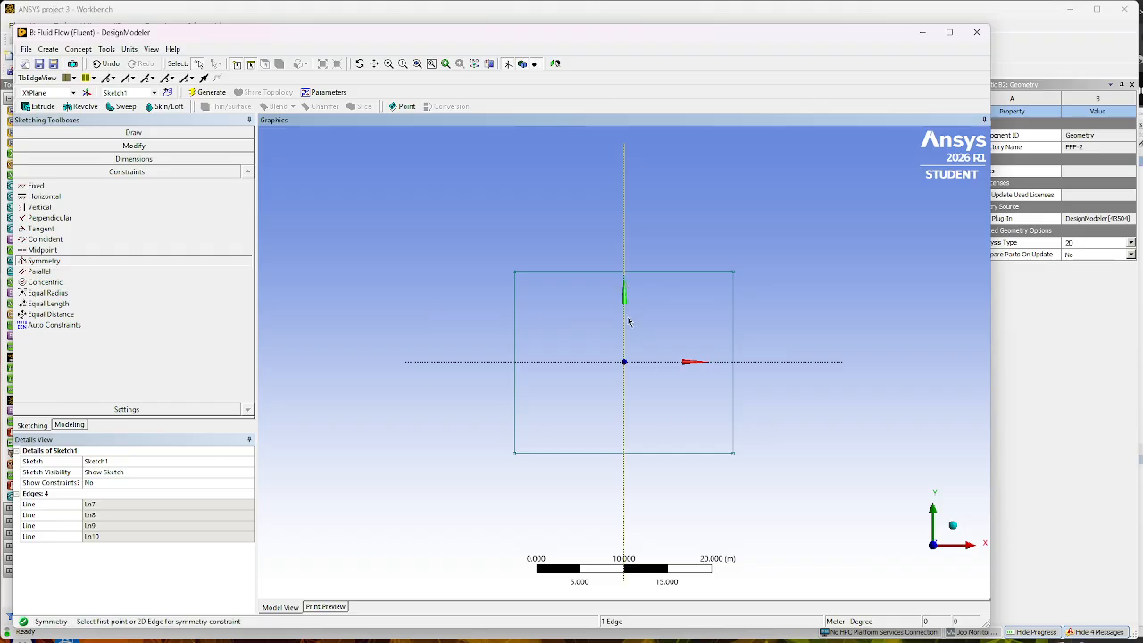
key(Escape)
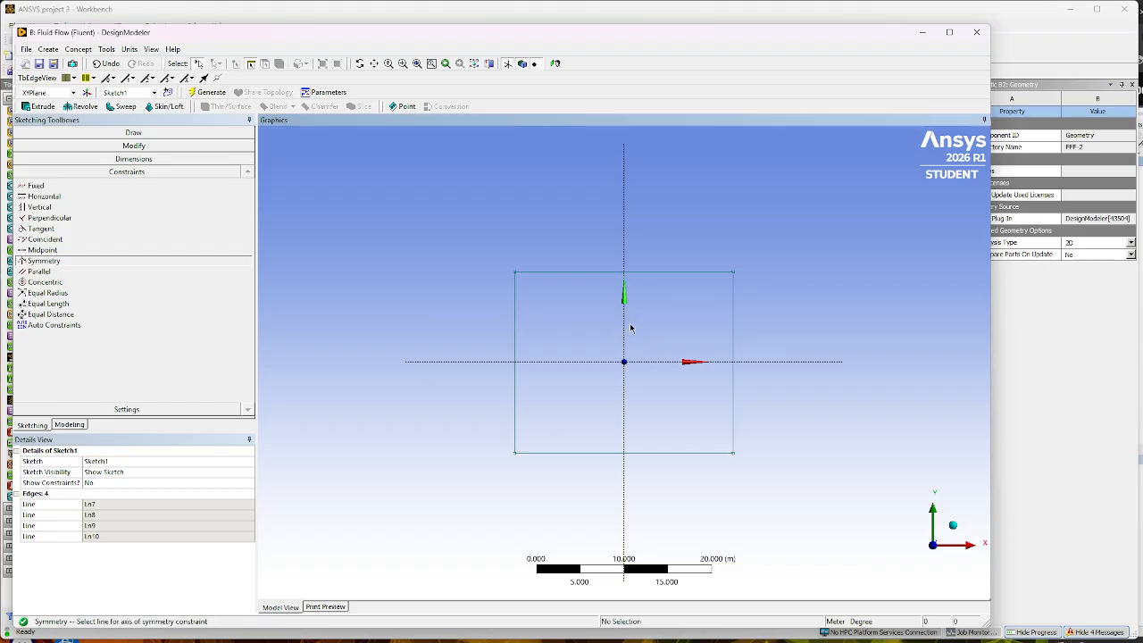
- Apply a symmetry constraint to the rectangle's two horizontal sides about the horizontal axis
click(666, 361)
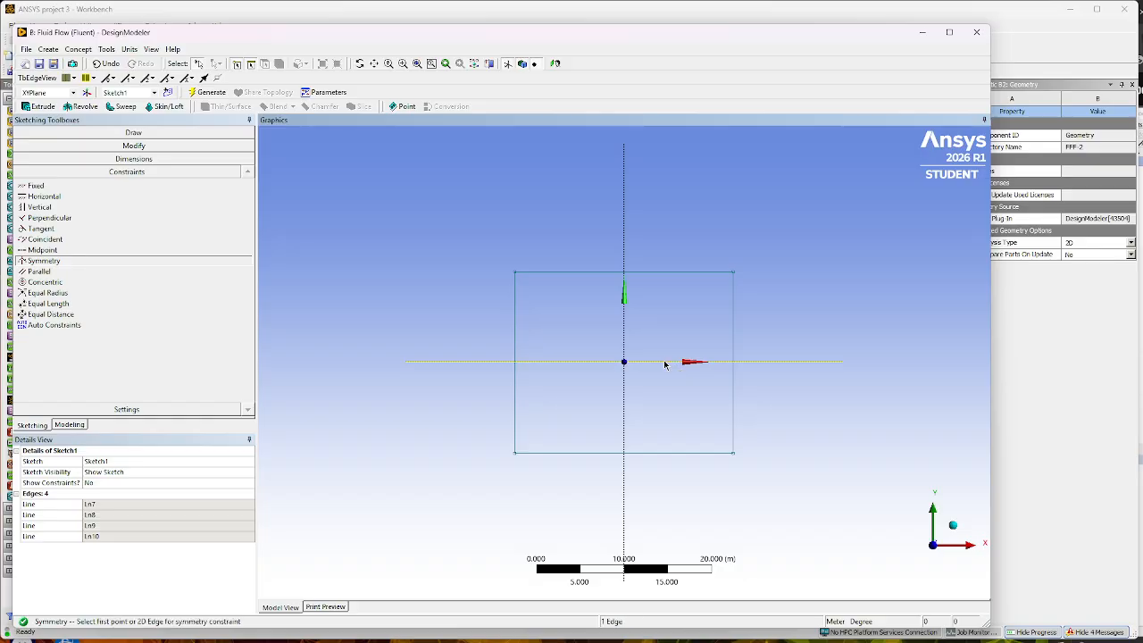
click(679, 273)
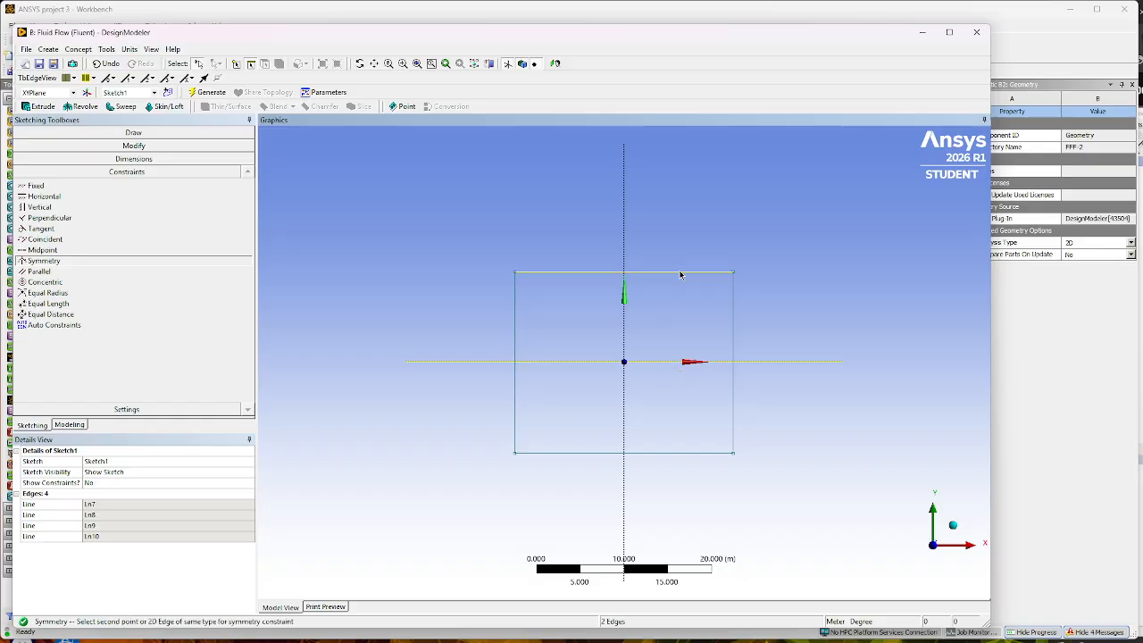
click(680, 454)
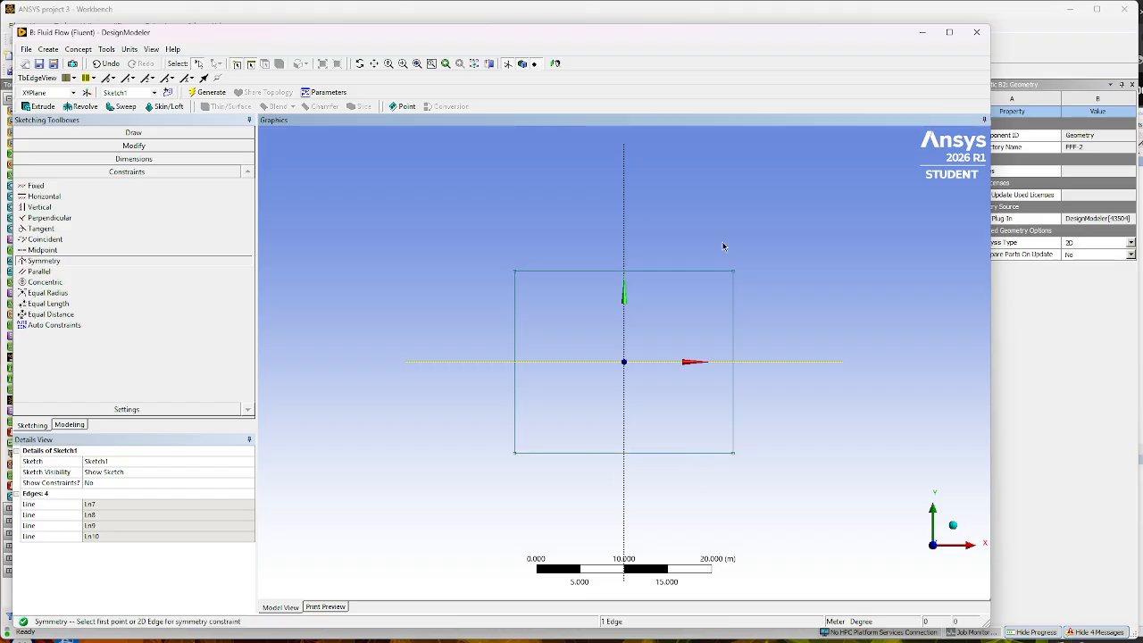
click(703, 362)
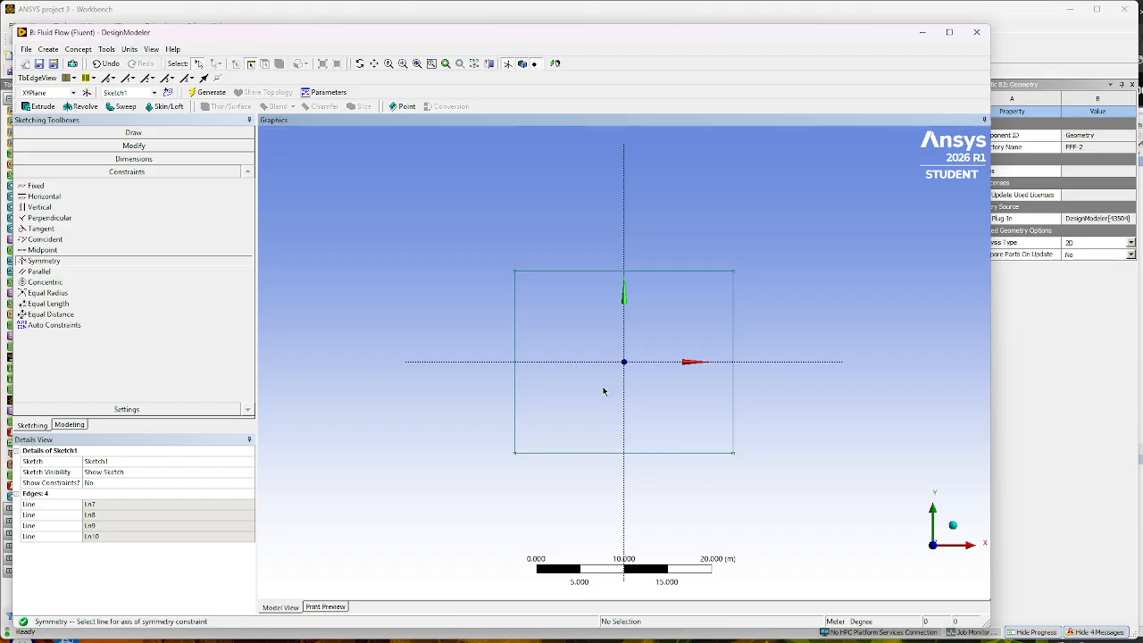
- Dimension the rectangle's width above its upper edge and its height beside its right edge
click(153, 160)
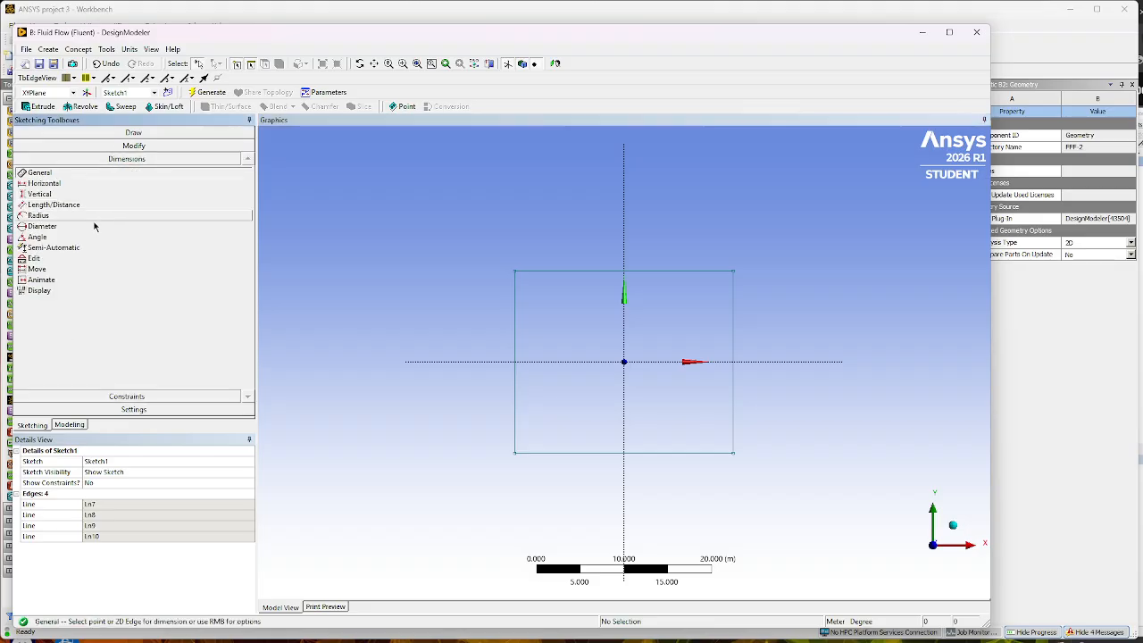
click(683, 272)
click(660, 251)
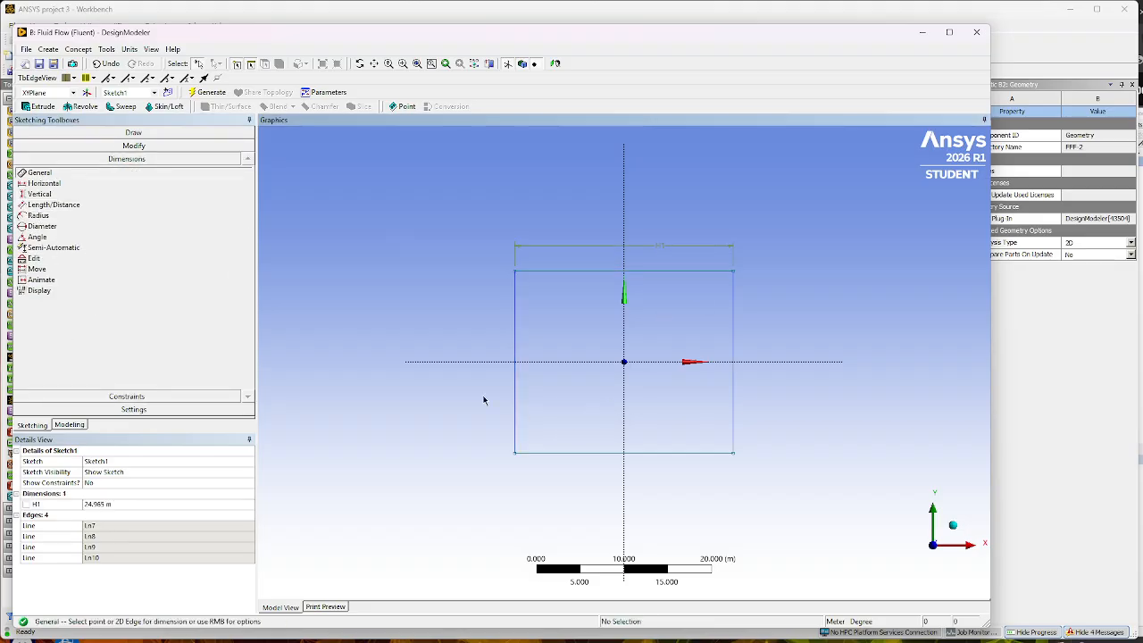
click(735, 343)
click(770, 346)
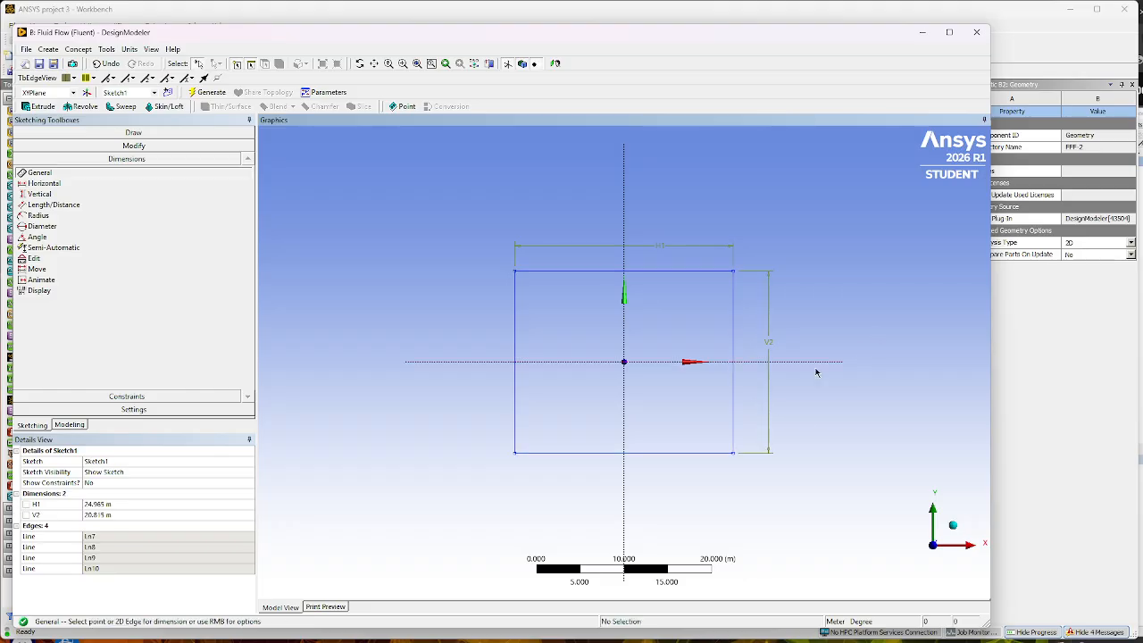
- Set both the rectangle's horizontal and vertical dimensions to 50 m
click(113, 504)
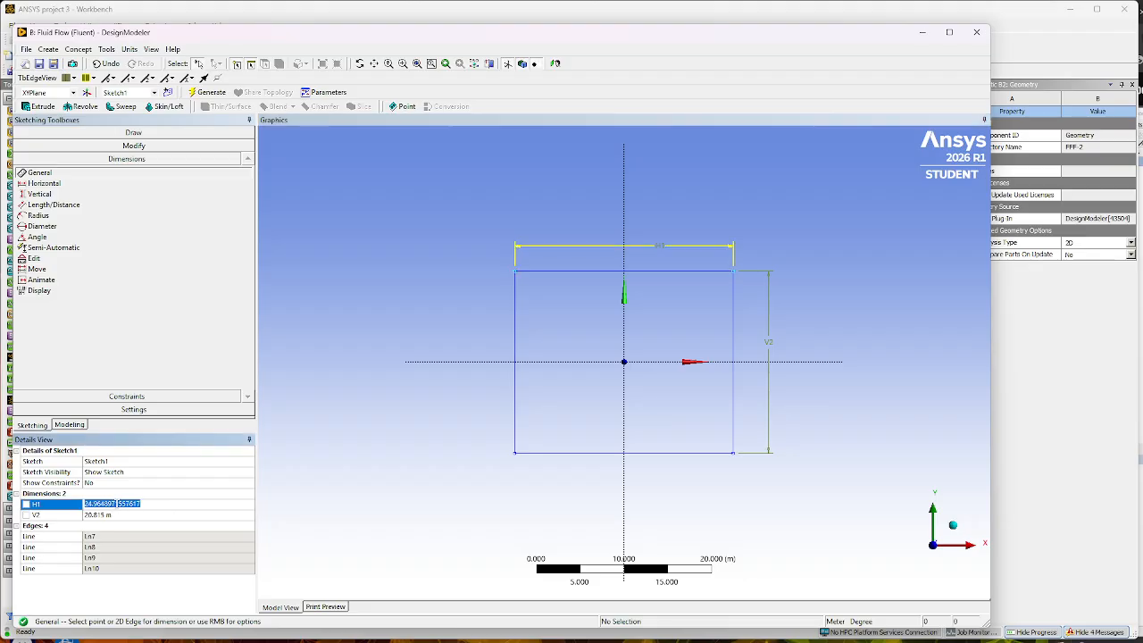
text(50)
click(134, 515)
text(50)
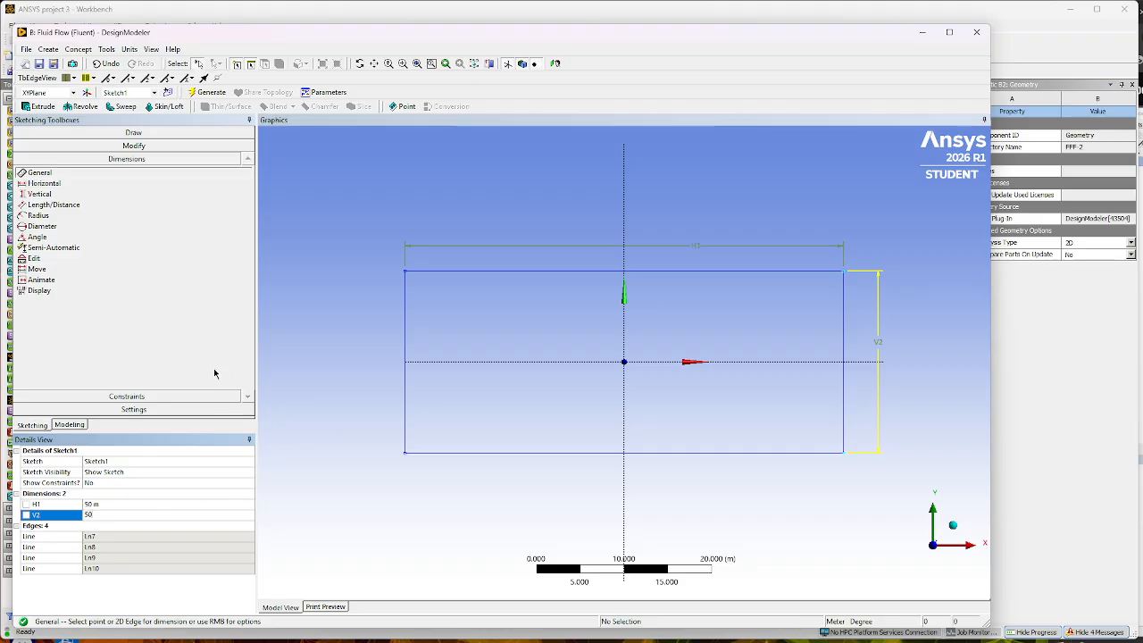
key(Return)
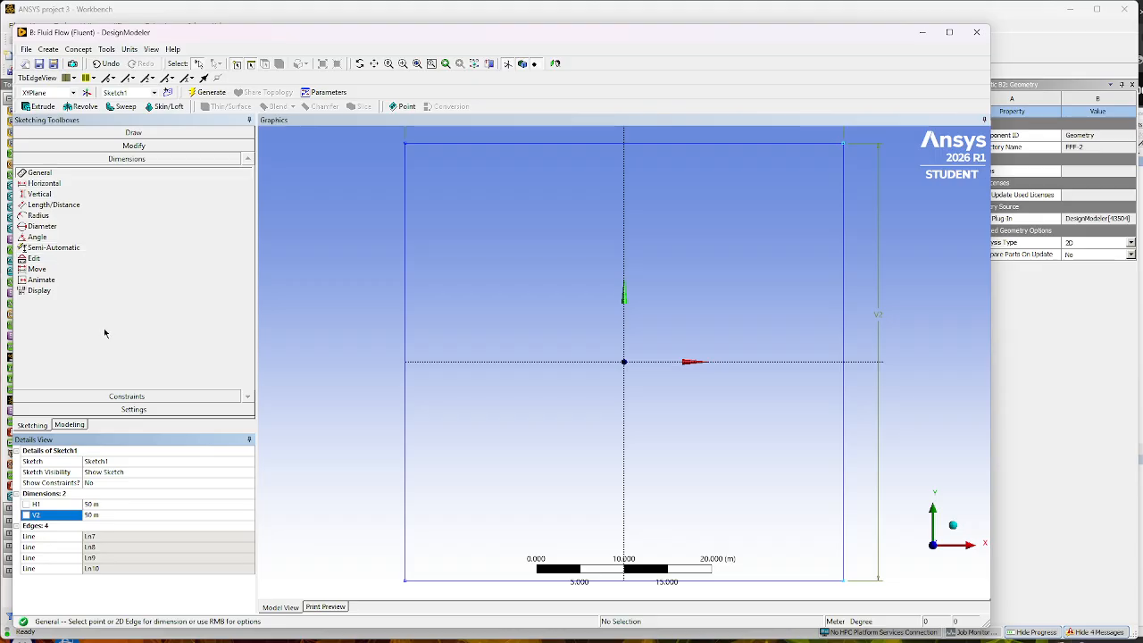
- Sketch a small circle centred on the origin inside the 50 m square
click(148, 132)
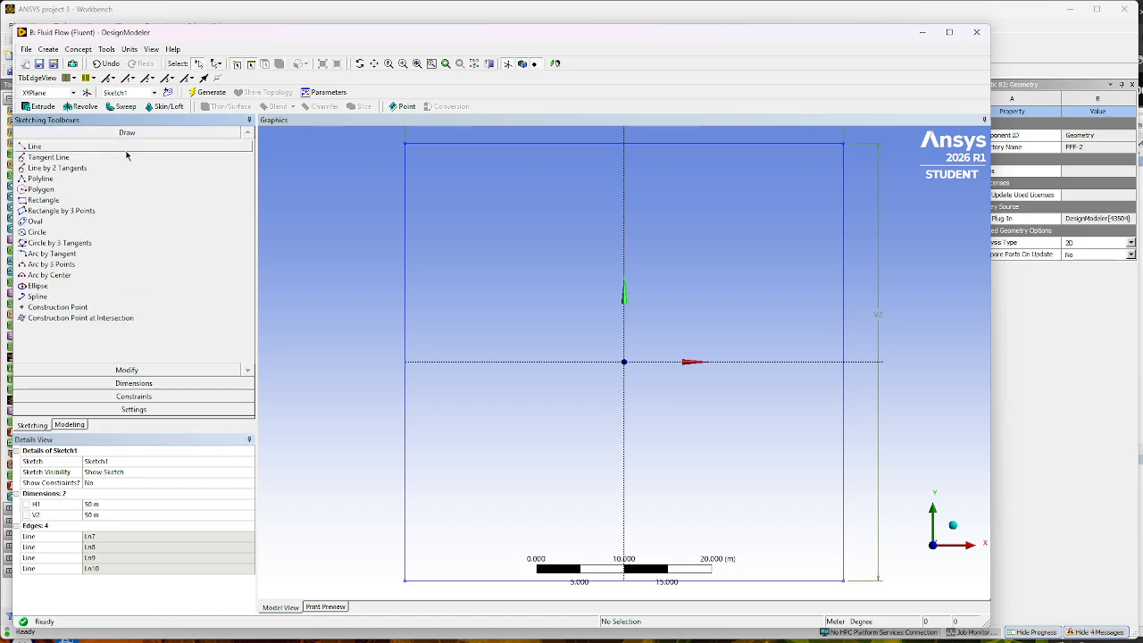
click(45, 232)
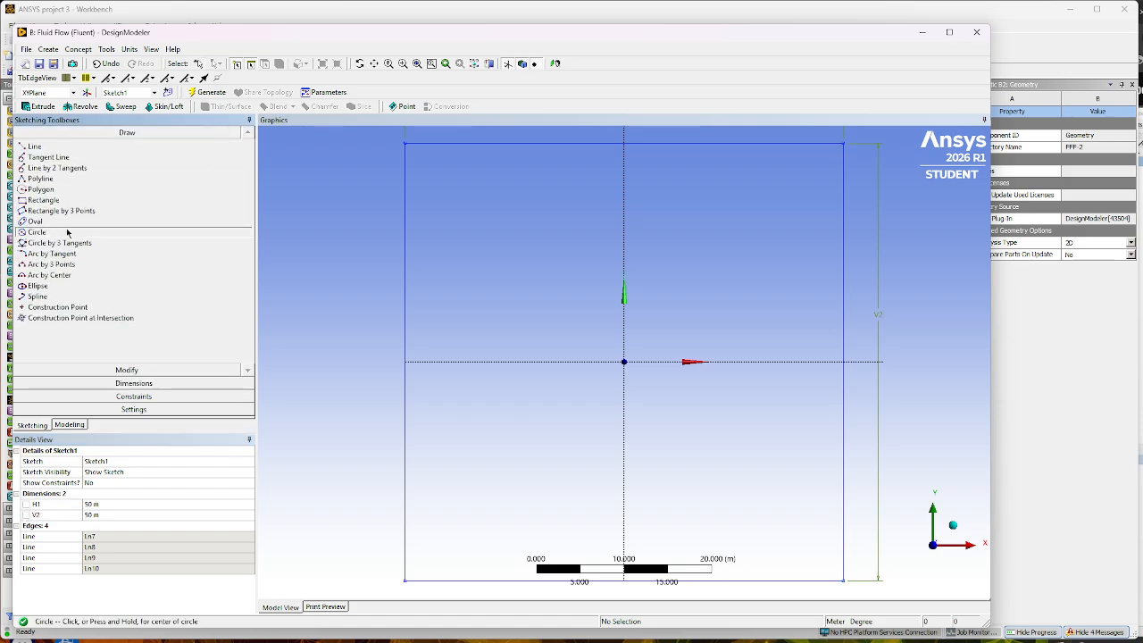
click(623, 362)
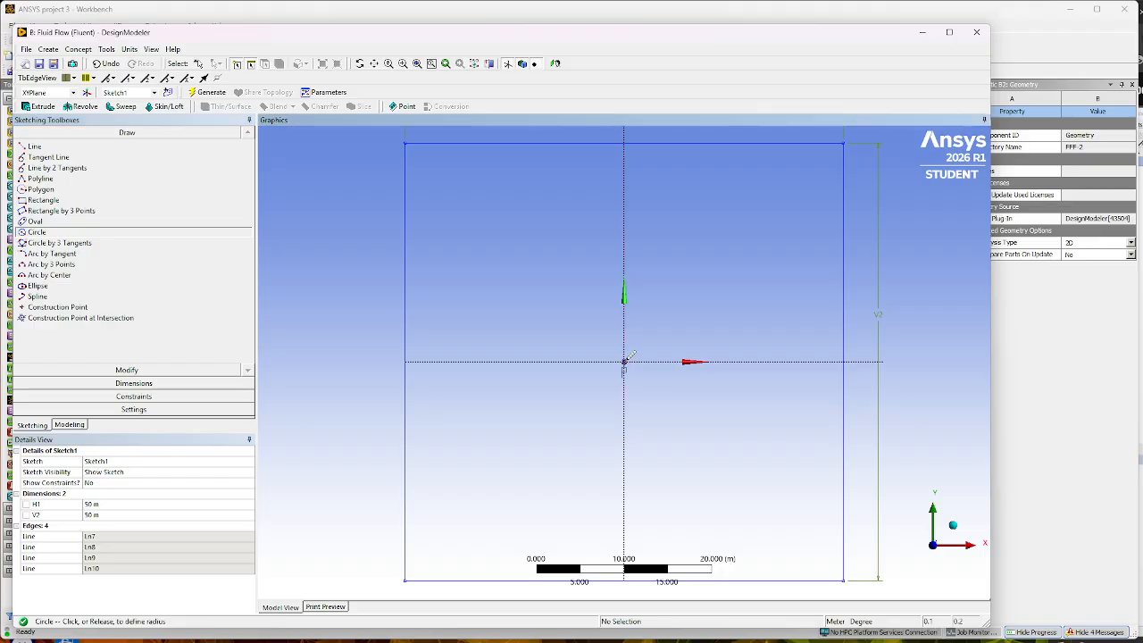
click(634, 355)
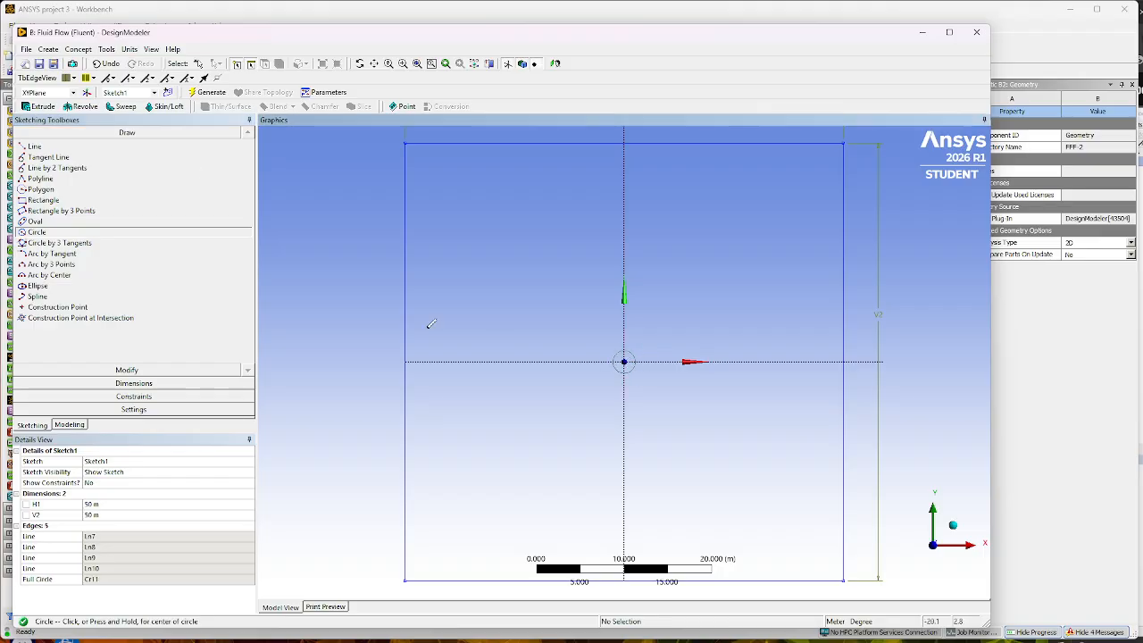
- Dimension the diameter of the circle at the origin and set it to 1 m
click(145, 384)
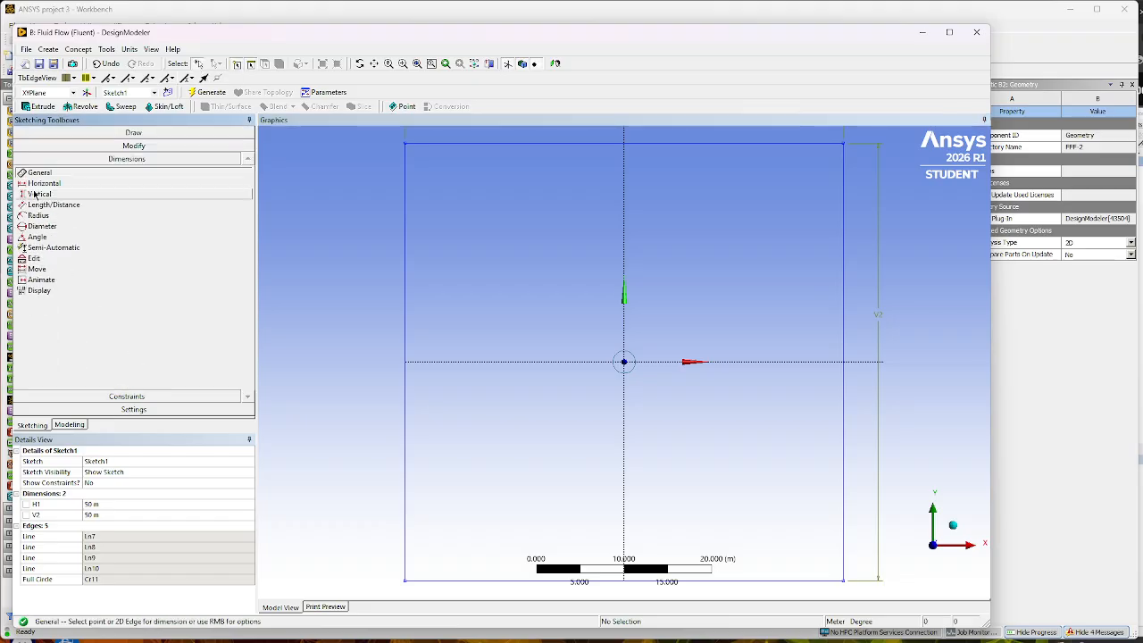
click(616, 369)
click(598, 383)
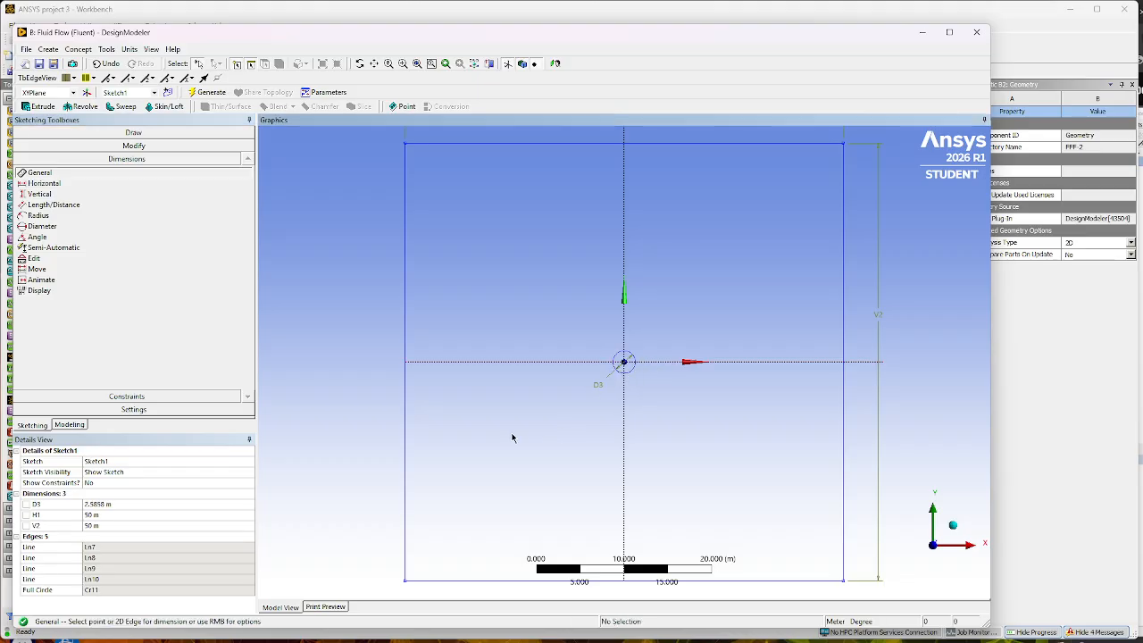
click(108, 506)
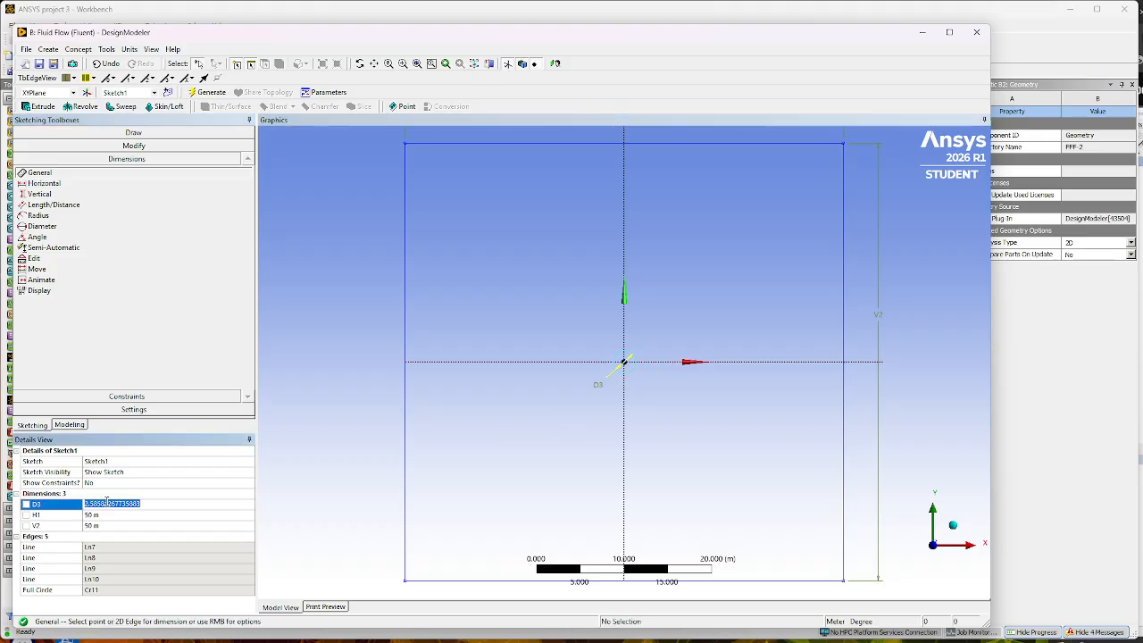
text(1)
key(Return)
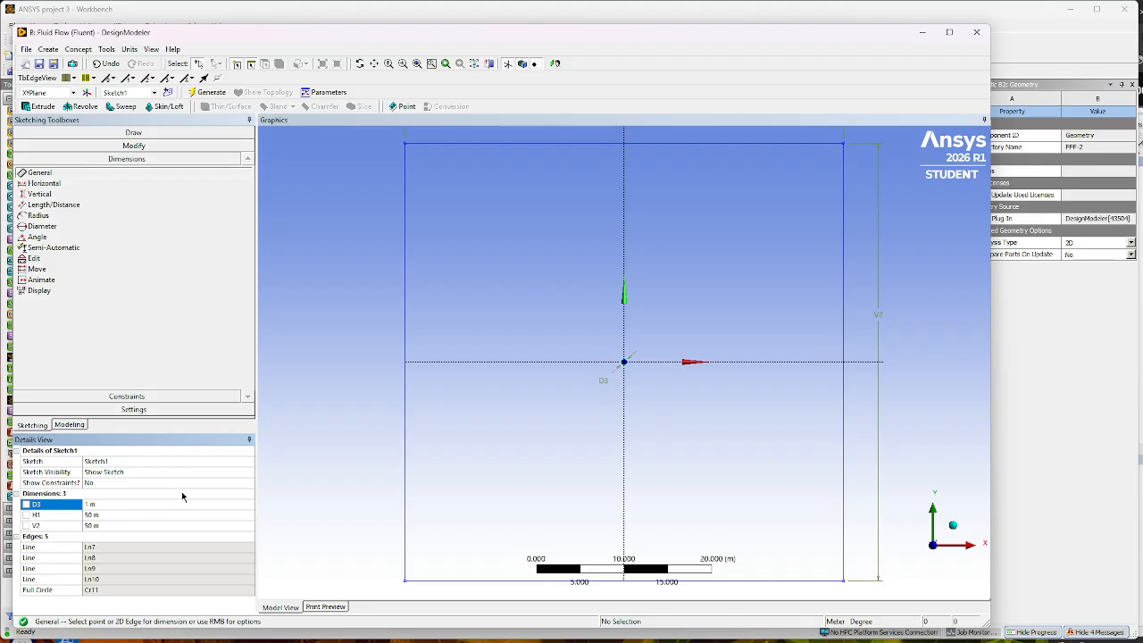
click(103, 364)
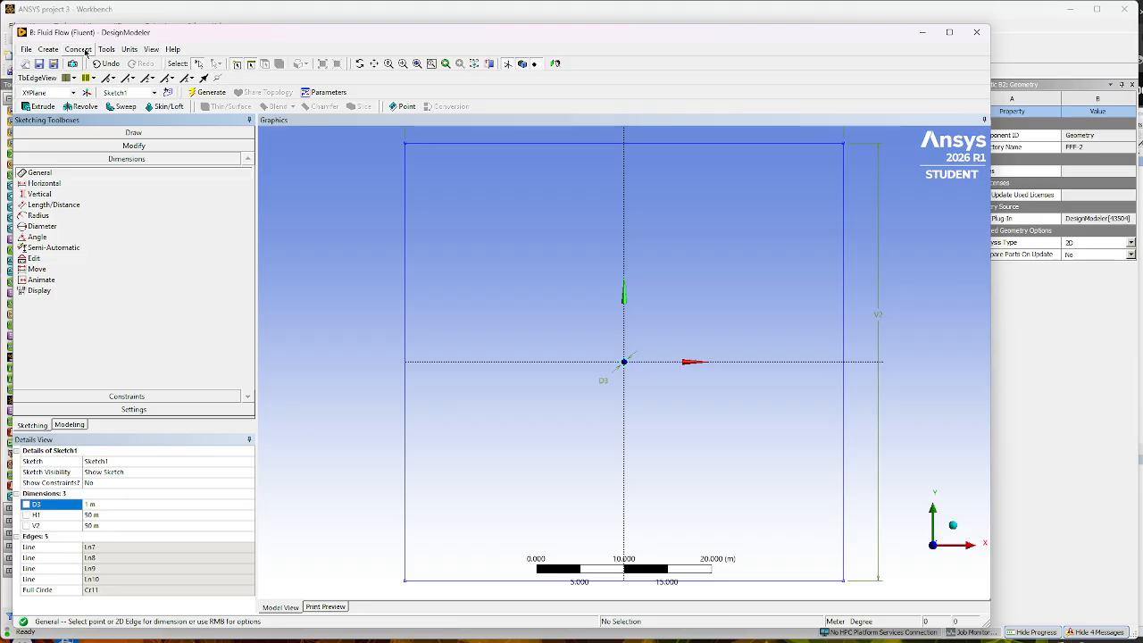
- Generate a surface from Sketch1 on the XY plane with the Add Material operation
click(78, 50)
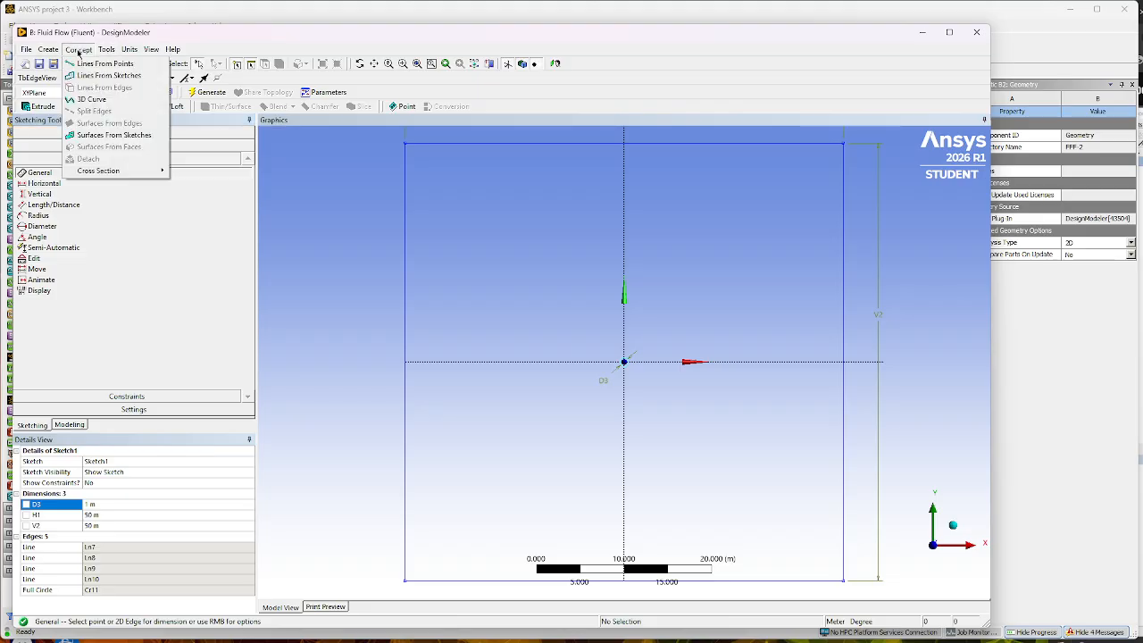
click(97, 137)
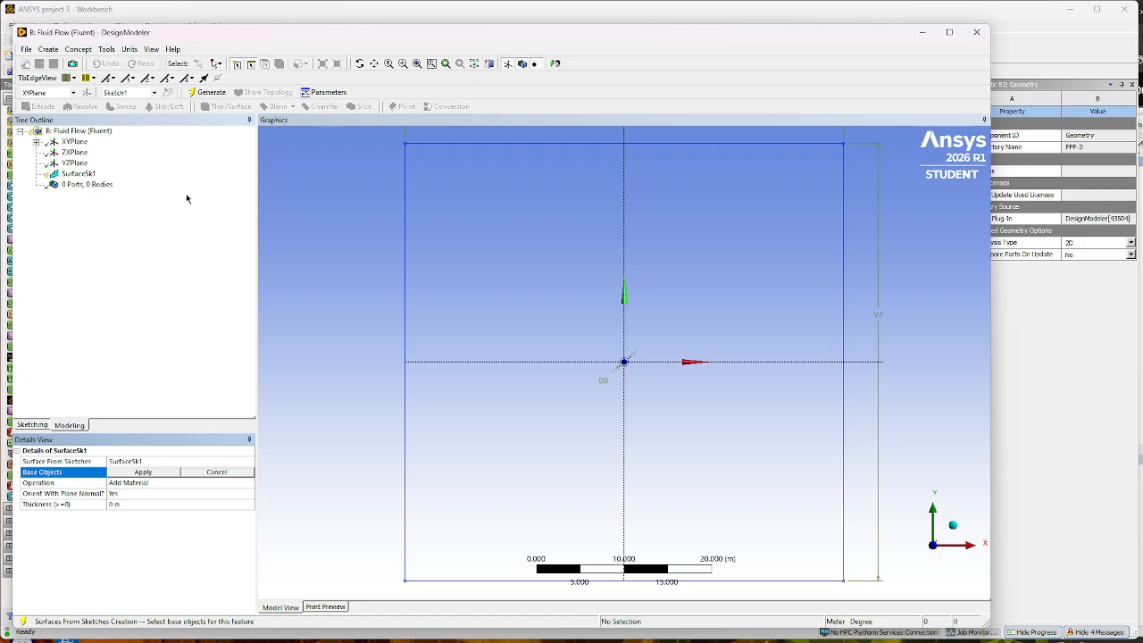
click(37, 143)
click(89, 152)
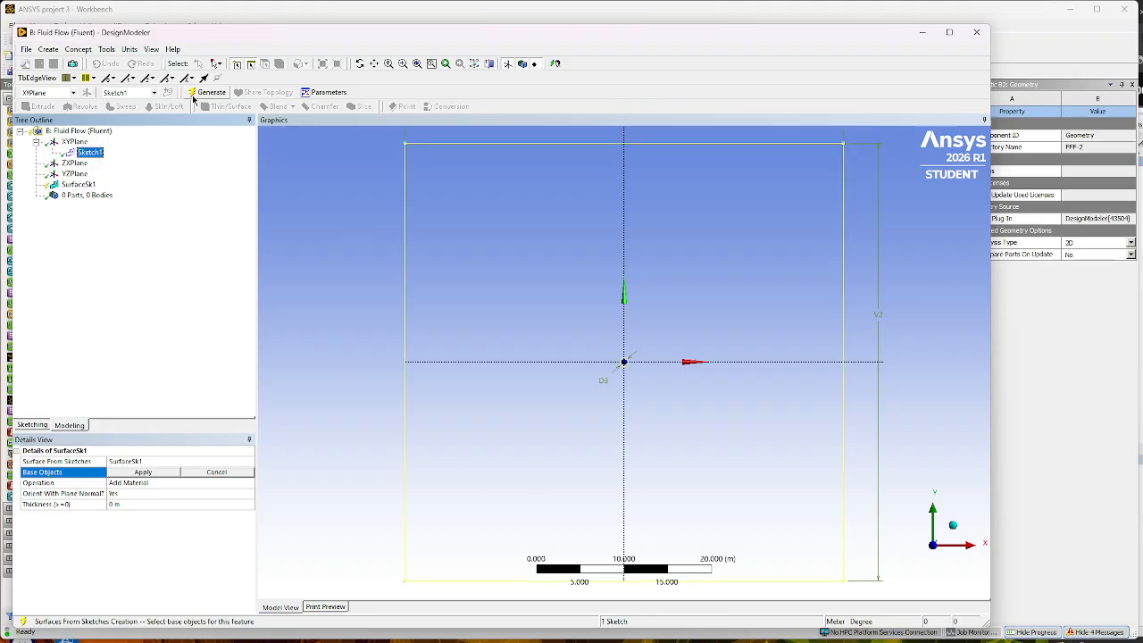
click(139, 474)
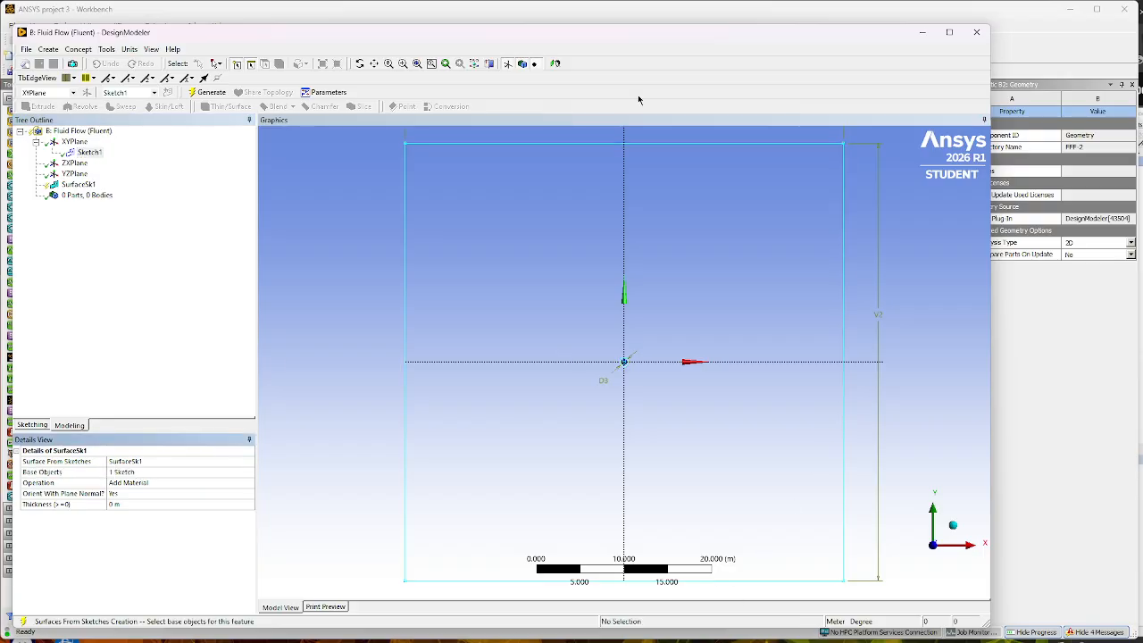
click(205, 93)
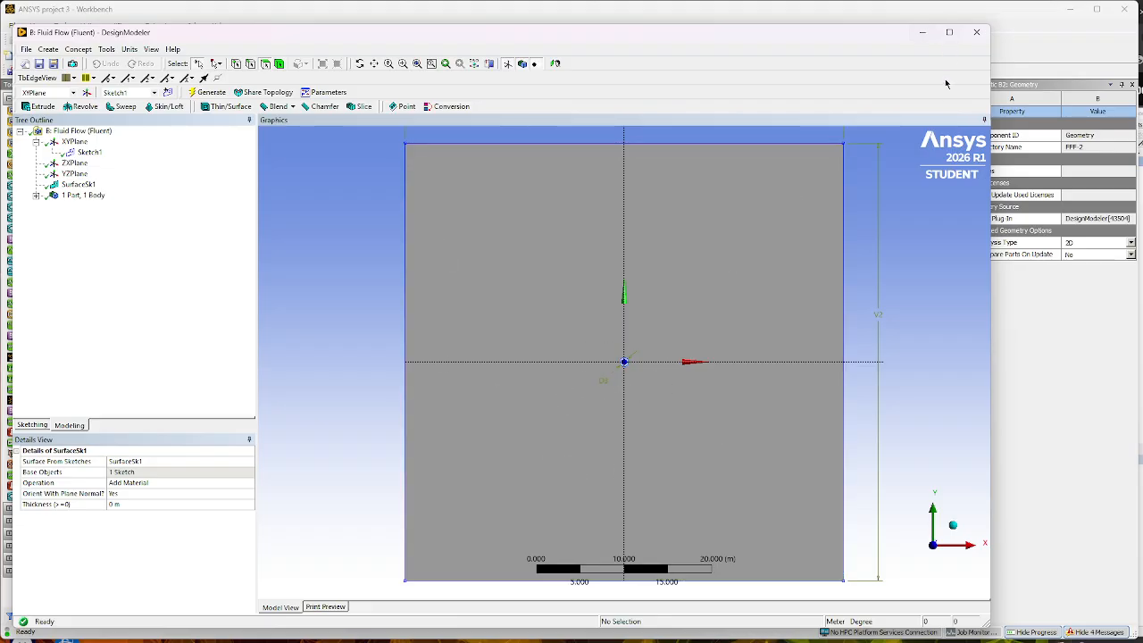
- Close the geometry editor and open the mesh of the second Fluid Flow (Fluent) system for editing
click(980, 33)
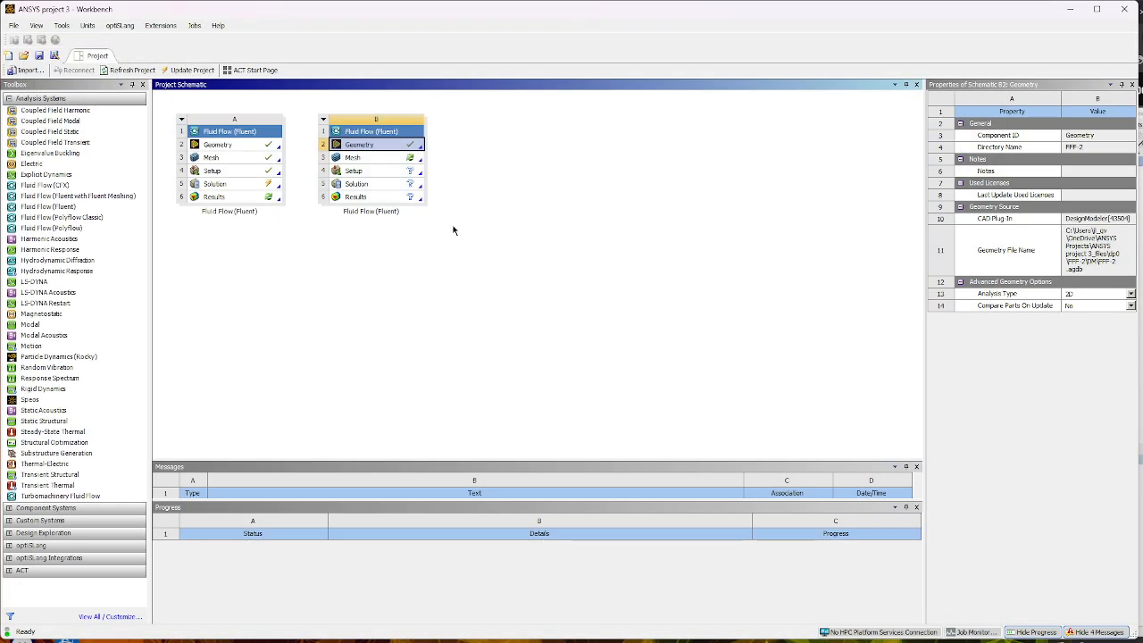
click(369, 158)
right_click(369, 158)
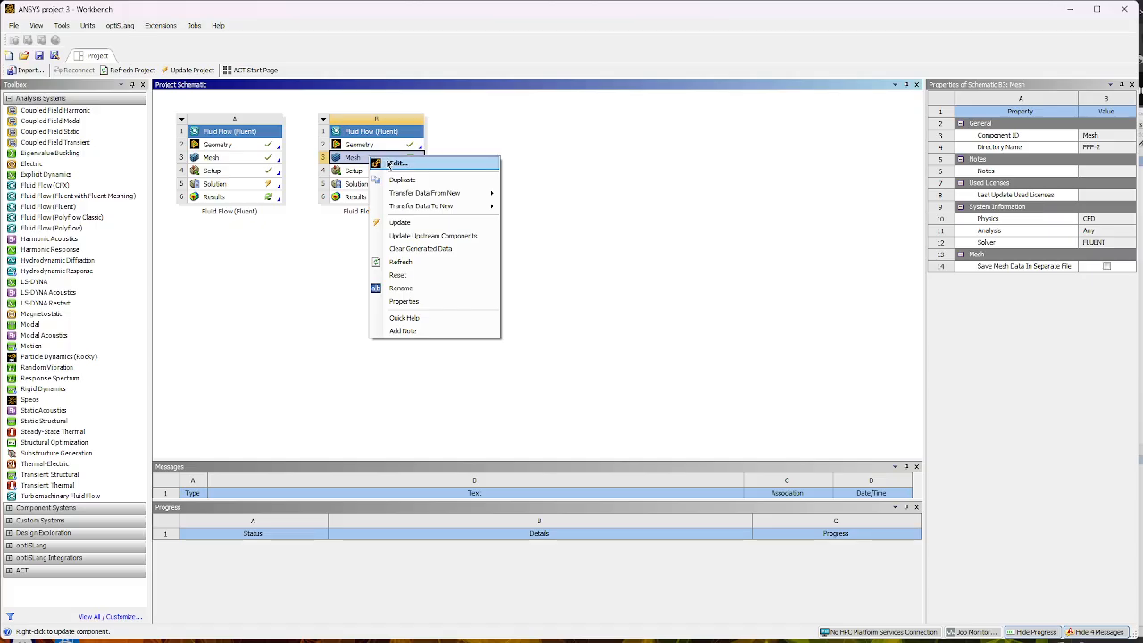
click(397, 164)
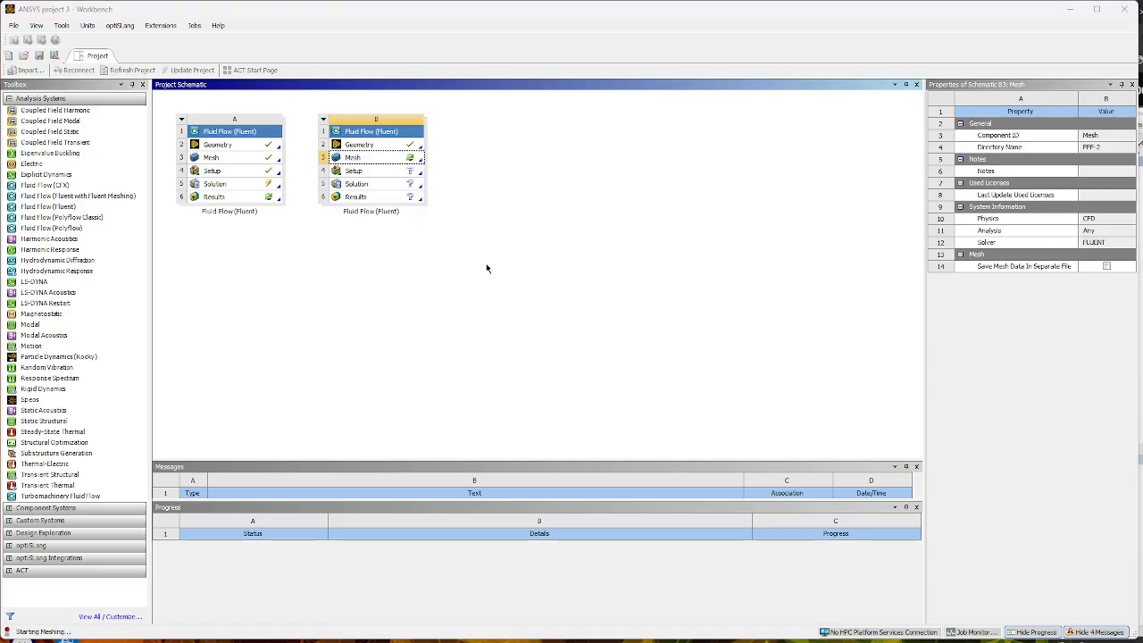
right_click(382, 161)
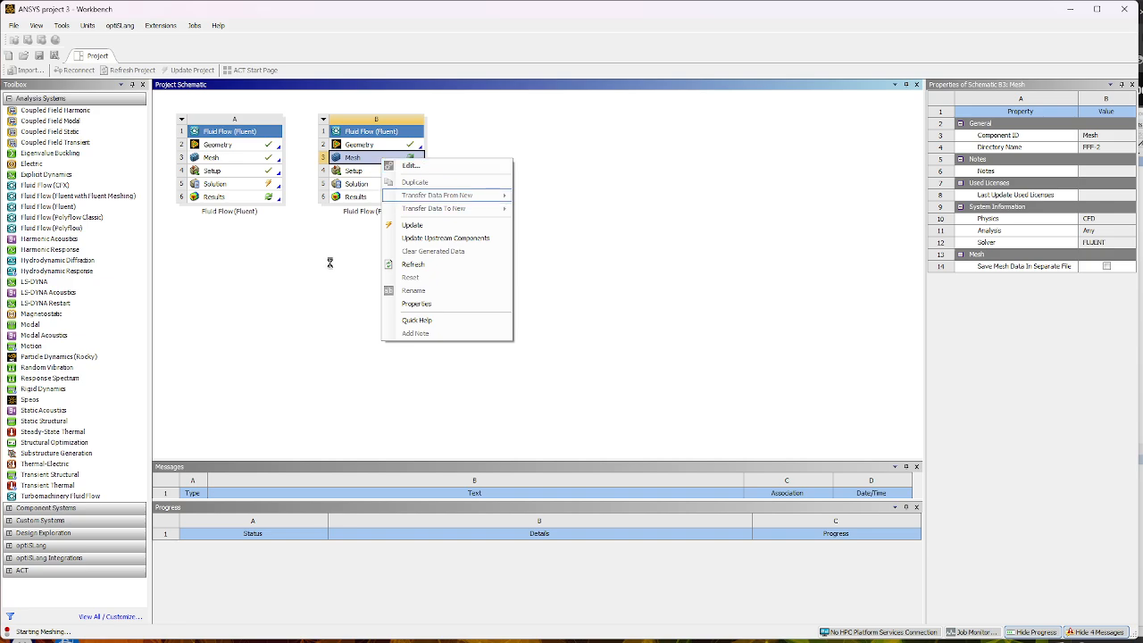
click(378, 252)
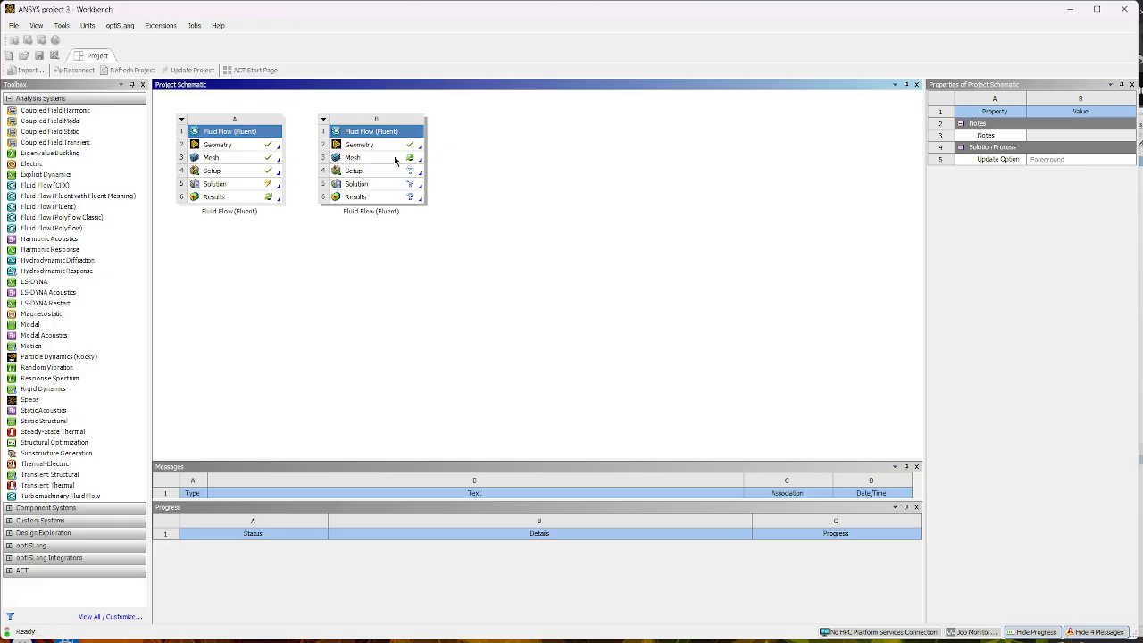
right_click(397, 157)
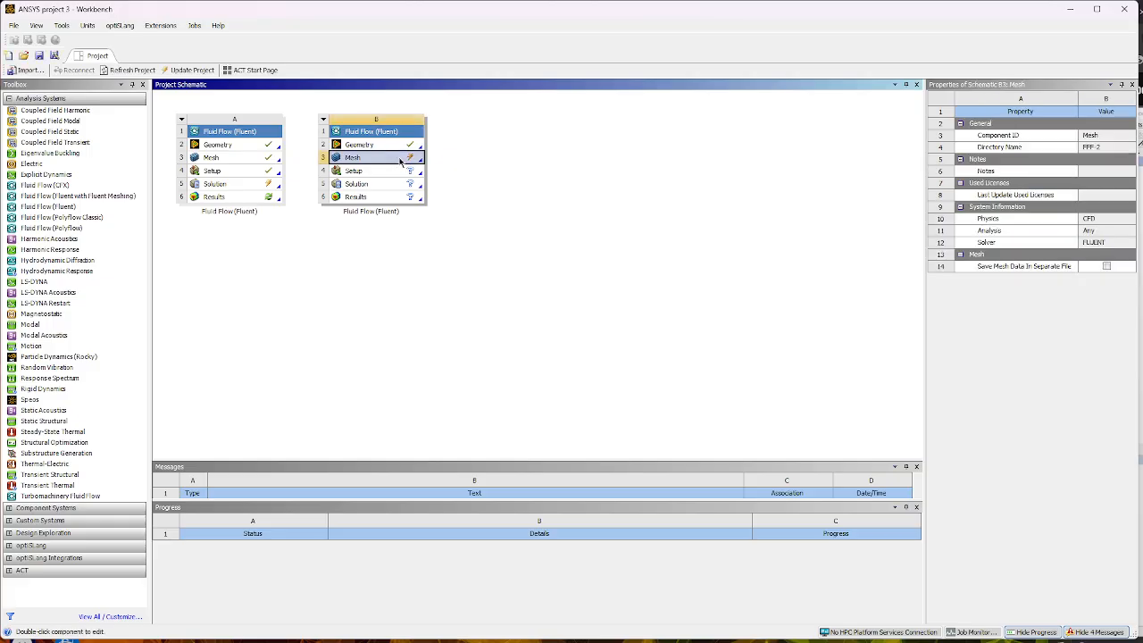
click(415, 165)
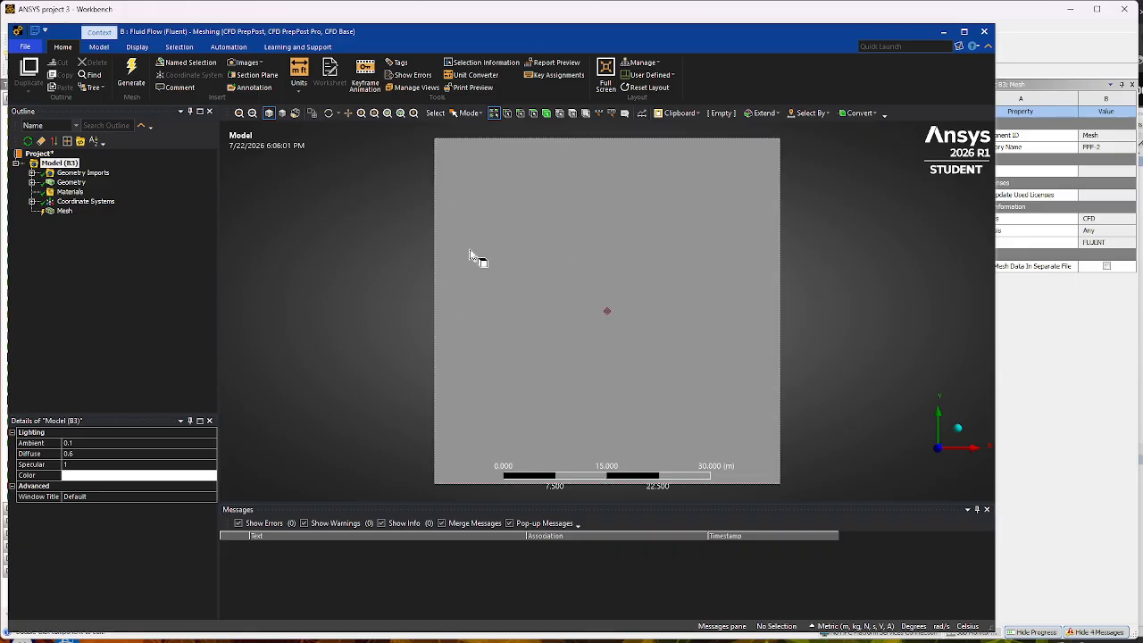
- Insert a mesh method and scope it to the square surface body
click(66, 212)
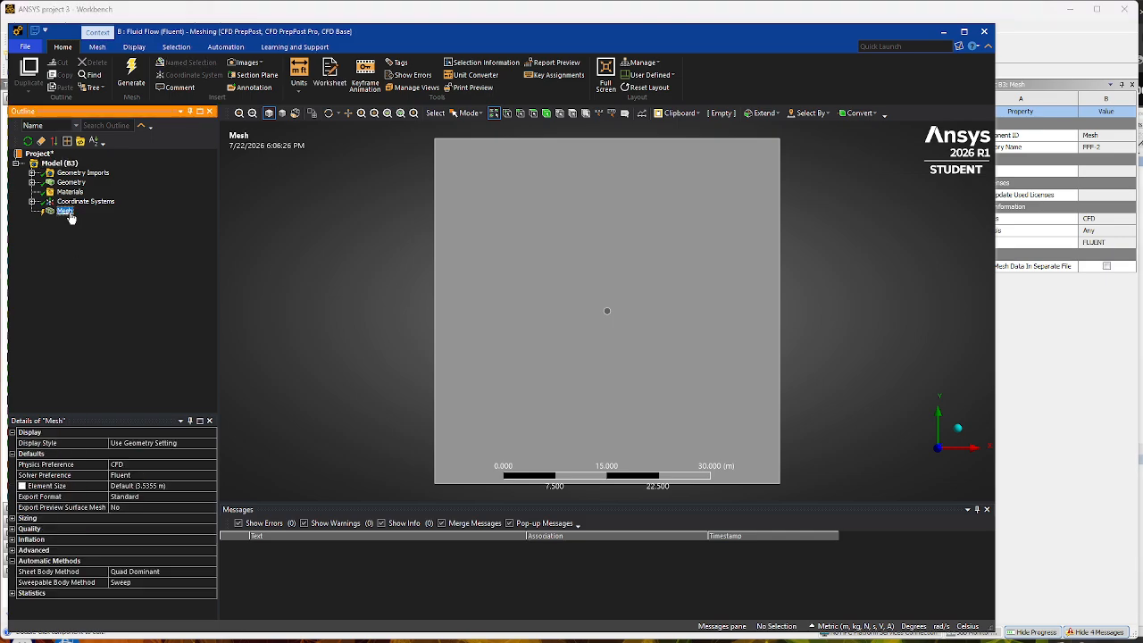
right_click(71, 216)
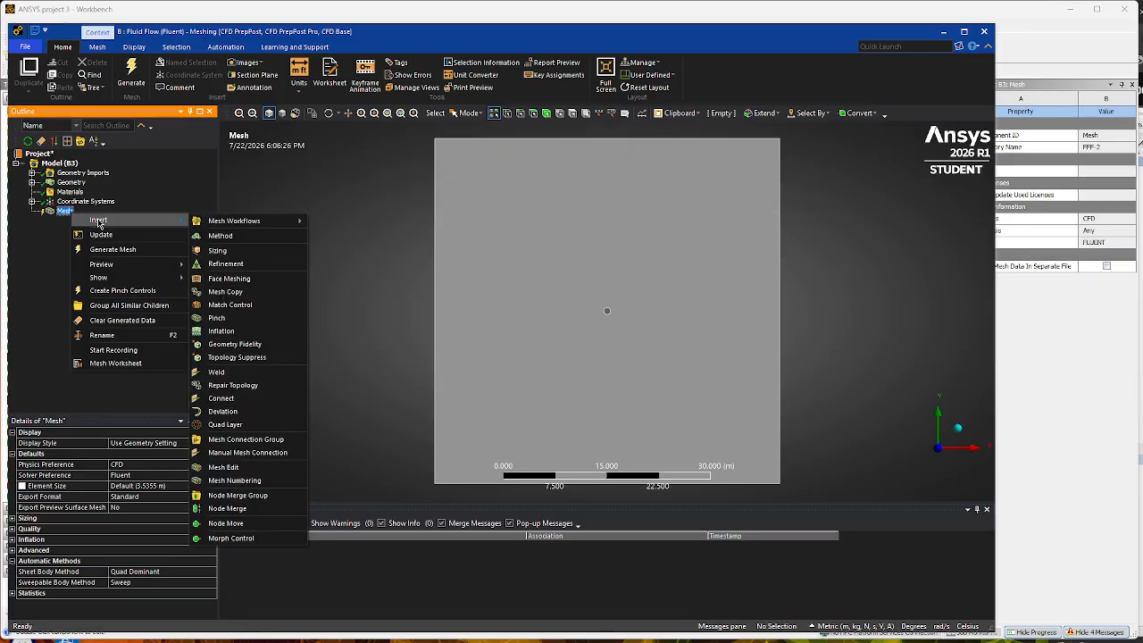
mouse_move(154, 227)
click(219, 234)
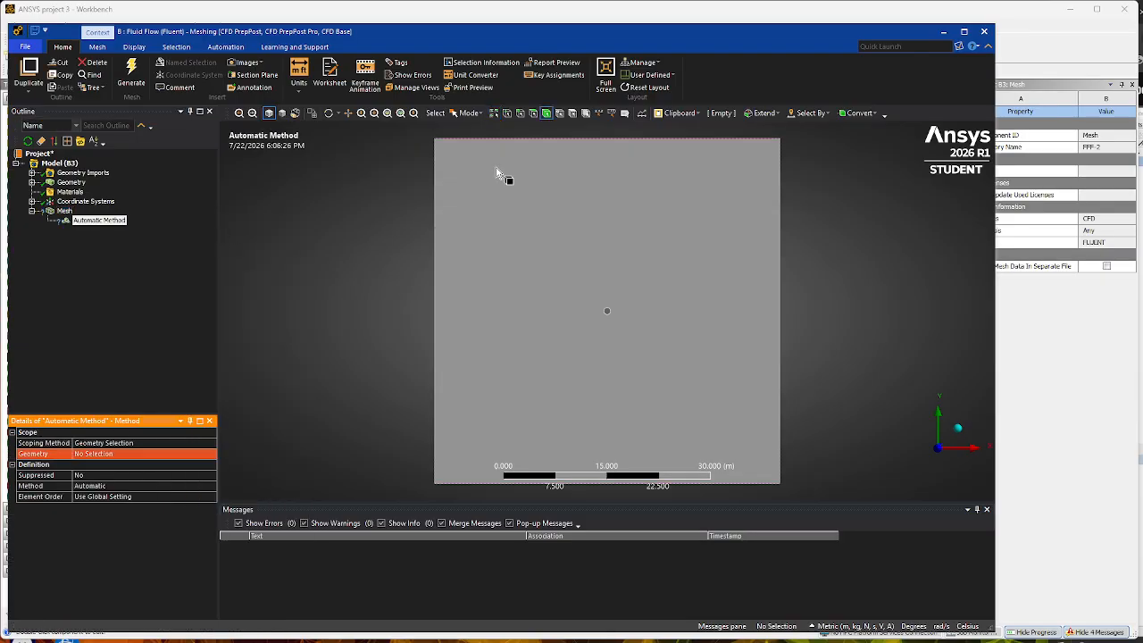
click(131, 456)
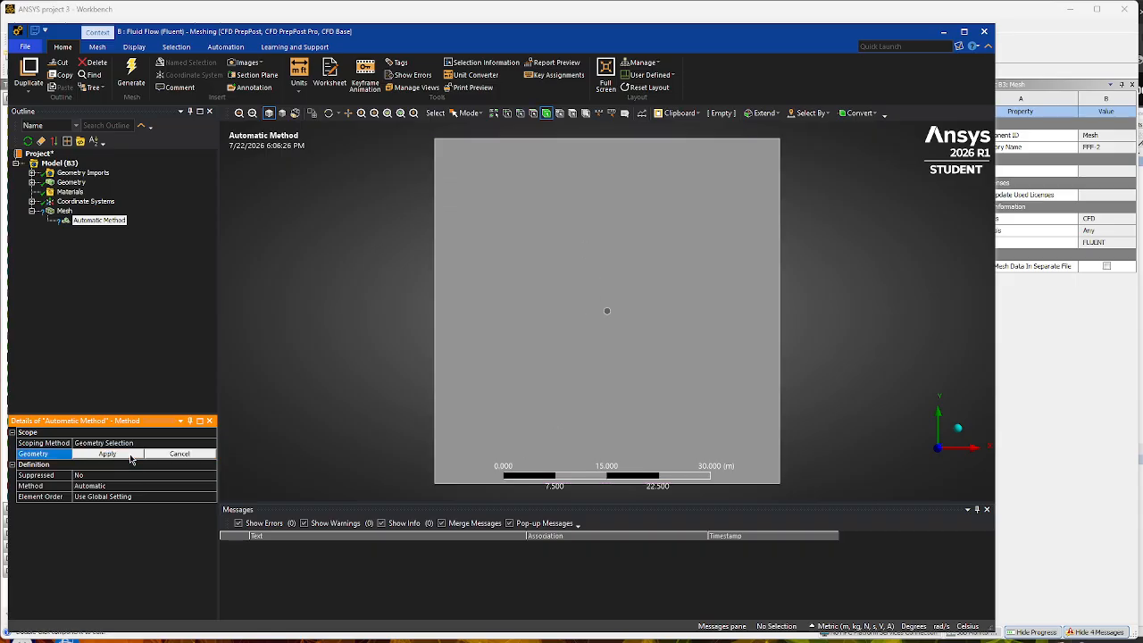
click(541, 289)
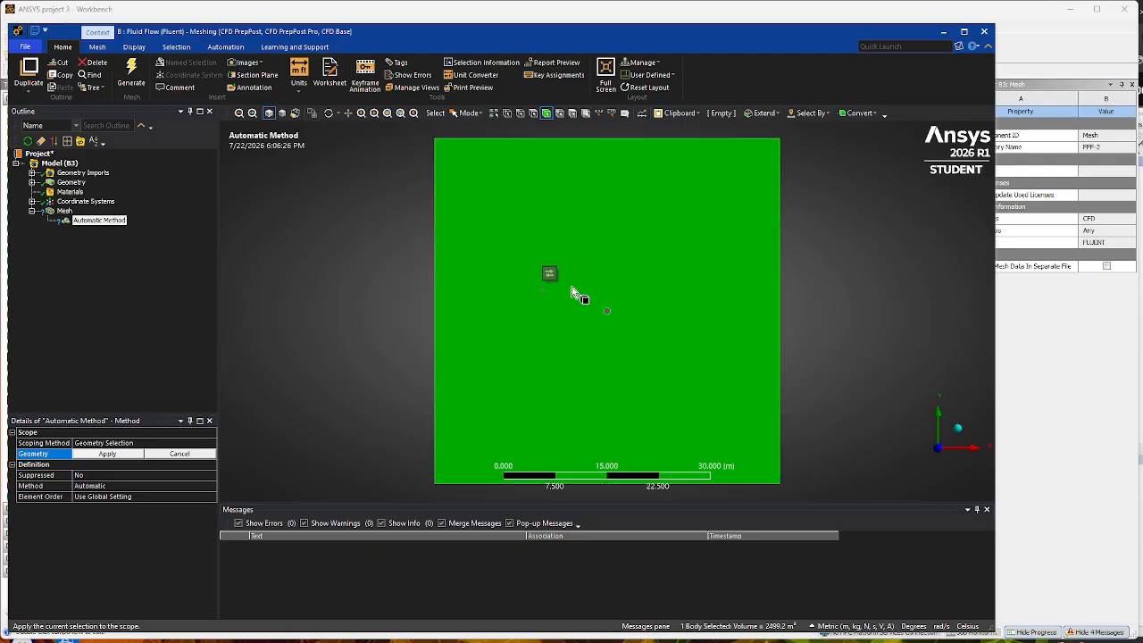
click(107, 454)
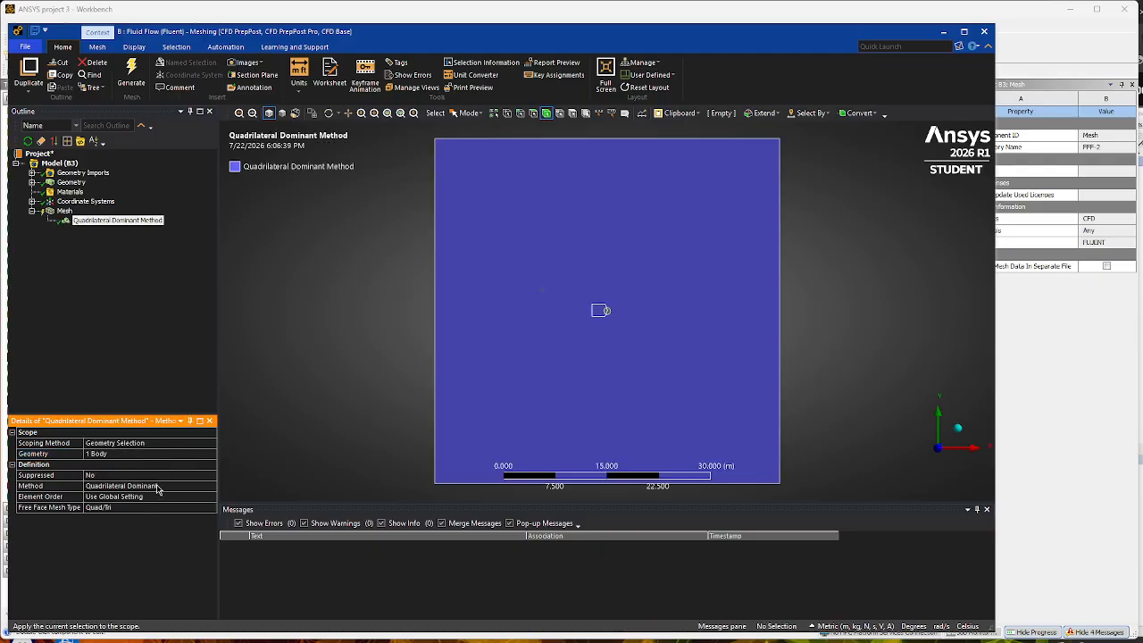
- Change the mesh method of the surface body to Triangles
click(159, 486)
click(211, 486)
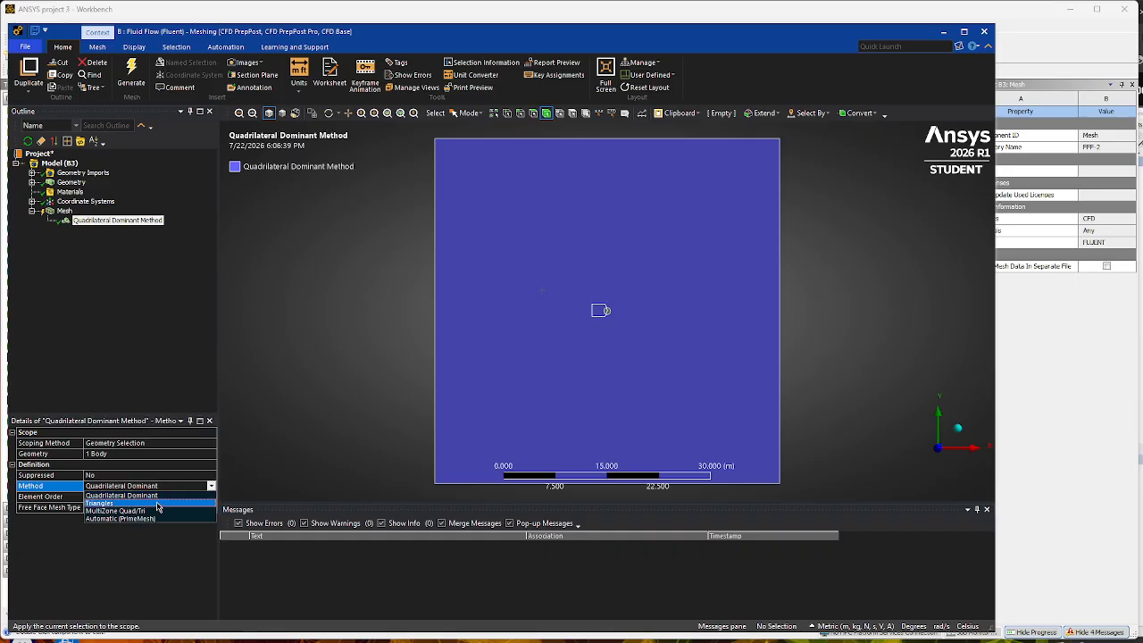
click(150, 506)
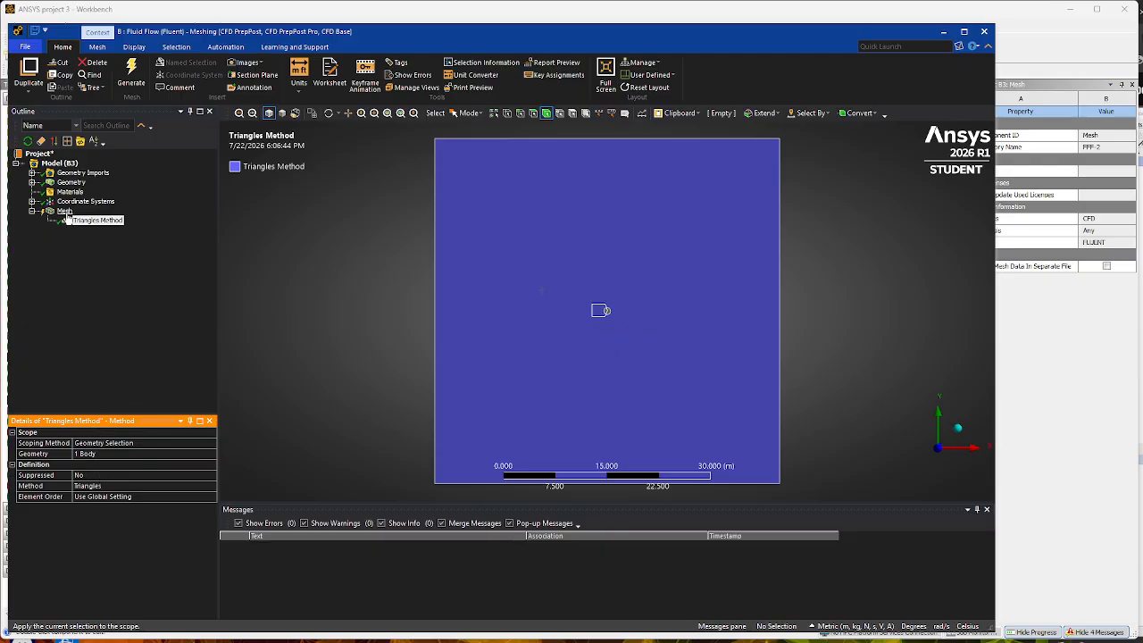
- Generate the triangular mesh and inspect its elements around the central circle
click(132, 71)
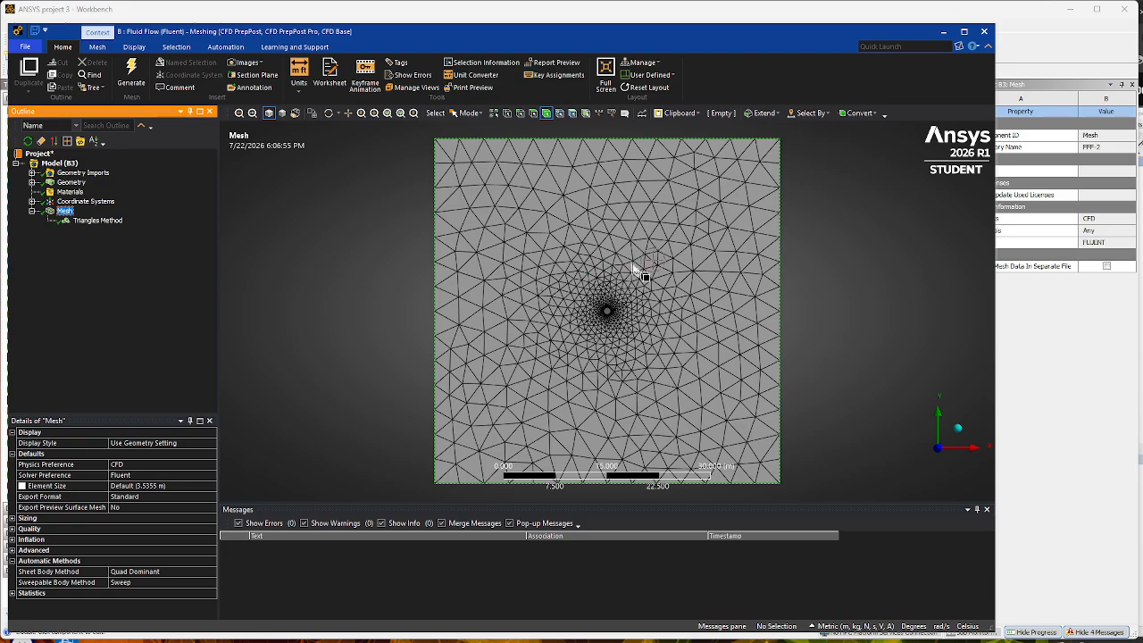
scroll(609, 311, up, 5)
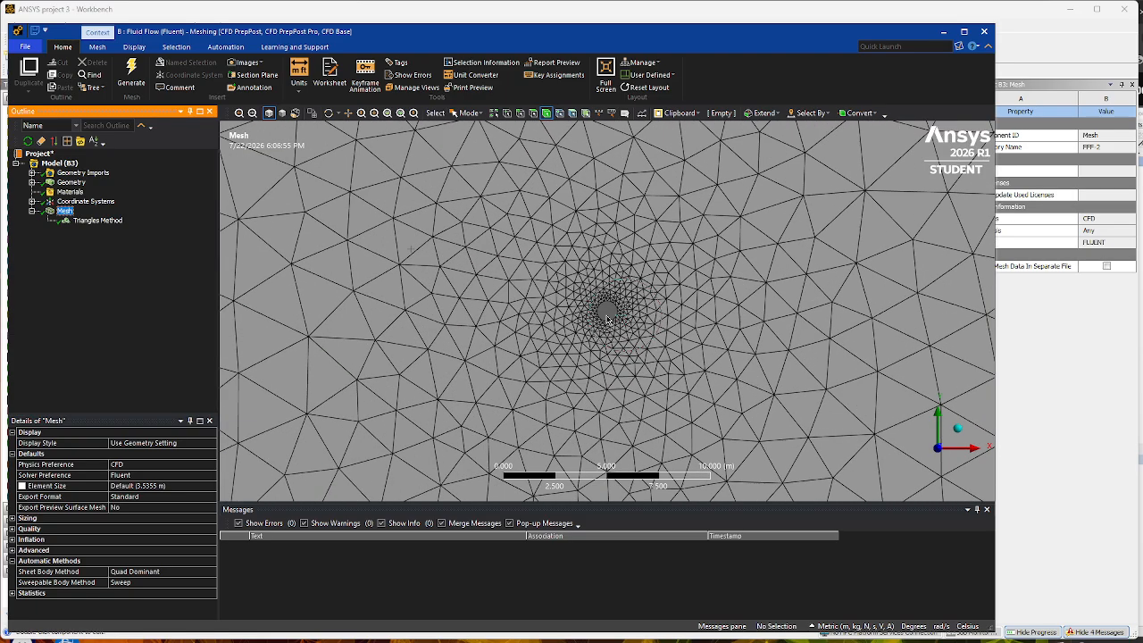
scroll(607, 320, up, 9)
scroll(607, 319, down, 8)
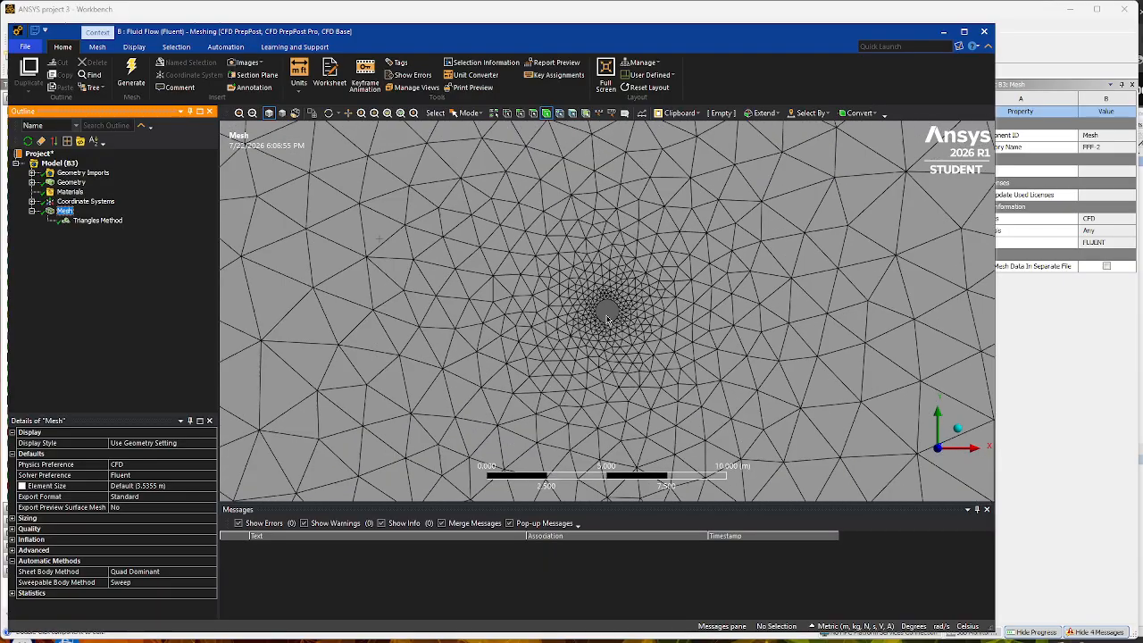
scroll(607, 319, down, 6)
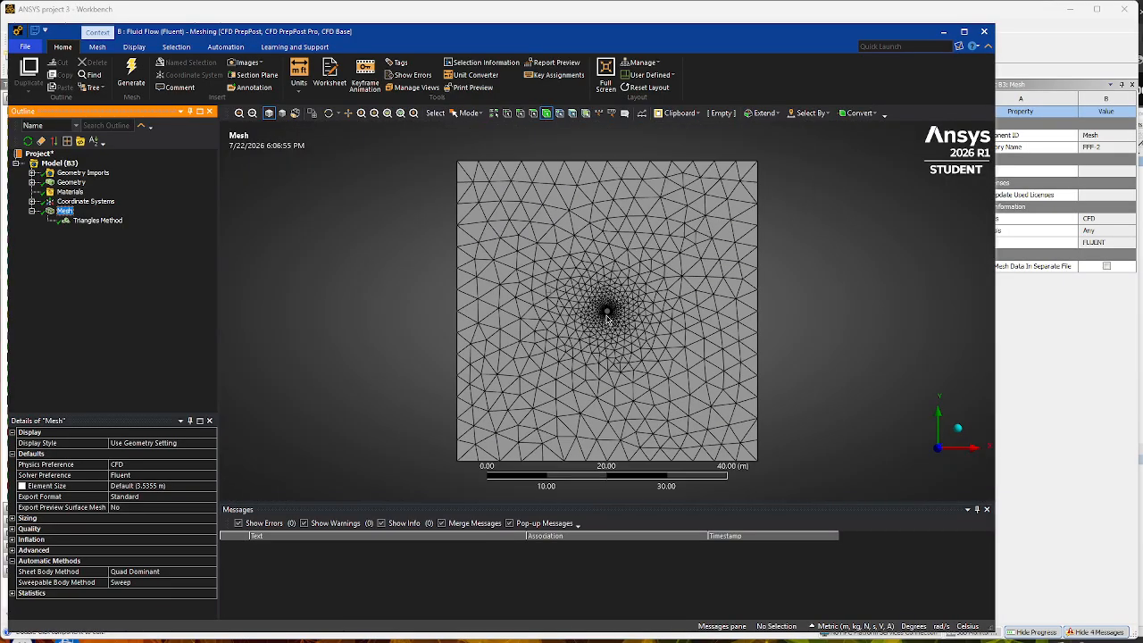
scroll(607, 318, up, 1)
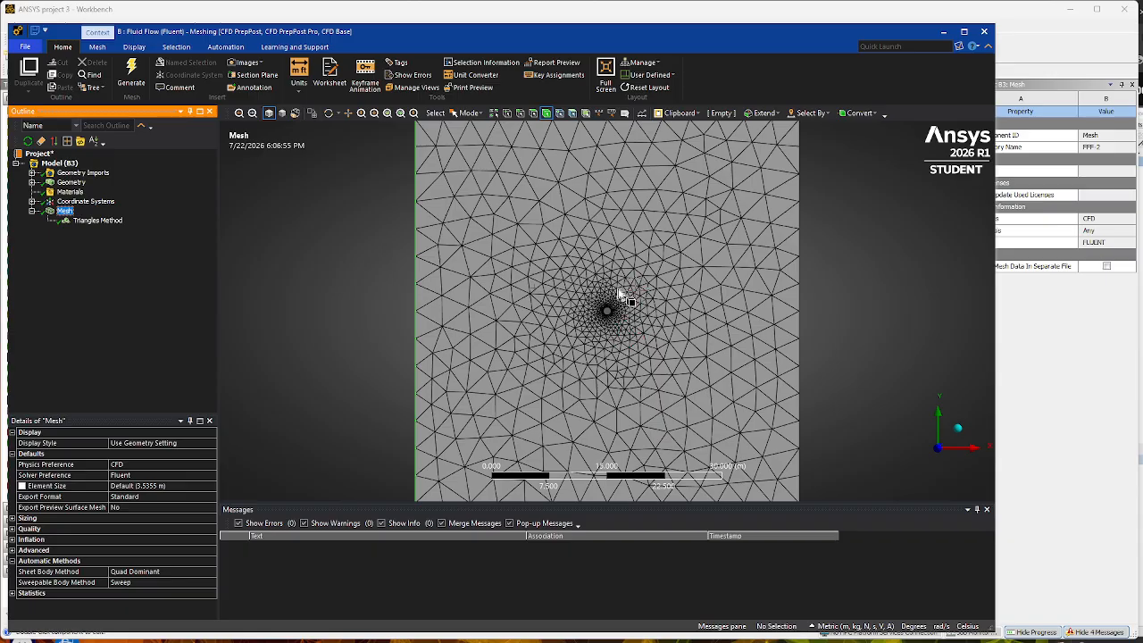
- Insert a mesh sizing control and scope it to the circular edge at the centre
right_click(66, 213)
mouse_move(96, 219)
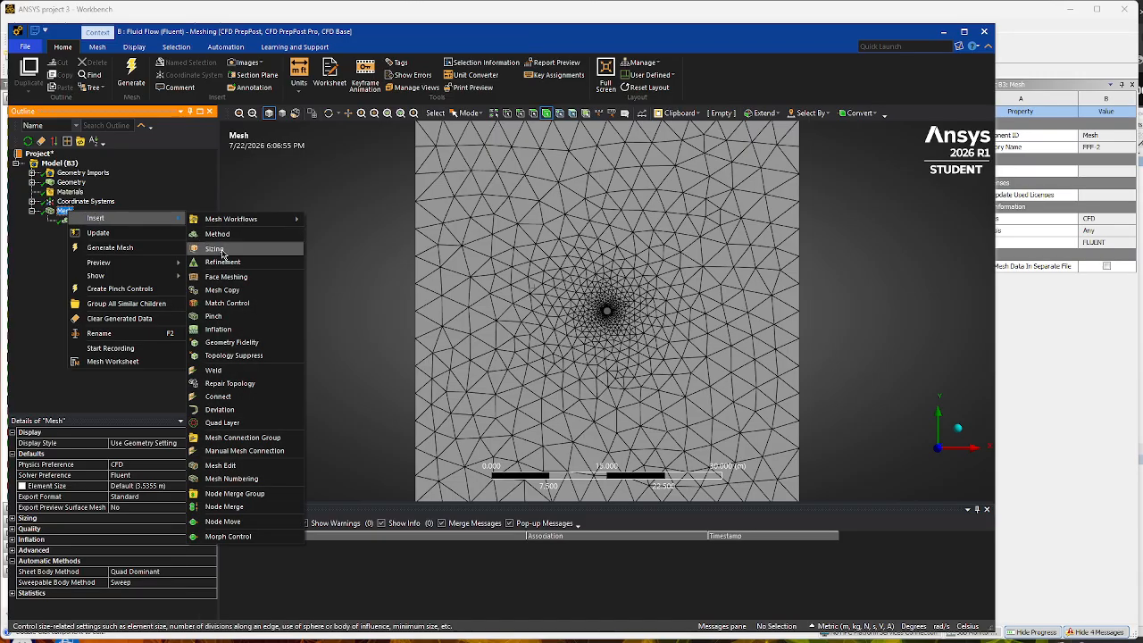
click(222, 255)
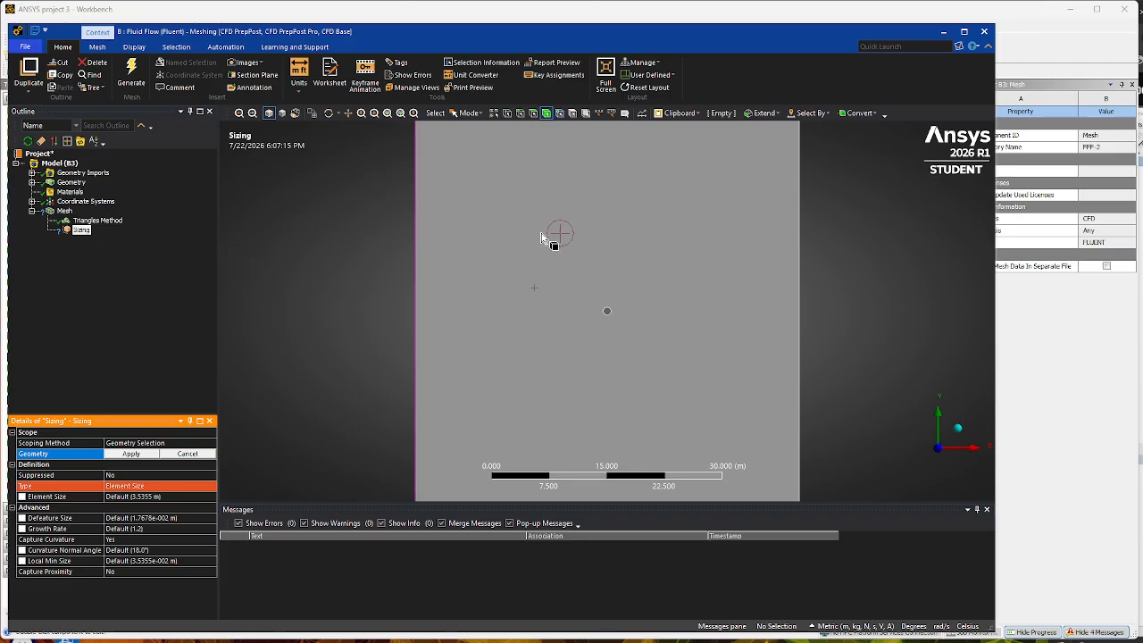
click(523, 115)
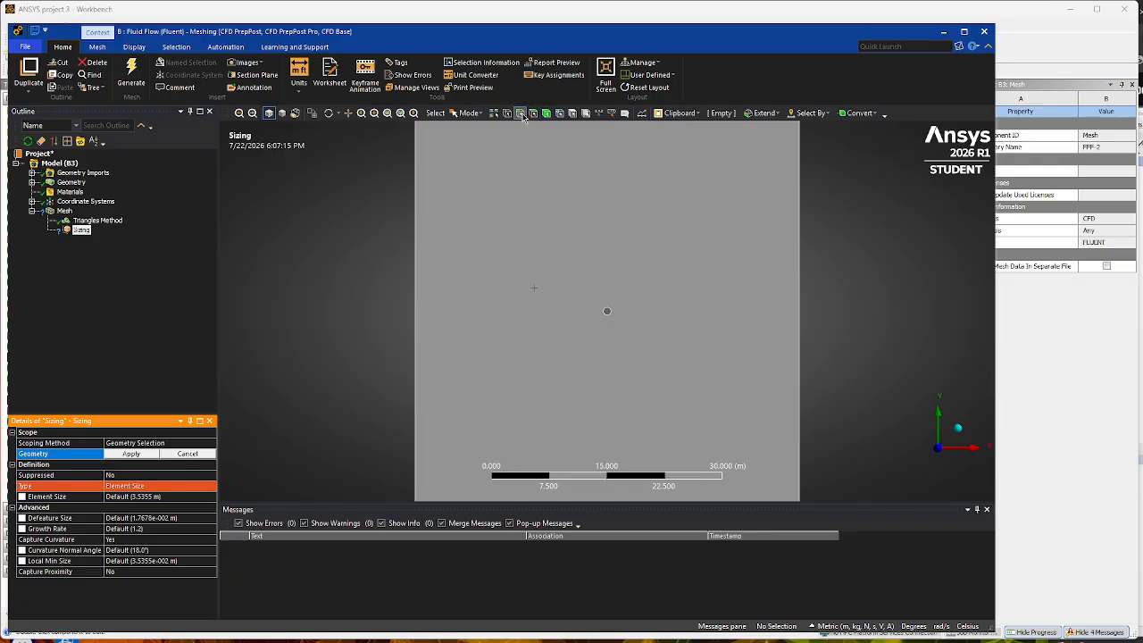
click(609, 316)
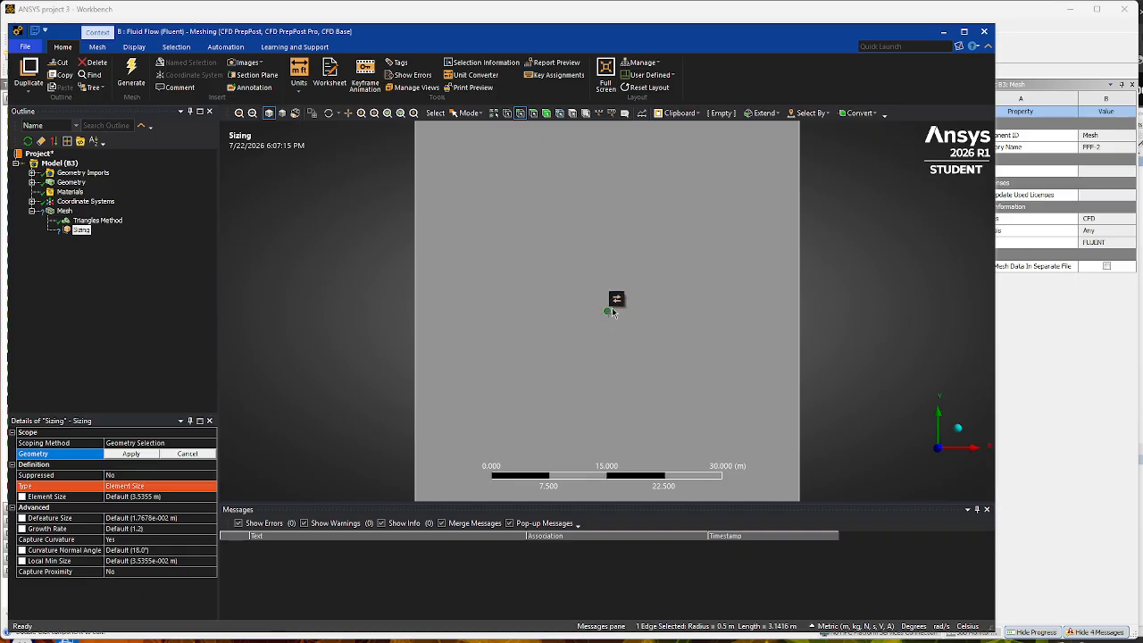
click(131, 453)
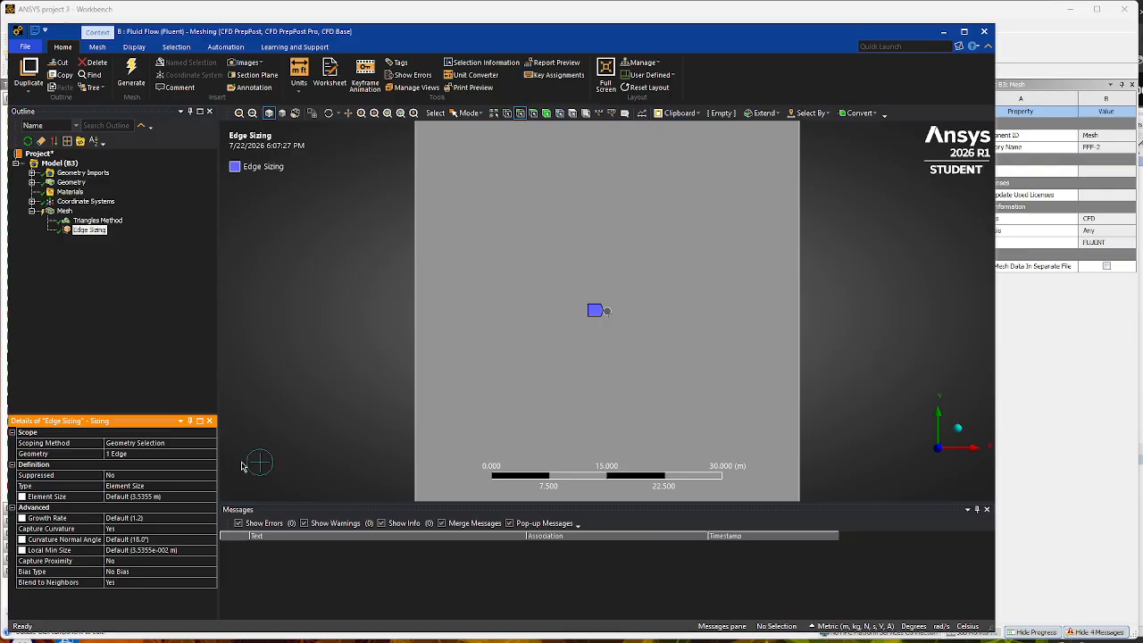
- Set the element size of the circular edge's sizing control to 0.005 m
click(173, 496)
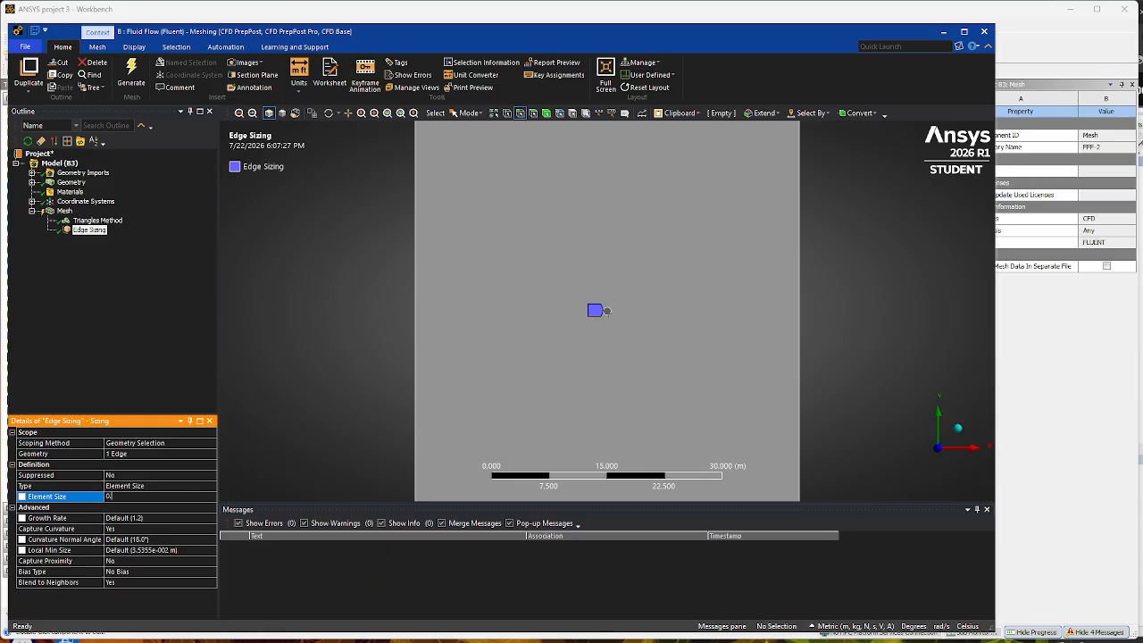
text(0.005)
key(Return)
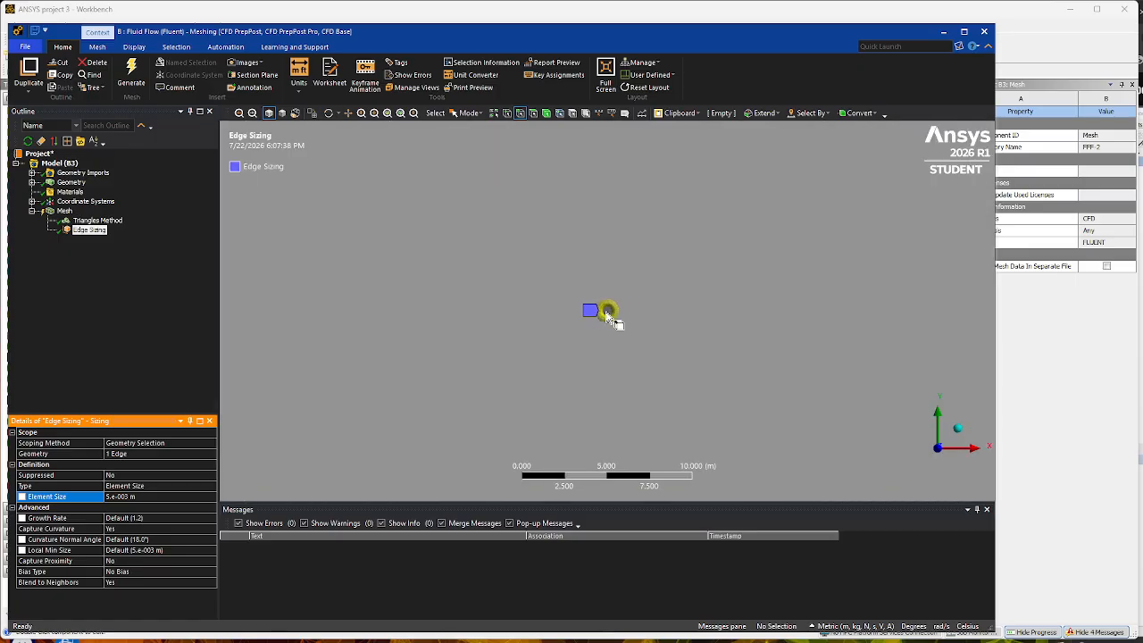
scroll(607, 317, up, 2)
scroll(607, 315, down, 5)
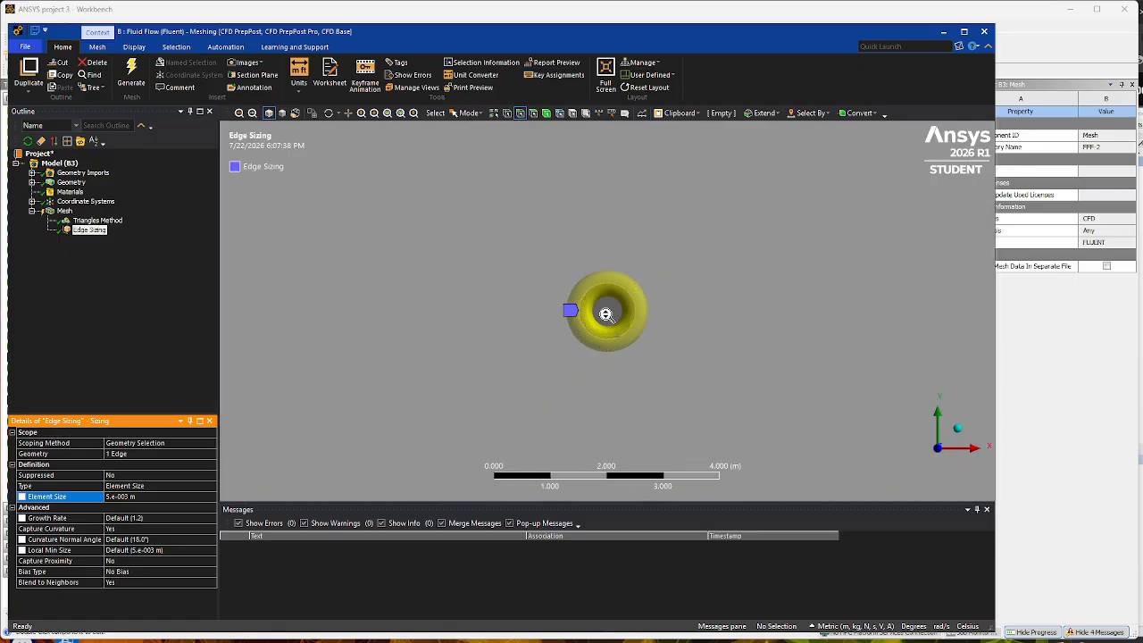
scroll(607, 315, down, 1)
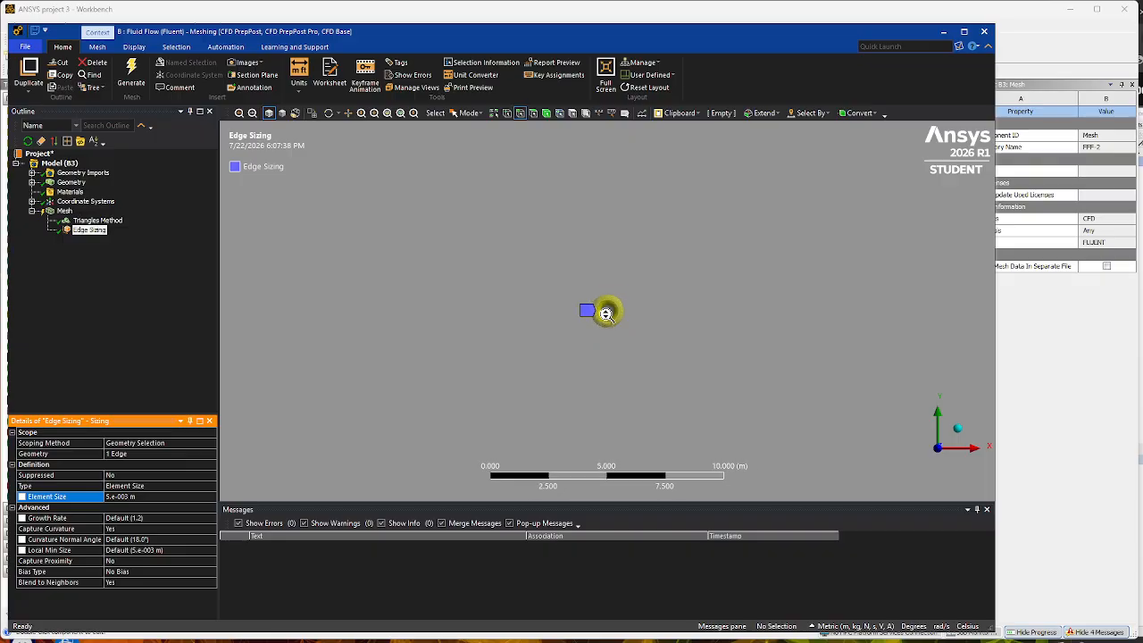
click(157, 495)
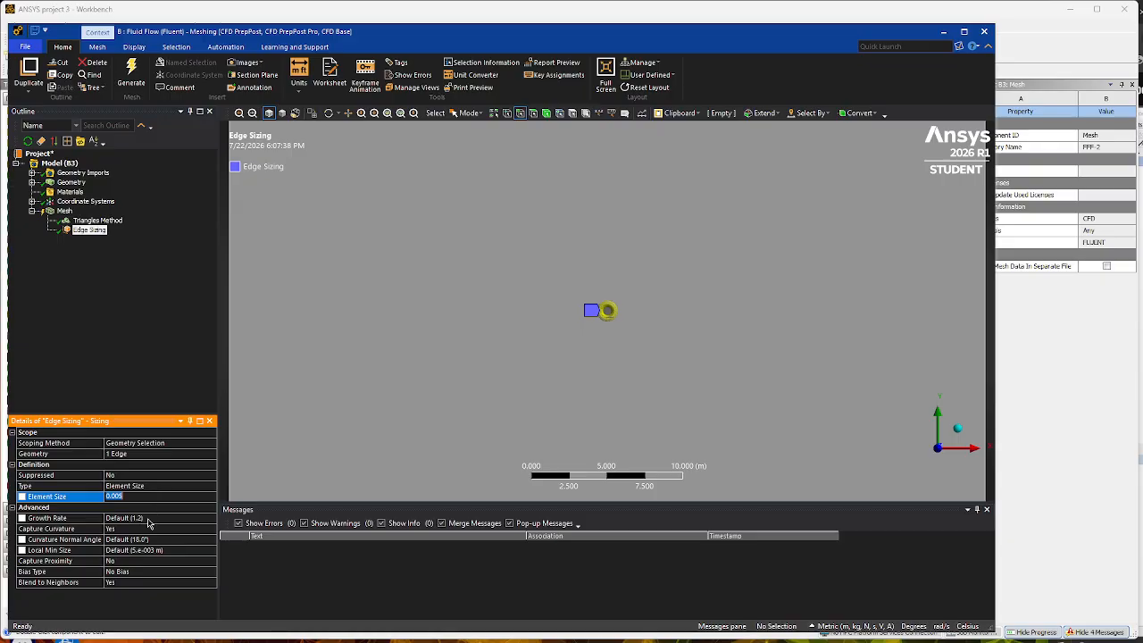
- Set Capture Curvature to No for the edge sizing and change its behavior to Hard
click(118, 528)
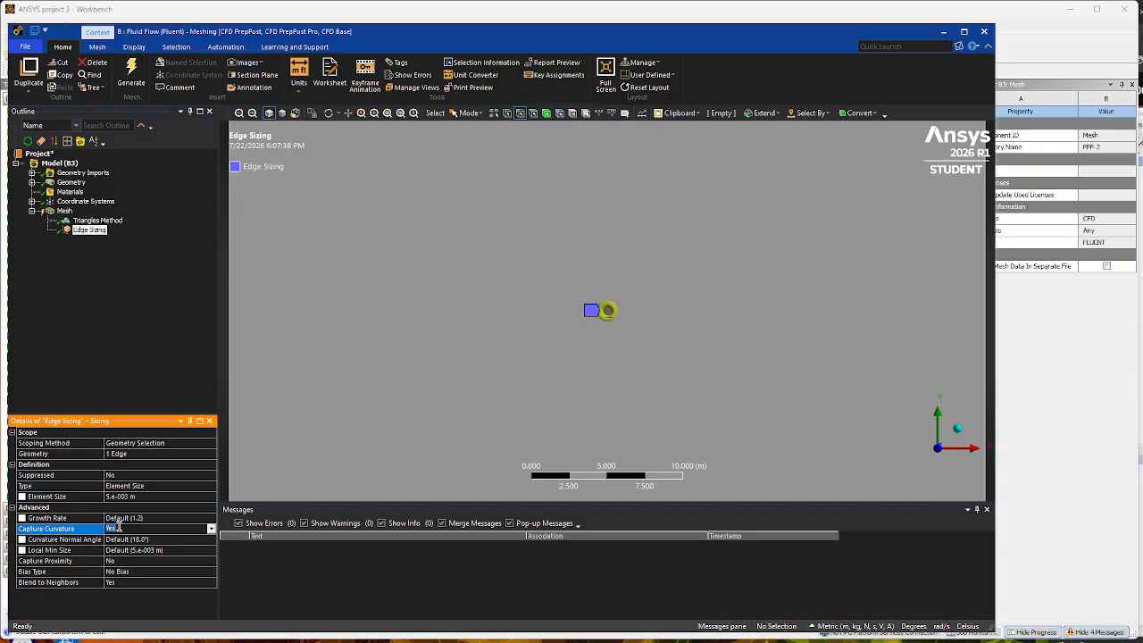
click(210, 530)
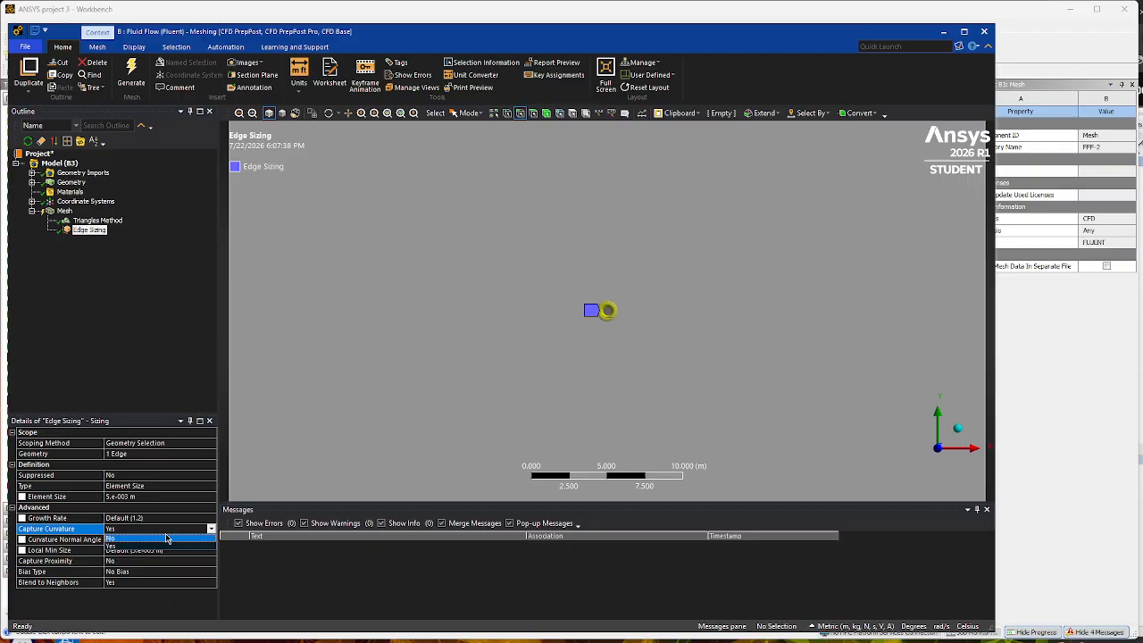
click(166, 539)
click(148, 517)
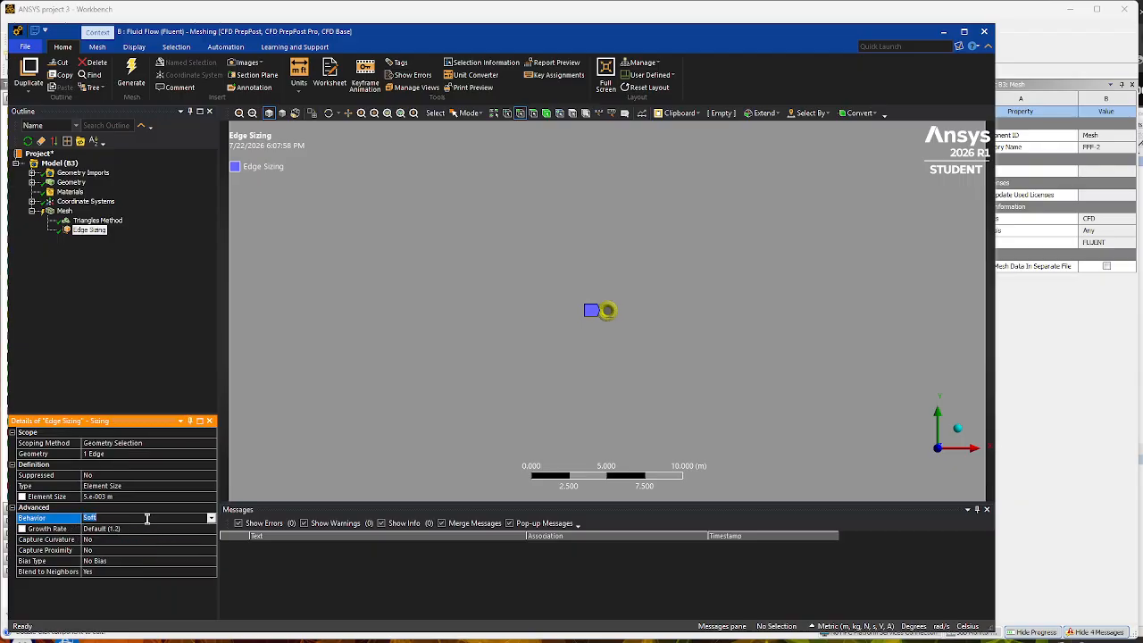
click(212, 519)
click(162, 540)
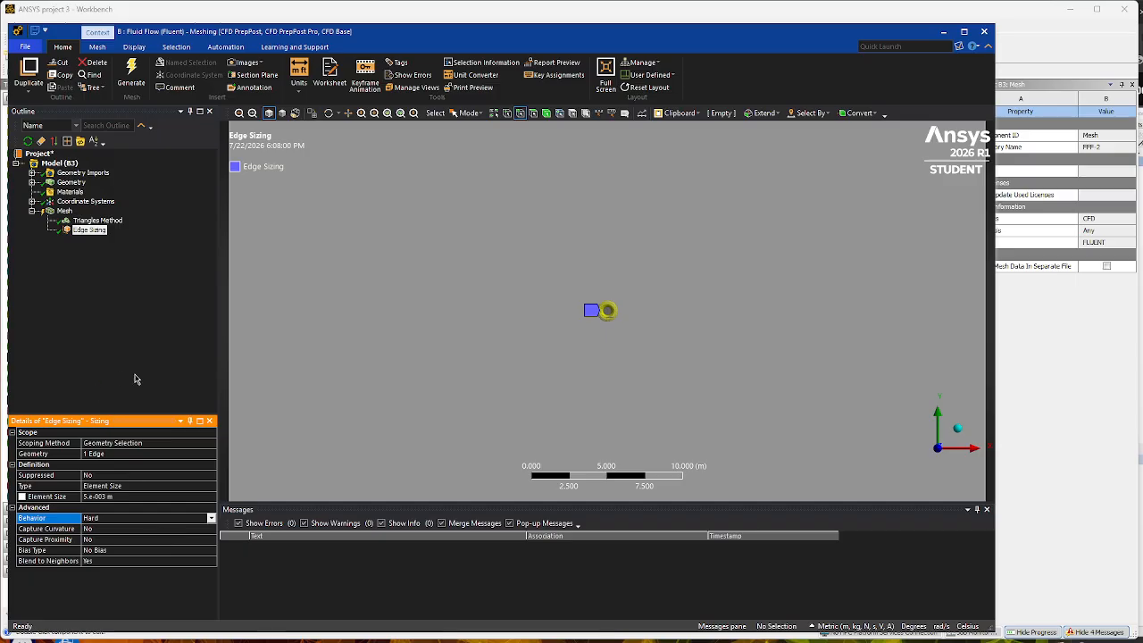
click(114, 351)
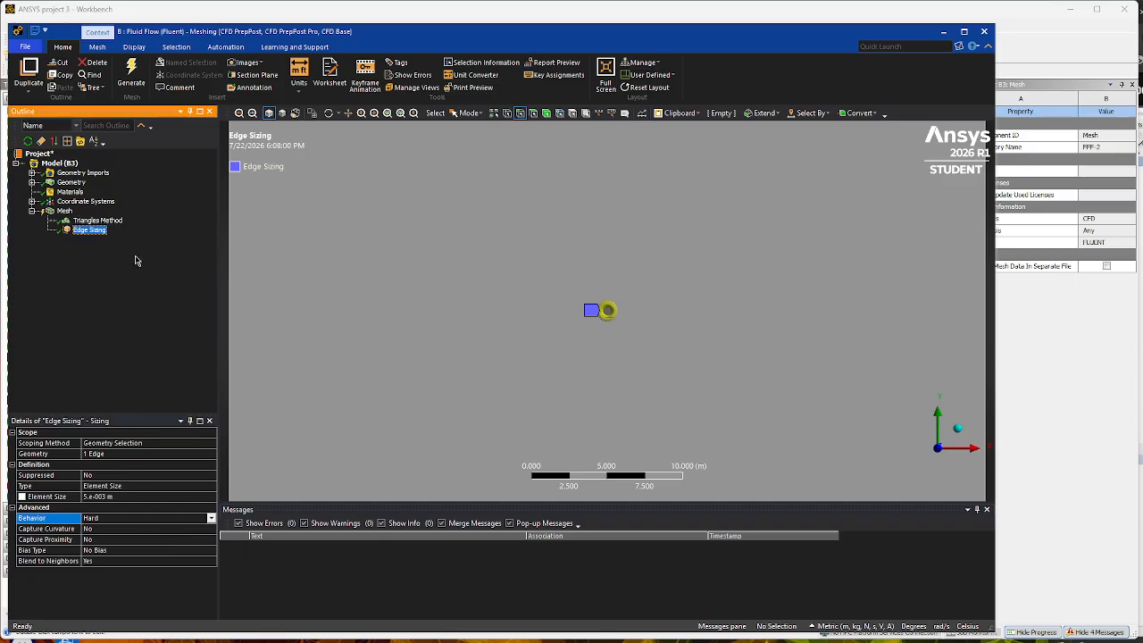
- Insert an inflation control in the mesh and scope it to the square surface body
scroll(537, 290, up, 2)
scroll(537, 290, down, 4)
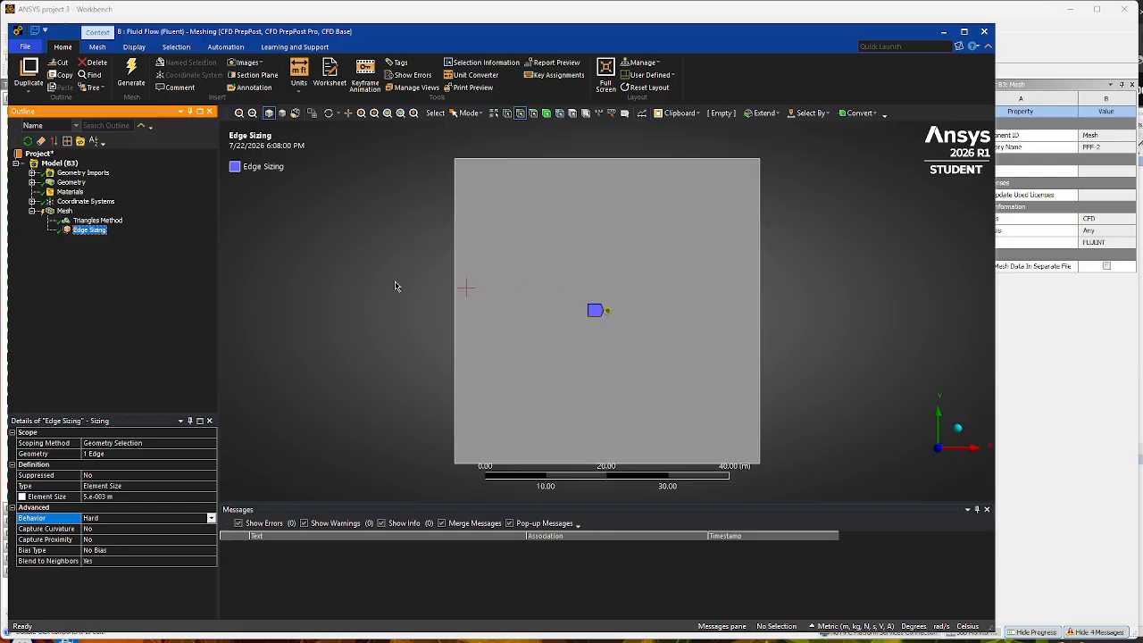
right_click(65, 211)
mouse_move(92, 218)
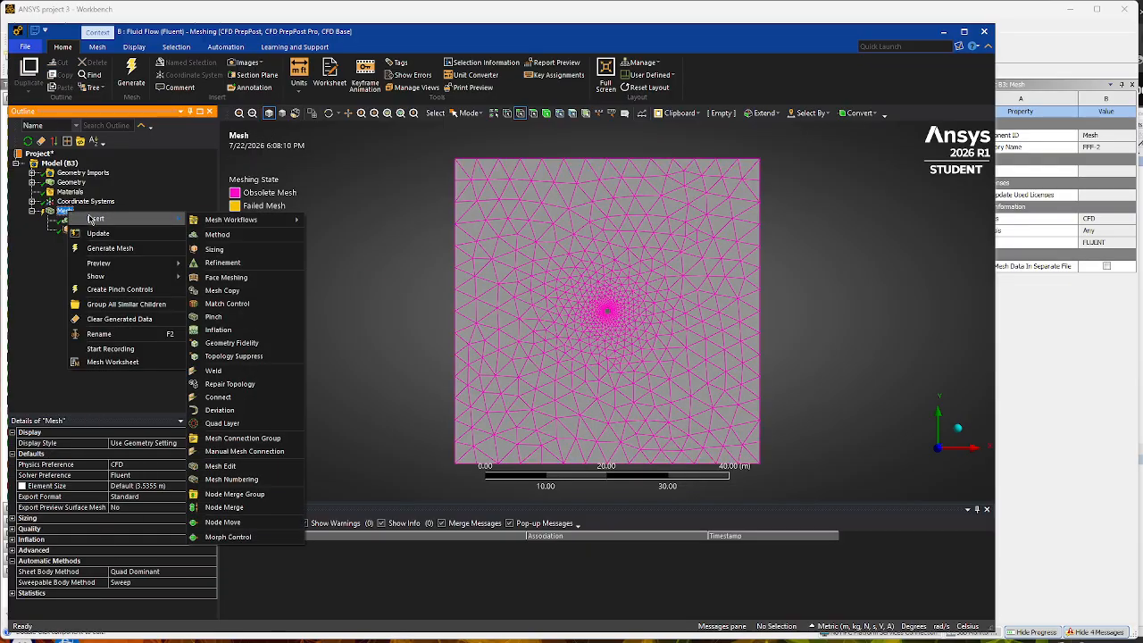
click(219, 330)
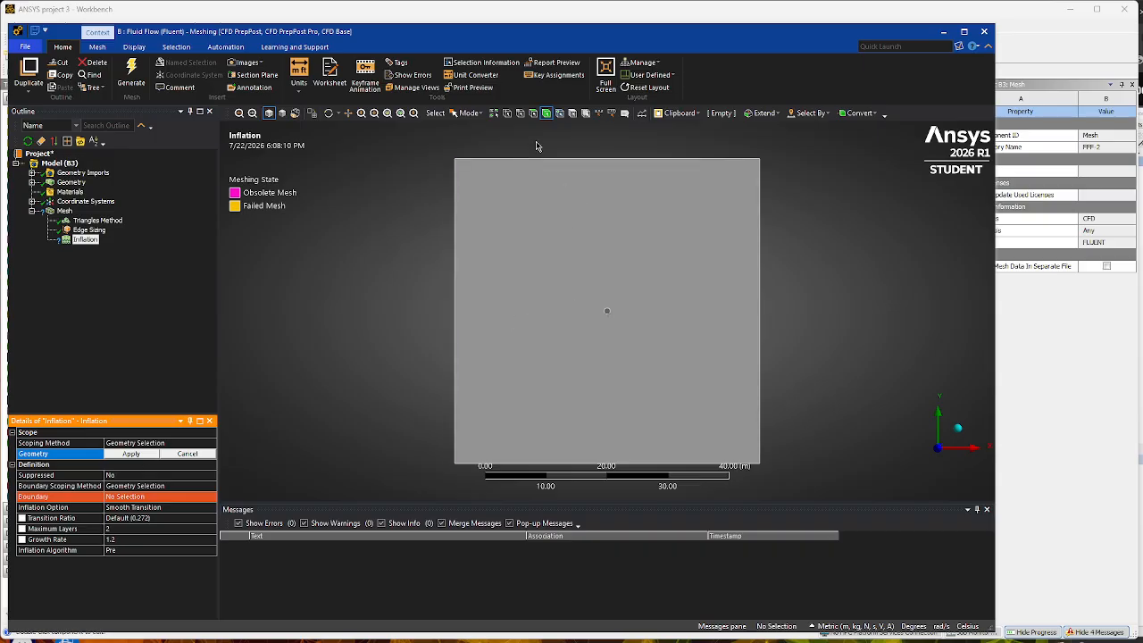
click(550, 314)
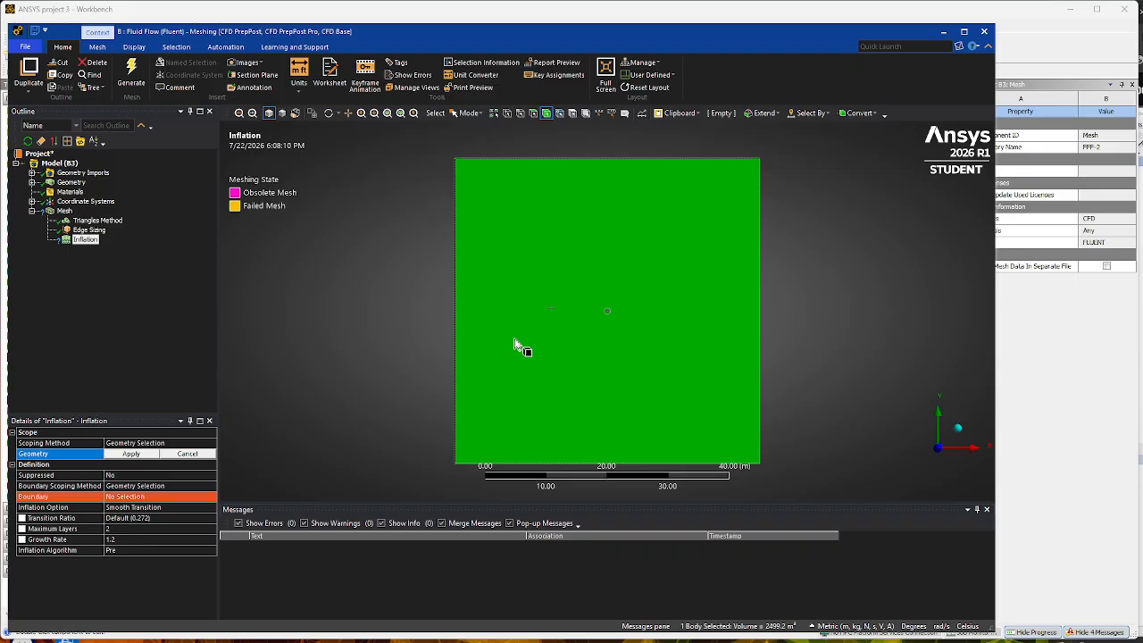
click(131, 454)
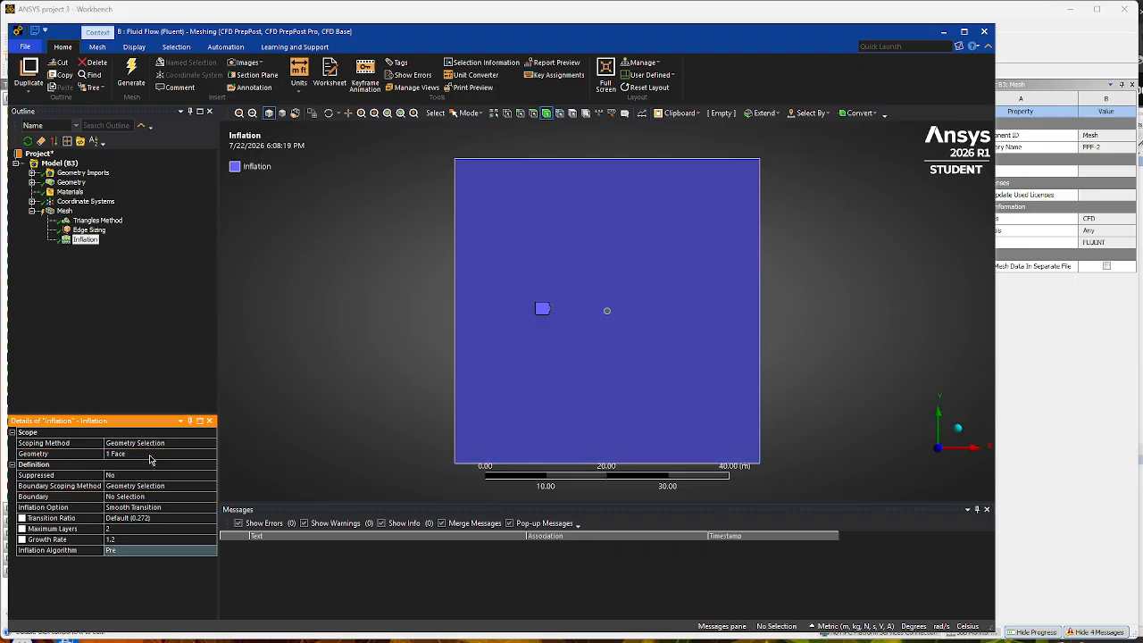
- Assign the circular edge at the centre as the inflation boundary
click(150, 497)
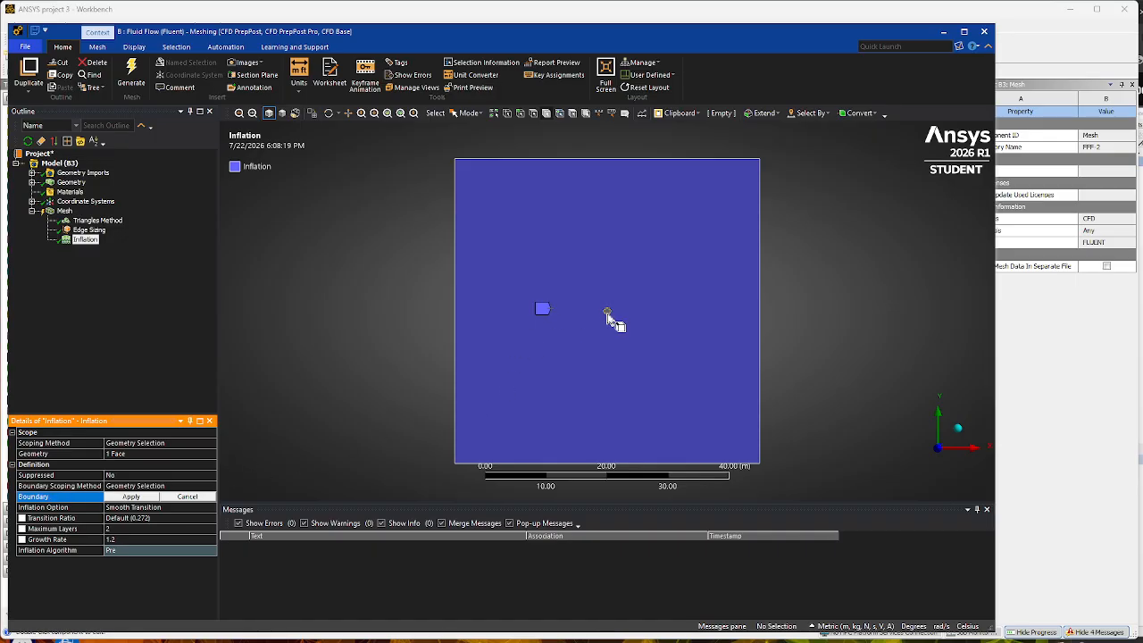
click(521, 113)
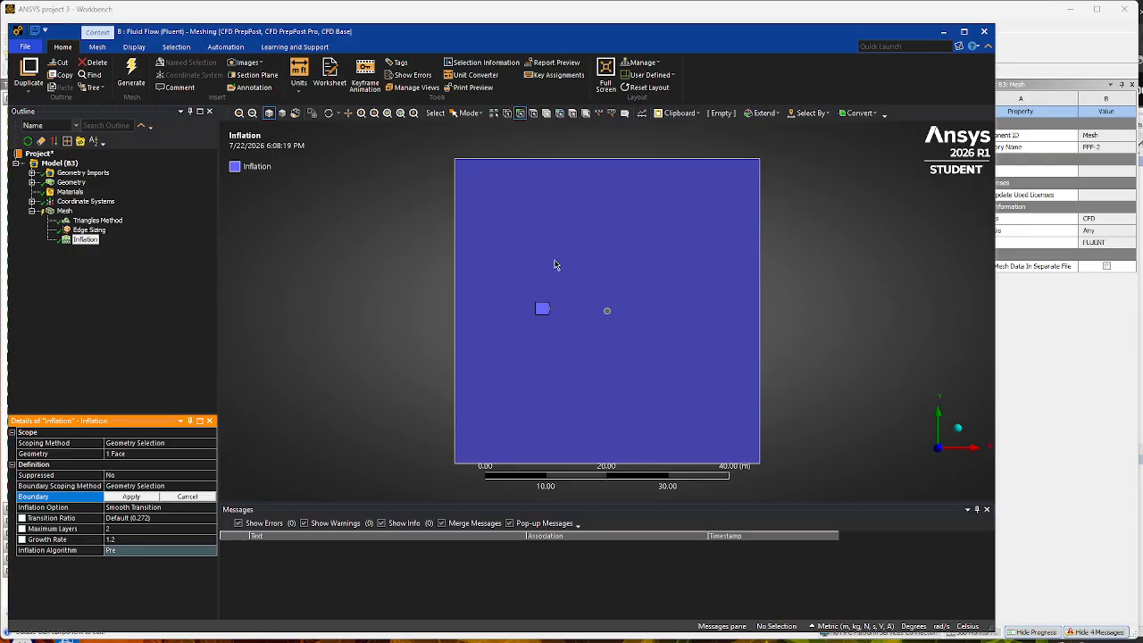
click(607, 318)
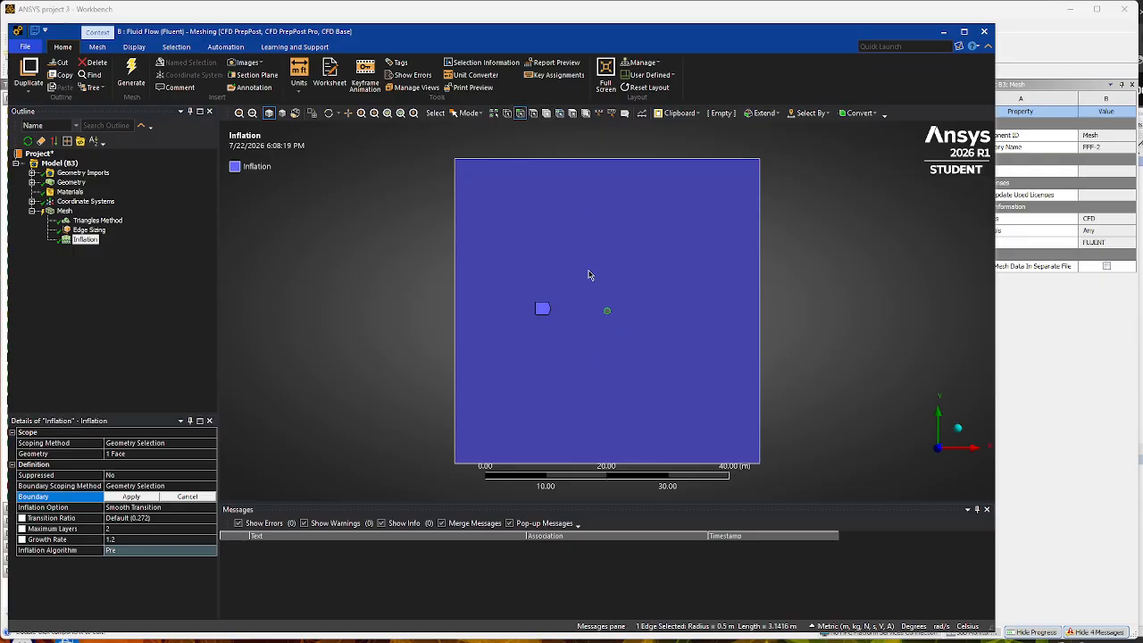
click(146, 497)
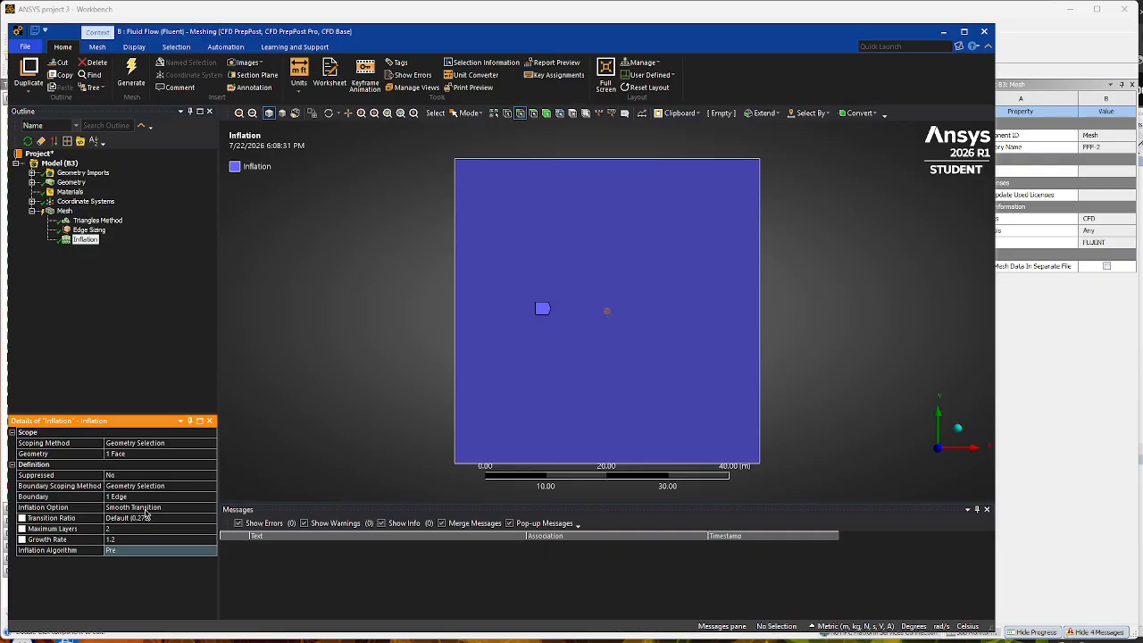
- Change the inflation option to First Layer Thickness with a first layer height of 0.02 m
click(200, 507)
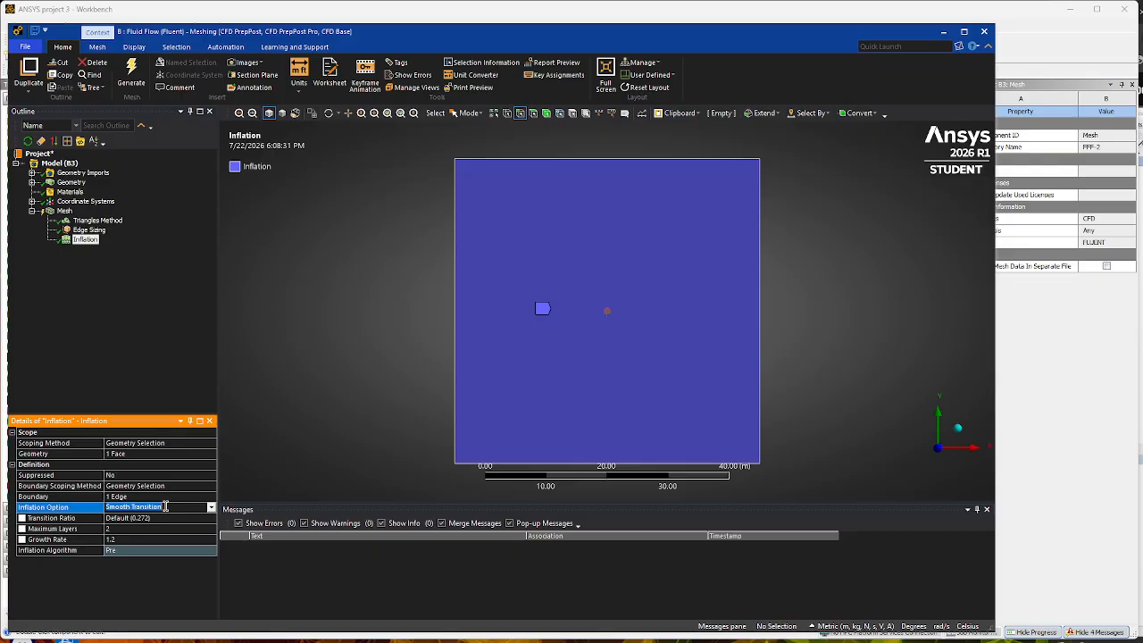
click(212, 507)
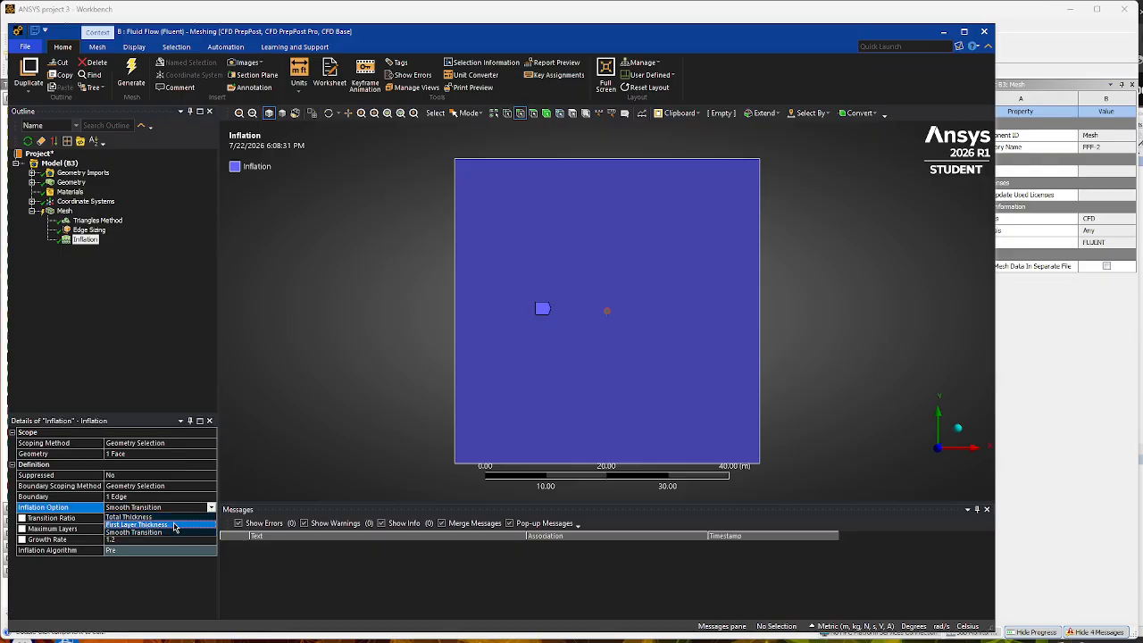
click(176, 524)
click(142, 516)
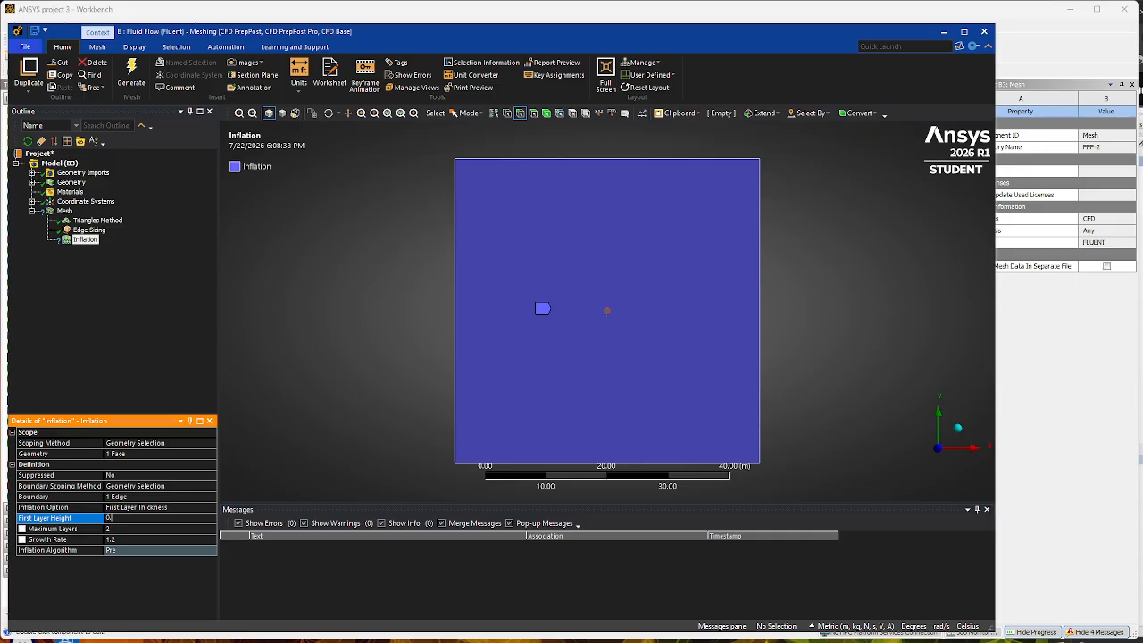
text(.002)
key(Return)
click(123, 519)
text(0.02)
key(Return)
- Set the inflation's maximum layers to 100 and its growth rate to 2.5
click(132, 530)
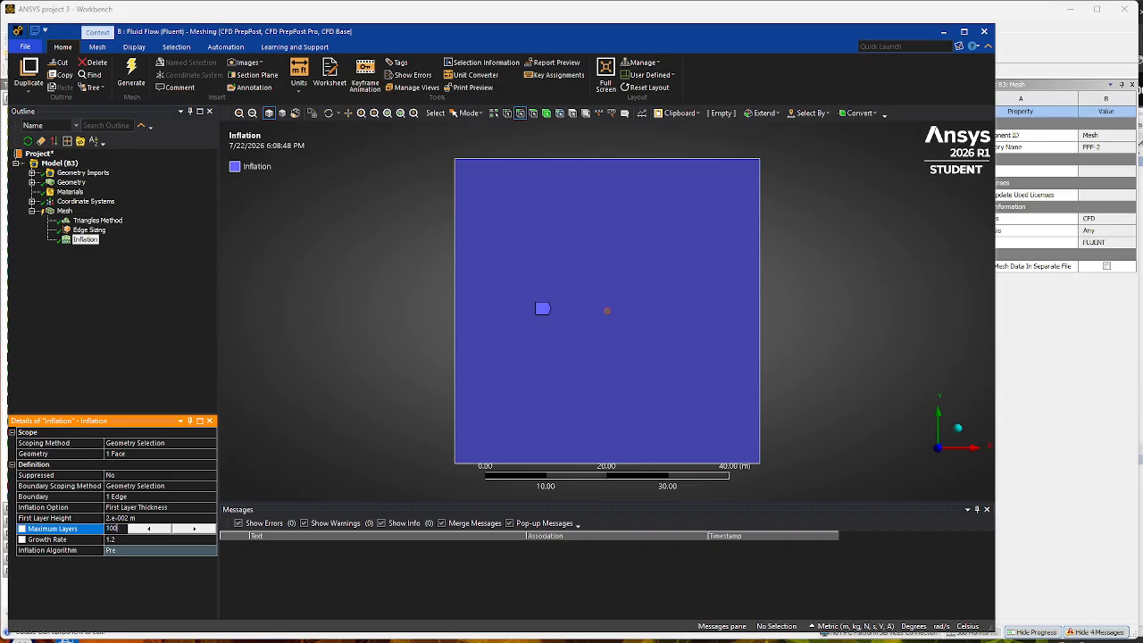
text(100)
key(Return)
click(131, 539)
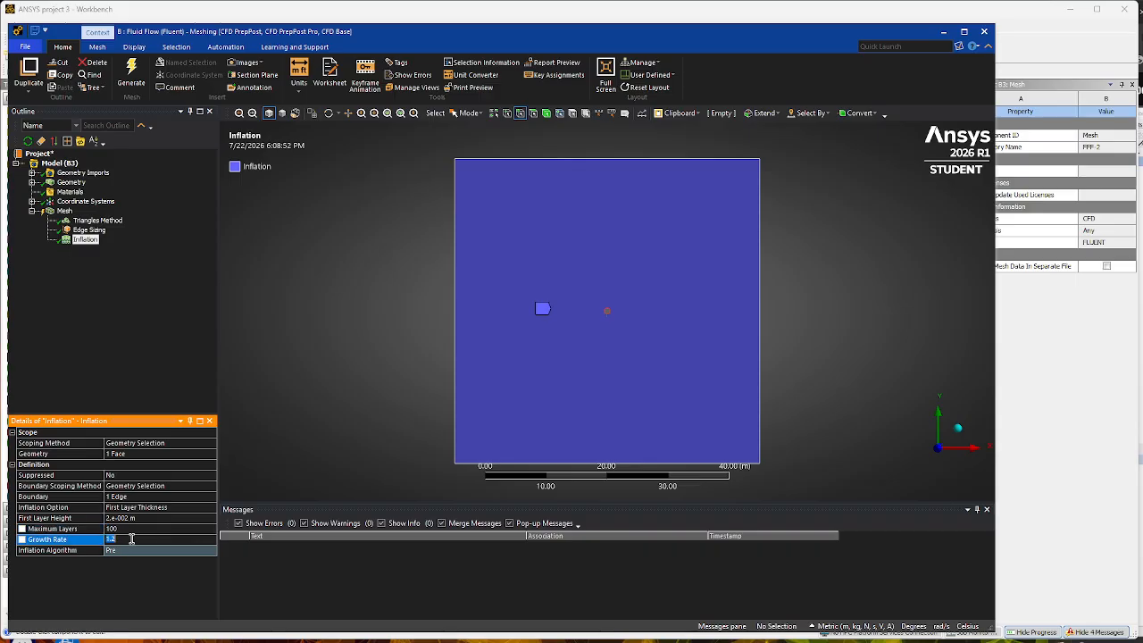
text(2.5)
key(Return)
click(96, 322)
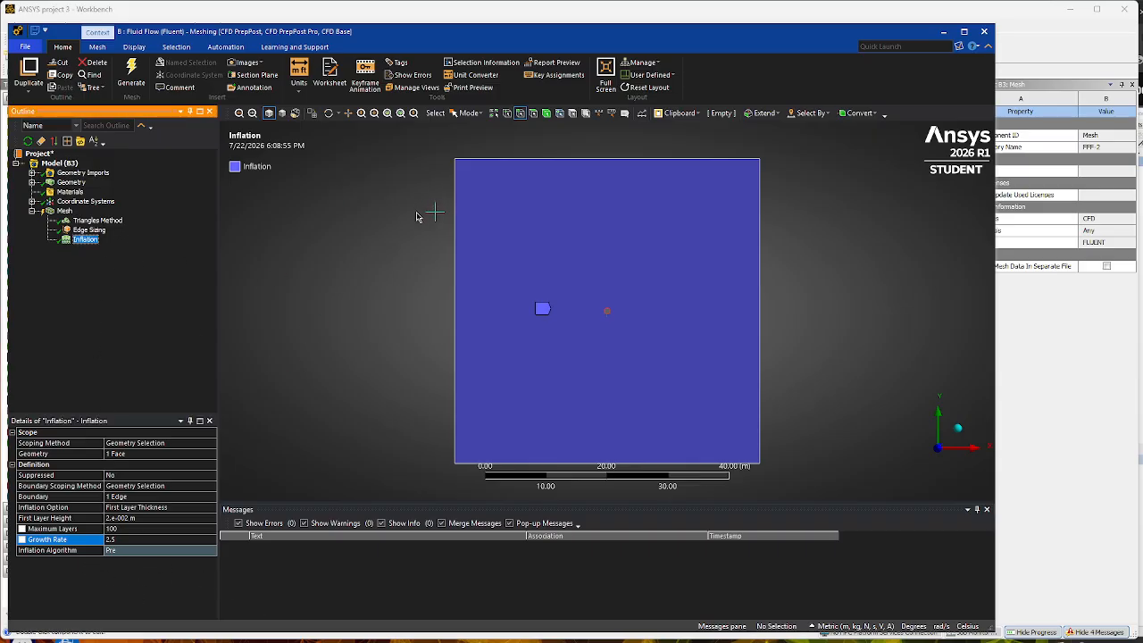
- Generate the mesh with the edge sizing and inflation, and inspect the layers around the central circle
click(132, 82)
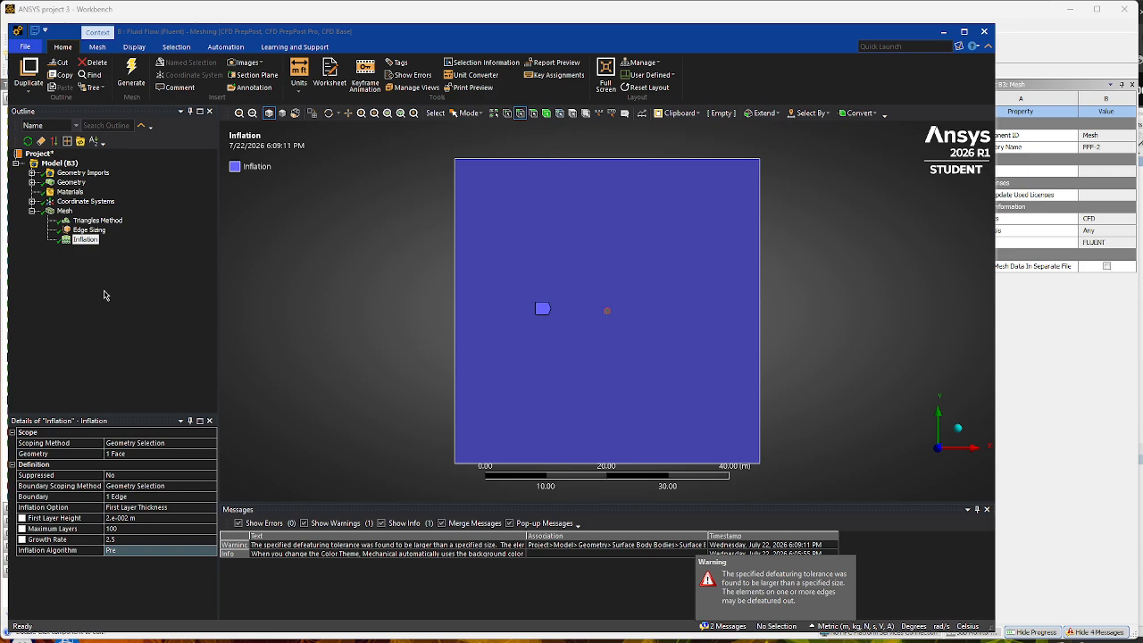
click(64, 210)
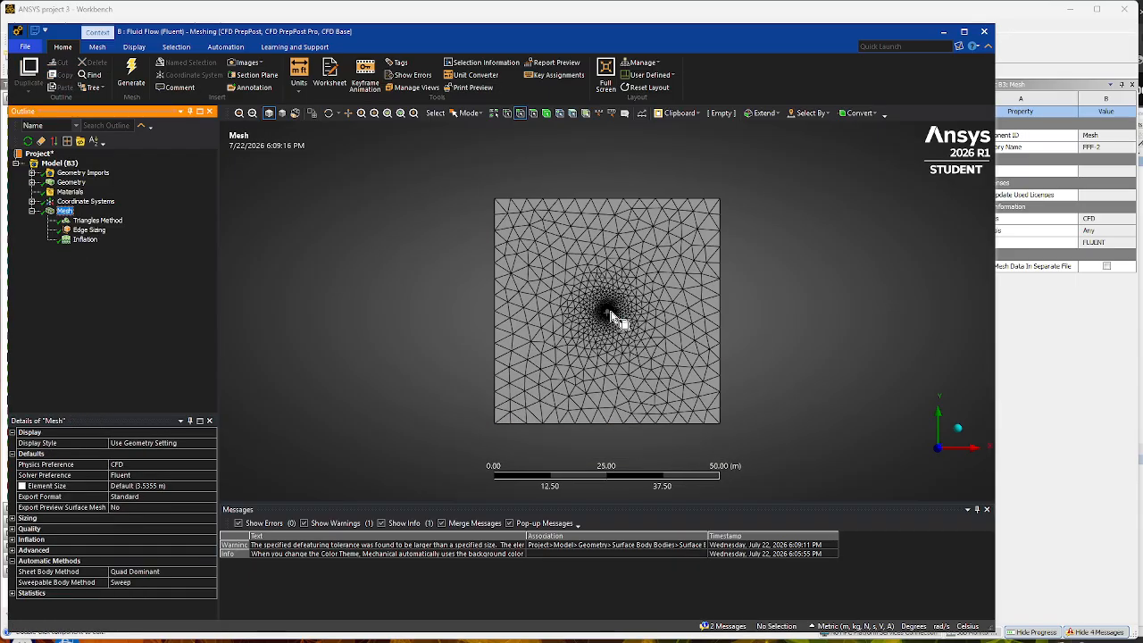
scroll(605, 324, up, 6)
scroll(613, 318, up, 10)
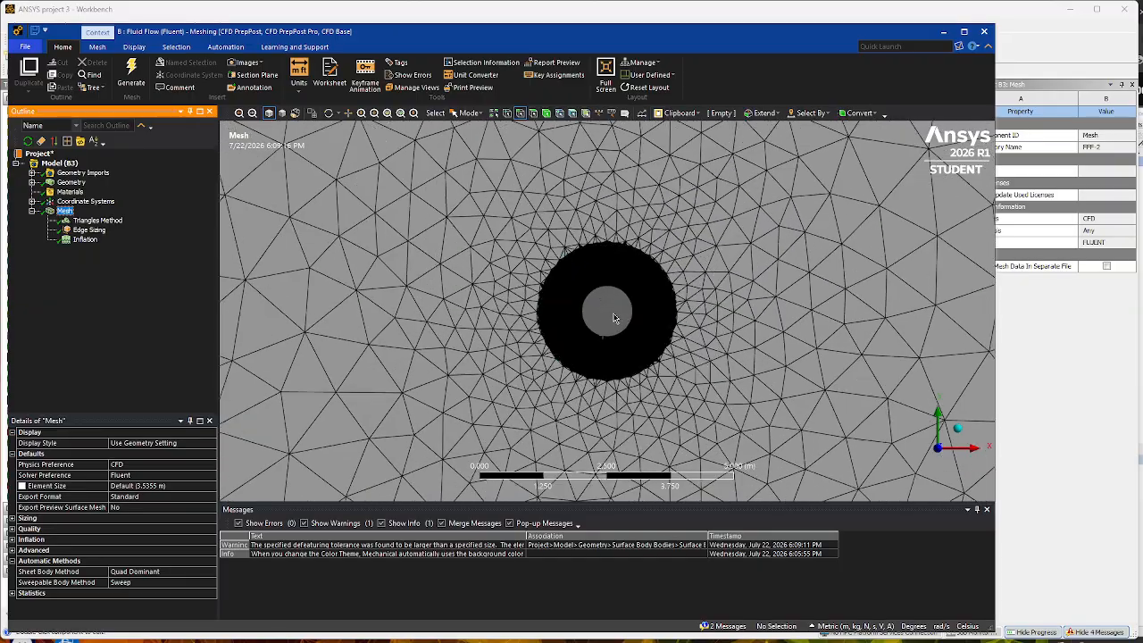
scroll(613, 318, up, 3)
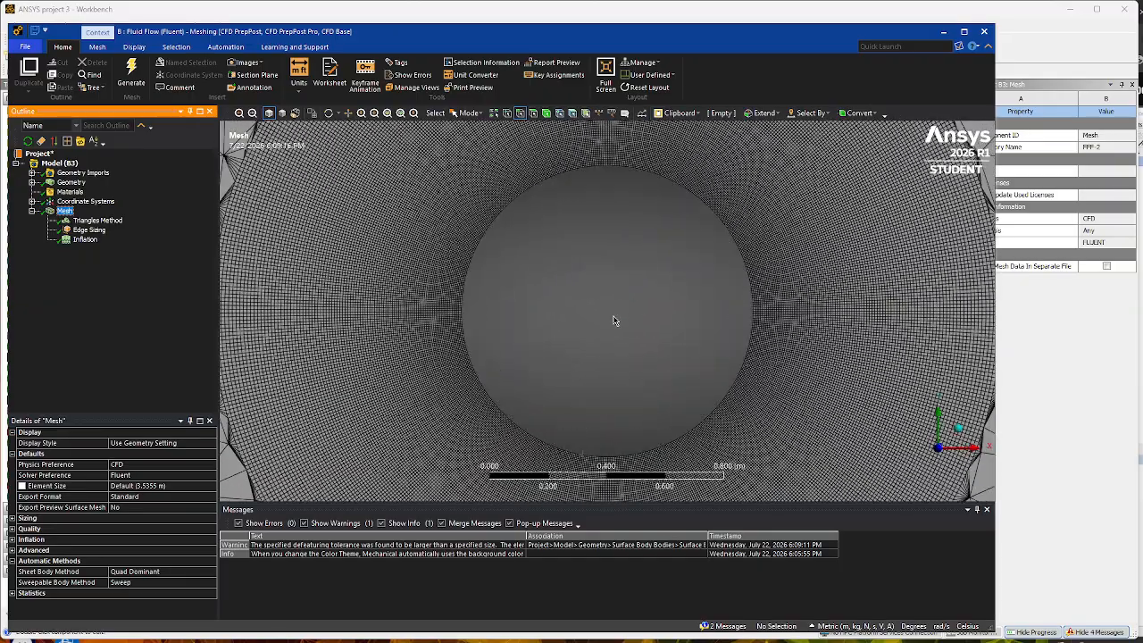
scroll(613, 314, down, 4)
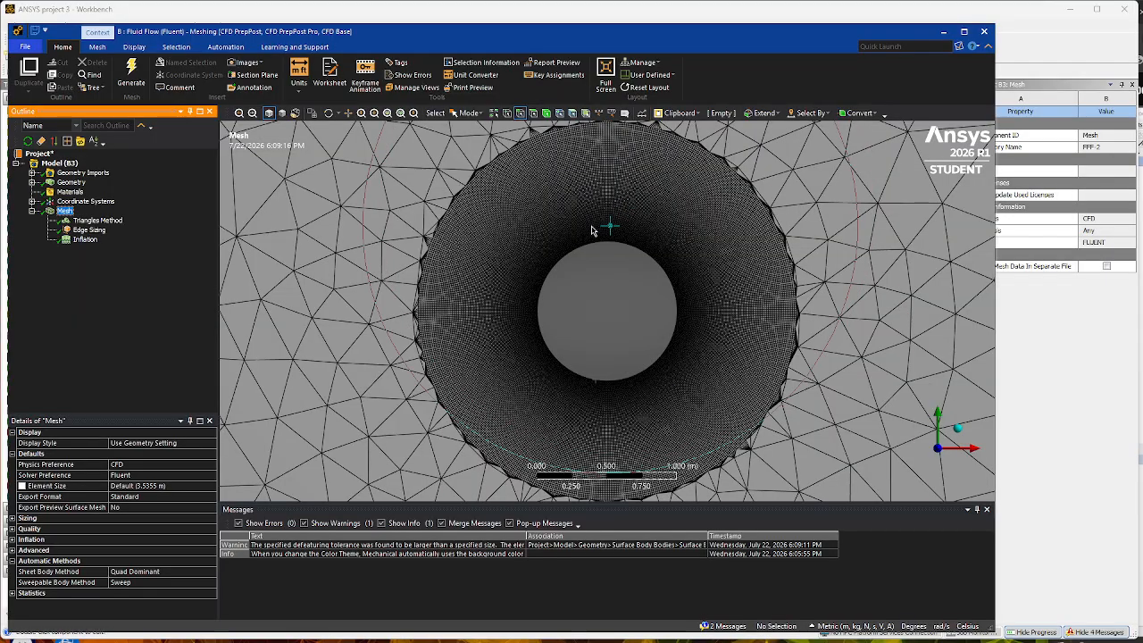
scroll(594, 232, down, 10)
scroll(616, 312, down, 8)
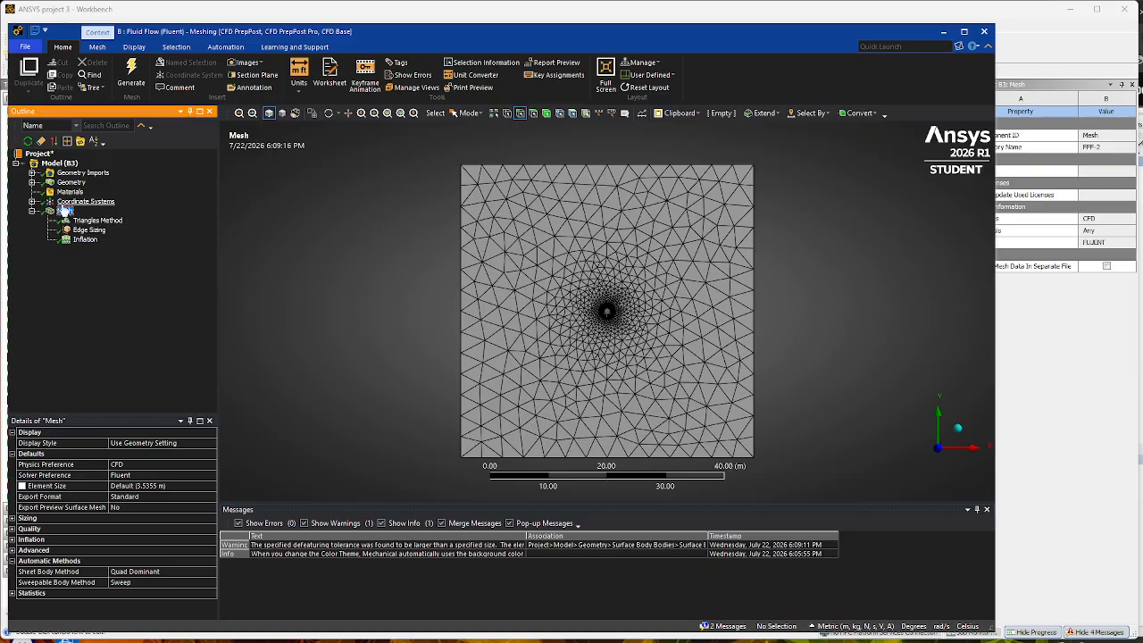
- Set the global mesh element size to 0.15 m
click(173, 486)
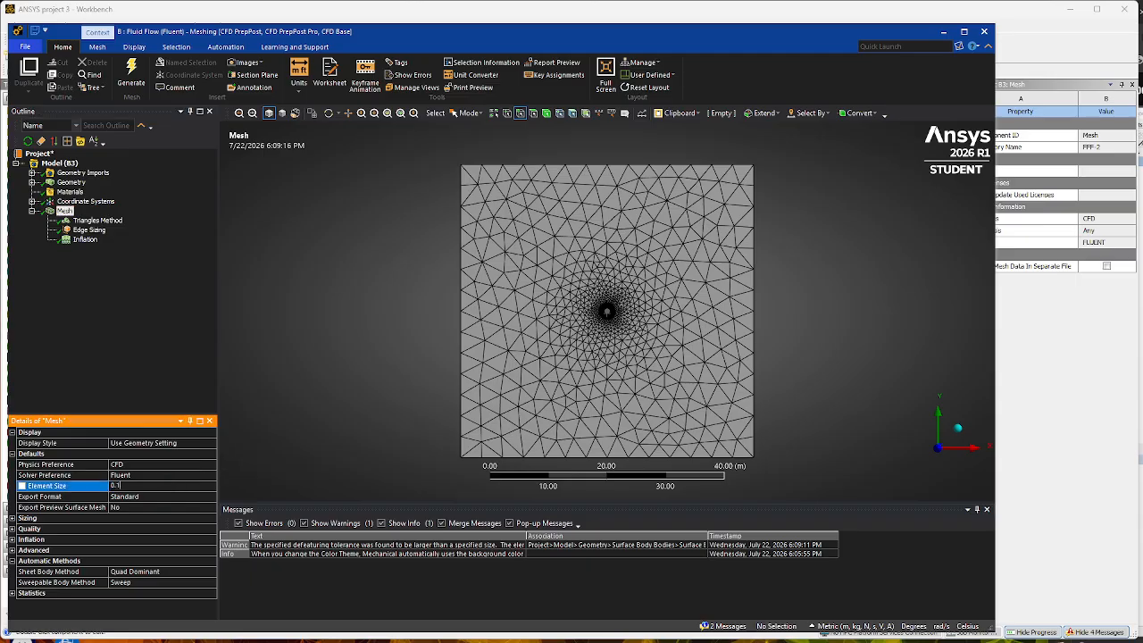
text(0.15)
key(Return)
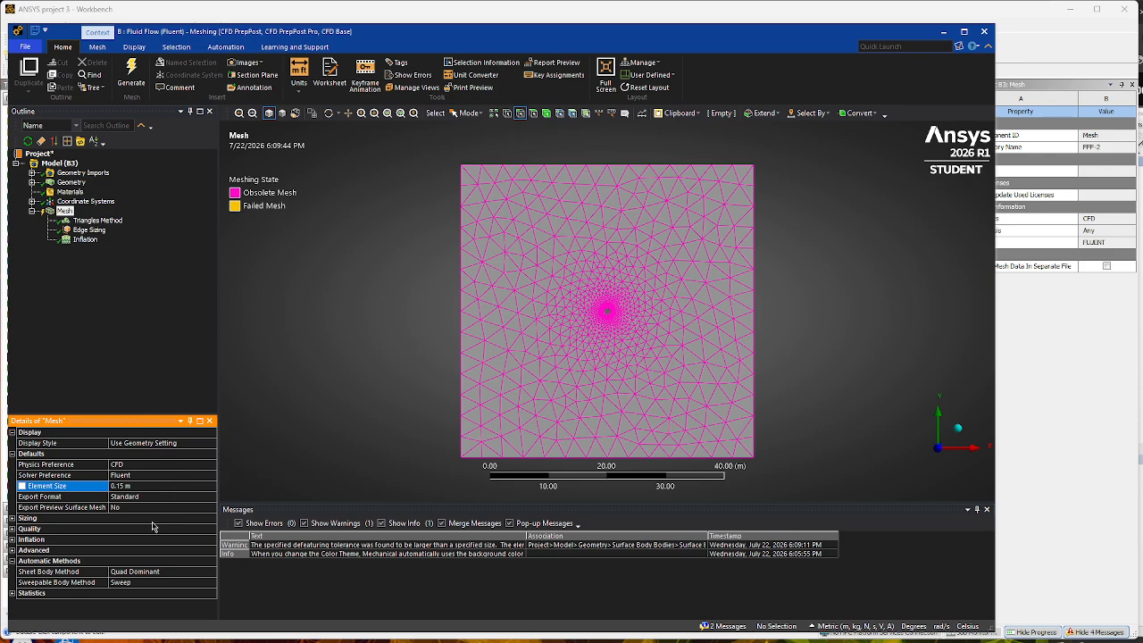
- Regenerate the mesh with the finer global size and inspect the transition around the circle's inflation layers
click(131, 77)
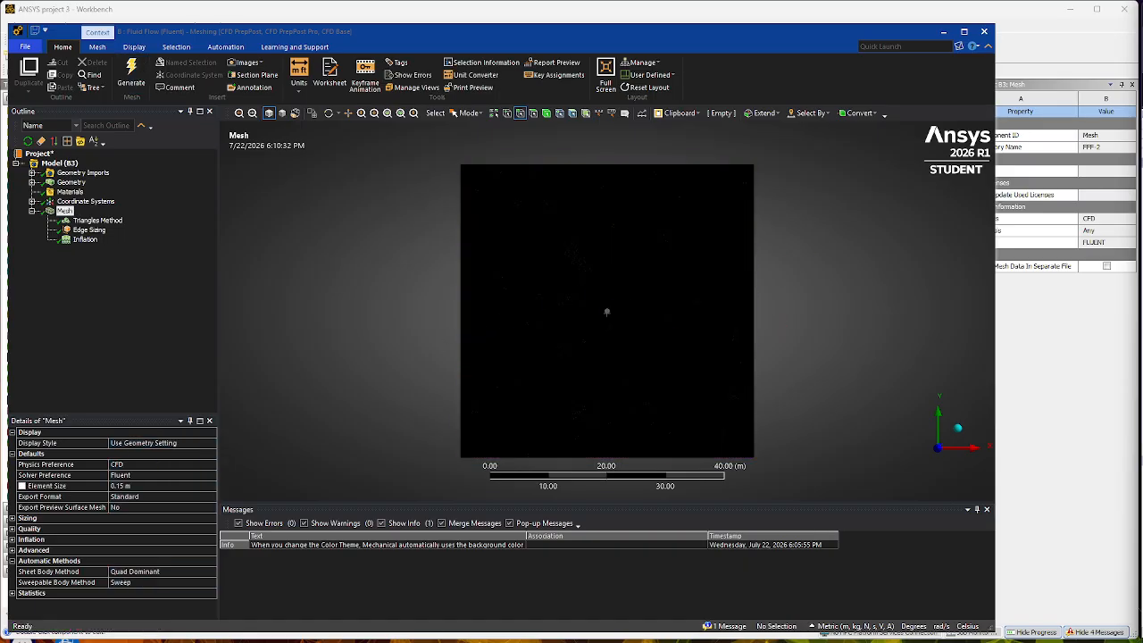
scroll(600, 307, down, 1)
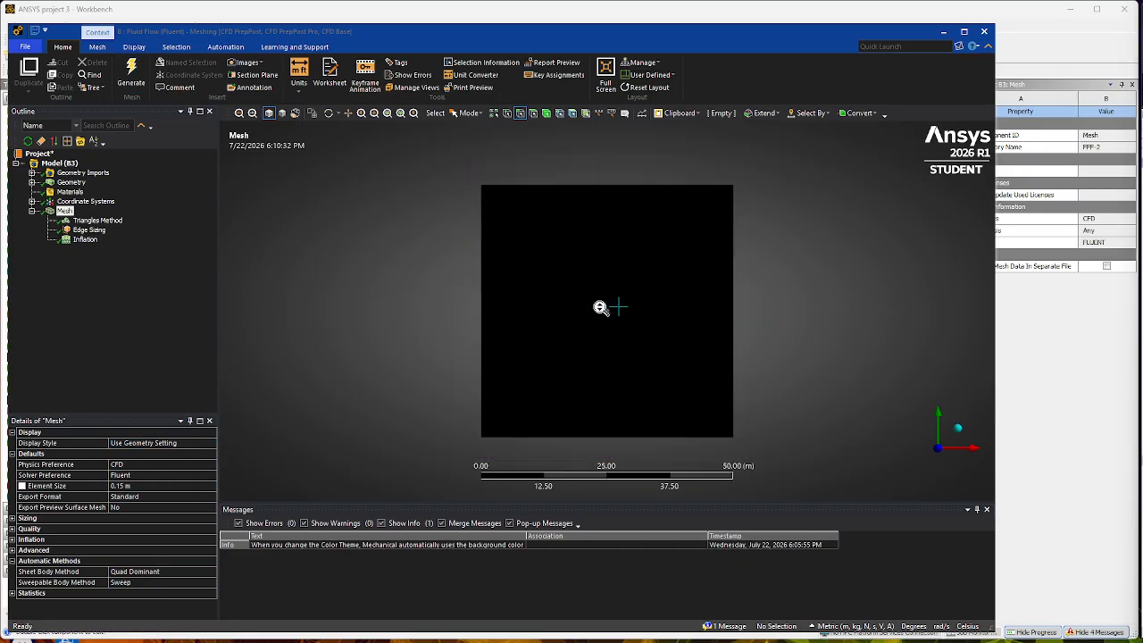
scroll(600, 307, up, 5)
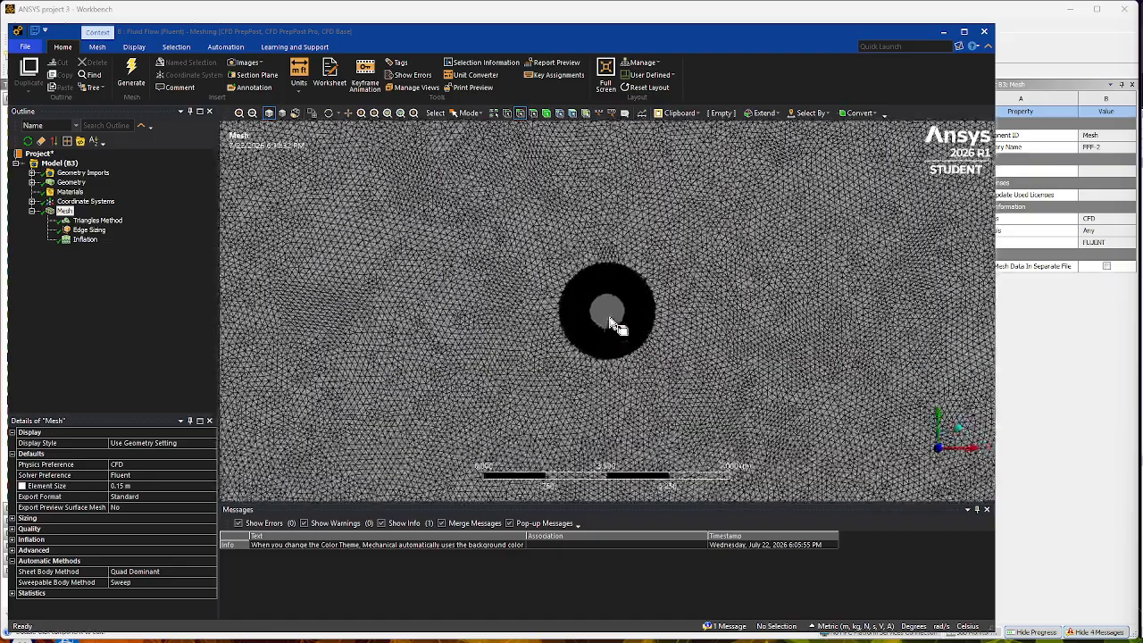
scroll(615, 327, up, 4)
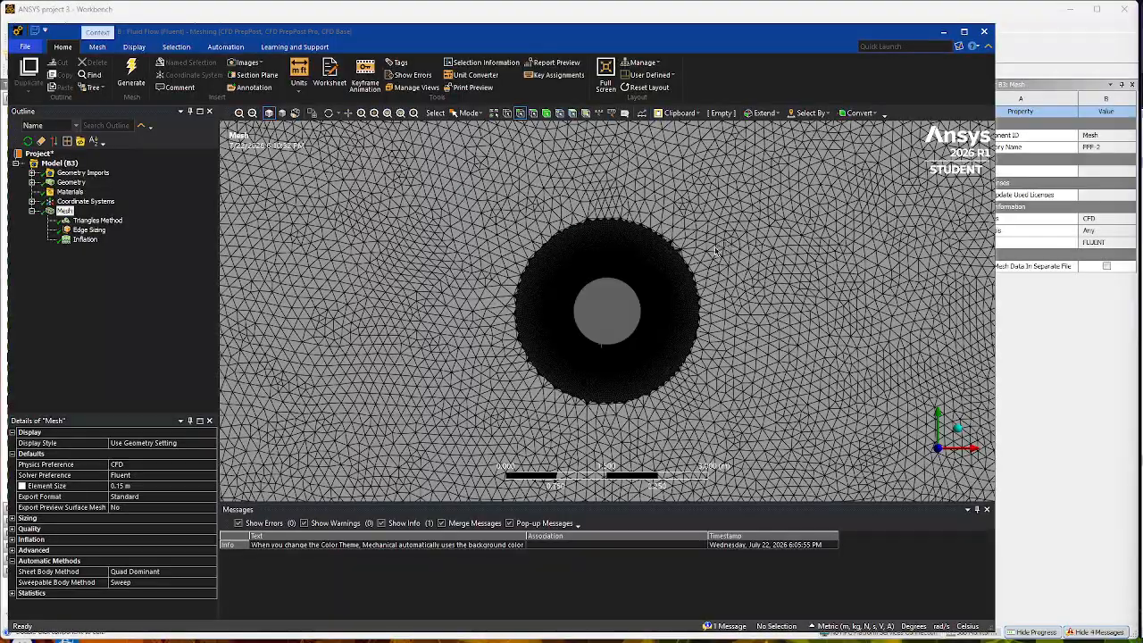
- Create a named selection called Inlet on the left edge of the square domain
scroll(620, 313, up, 3)
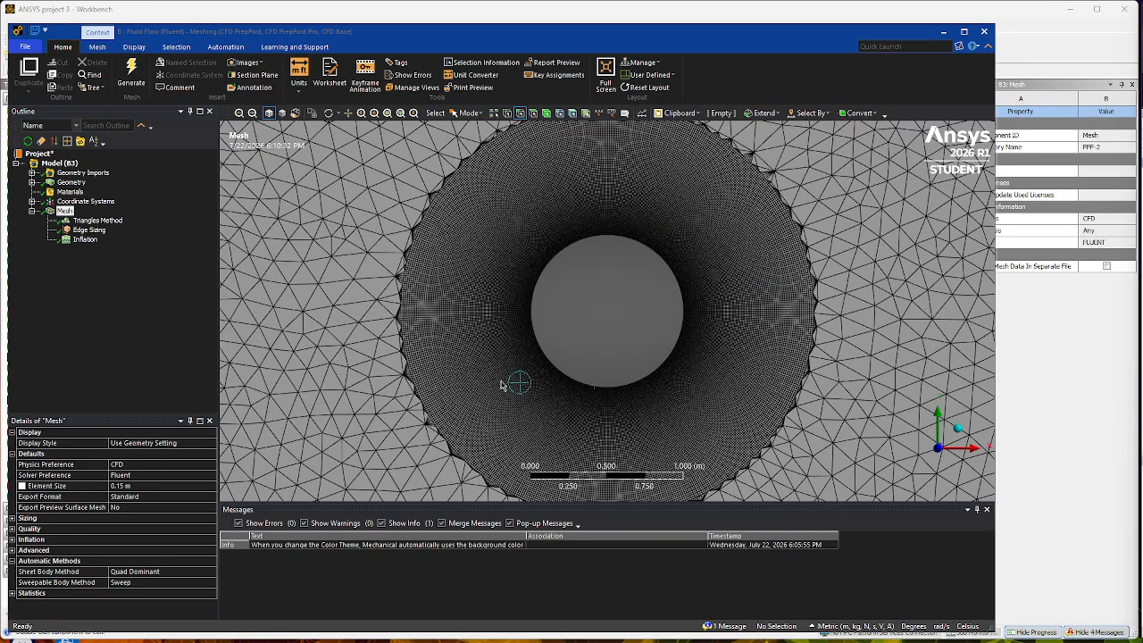
scroll(605, 312, down, 5)
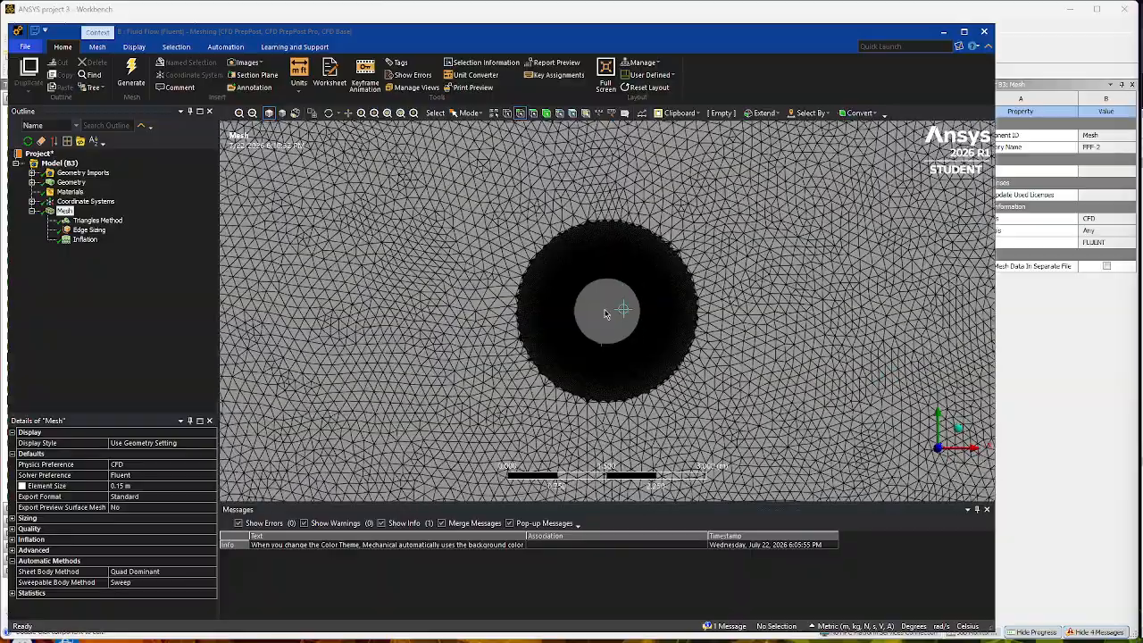
scroll(605, 312, down, 10)
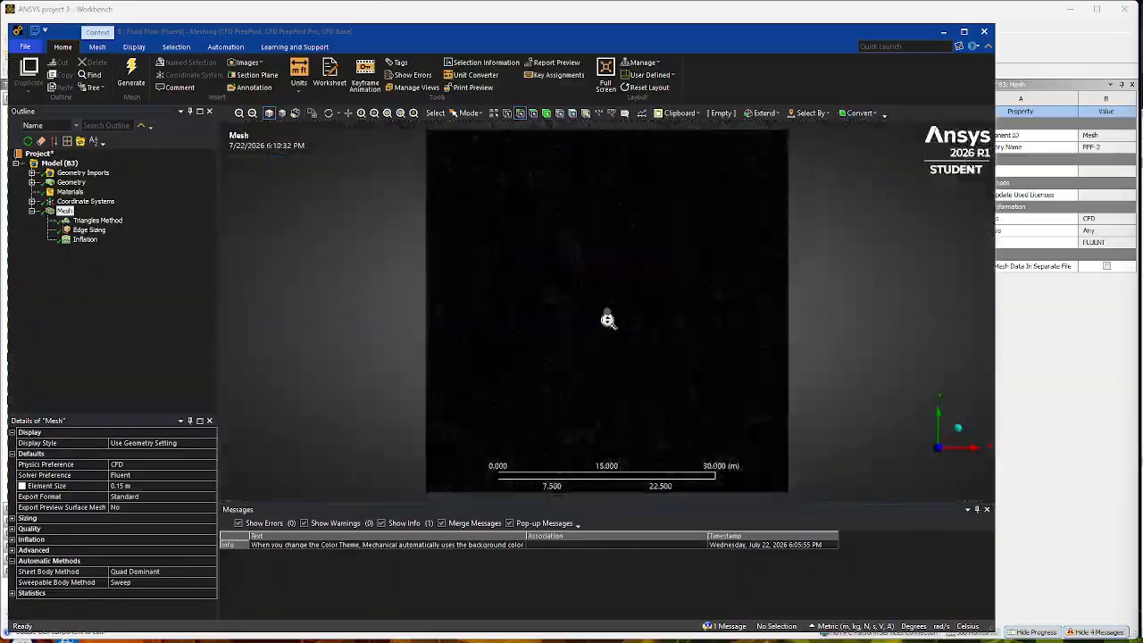
scroll(607, 320, down, 2)
scroll(616, 354, up, 2)
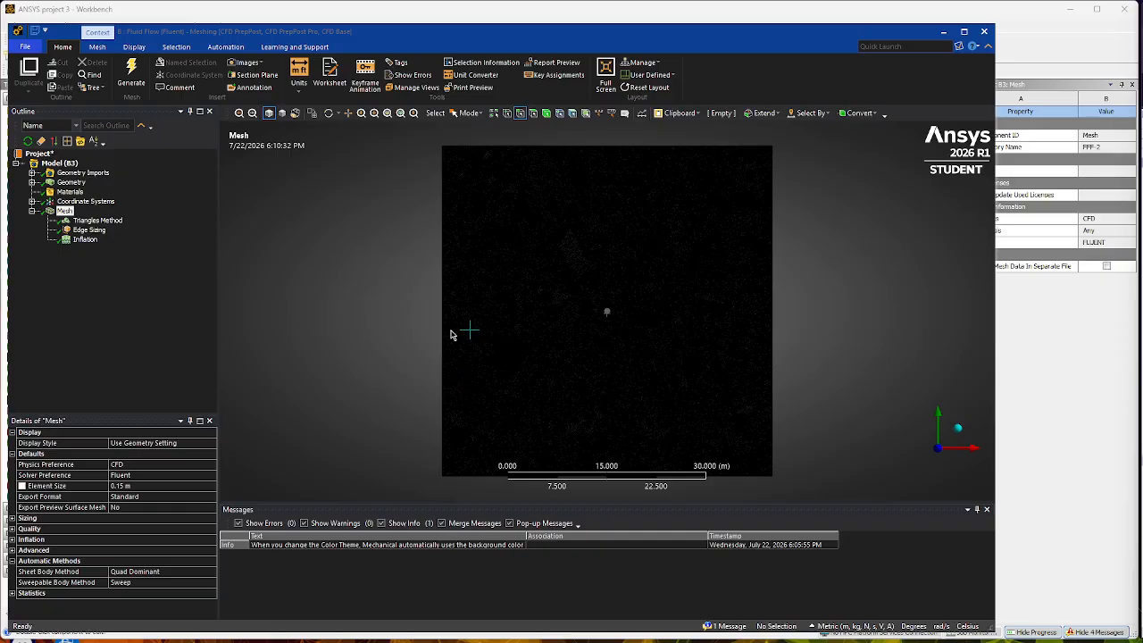
click(521, 115)
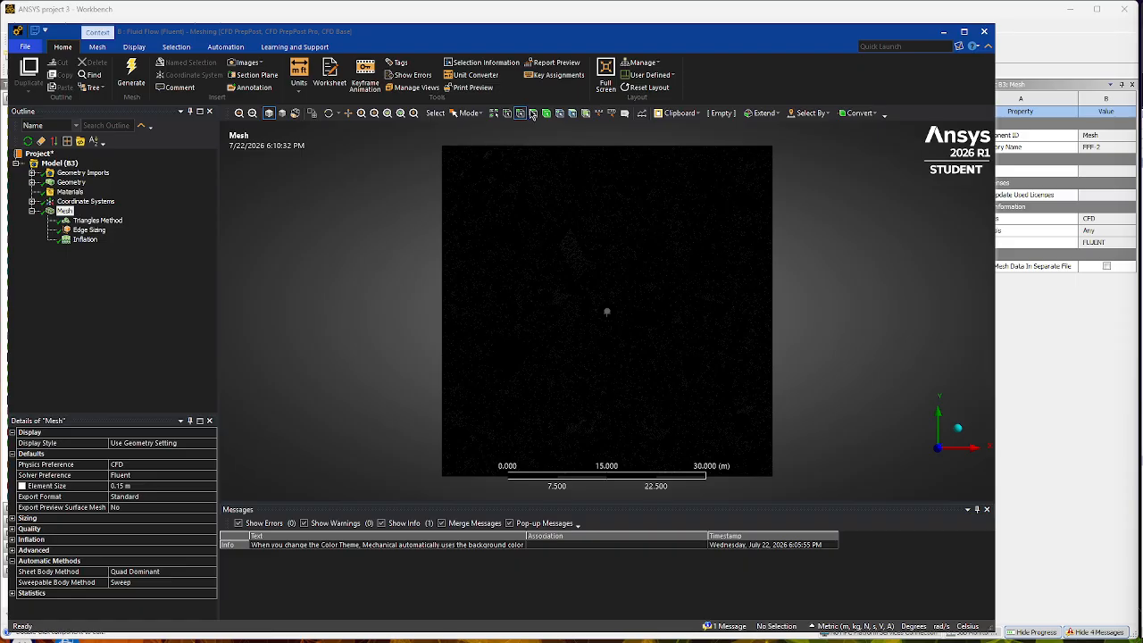
click(442, 282)
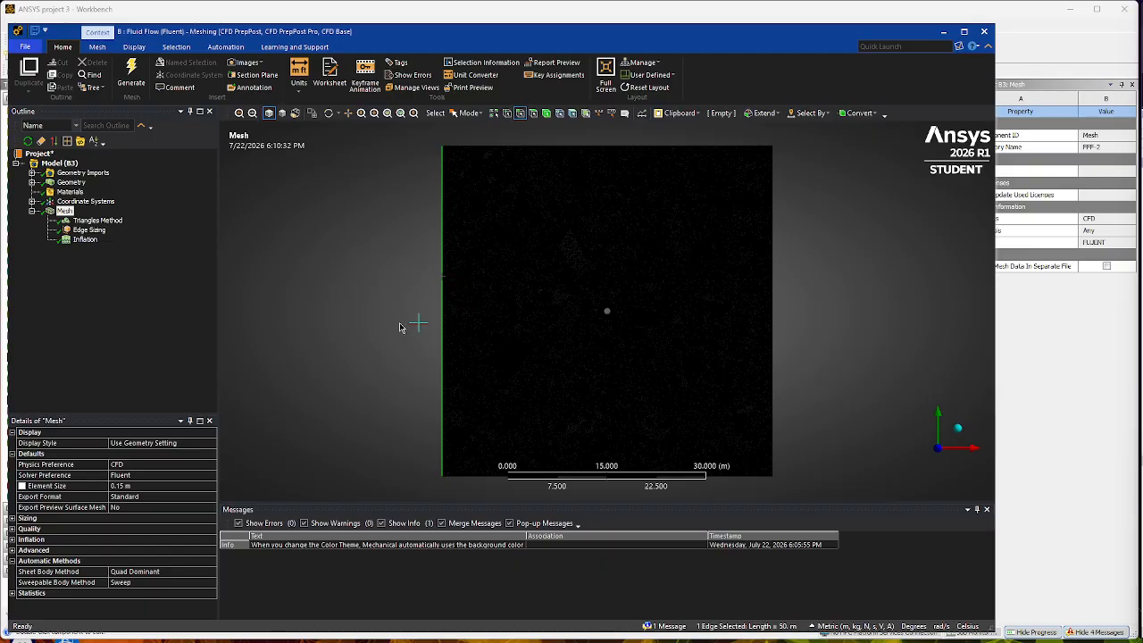
key(n)
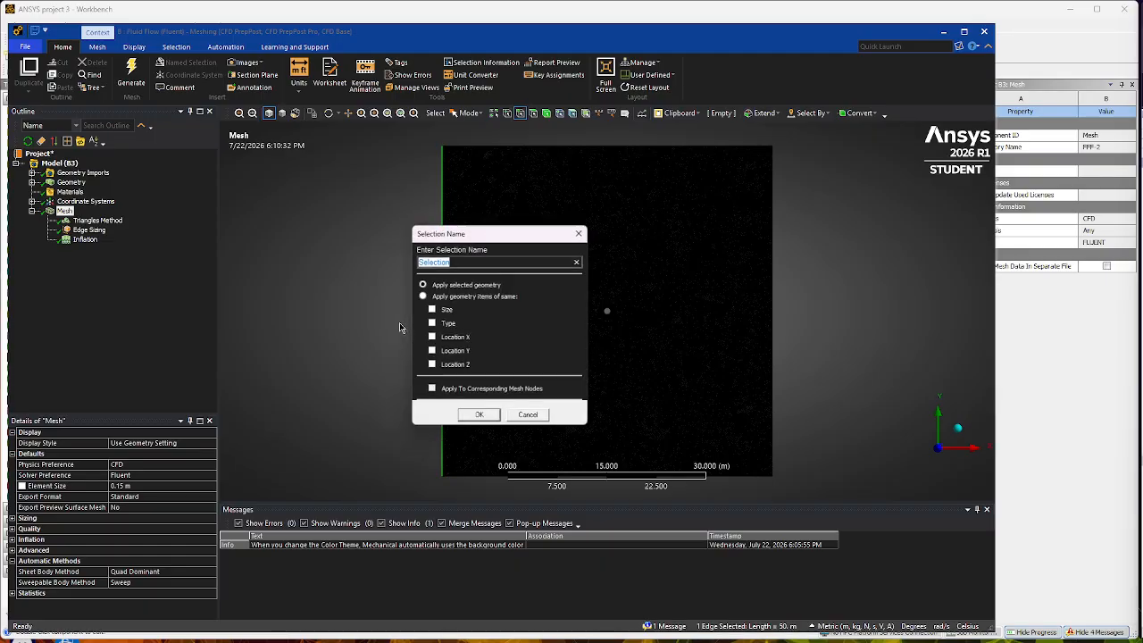
text(Inlet)
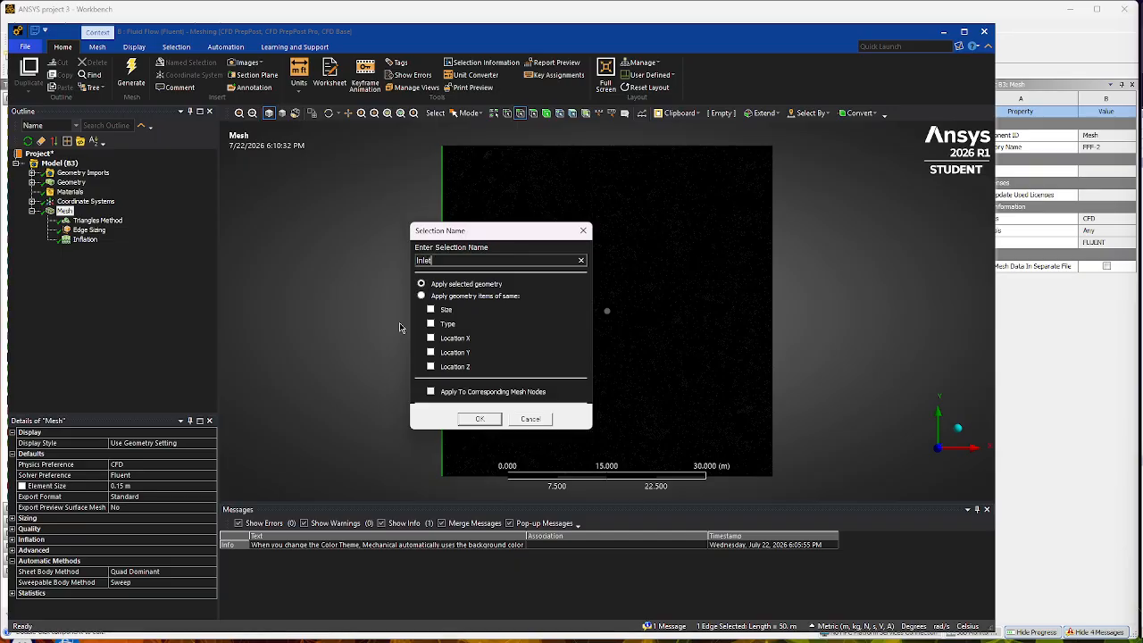
key(Return)
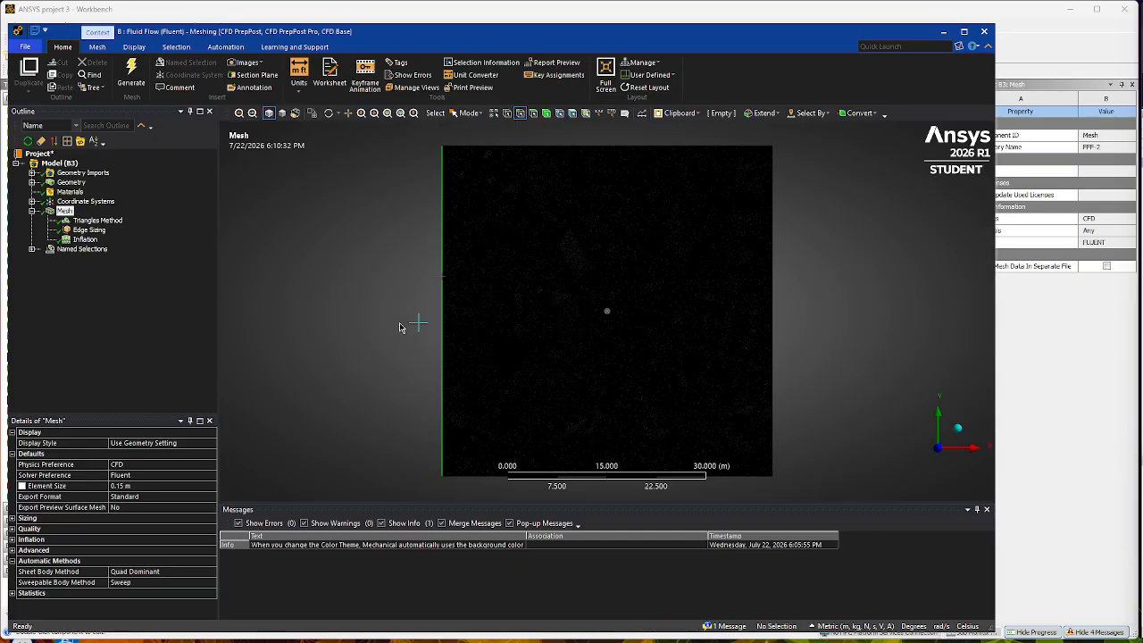
- Create a named selection called Outlet on the right edge of the square domain
click(772, 312)
text(nO)
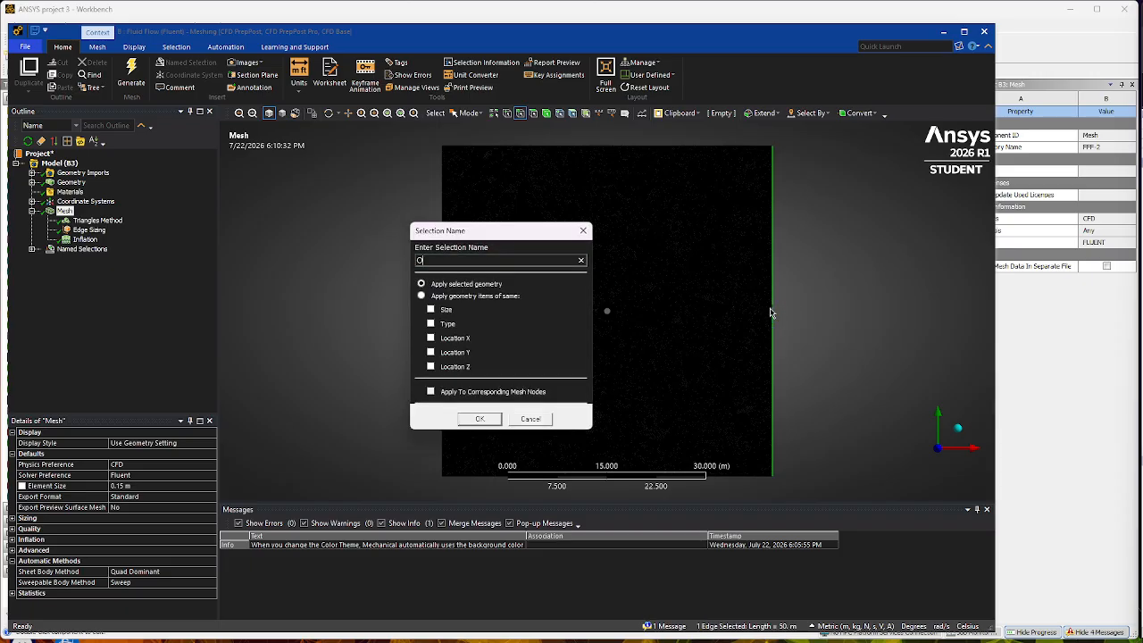
key(Return)
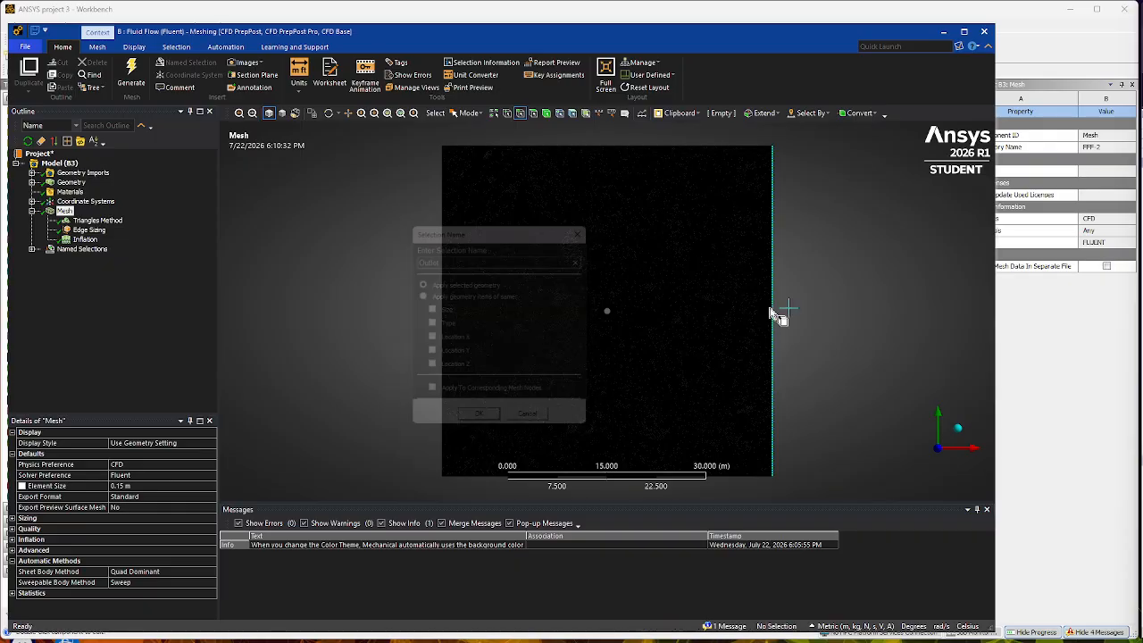
- Create a named selection called Symmetry from the upper and lower edges of the square domain
click(712, 150)
ctrl+click(754, 476)
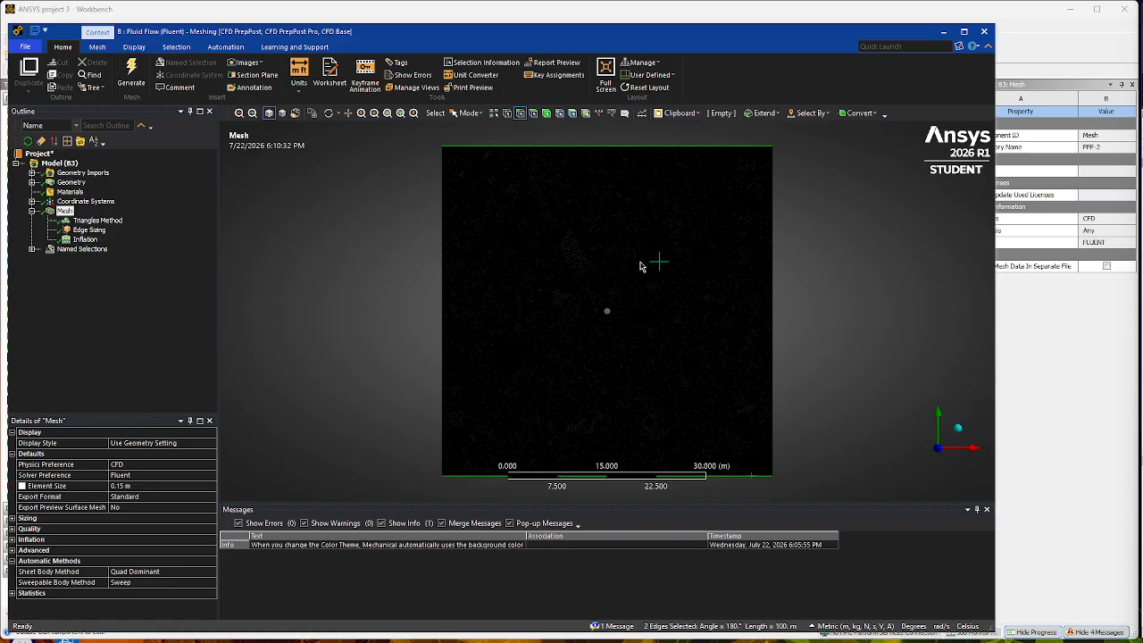
text(n)
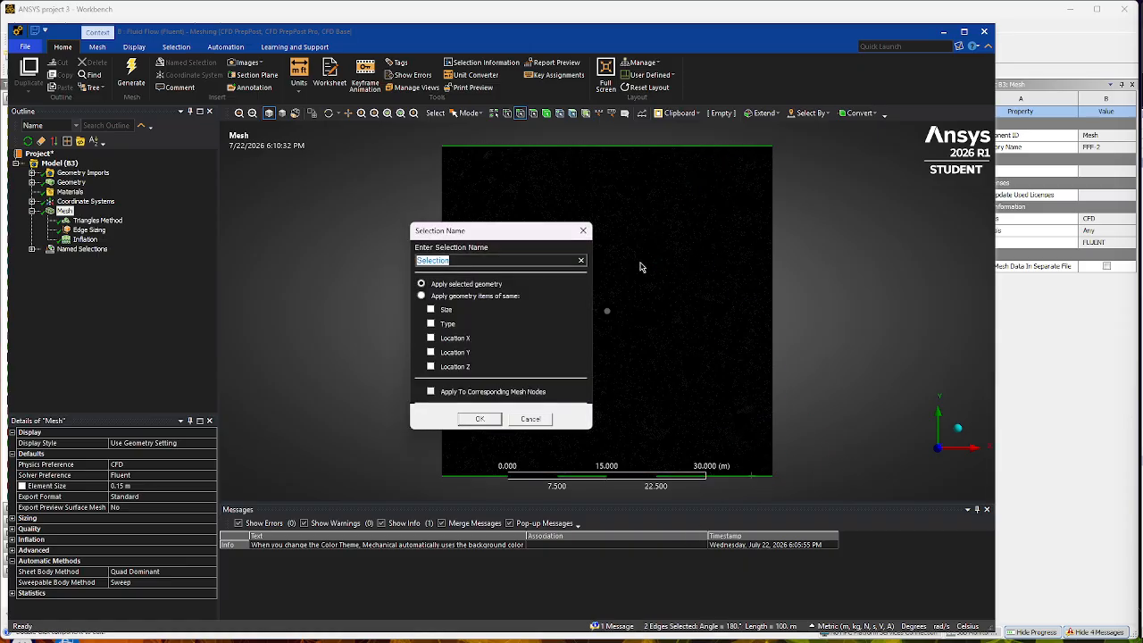
text(Symmetry)
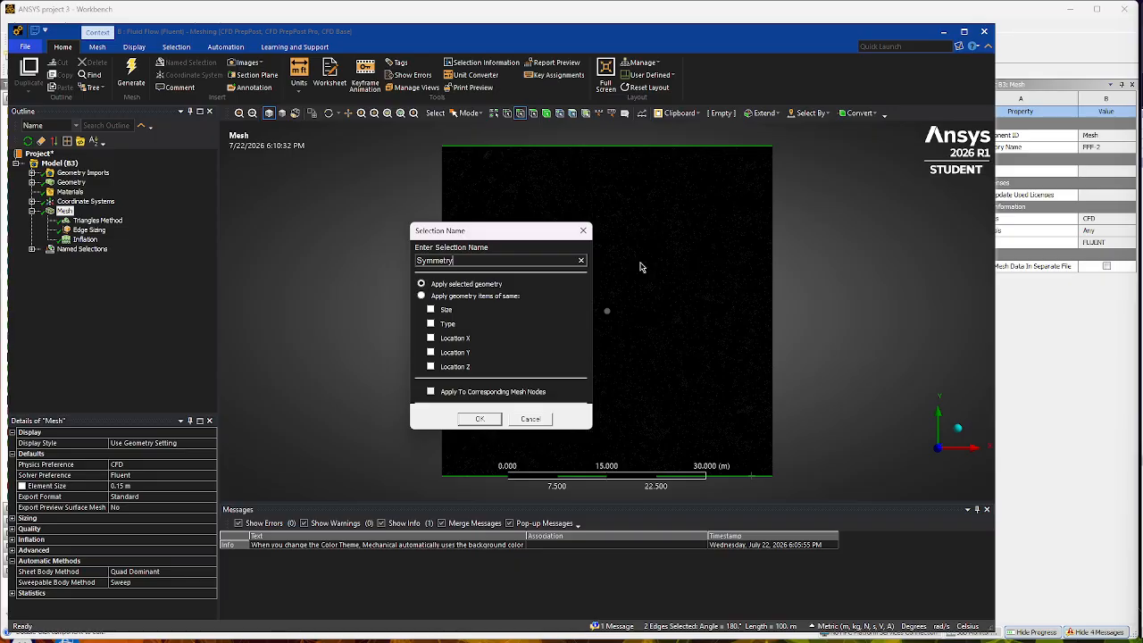
key(Return)
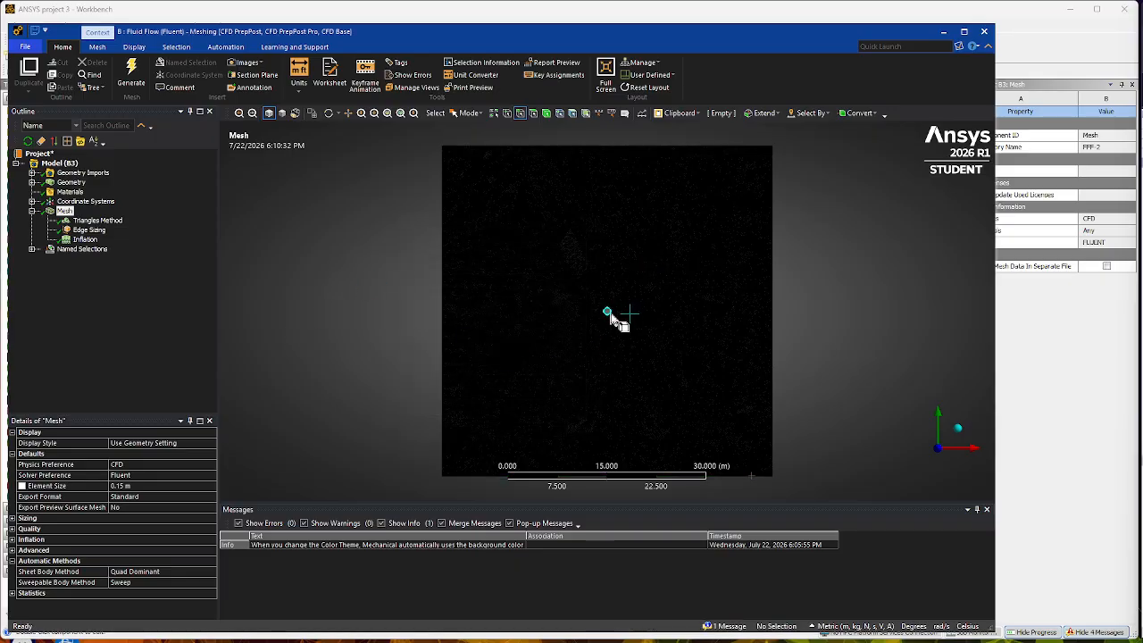
- Create a named selection called Cylinder on the edge of the central circle
click(608, 314)
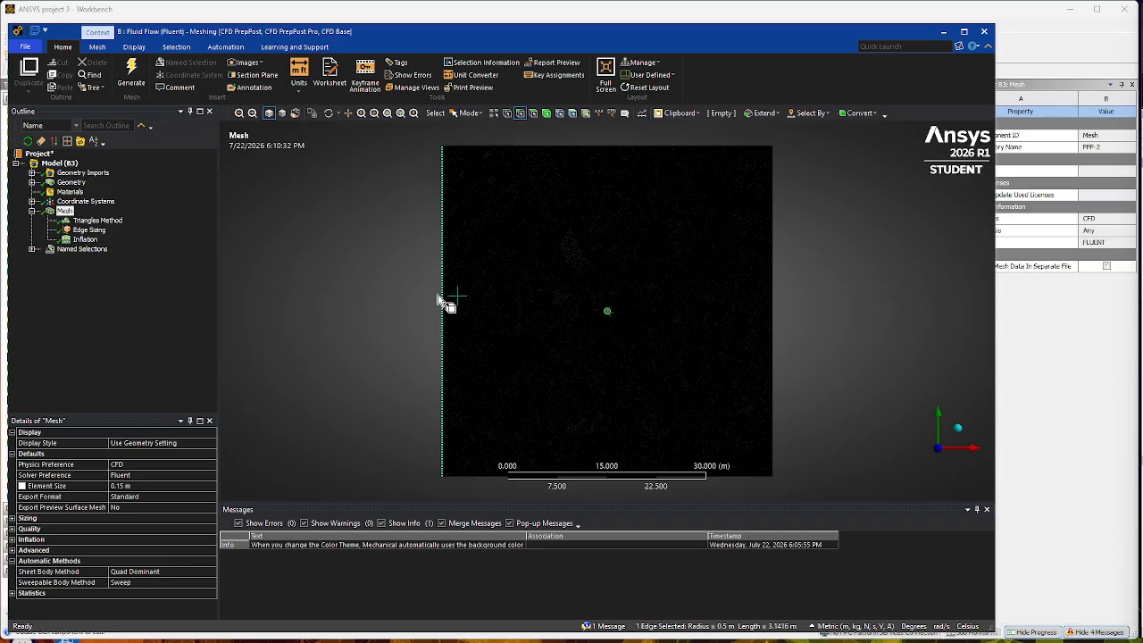
text(n)
text(C)
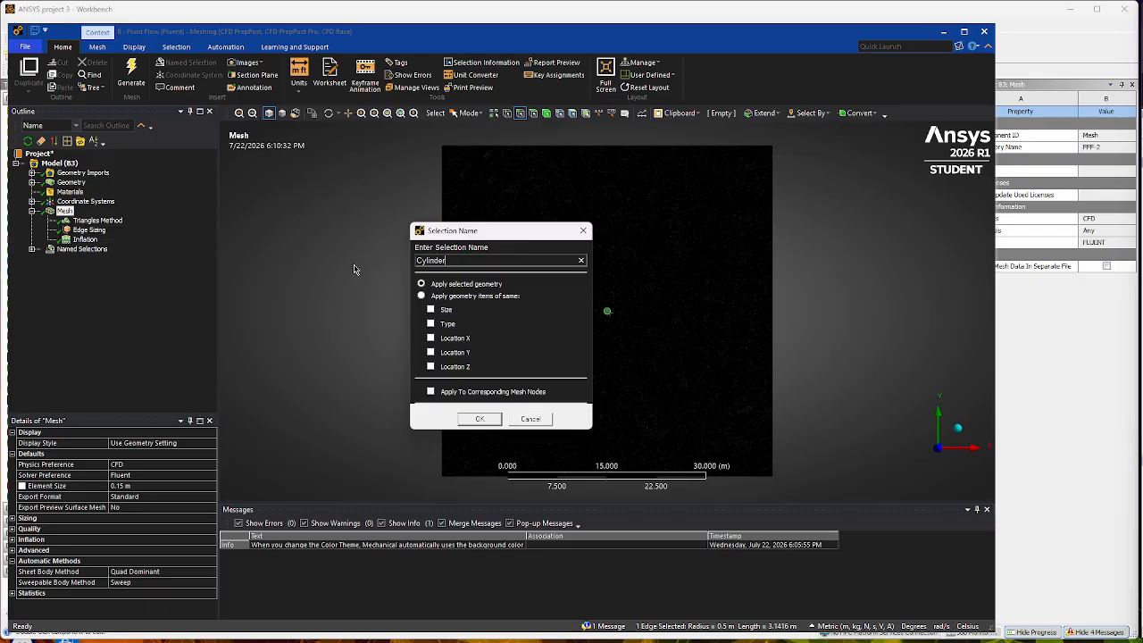
key(Return)
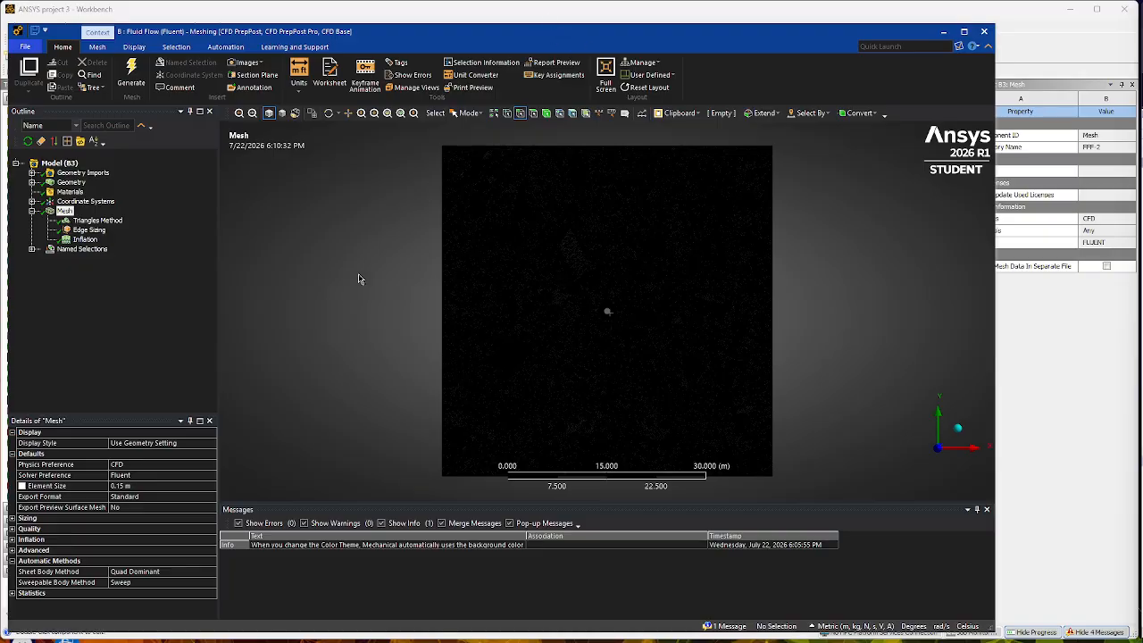
- Switch to Workbench and update the Mesh component of Fluid Flow (Fluent) system B
click(625, 35)
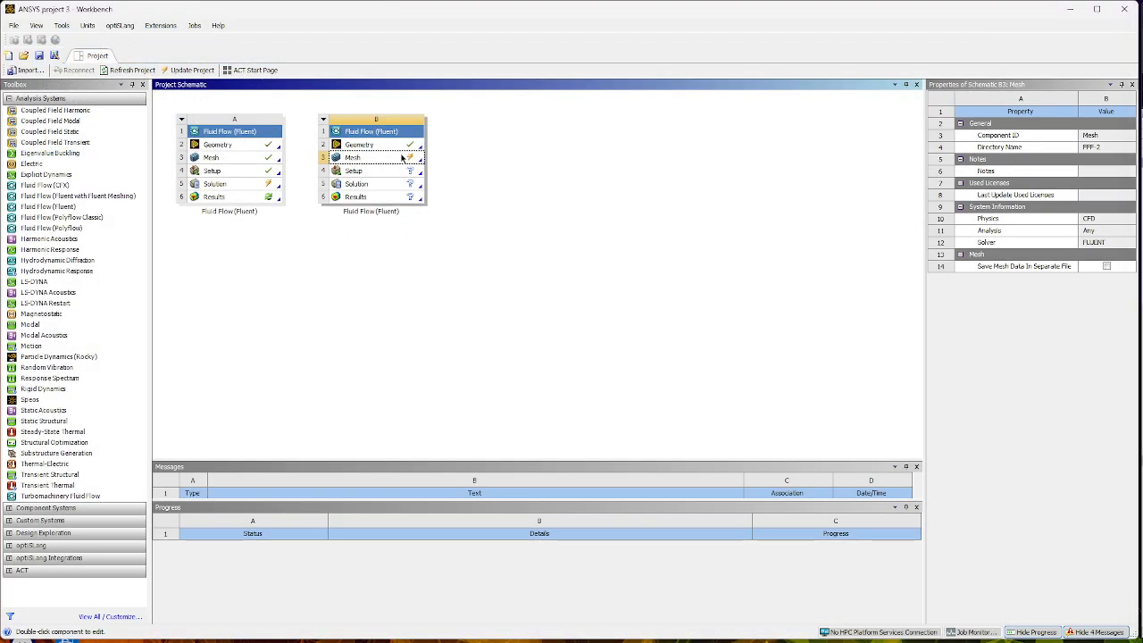
right_click(402, 158)
click(431, 221)
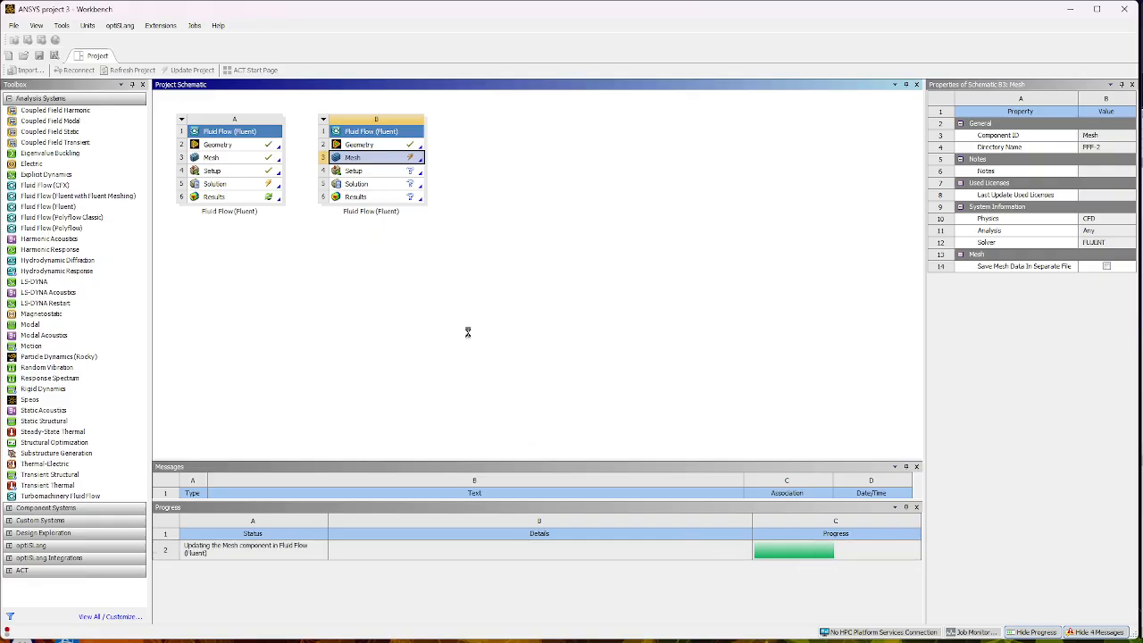
right_click(393, 157)
click(352, 169)
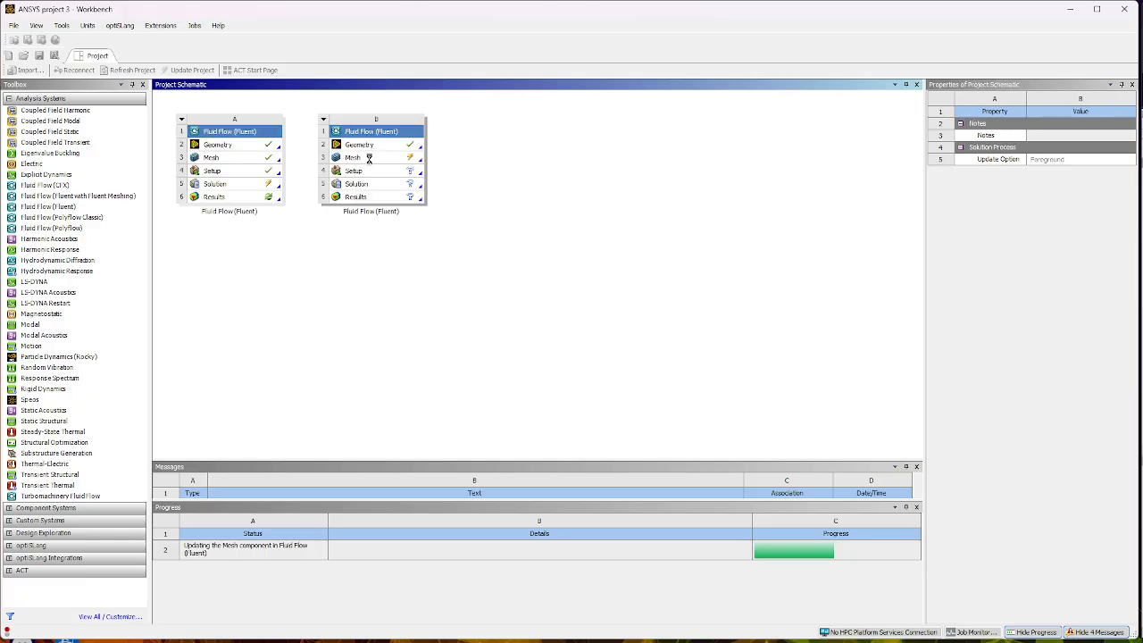
click(371, 157)
click(841, 559)
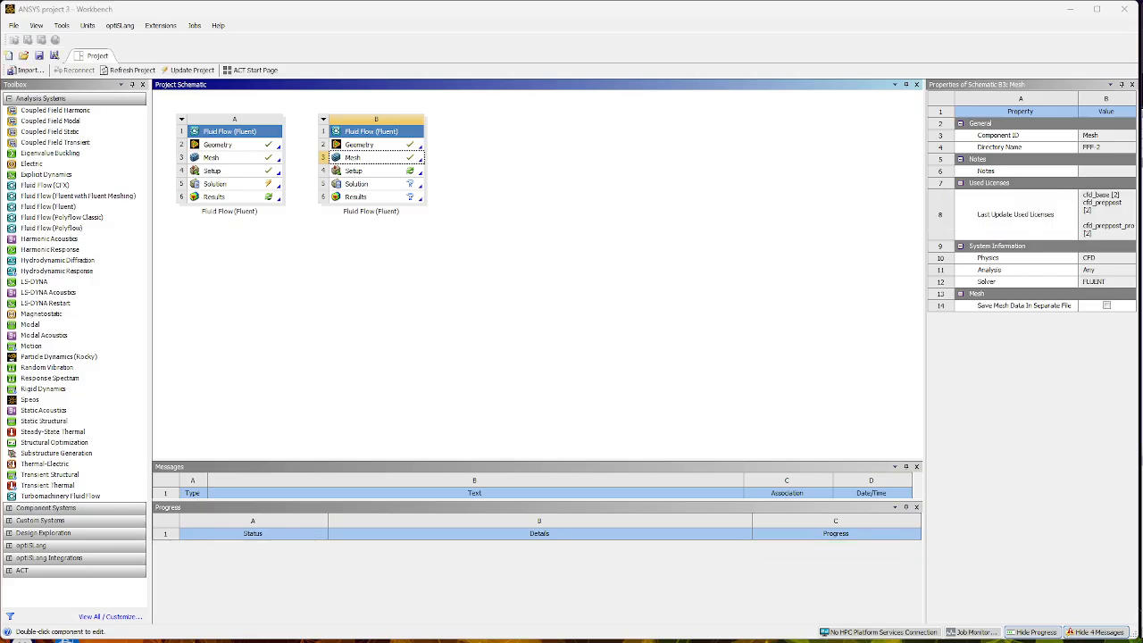
- Open system B's Setup for editing and start Fluent in double precision with 4 solver processes, dismissing the startup message
click(379, 174)
right_click(382, 174)
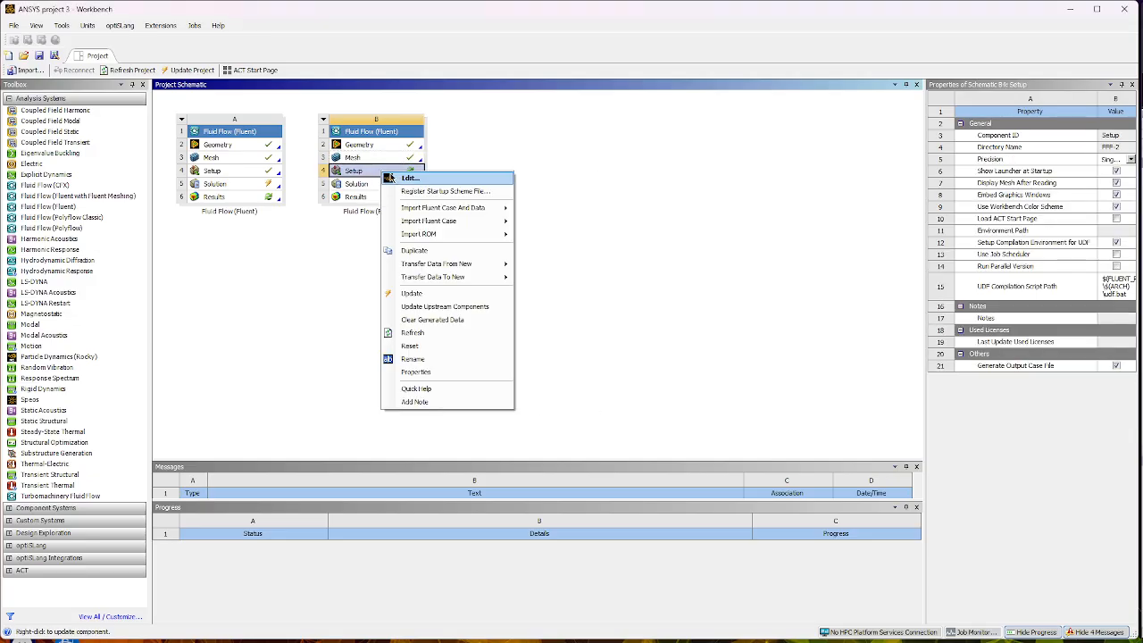
click(407, 179)
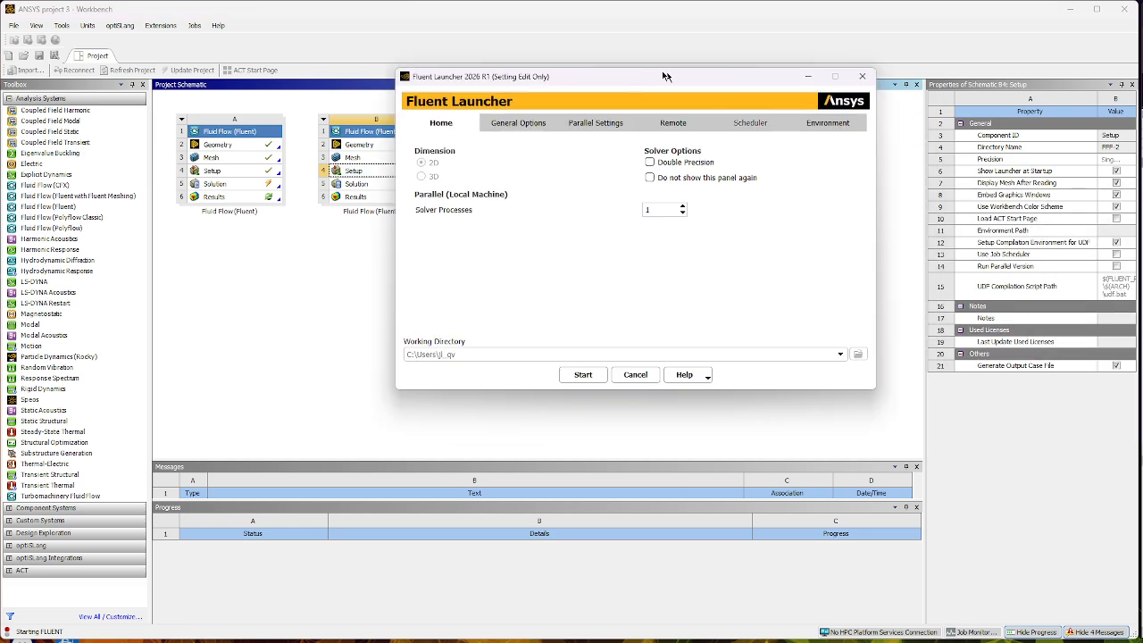
drag(661, 71, 641, 115)
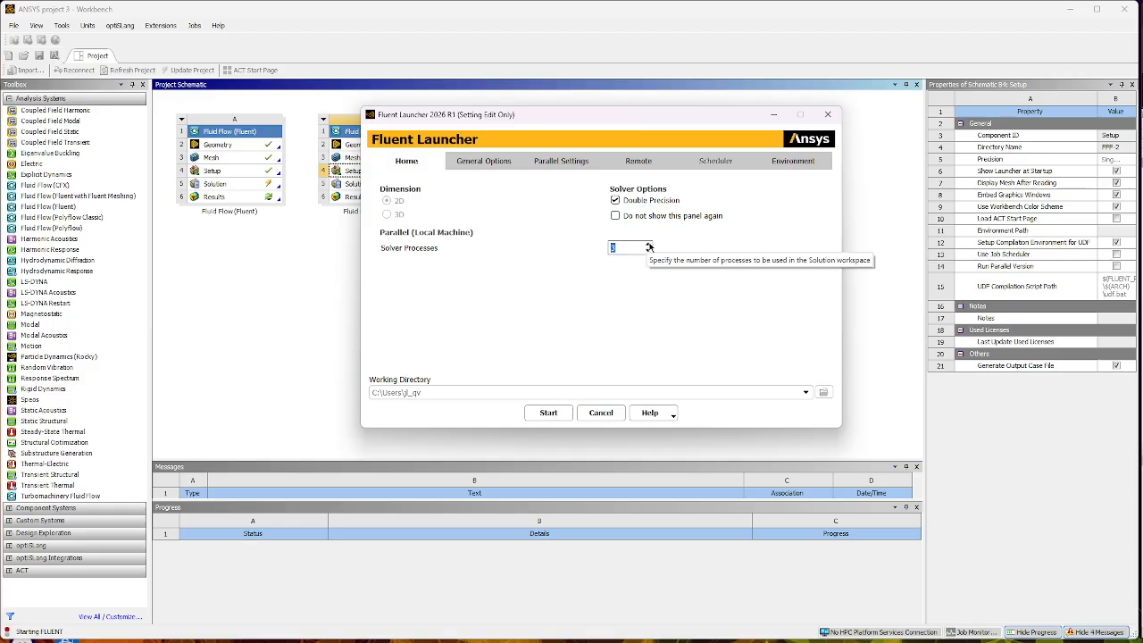
click(548, 413)
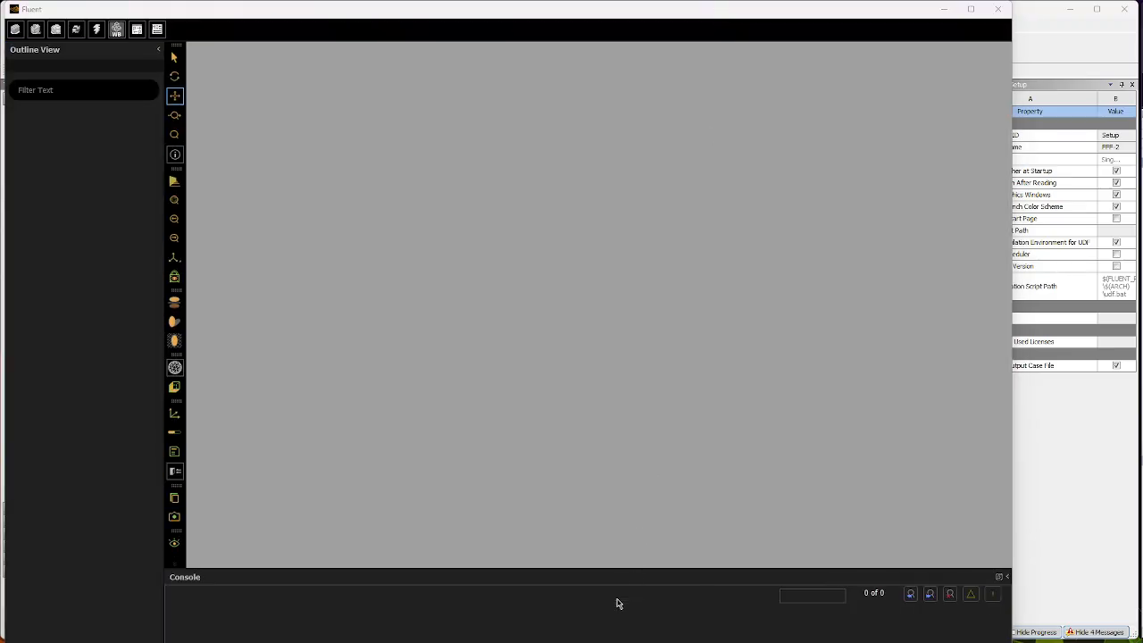
mouse_move(635, 642)
mouse_down()
mouse_move(638, 592)
mouse_move(653, 639)
mouse_up()
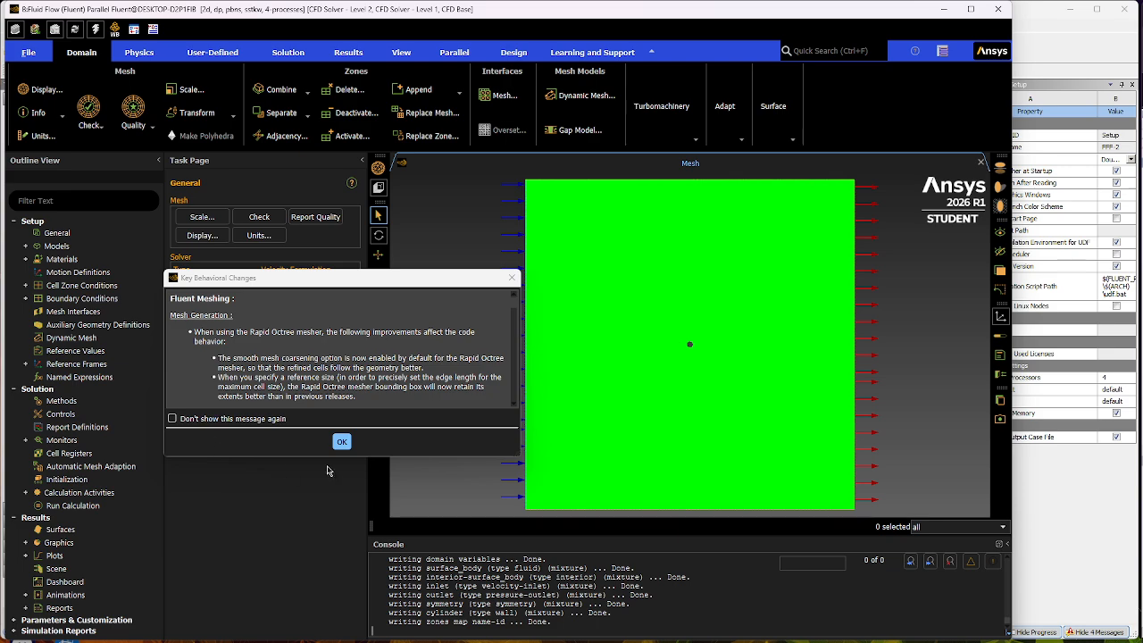
click(341, 441)
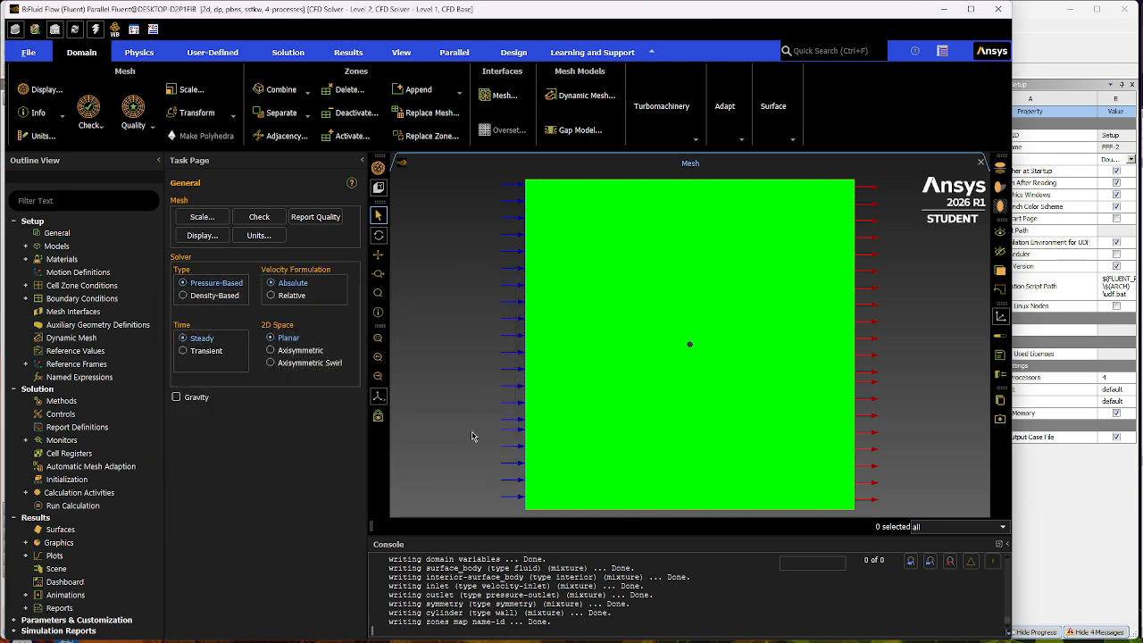
- Set the viscous model to Inviscid
click(27, 246)
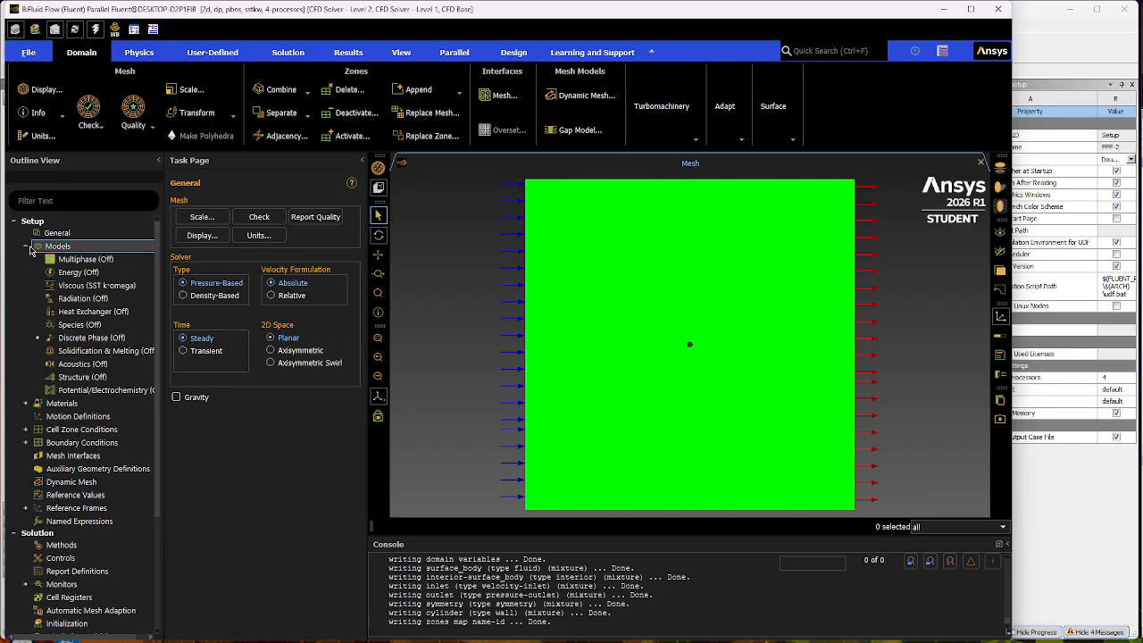
double_click(107, 287)
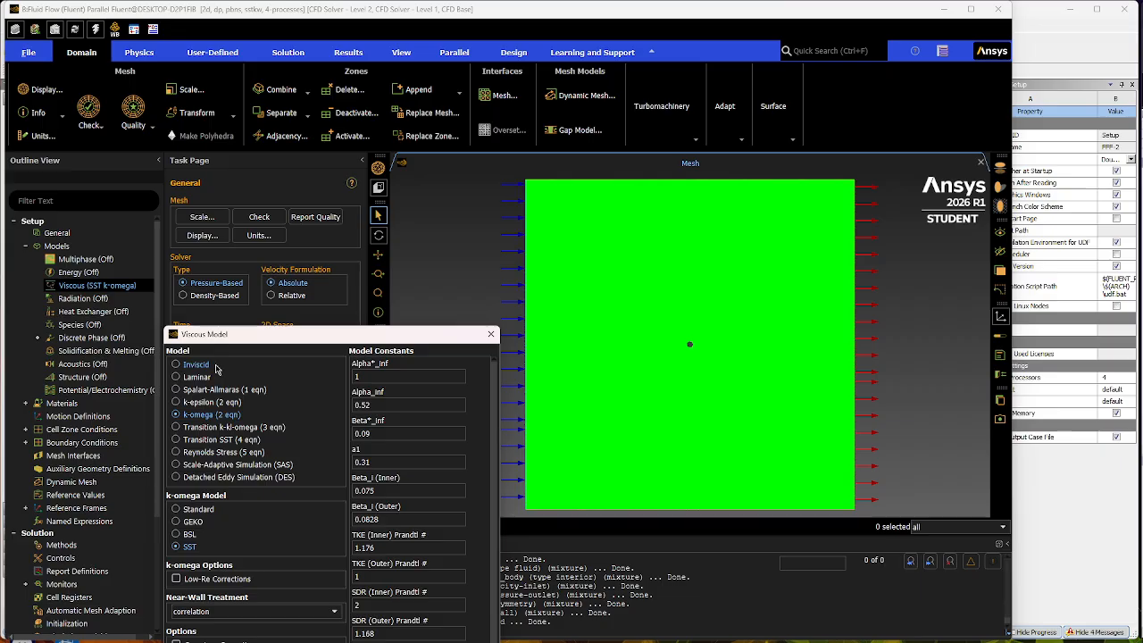
click(198, 365)
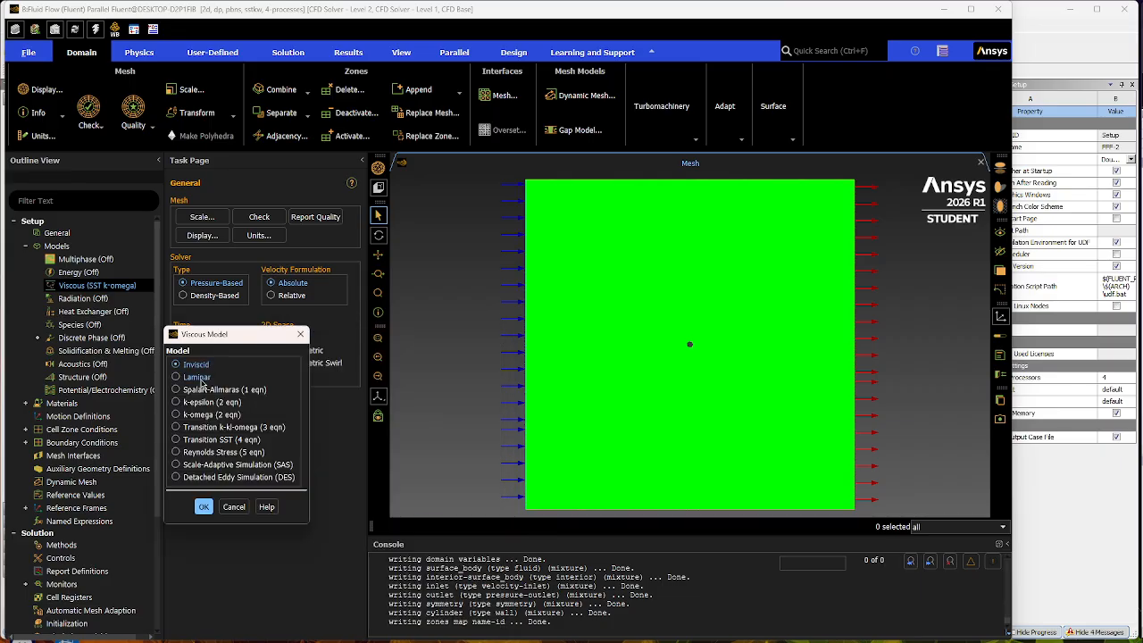
click(200, 377)
click(218, 402)
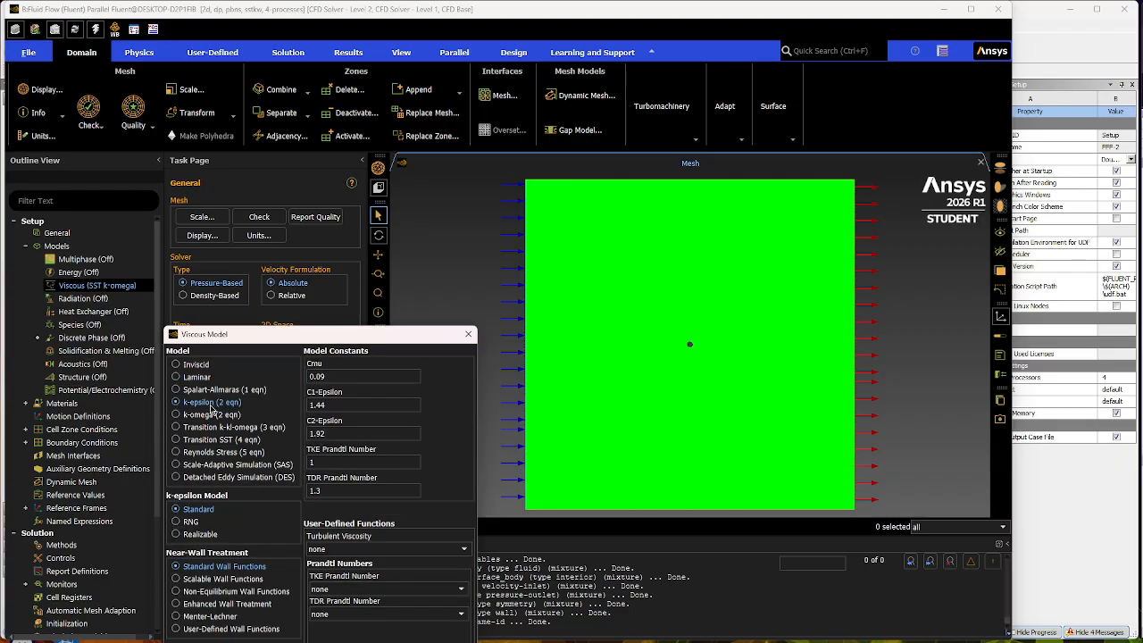
click(198, 366)
click(204, 505)
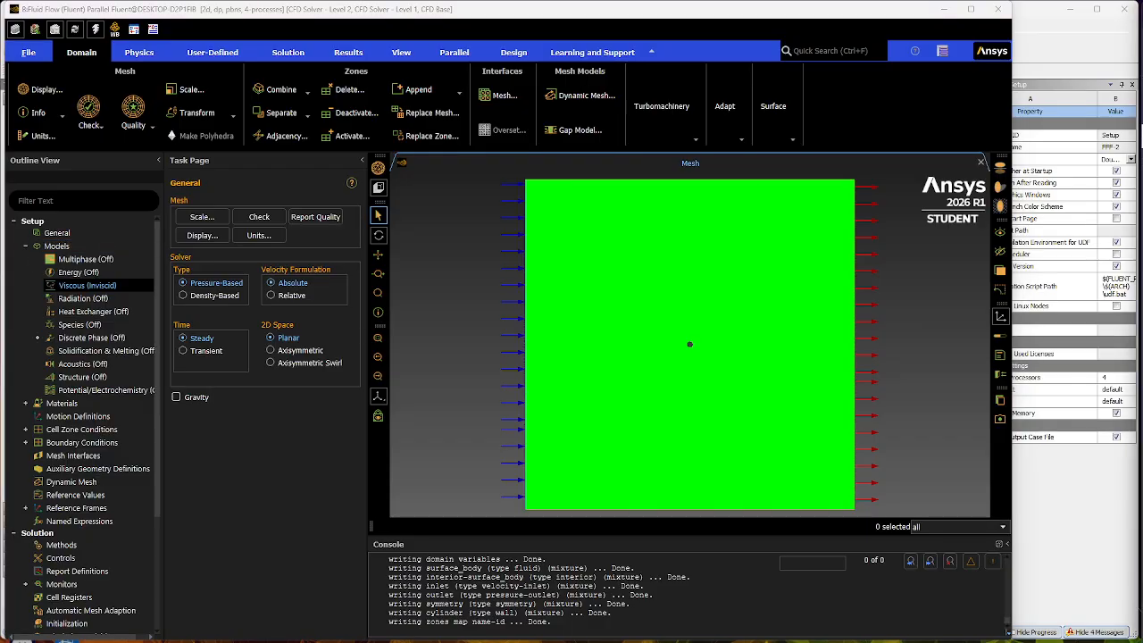
- Switch to the browser and check the assignment's inlet velocity requirement for the inviscid cylinder case
drag(1142, 357, 118, 32)
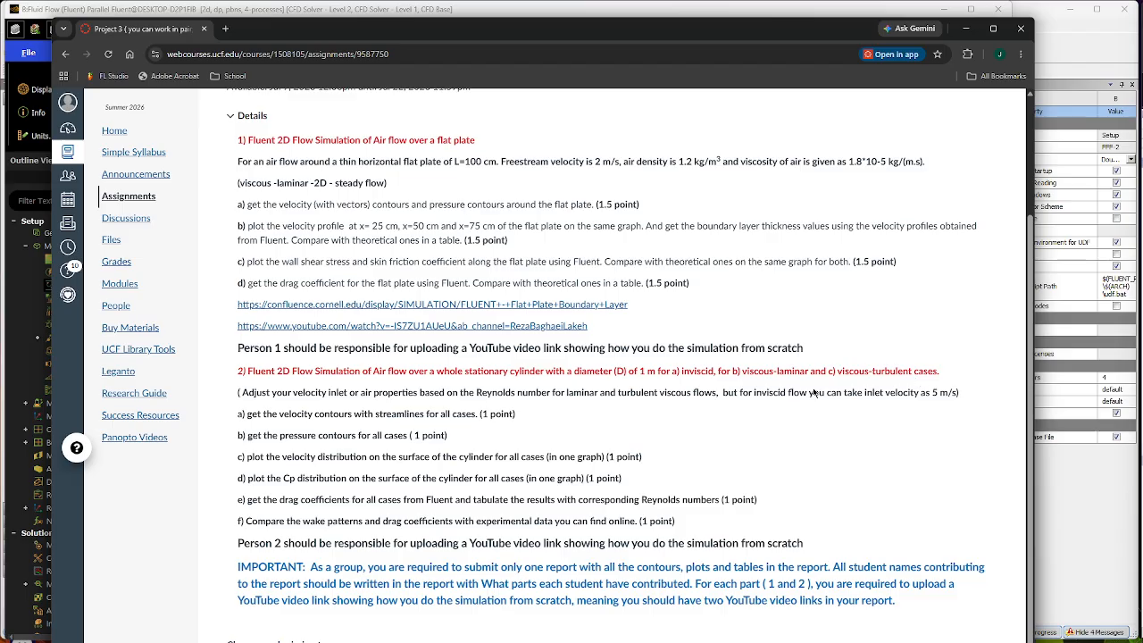
drag(865, 392, 968, 394)
click(966, 398)
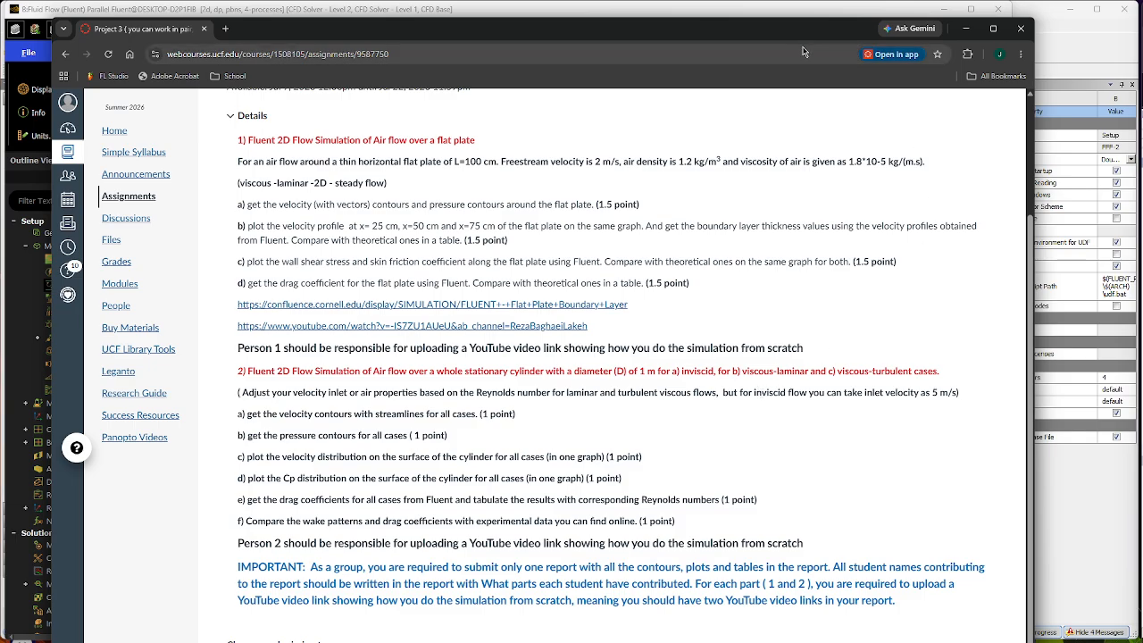
- Move the browser aside to return to Fluent and check the properties of the fluid material air without changing them
drag(181, 30, 1142, 40)
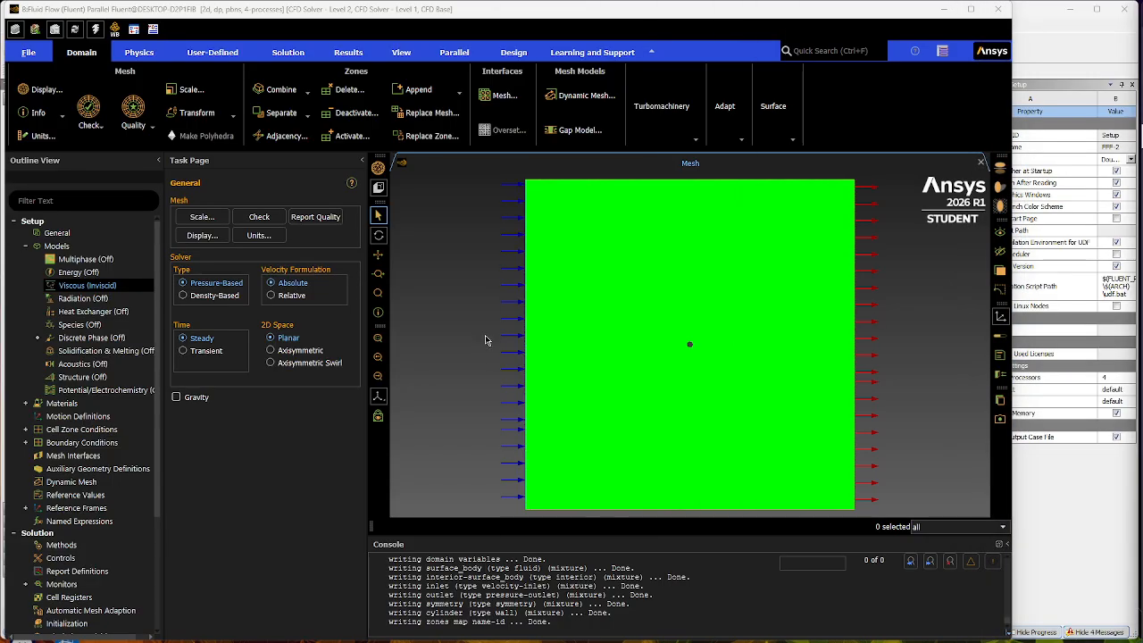
click(26, 247)
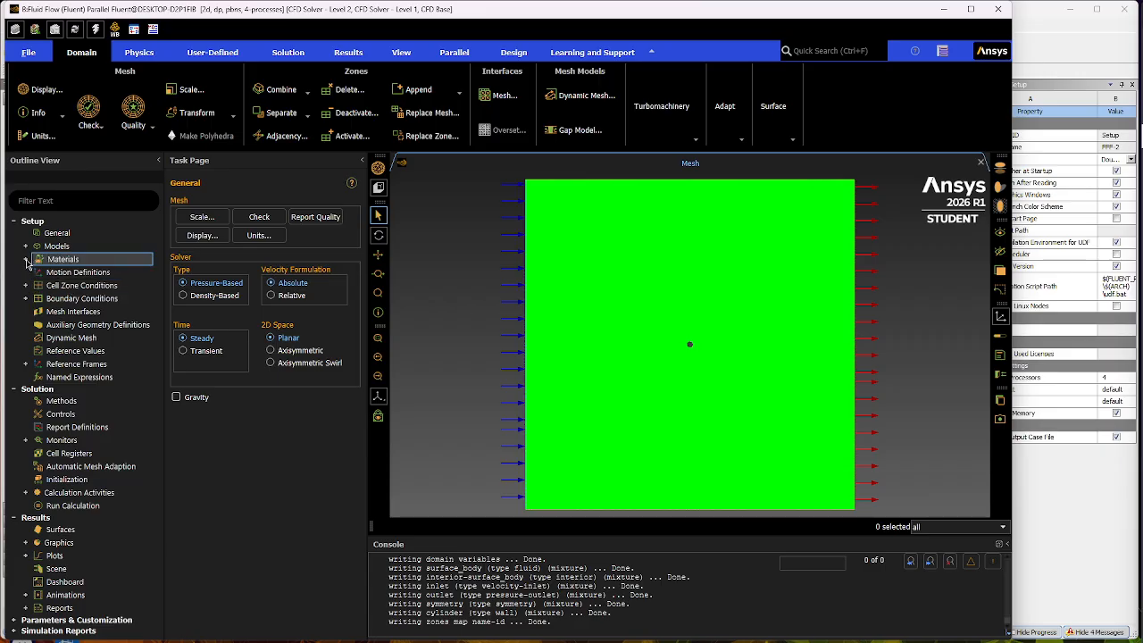
click(26, 259)
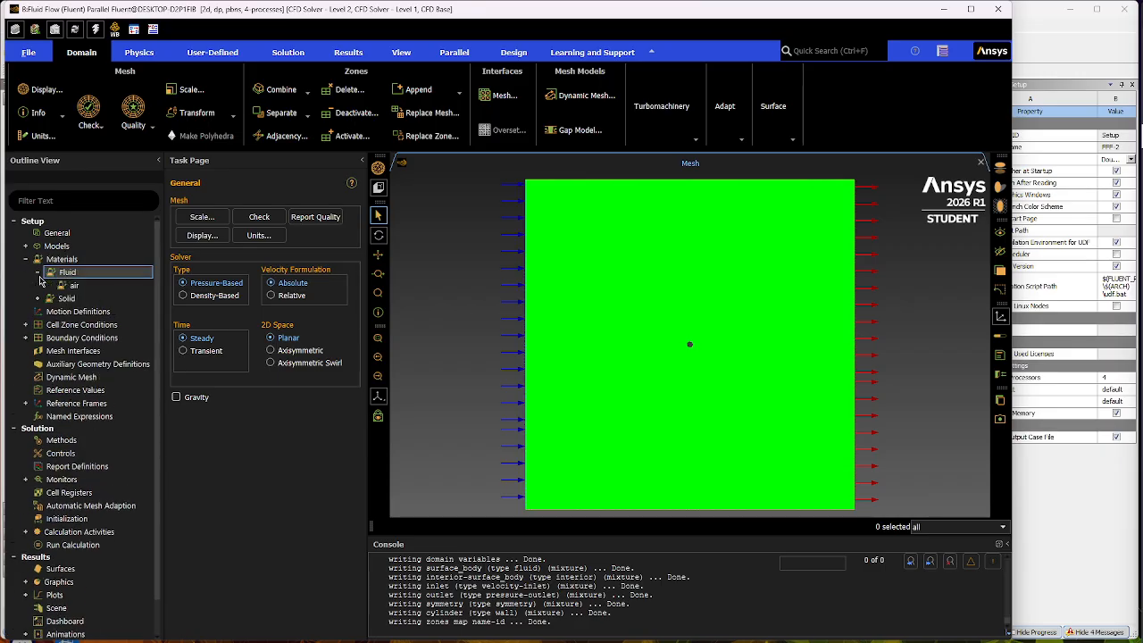
click(38, 272)
double_click(89, 286)
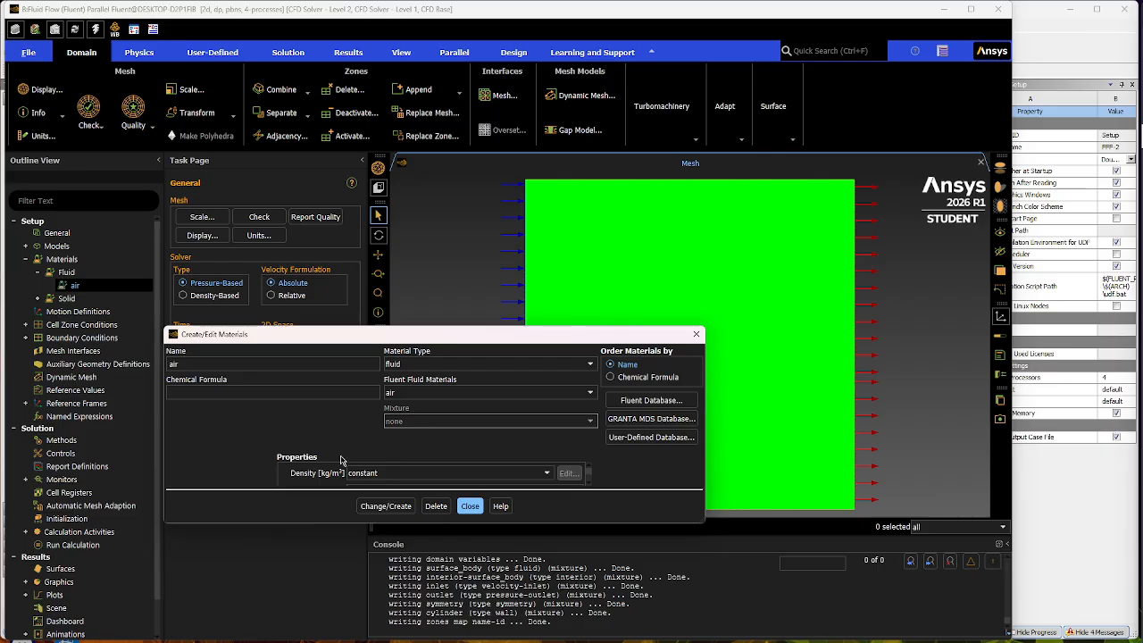
scroll(451, 475, down, 1)
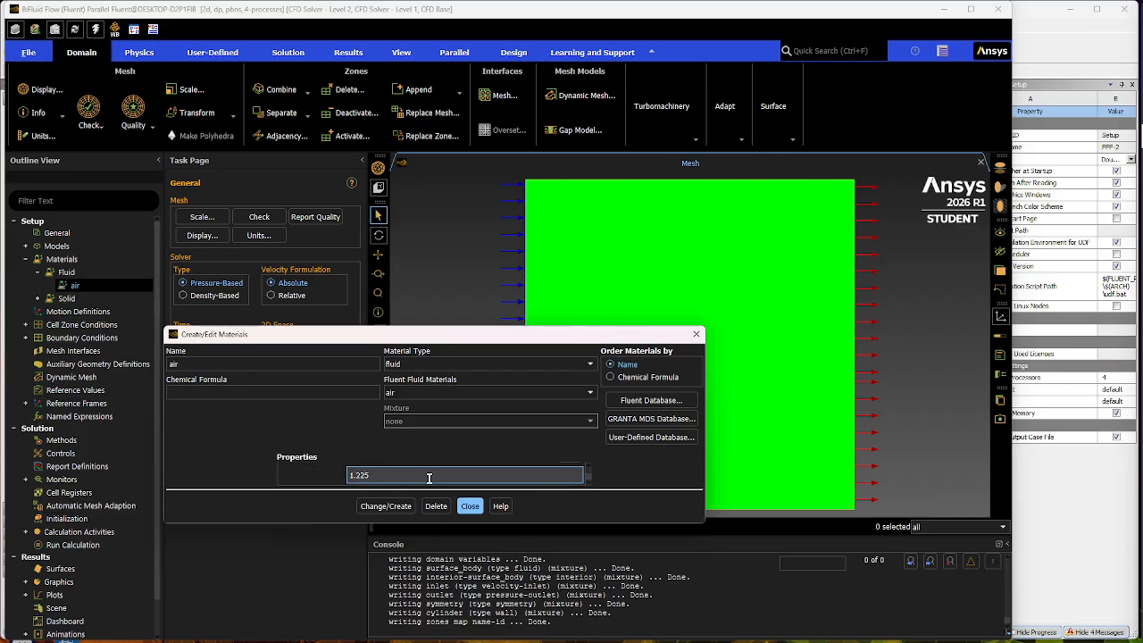
scroll(429, 478, up, 1)
scroll(429, 478, down, 1)
click(469, 507)
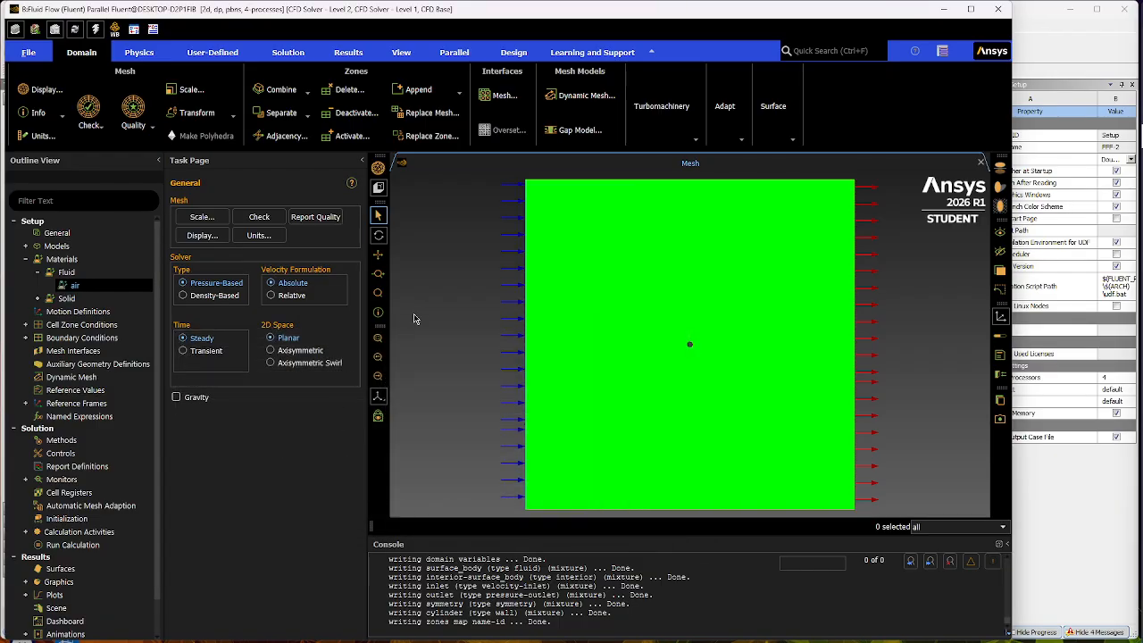
click(35, 274)
click(35, 275)
click(30, 262)
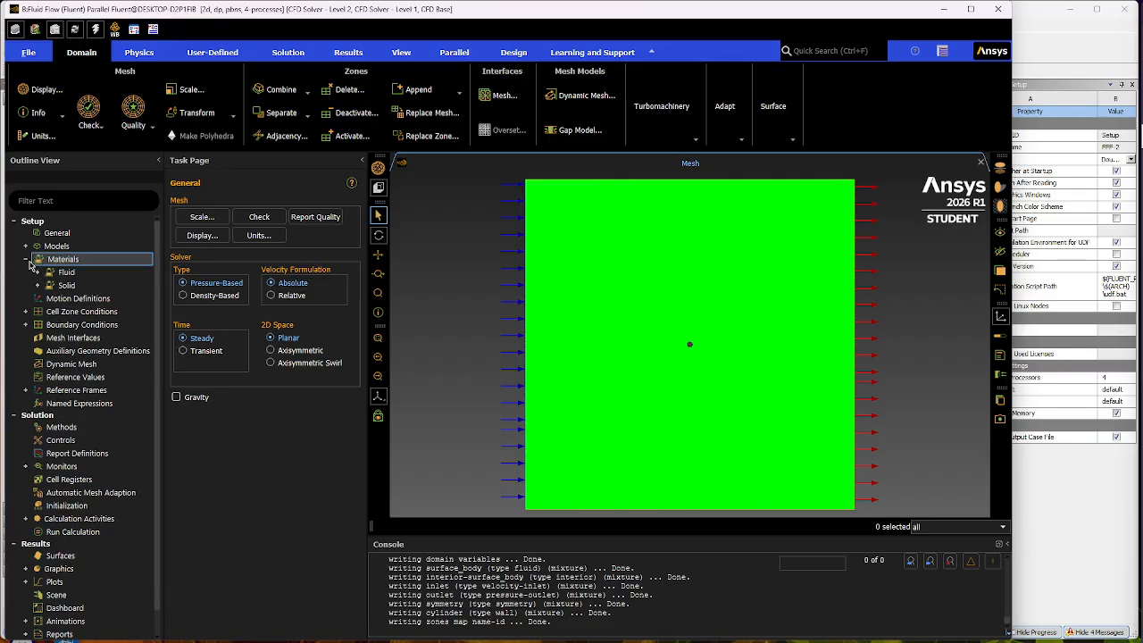
click(26, 261)
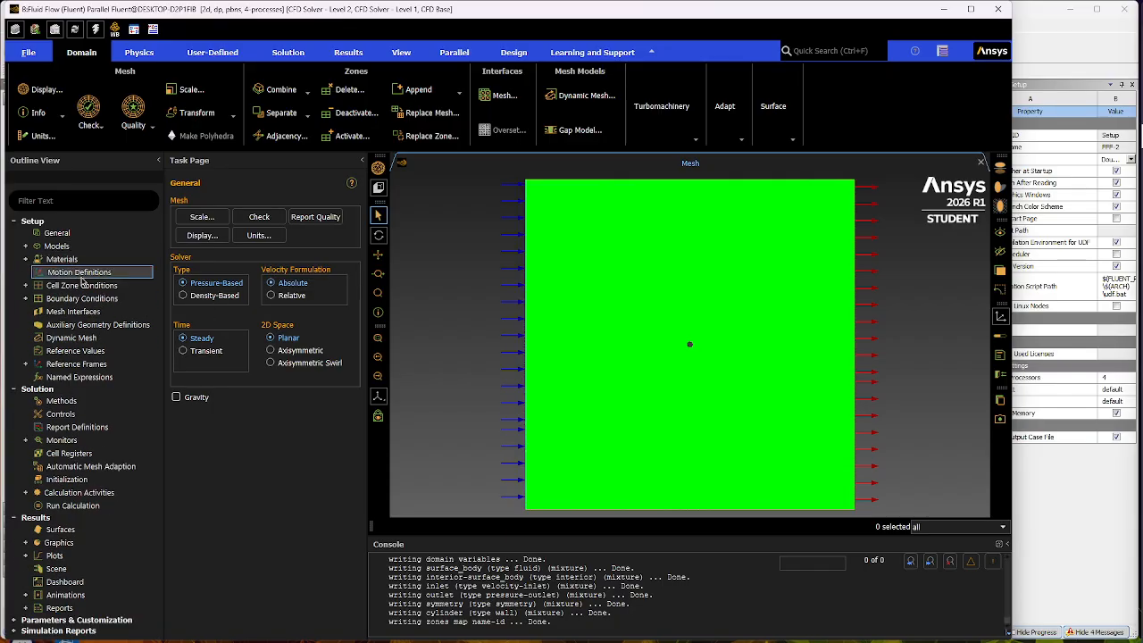
- Set the inlet boundary's velocity magnitude to 5 m/s and apply it
click(27, 300)
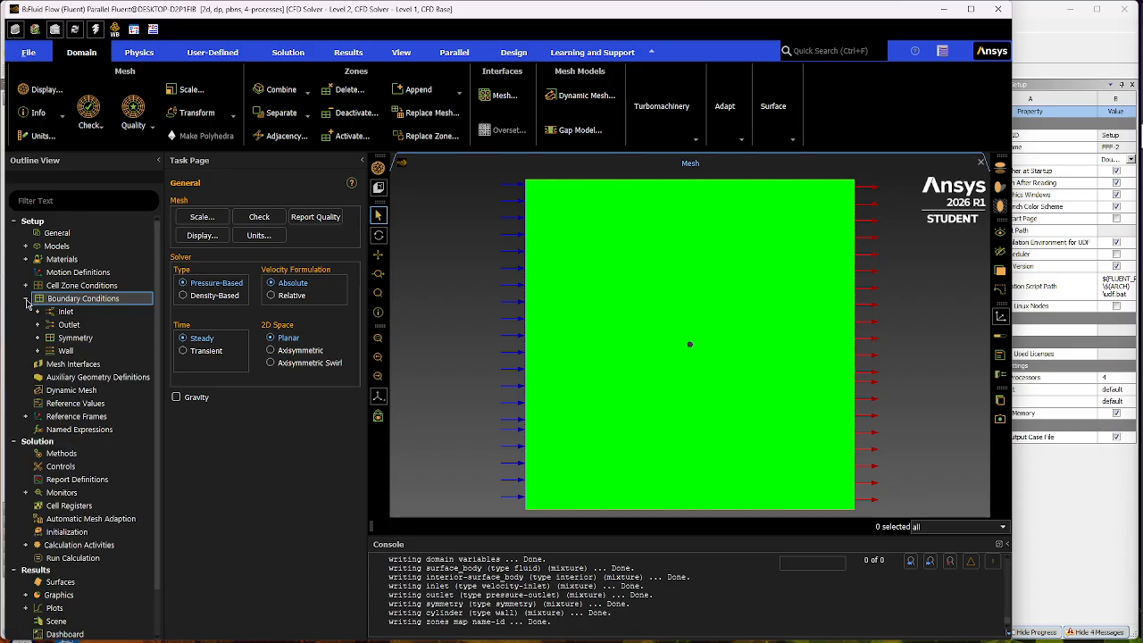
double_click(93, 312)
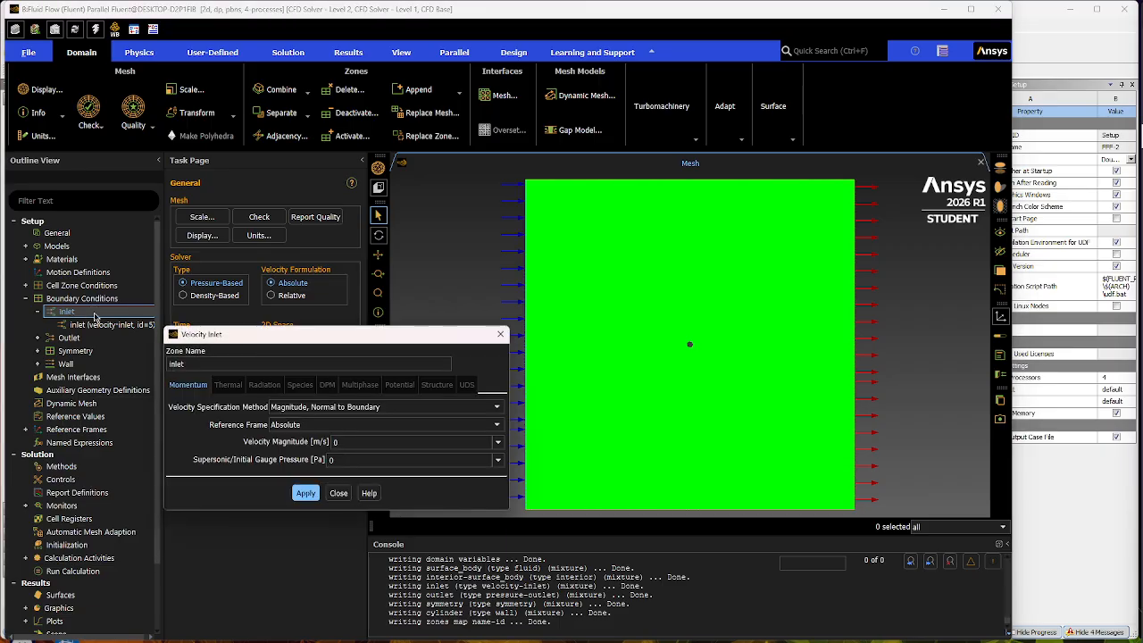
click(350, 441)
key(BackSpace)
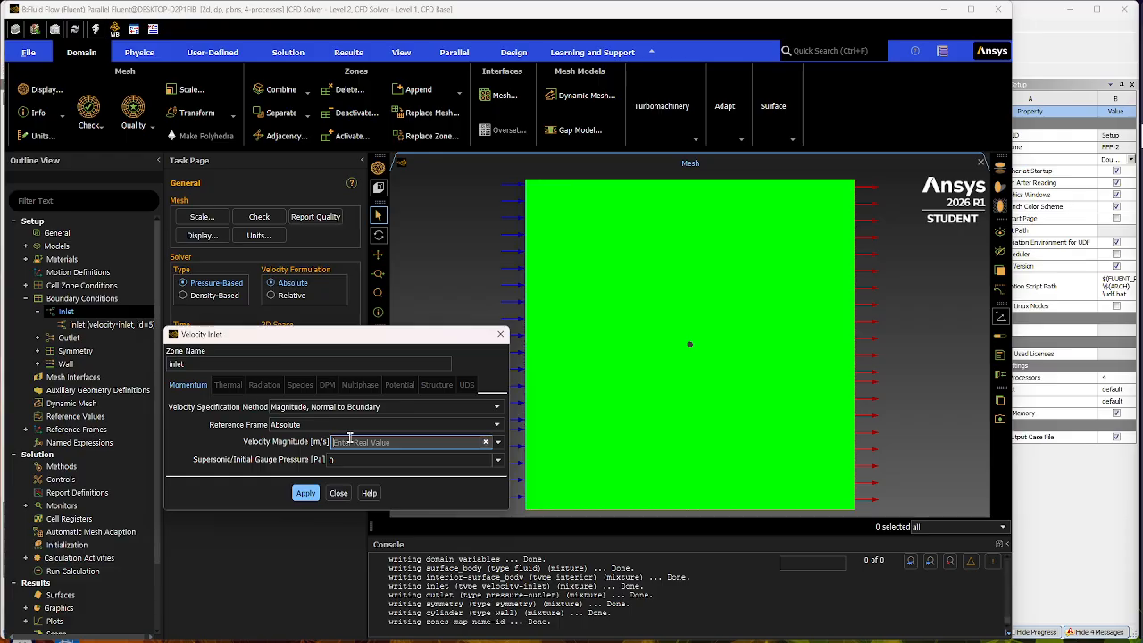
text(5)
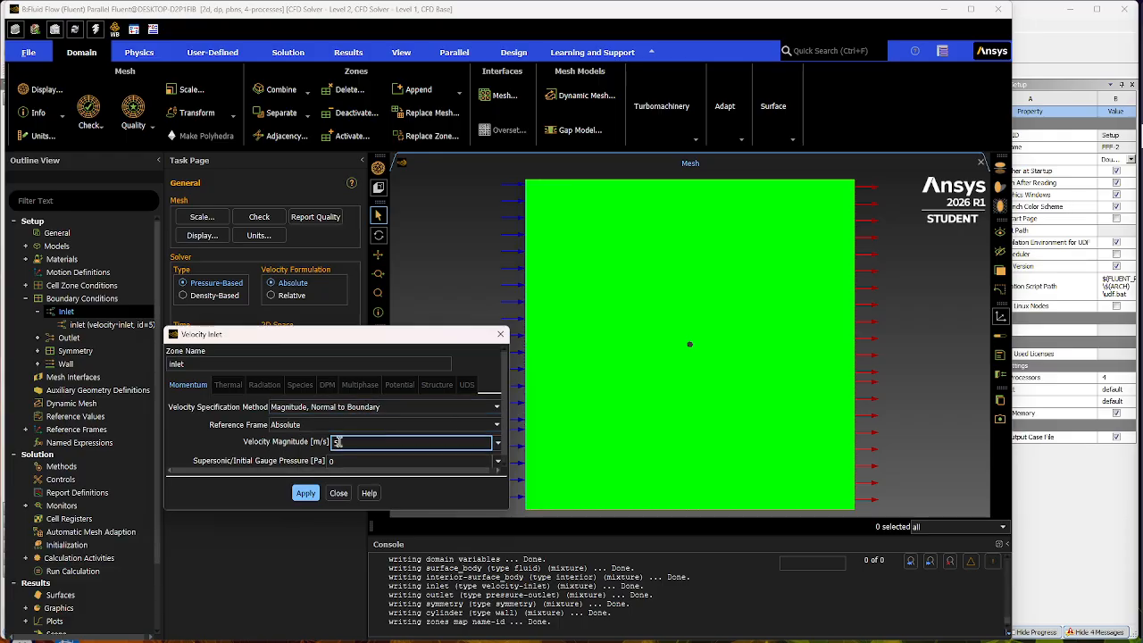
click(308, 492)
click(328, 493)
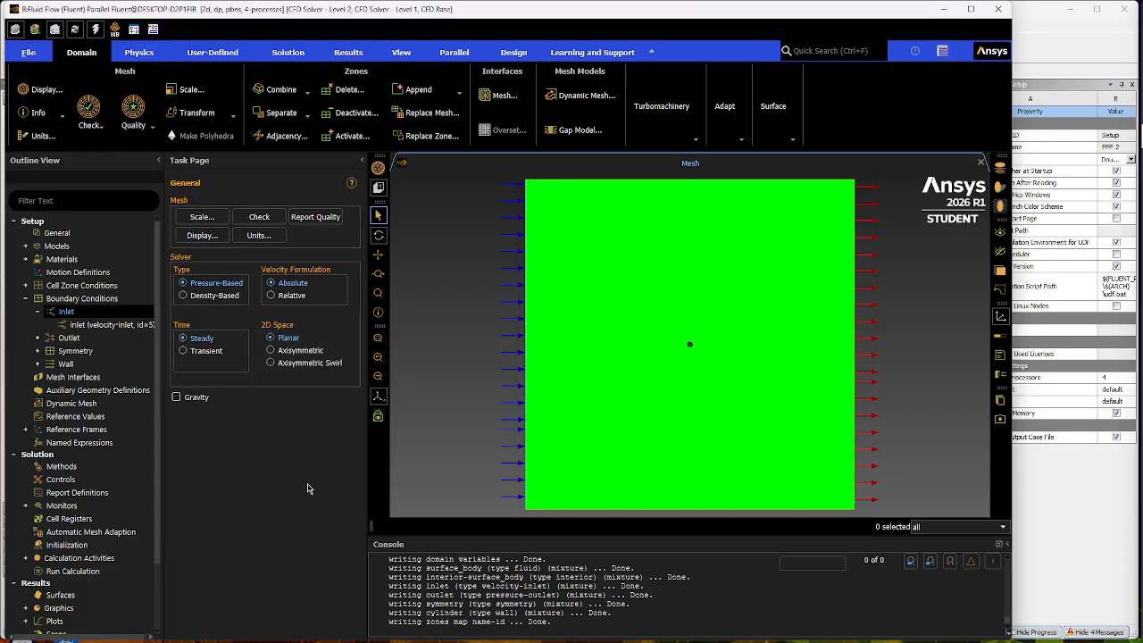
click(36, 311)
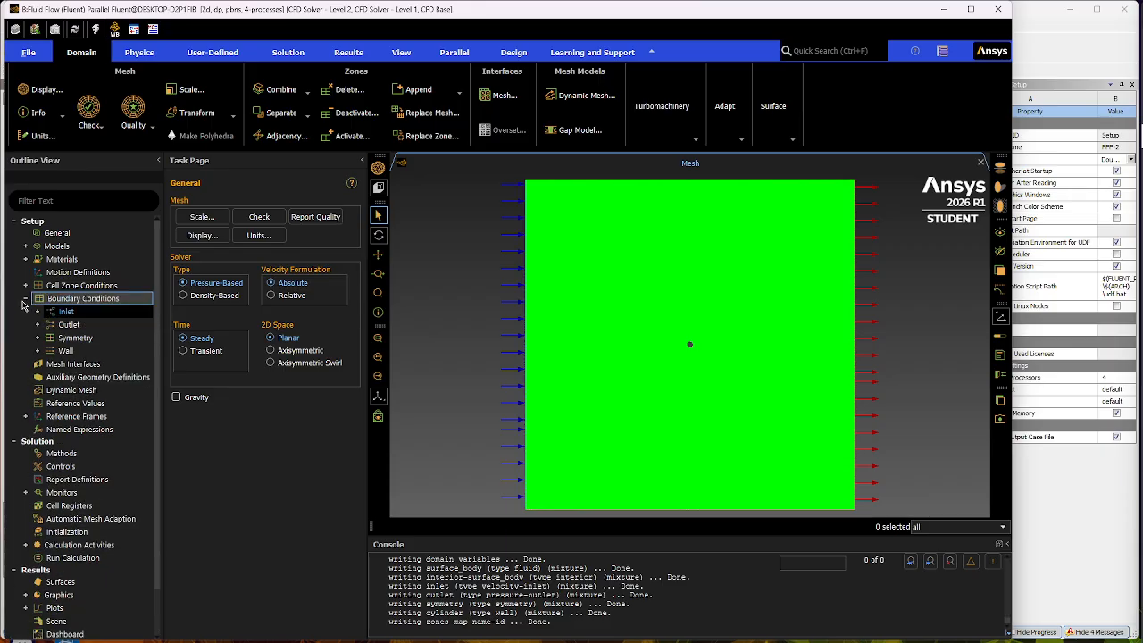
click(25, 299)
- Compute the reference values from the inlet and check the reference velocity
click(105, 353)
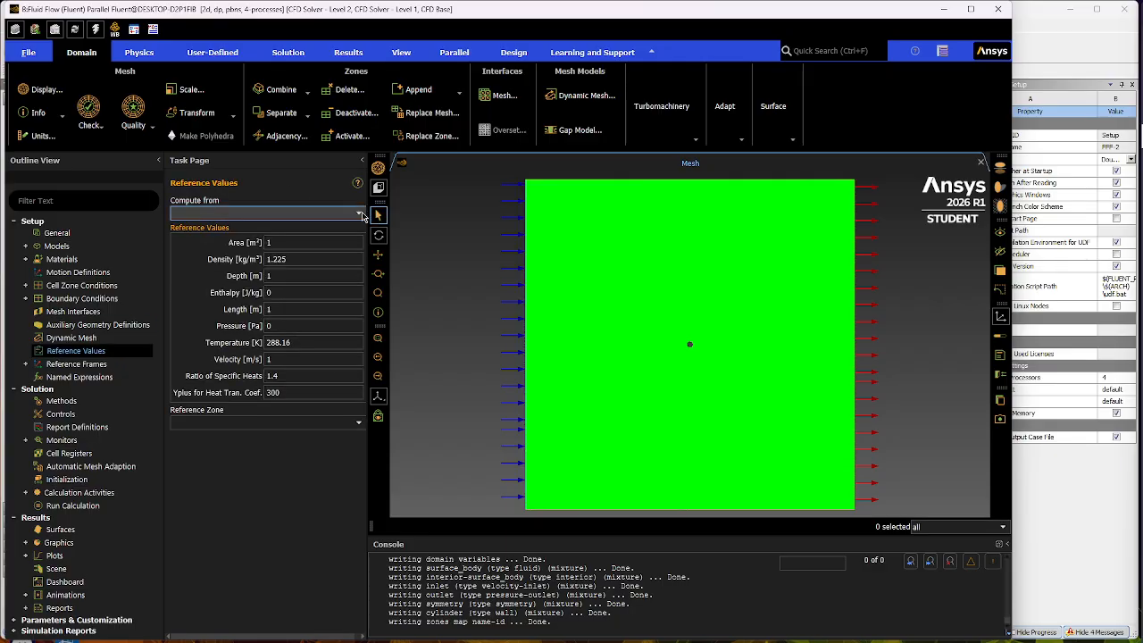
click(360, 216)
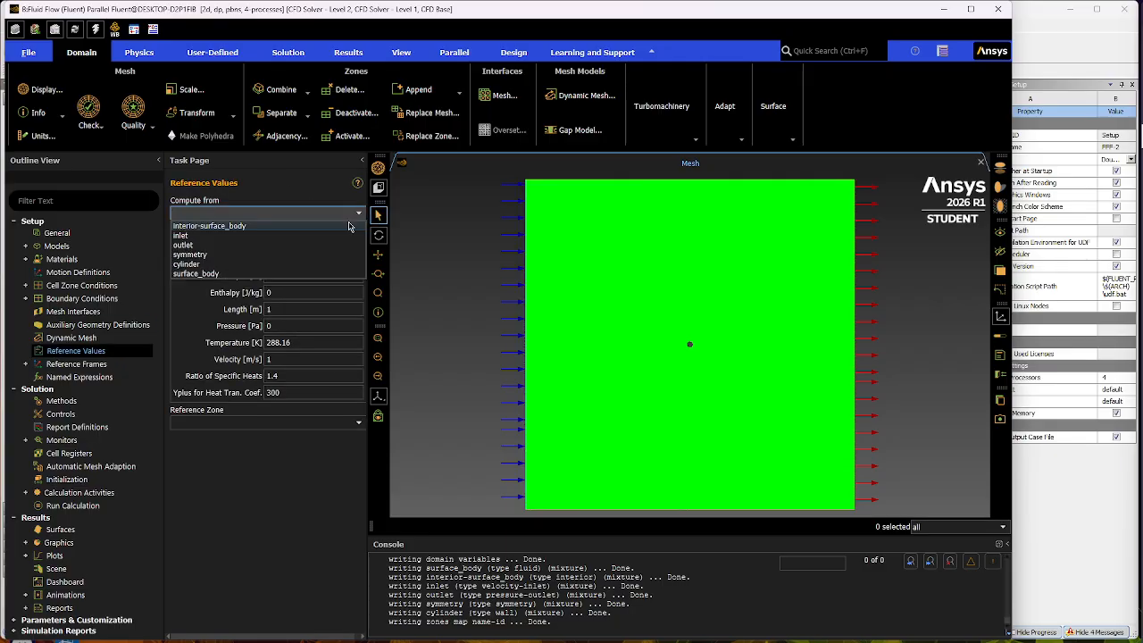
click(214, 233)
click(268, 359)
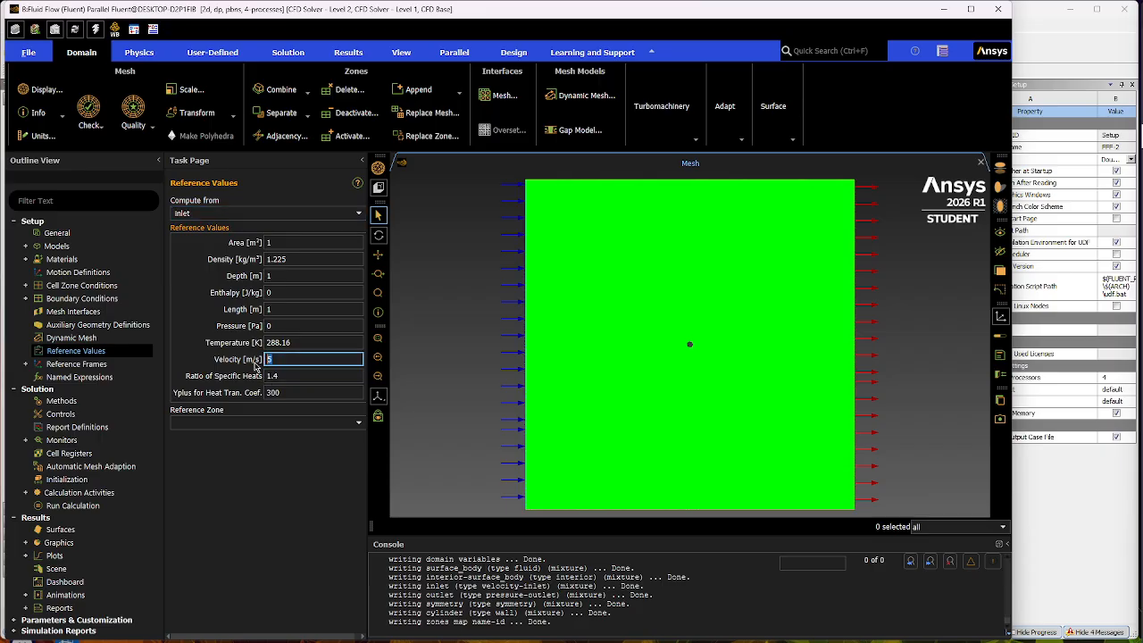
click(281, 457)
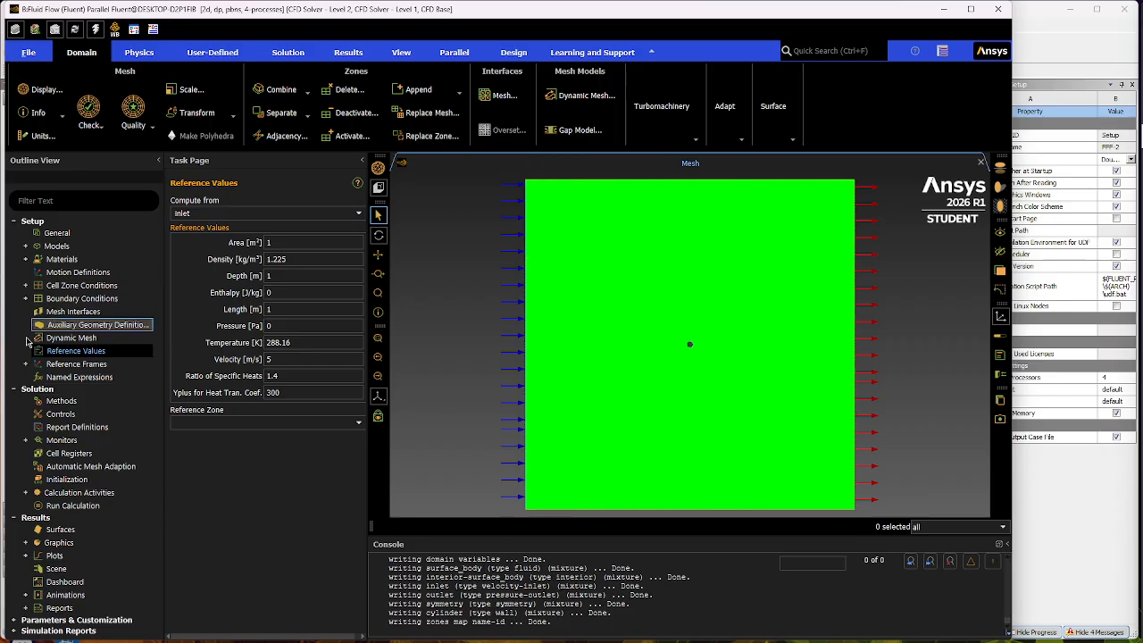
- Set the solution methods to the SIMPLE pressure-velocity coupling scheme and PRESTO! pressure discretization
click(72, 399)
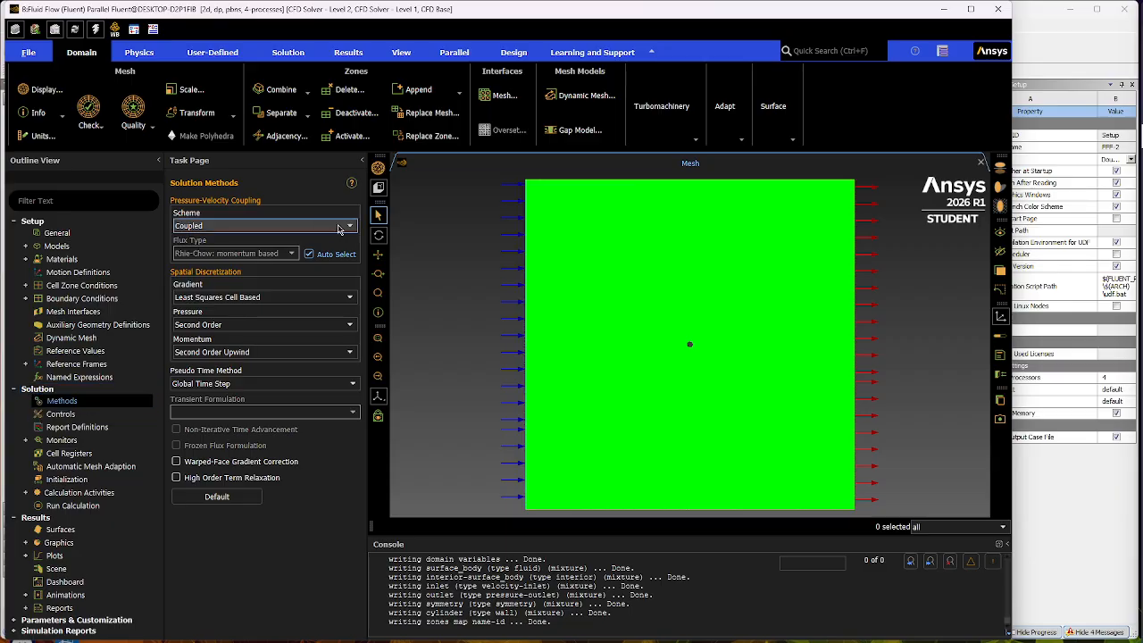
click(338, 227)
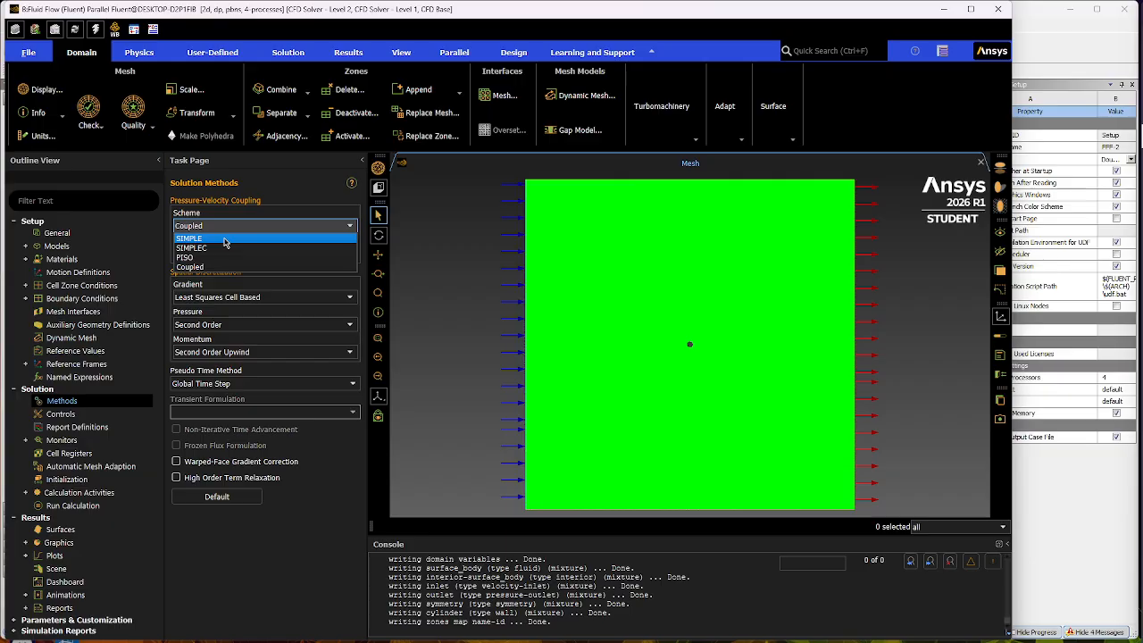
click(225, 239)
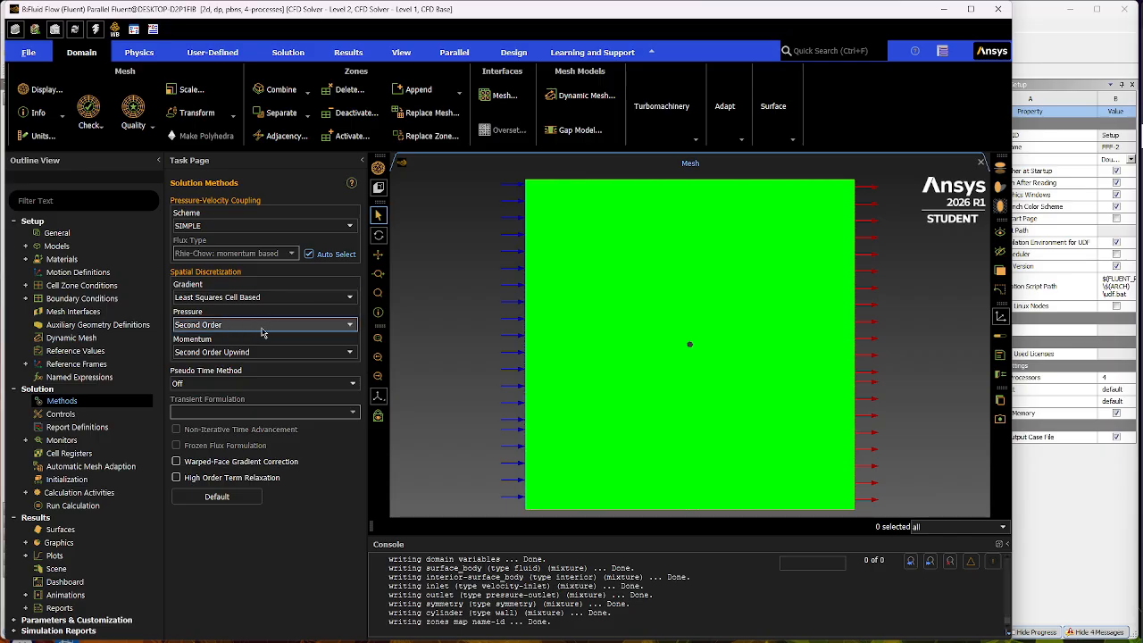
click(337, 325)
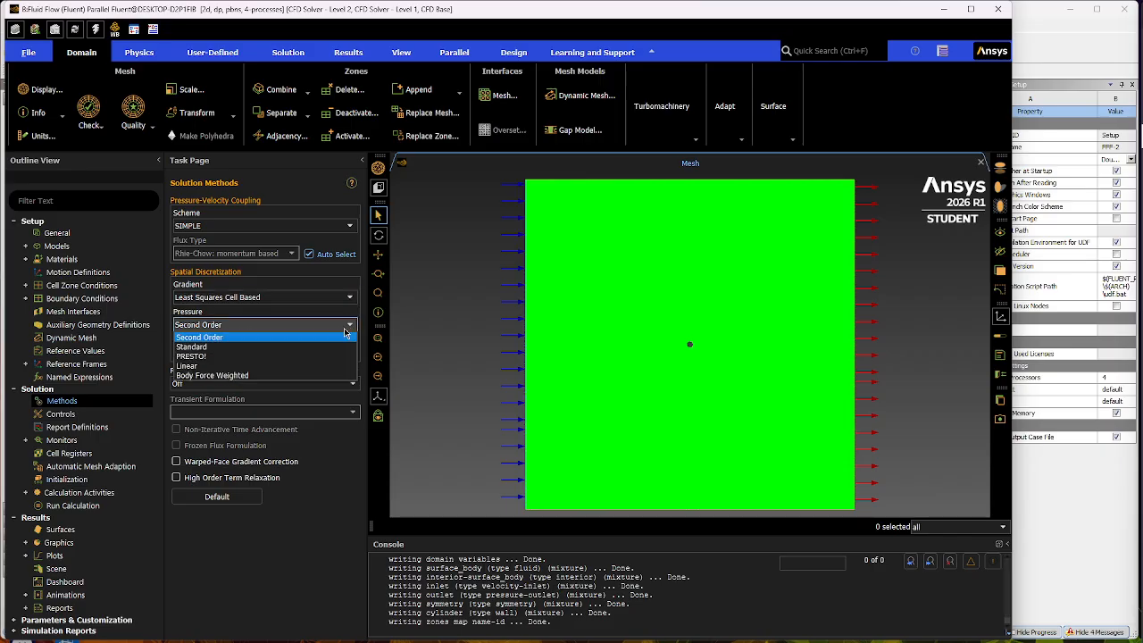
click(205, 357)
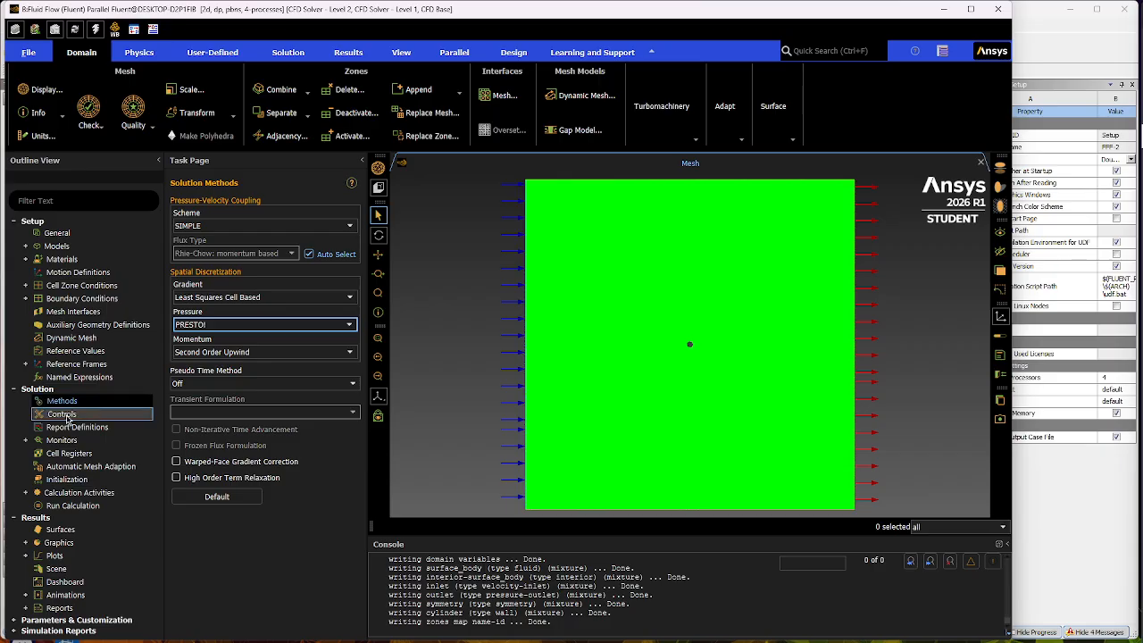
- Set the residual monitors' absolute criteria for continuity, x-velocity and y-velocity to 0.00001
click(26, 441)
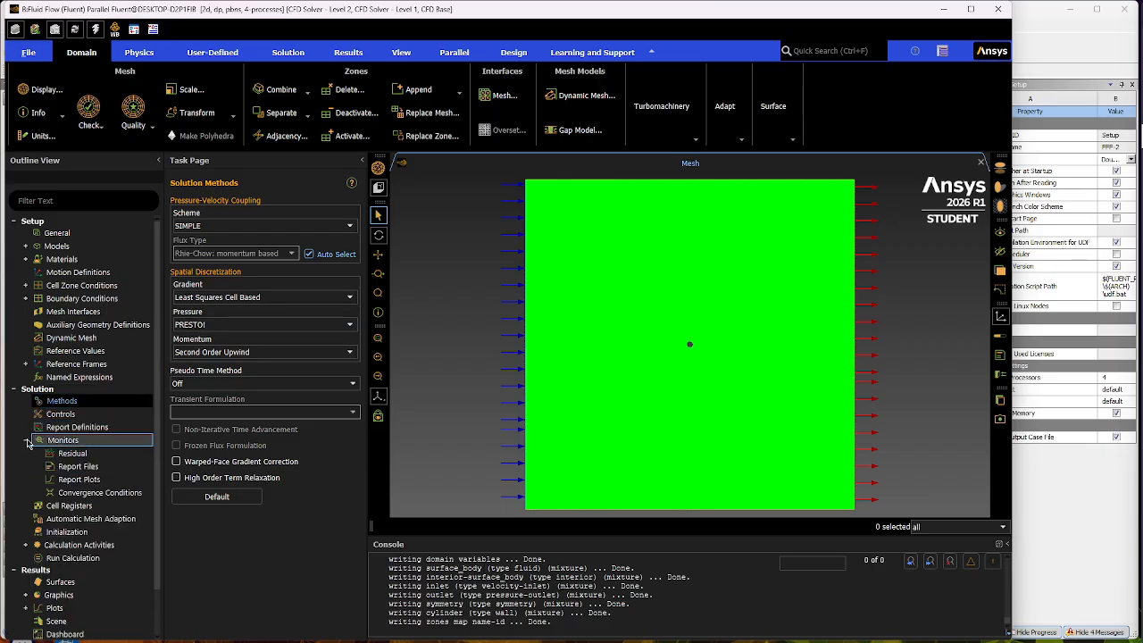
double_click(85, 455)
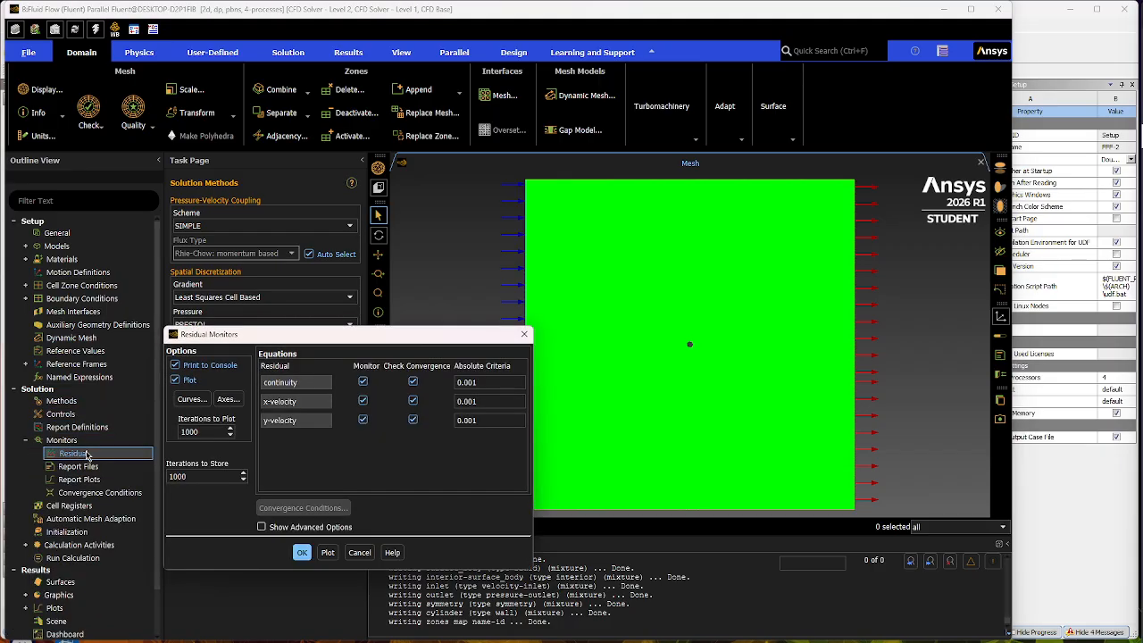
click(473, 382)
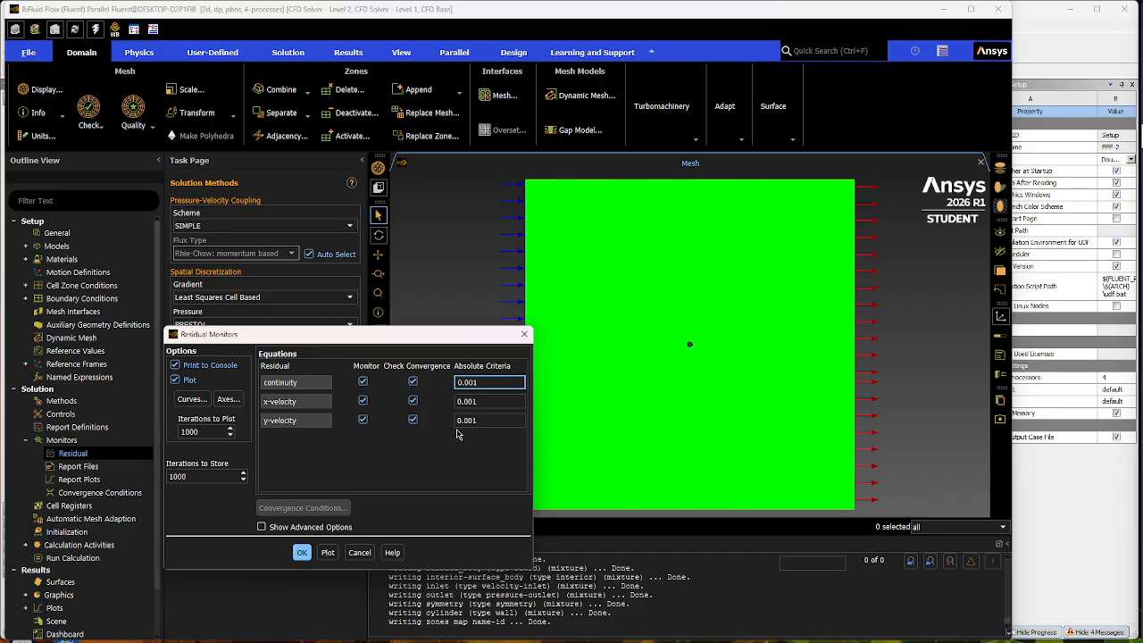
text(00)
click(473, 401)
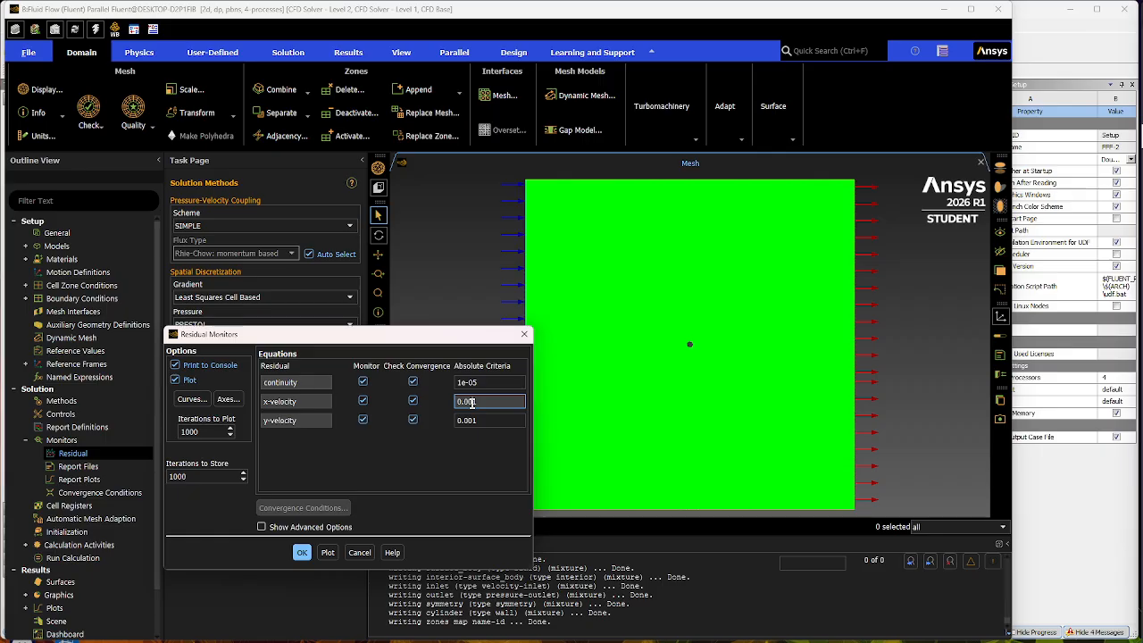
click(471, 420)
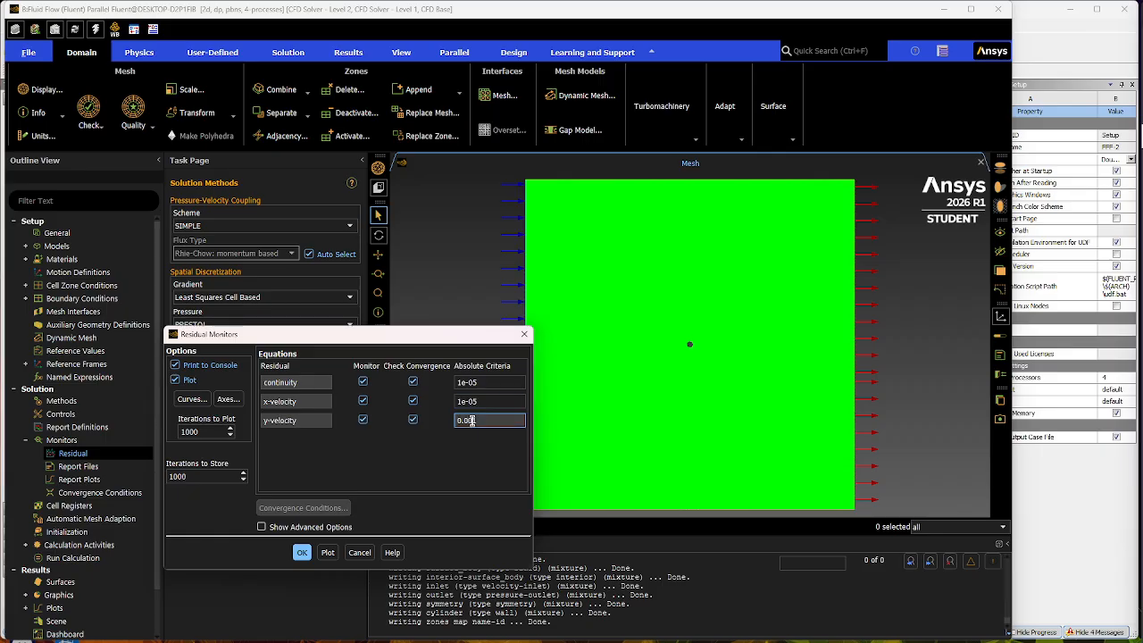
text(001)
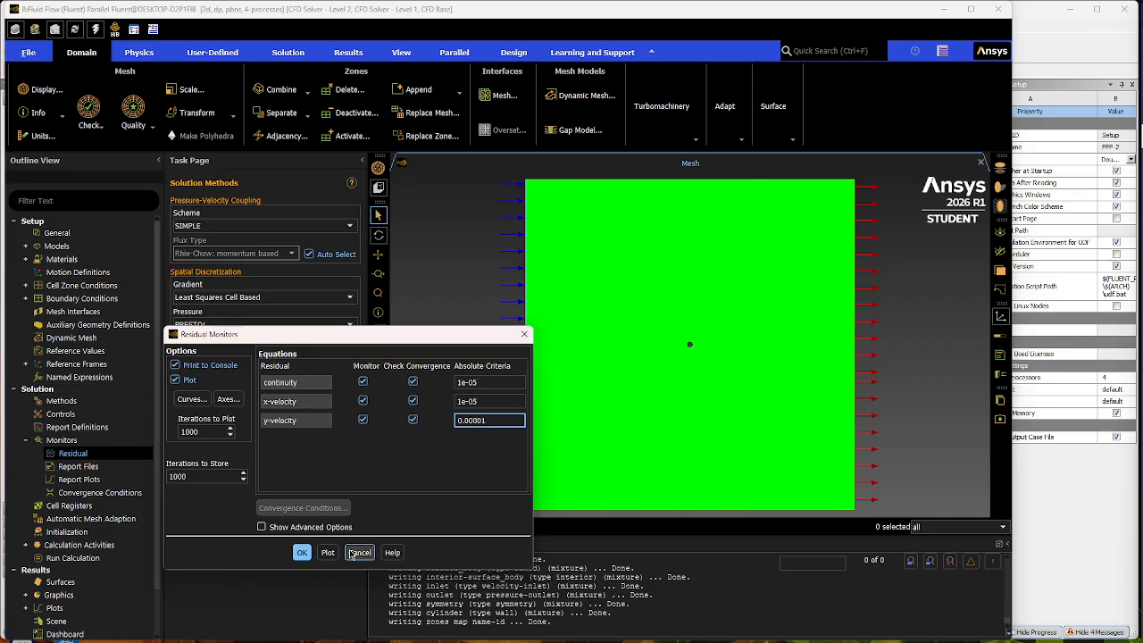
click(302, 552)
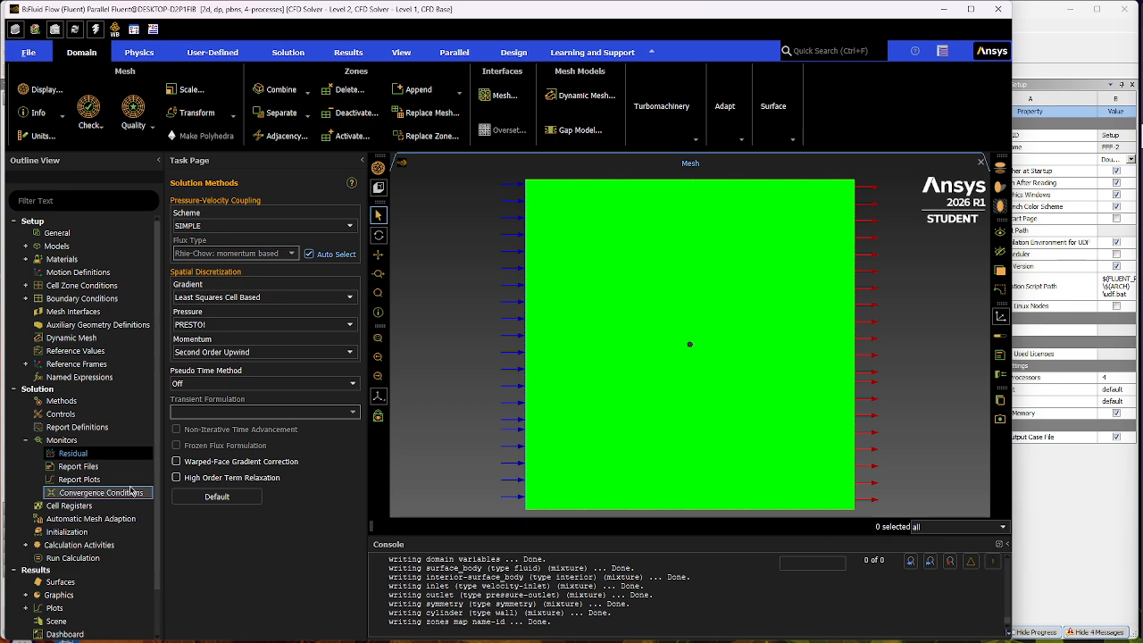
- Tighten the absolute residual criteria for continuity, x-velocity and y-velocity to 1e-06
double_click(74, 454)
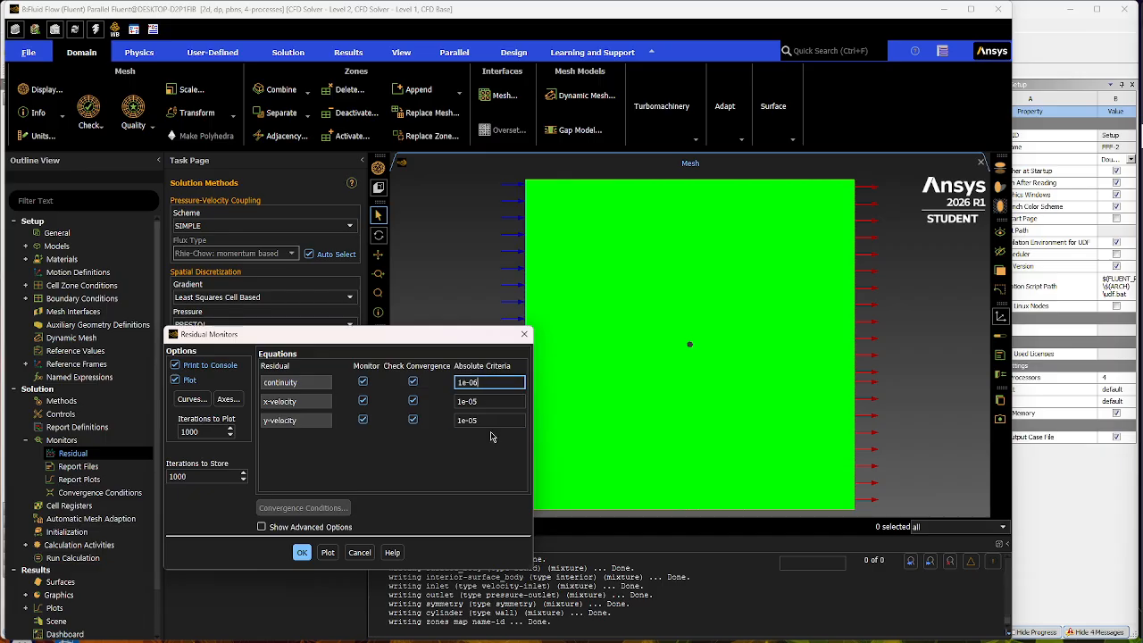
click(488, 404)
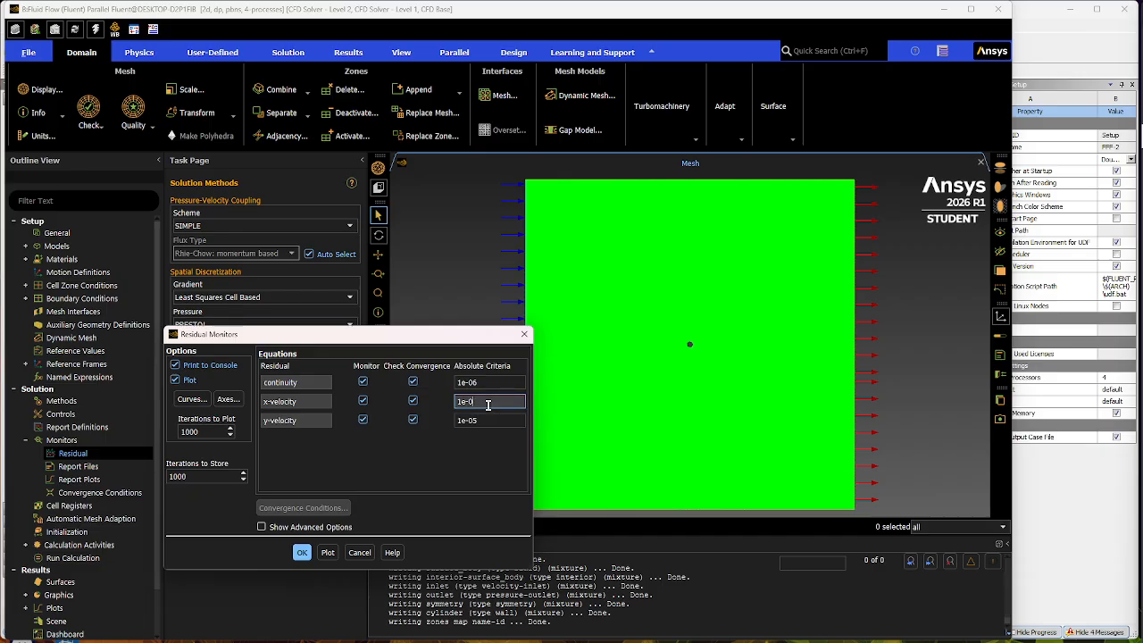
click(497, 421)
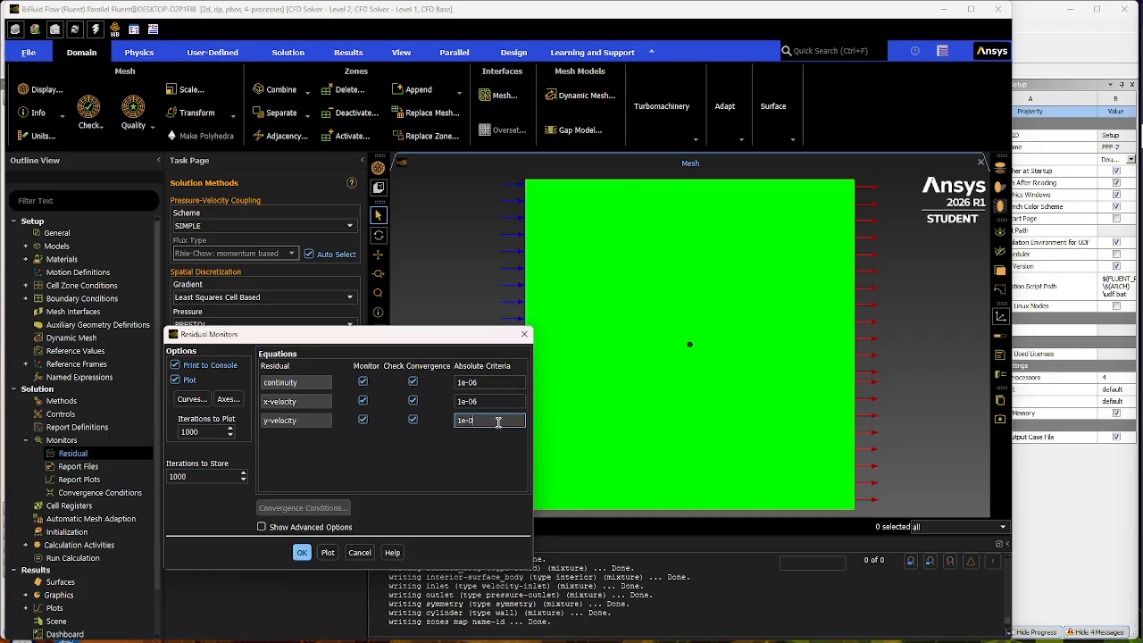
click(302, 552)
click(37, 441)
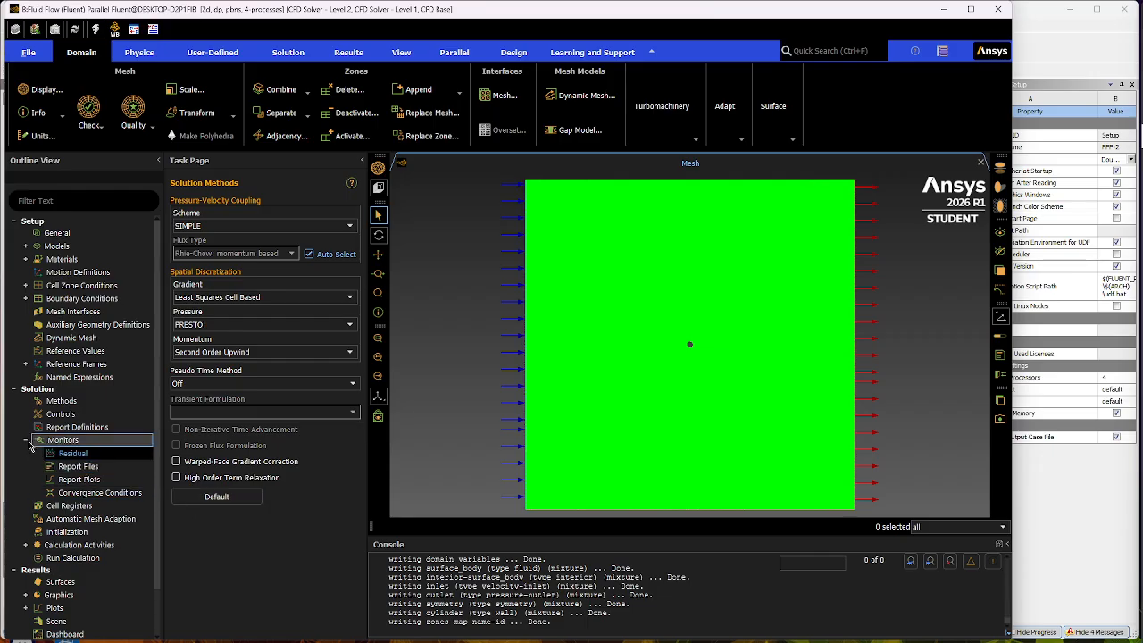
click(26, 441)
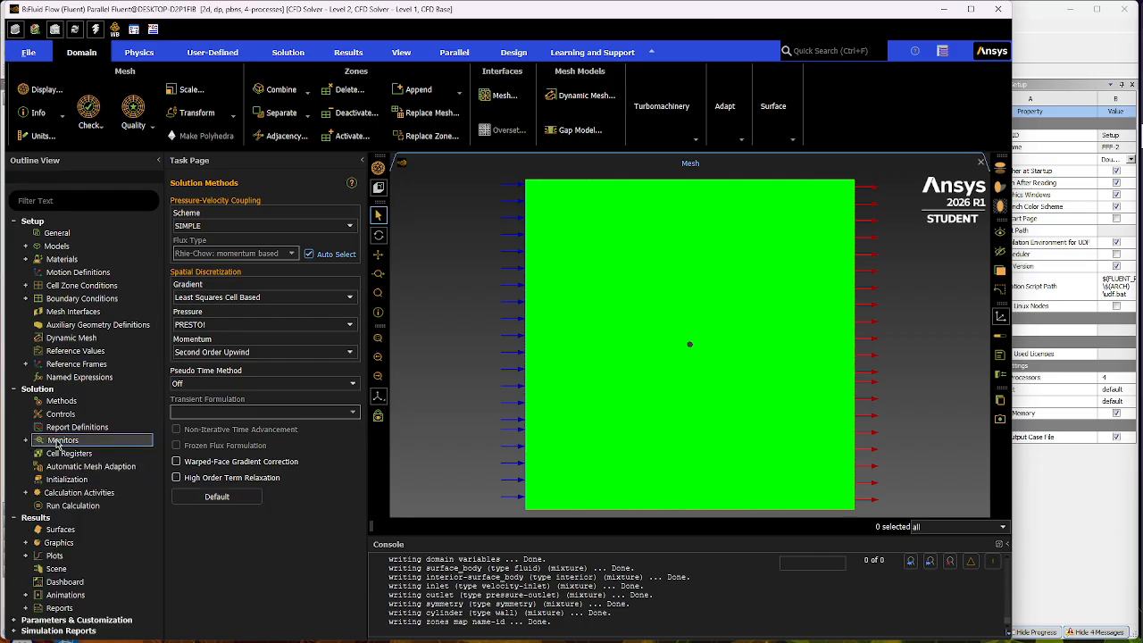
- Set the hybrid initialization to 35 iterations and initialize the solution
click(100, 454)
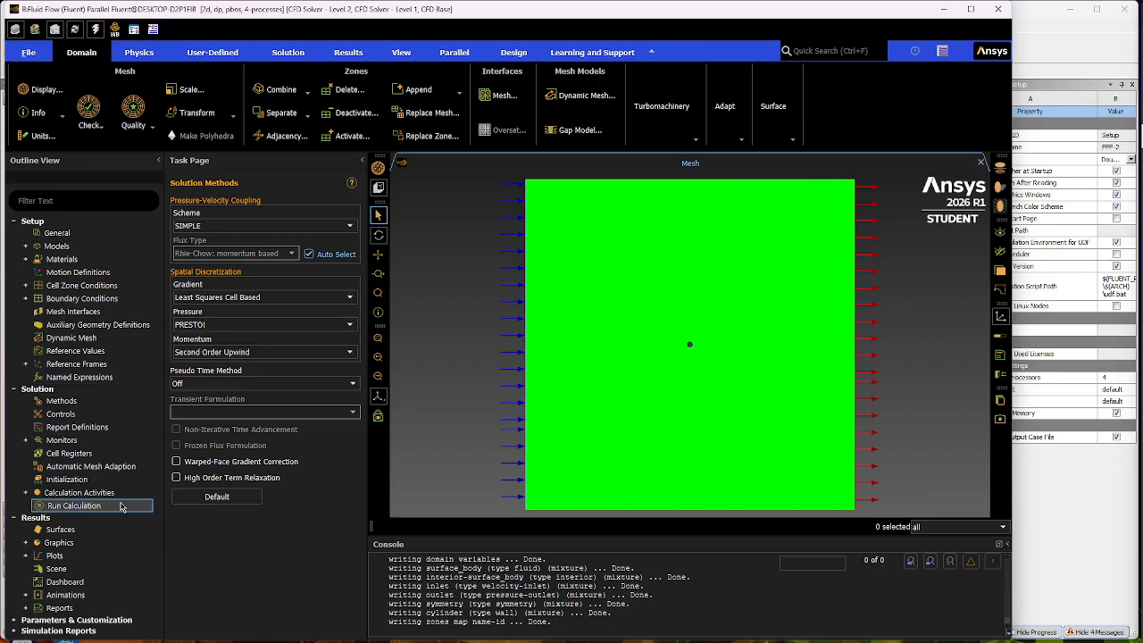
click(104, 479)
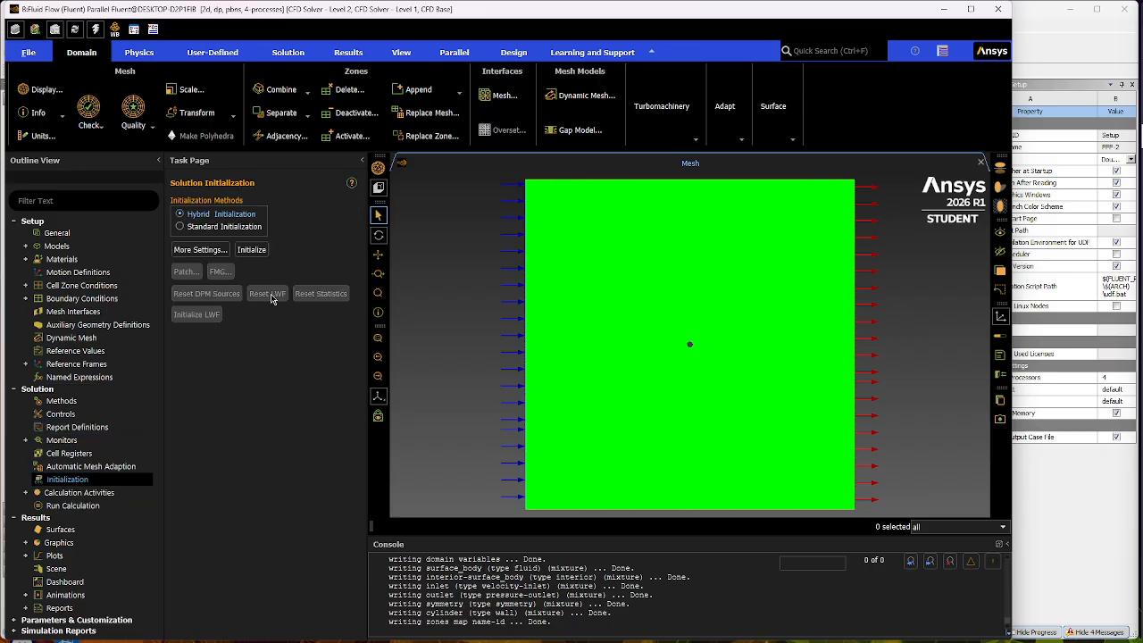
click(200, 249)
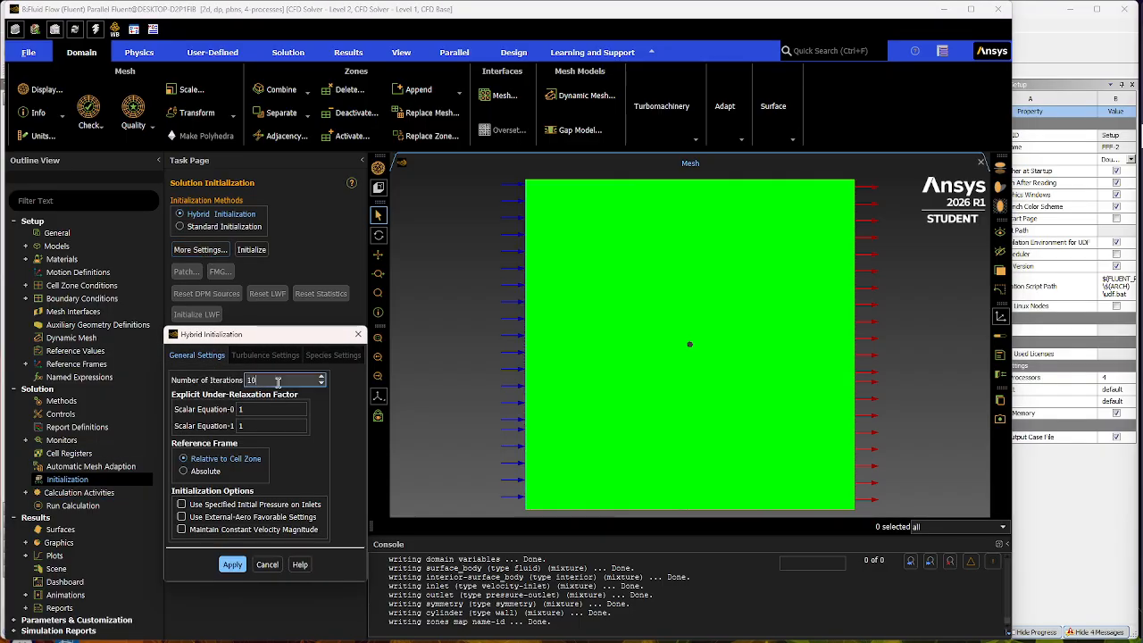
double_click(280, 380)
text(35)
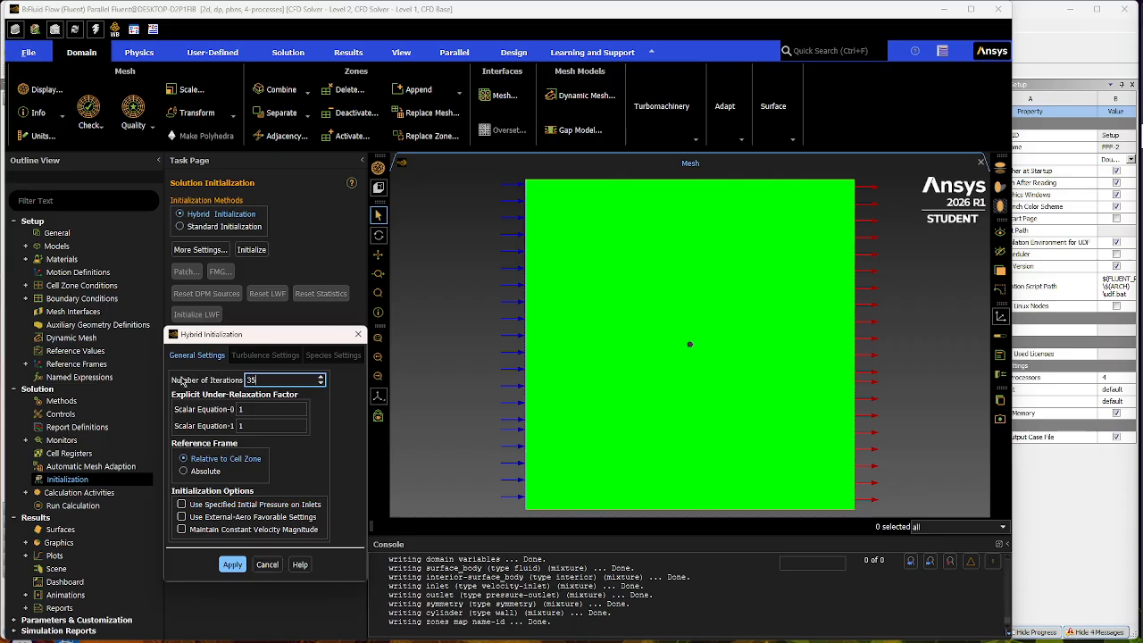
click(232, 564)
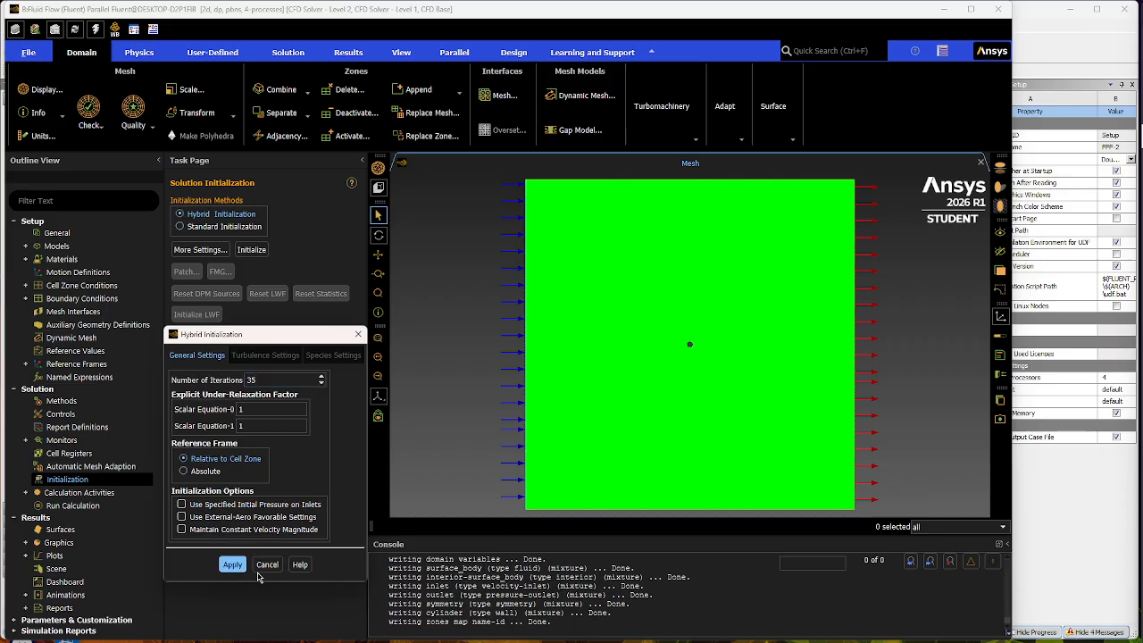
click(263, 567)
click(254, 250)
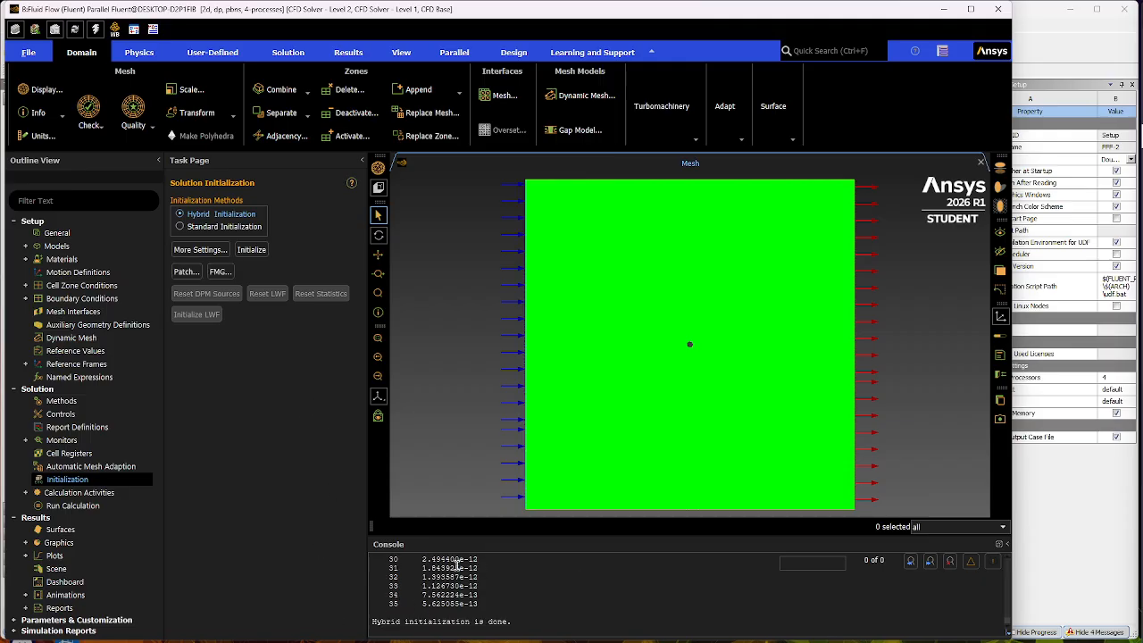
- Run the calculation for 1000 iterations and dismiss the completion message
click(78, 506)
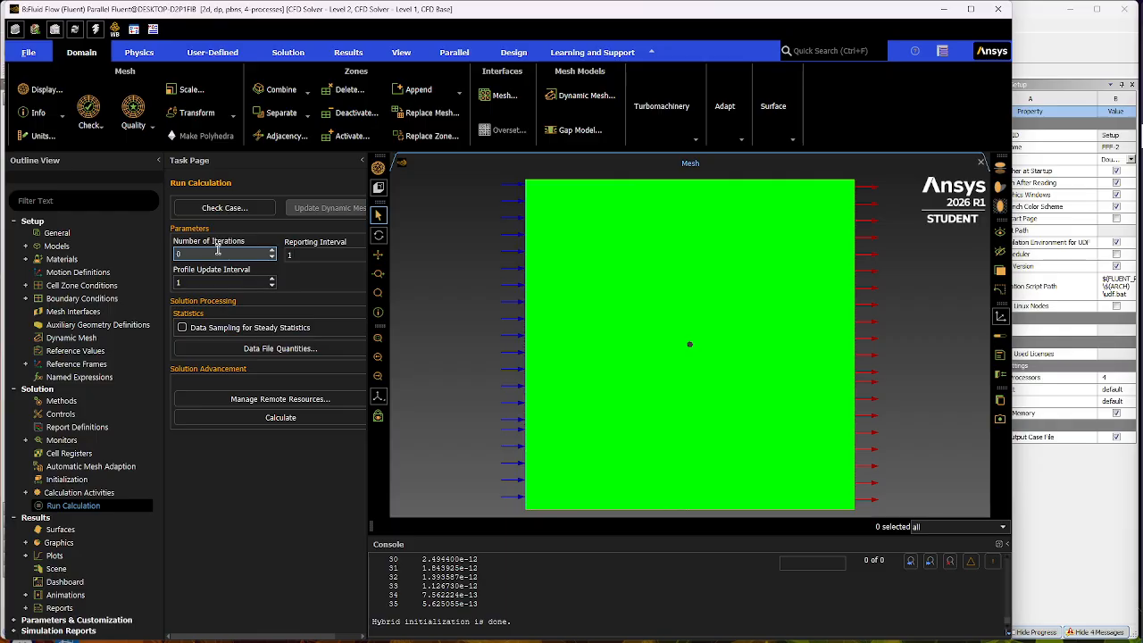
double_click(218, 250)
text(1000)
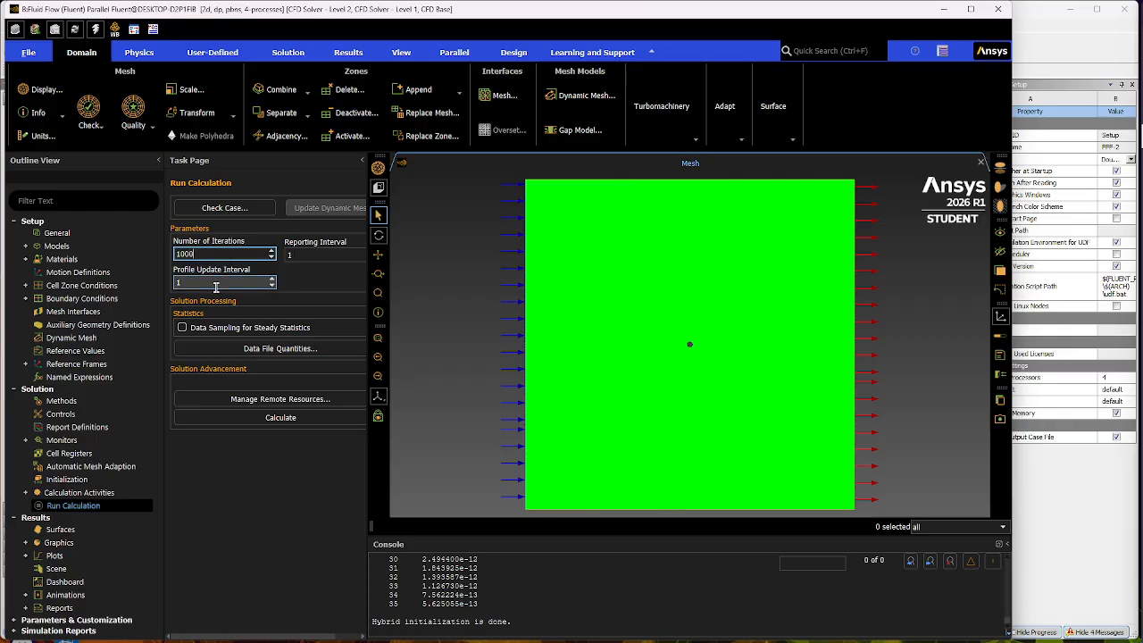
click(249, 504)
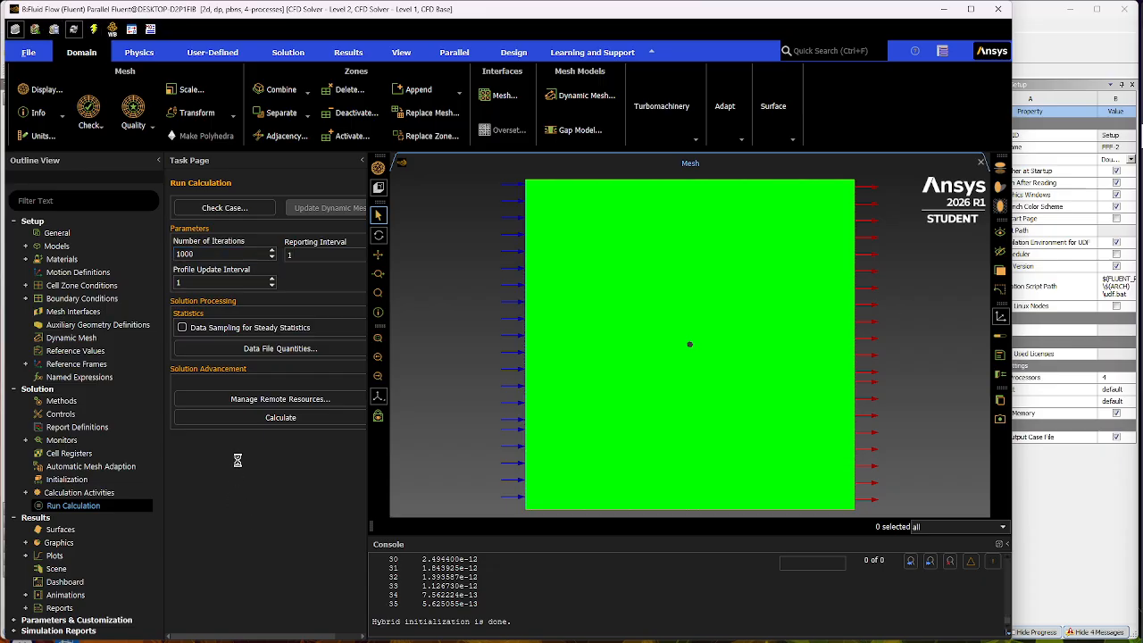
click(291, 419)
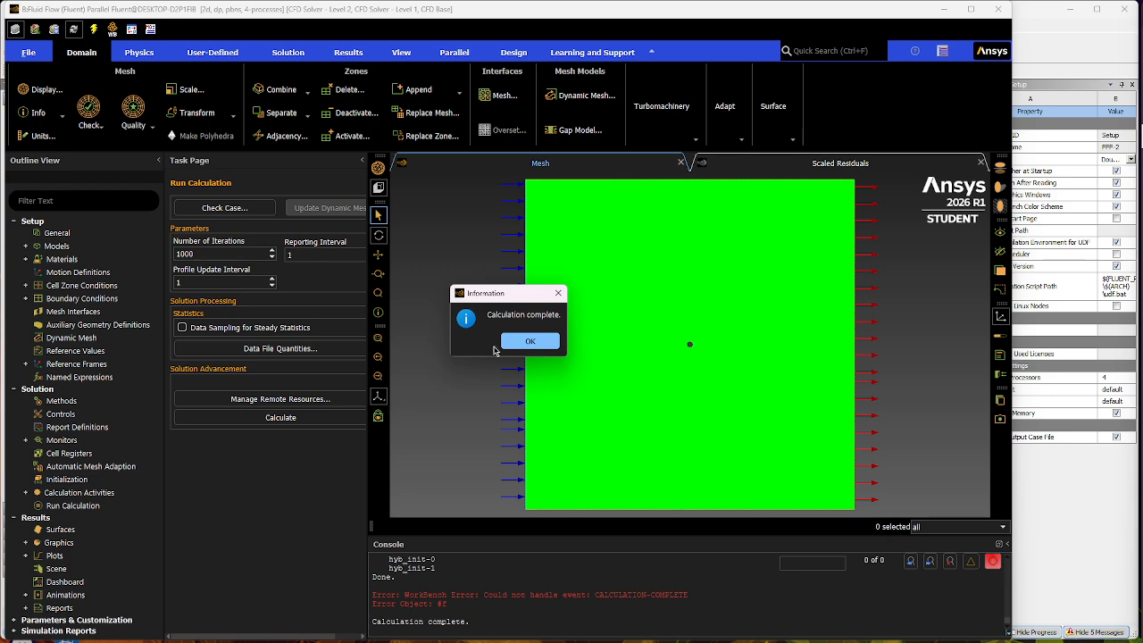
click(529, 341)
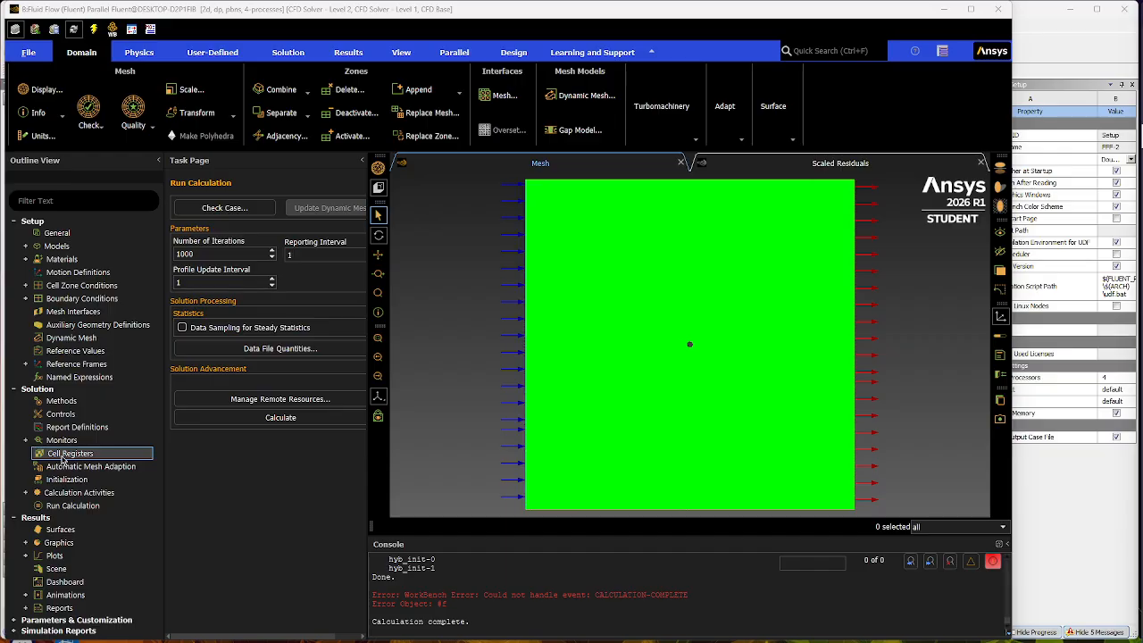
- Display filled velocity magnitude contours on all five surfaces and examine the flow around the cylinder
click(26, 544)
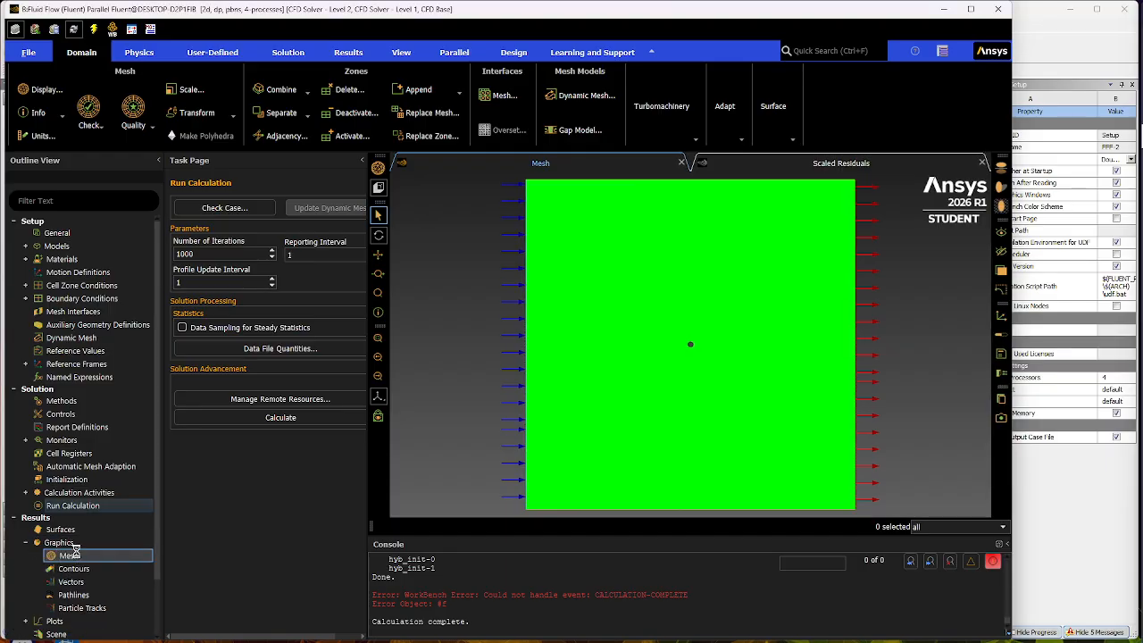
double_click(103, 576)
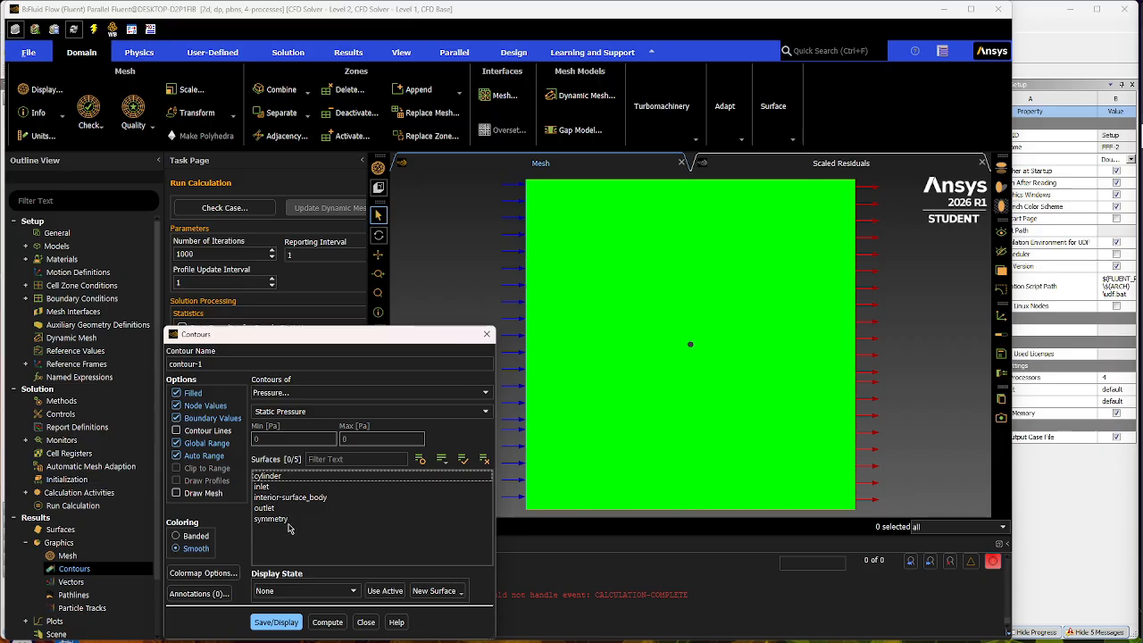
drag(288, 528, 285, 465)
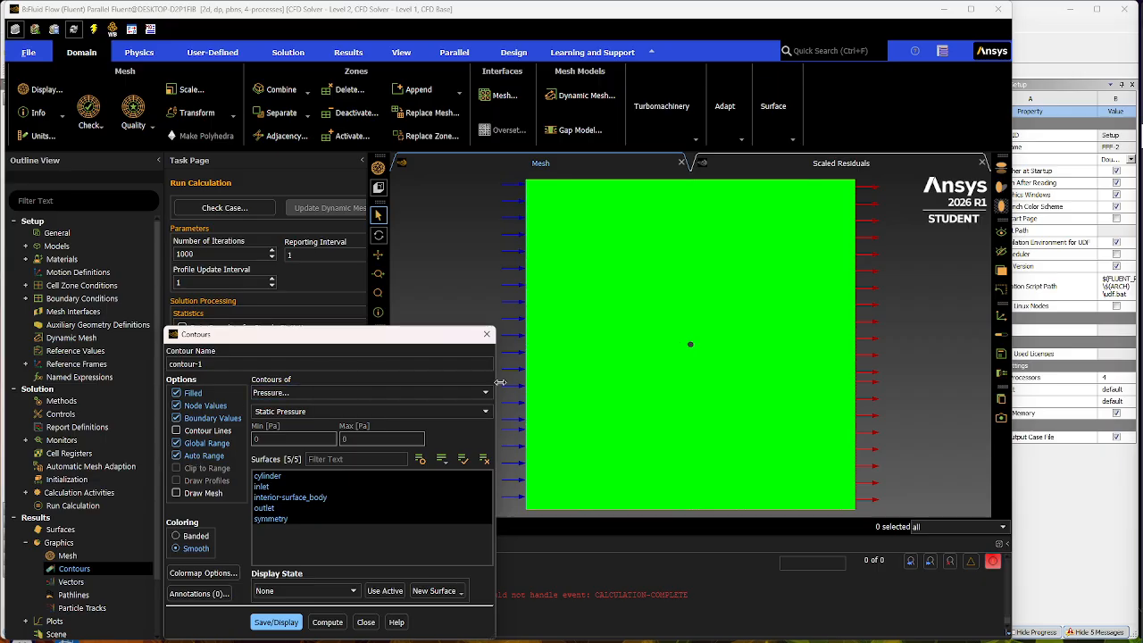
click(348, 393)
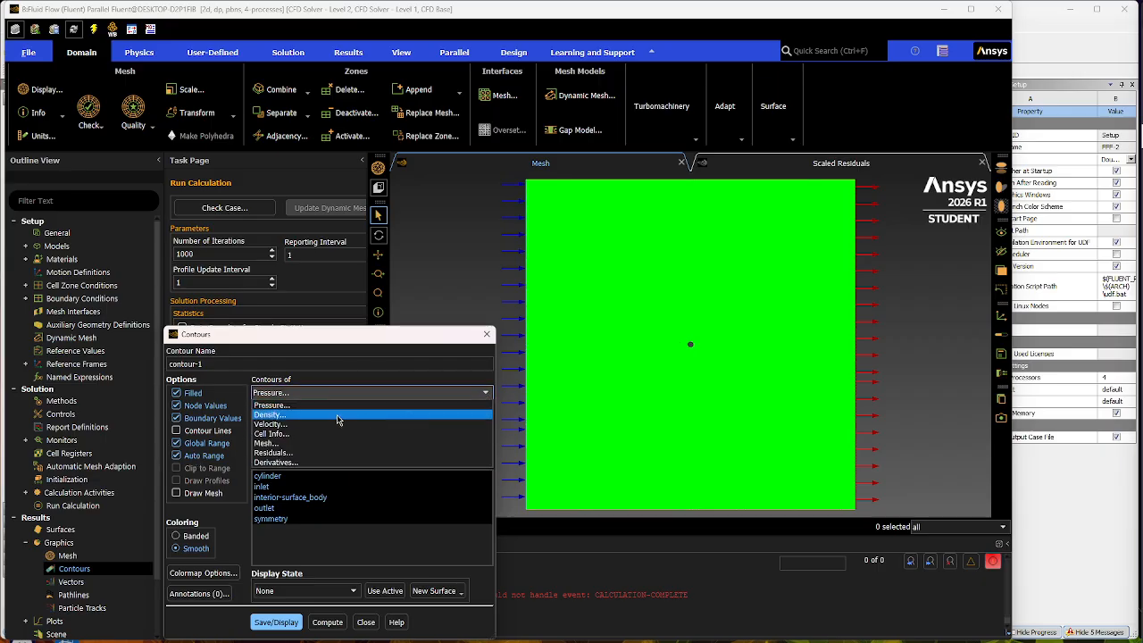
click(272, 424)
click(299, 622)
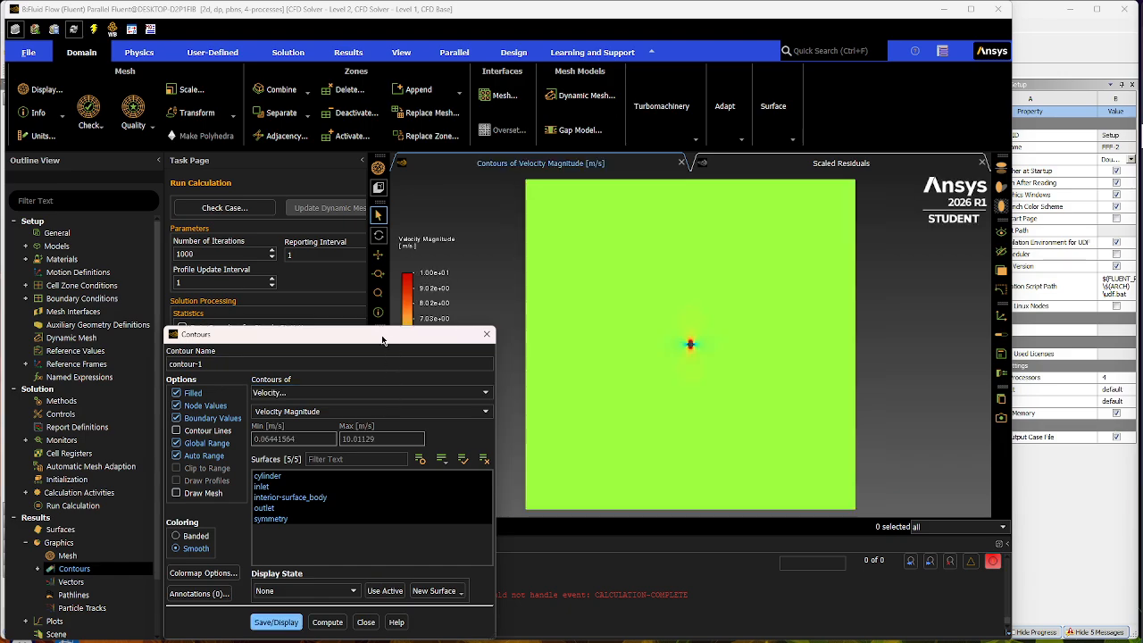
drag(383, 339, 271, 261)
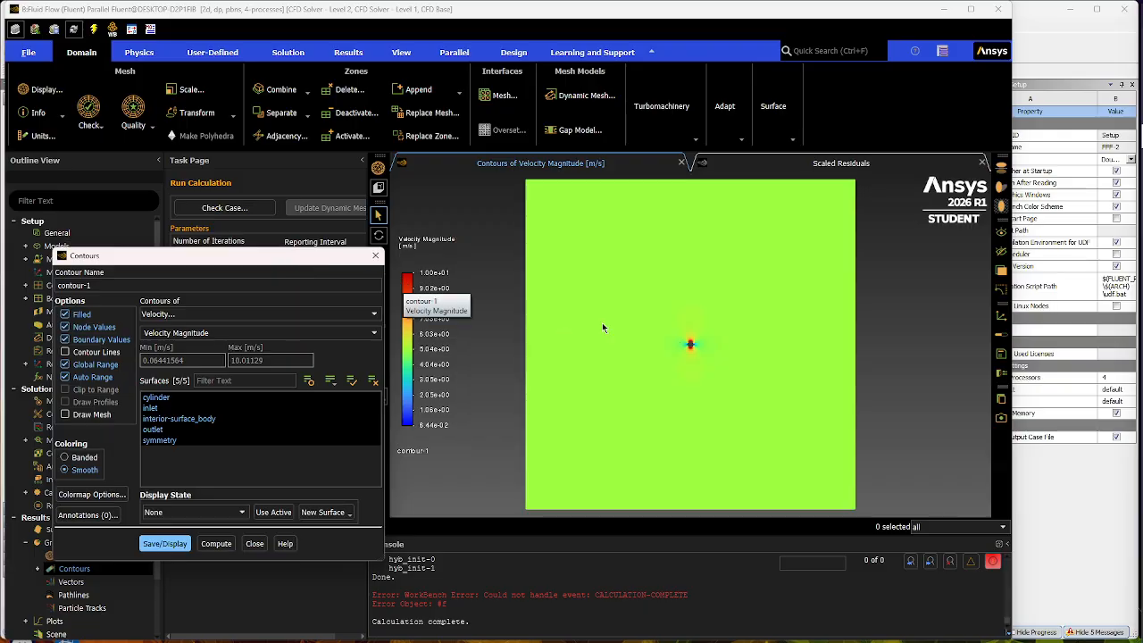
scroll(689, 343, up, 5)
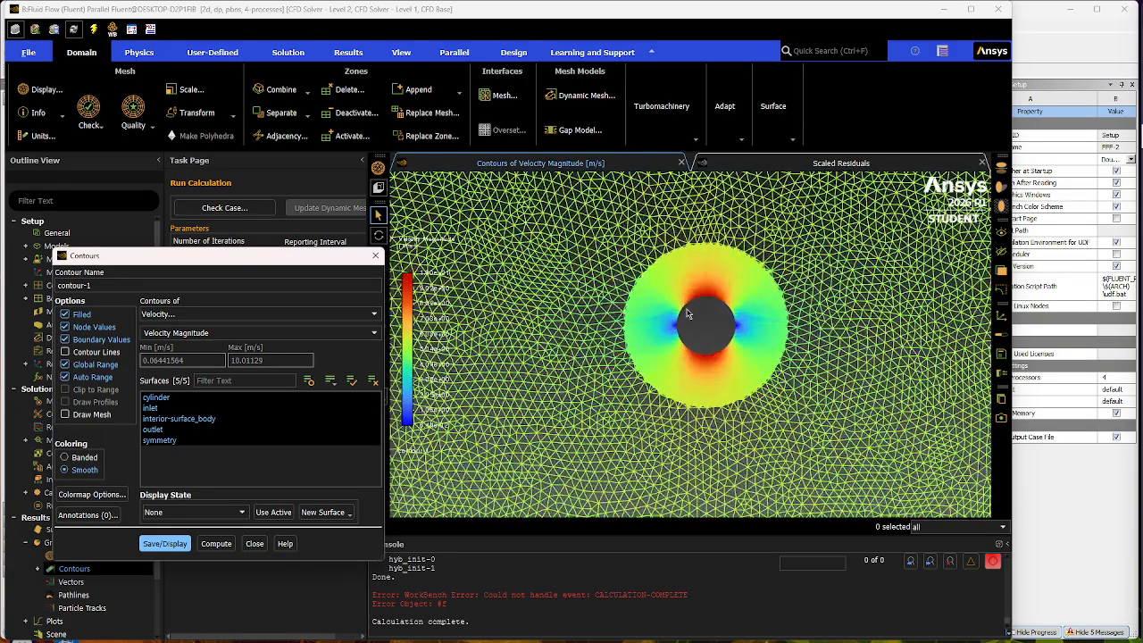
scroll(697, 312, up, 2)
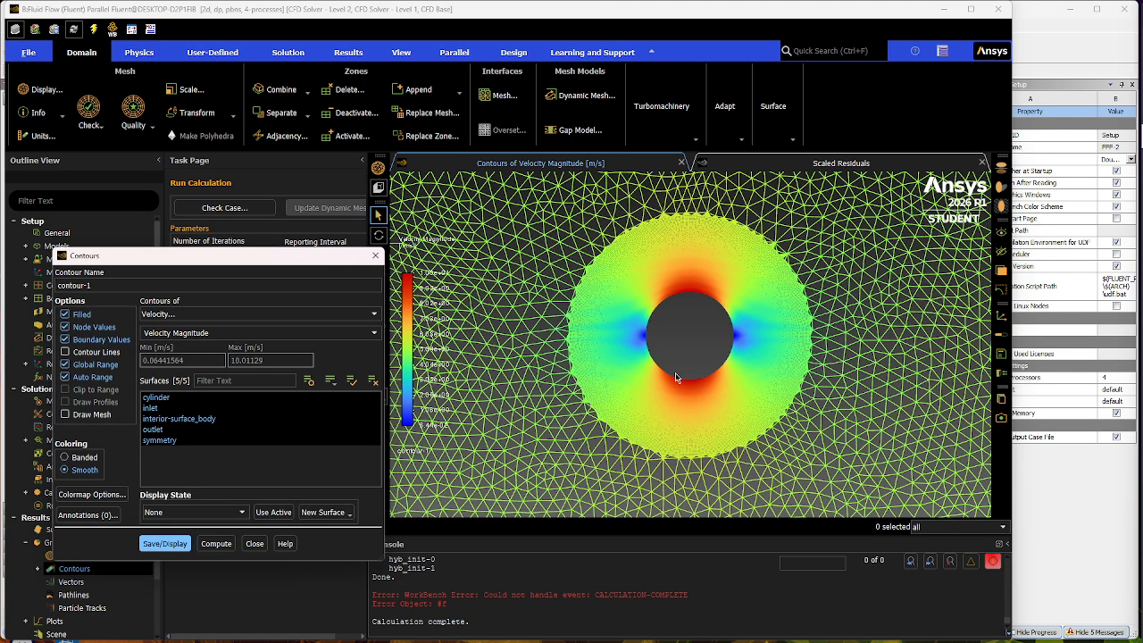
scroll(676, 377, down, 10)
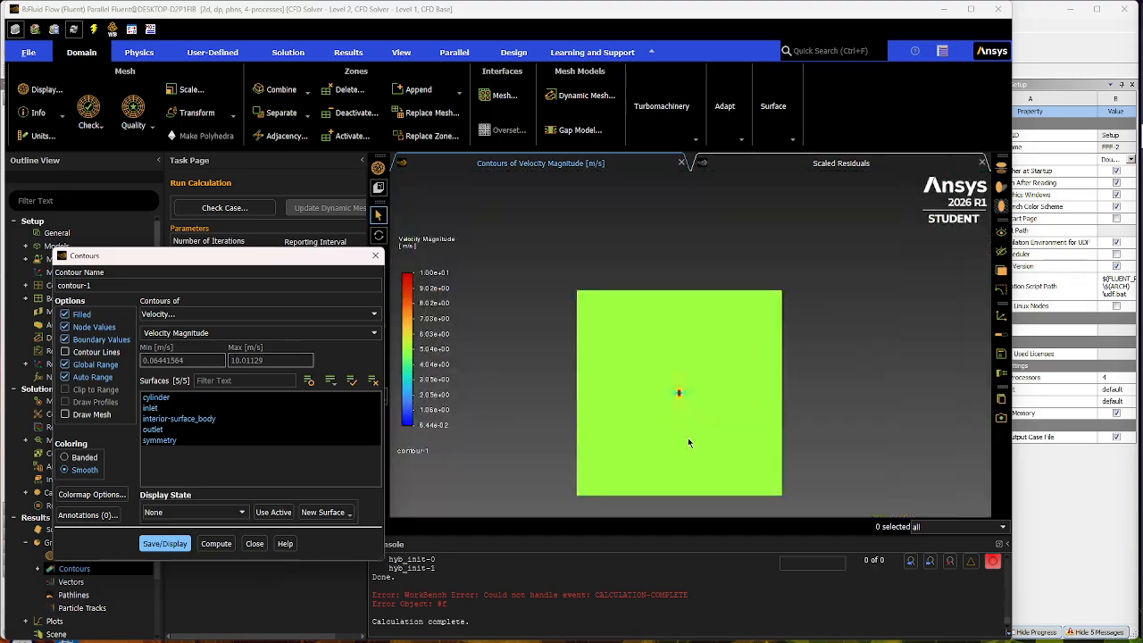
scroll(687, 439, up, 6)
scroll(661, 442, down, 4)
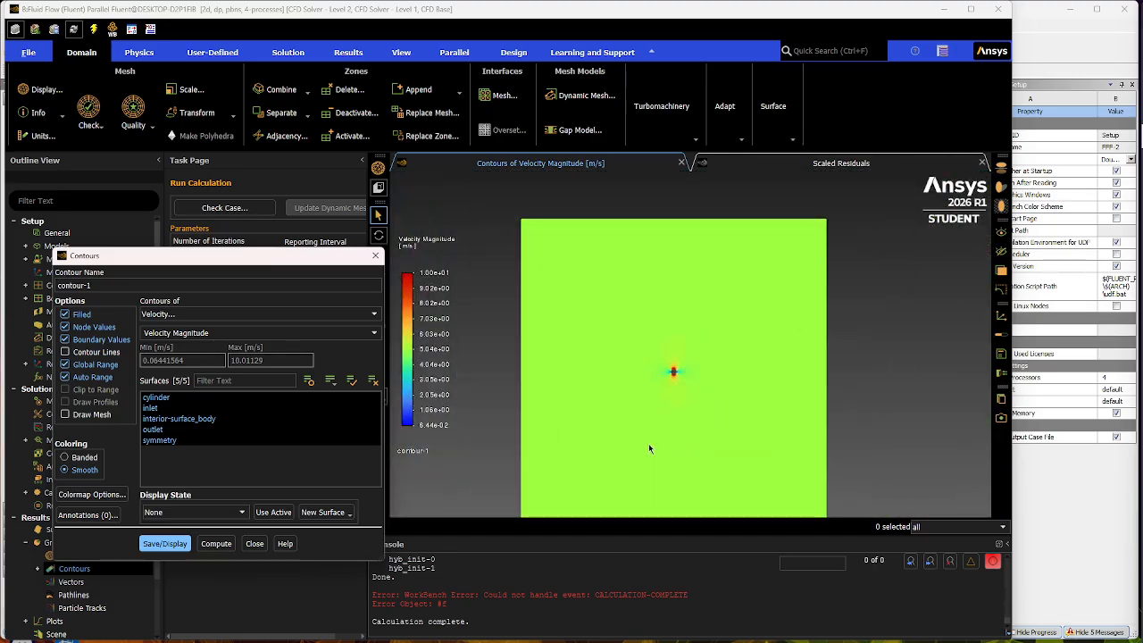
- Switch contour-1 to static pressure, display it and examine the pressure distribution around the cylinder
click(364, 317)
click(204, 326)
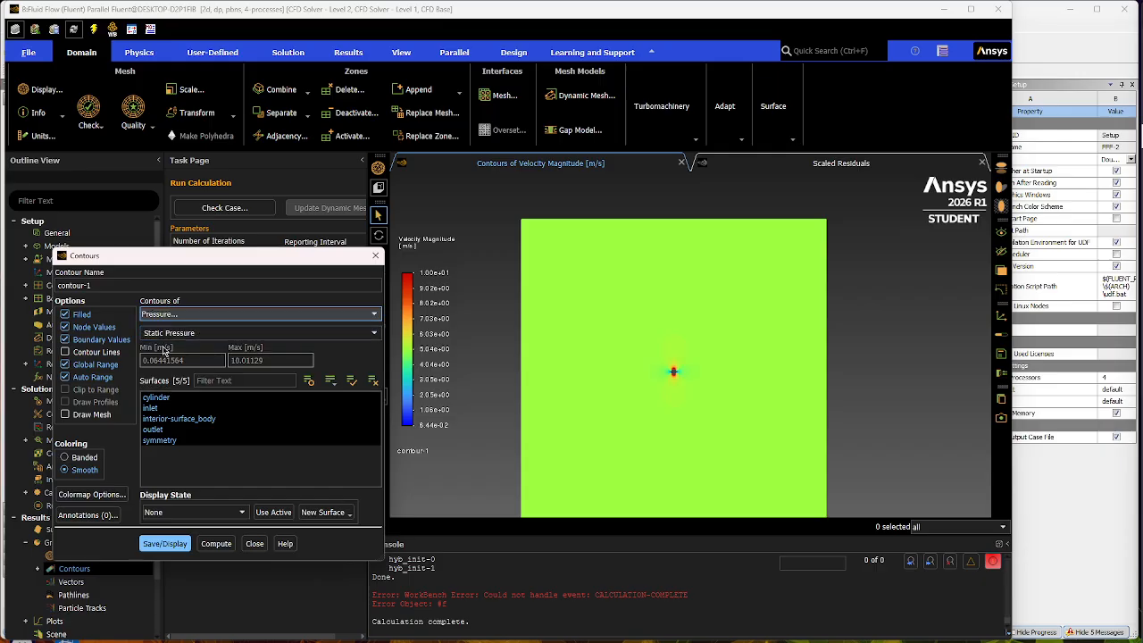
click(189, 536)
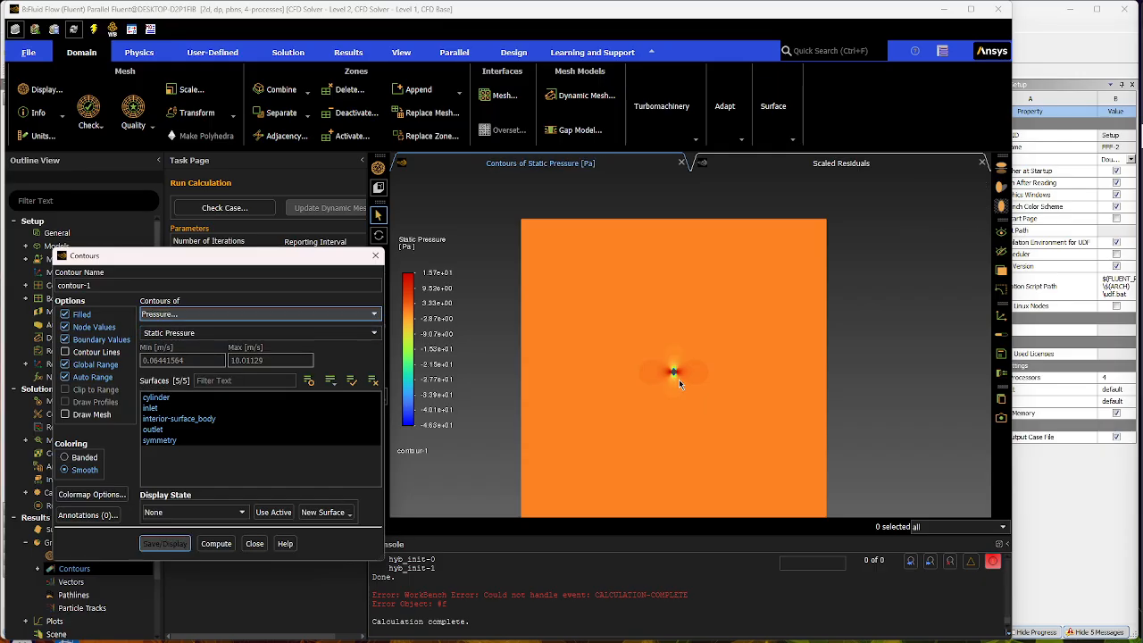
scroll(678, 382, up, 5)
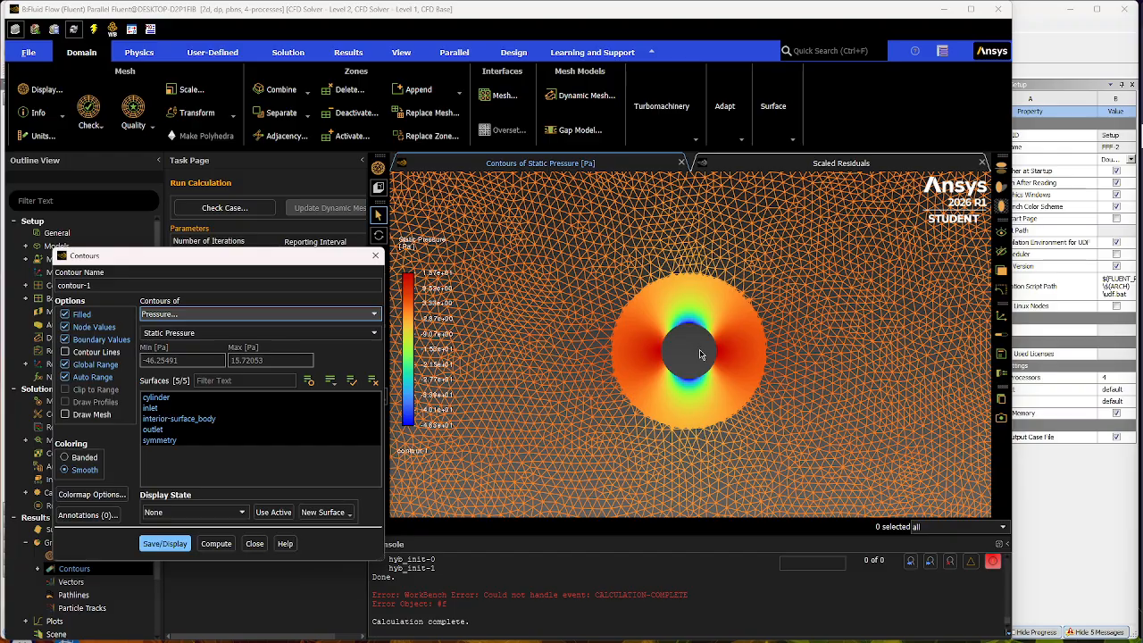
scroll(700, 354, down, 6)
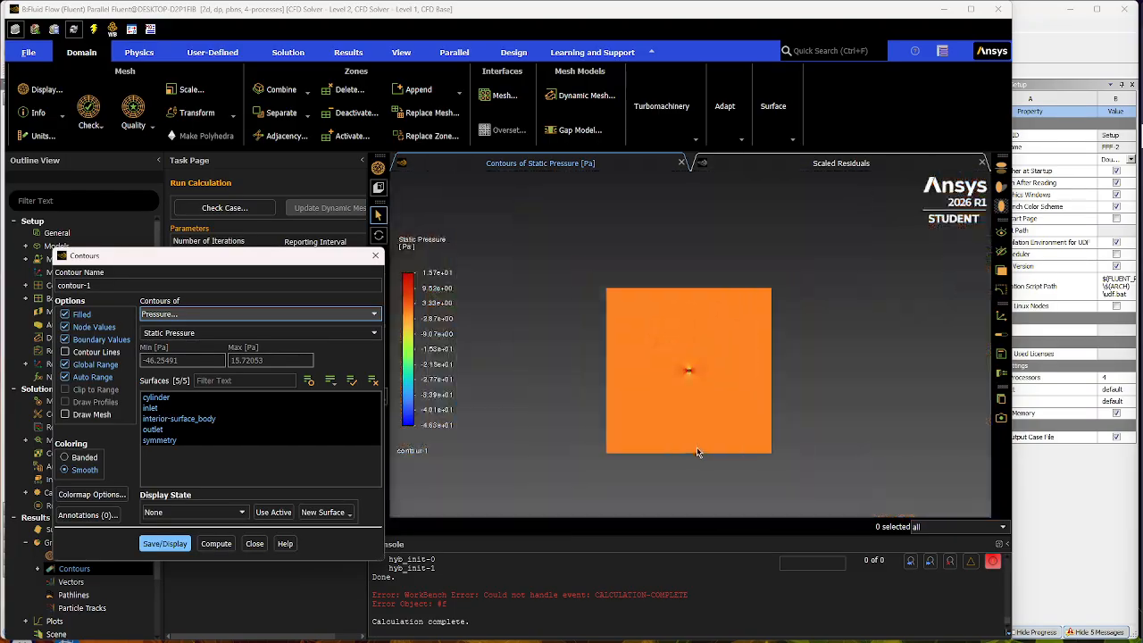
scroll(698, 453, up, 1)
scroll(687, 362, up, 3)
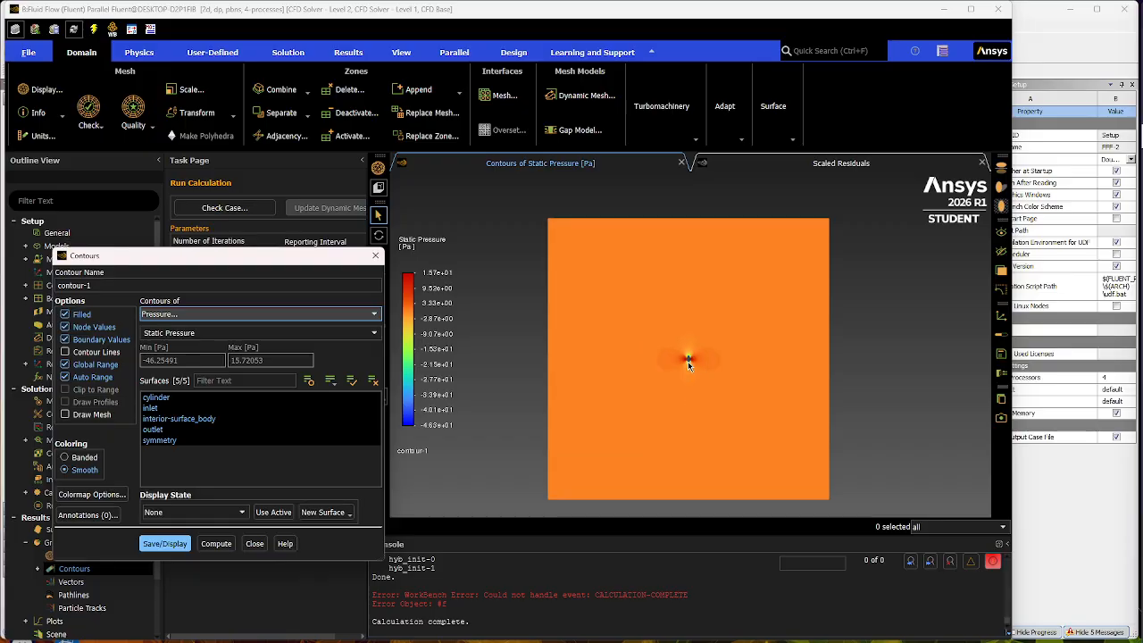
click(149, 548)
click(257, 543)
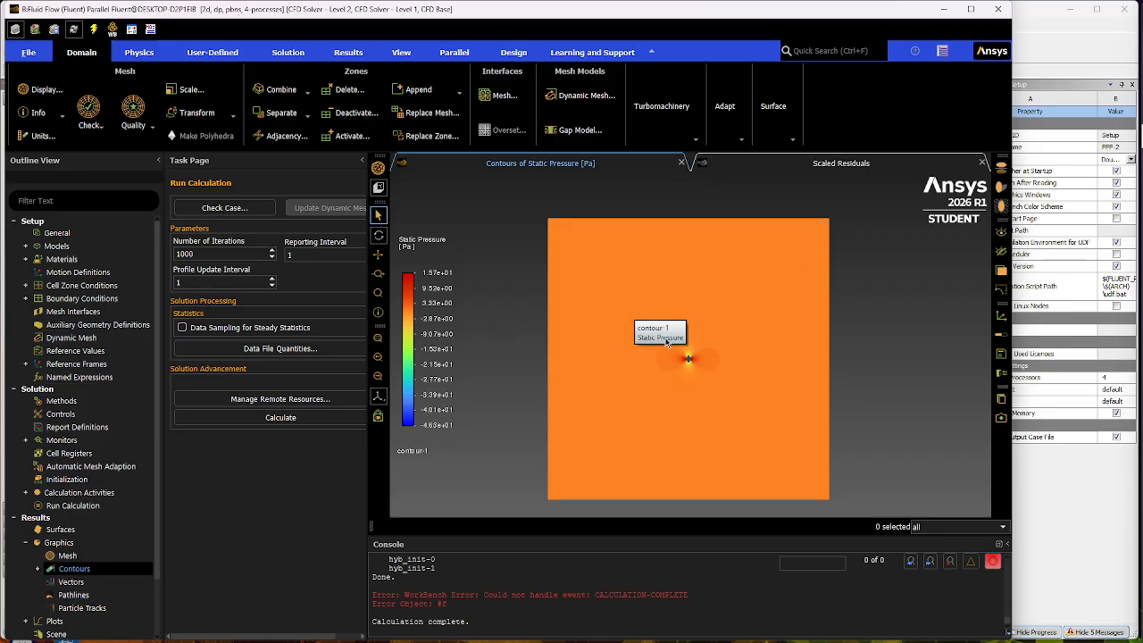
- Edit contour-1 to show velocity magnitude again, then save and display it
click(39, 568)
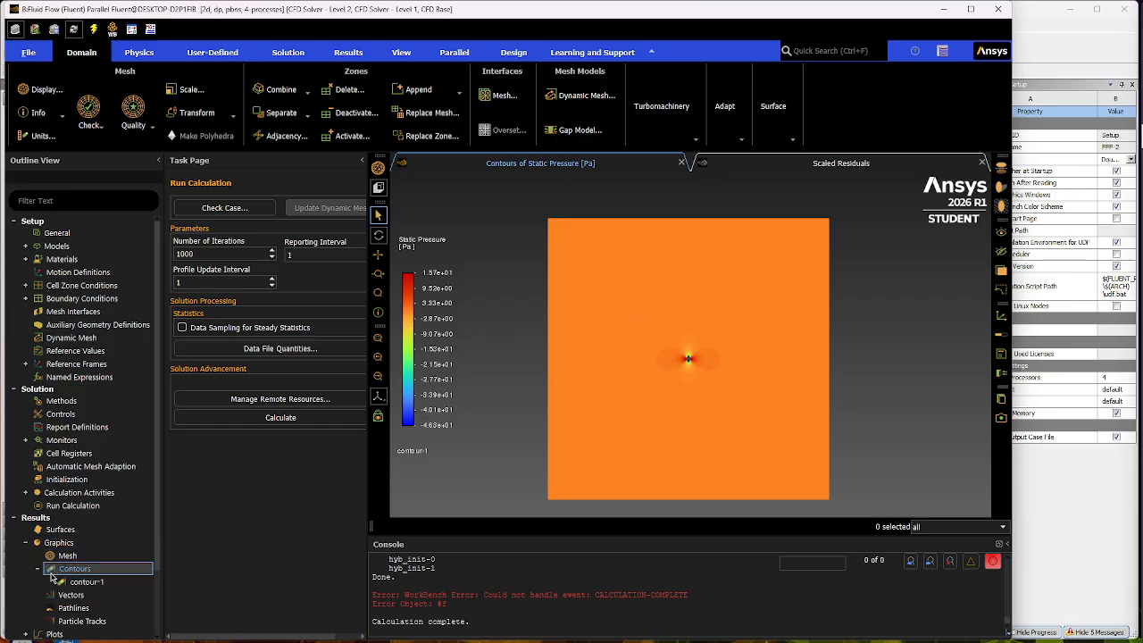
double_click(90, 581)
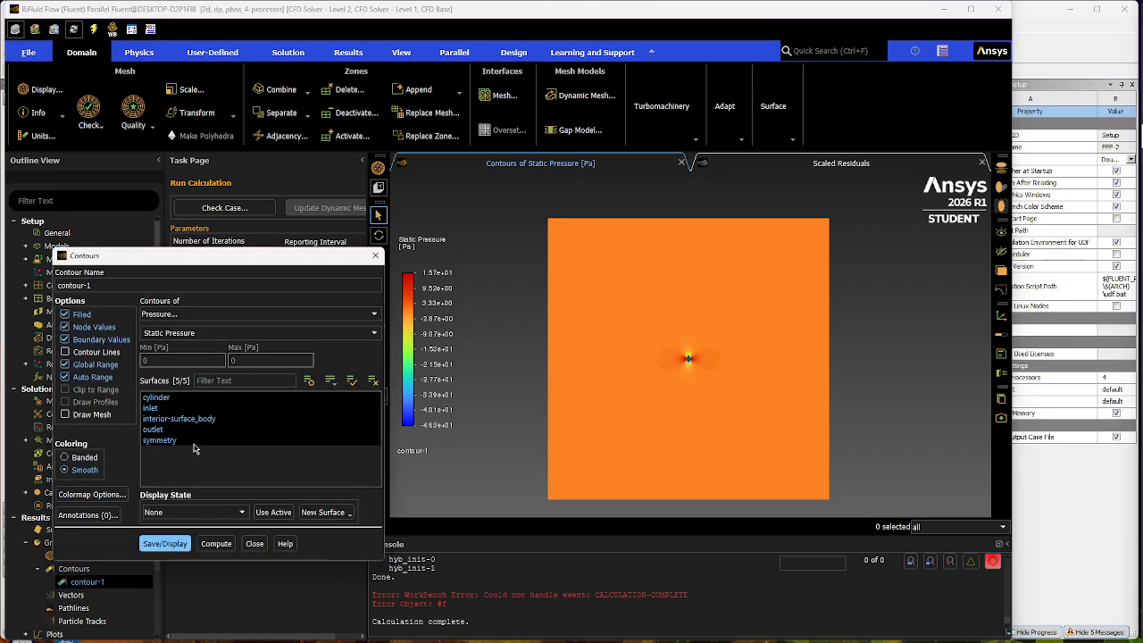
click(268, 314)
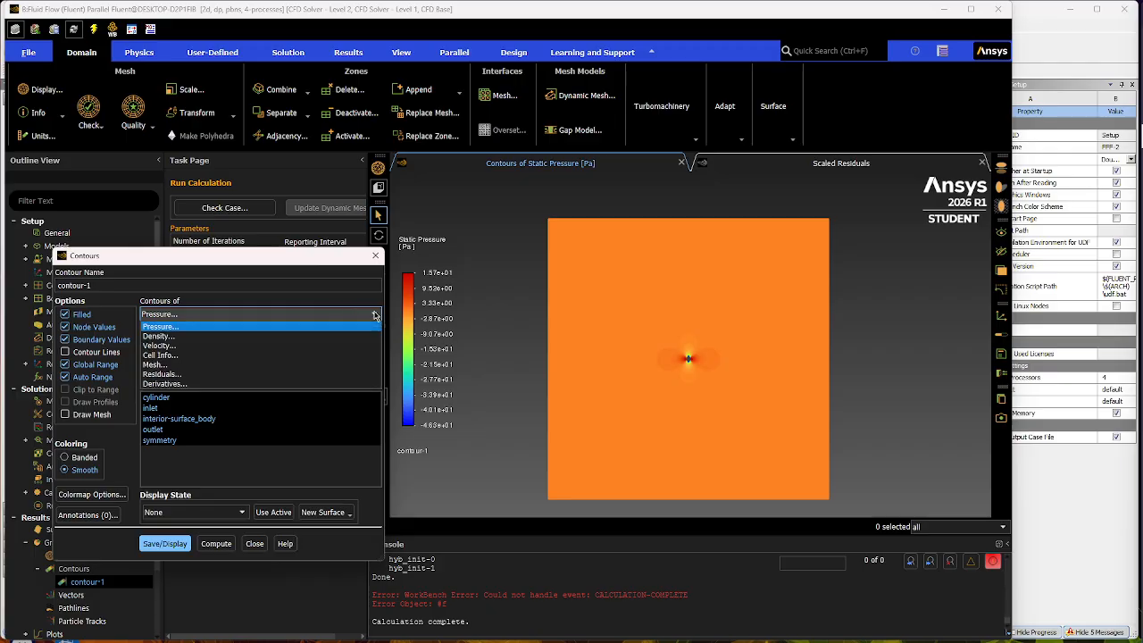
click(165, 345)
click(164, 543)
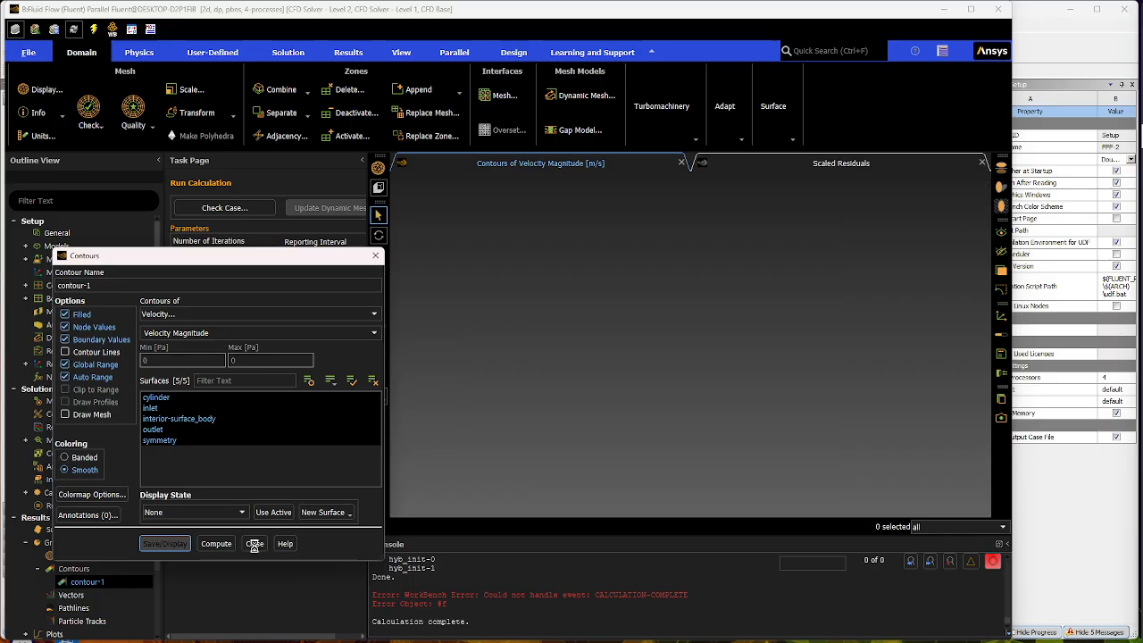
click(255, 544)
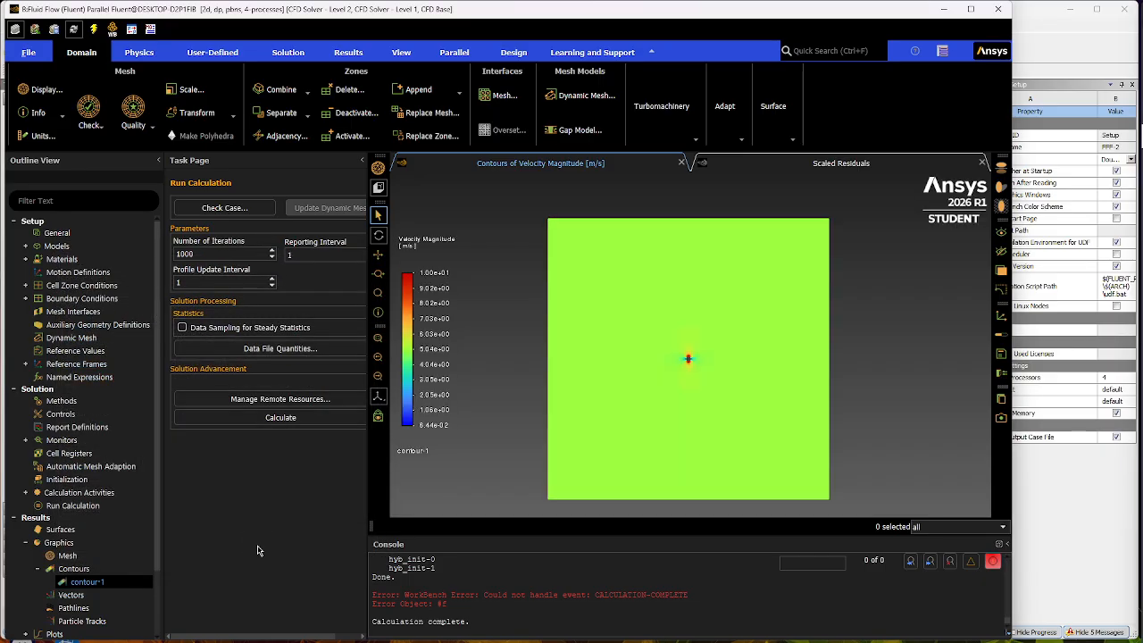
- Create and display pathlines-1 released from the inlet, colored by velocity magnitude, with 3000 steps
click(39, 569)
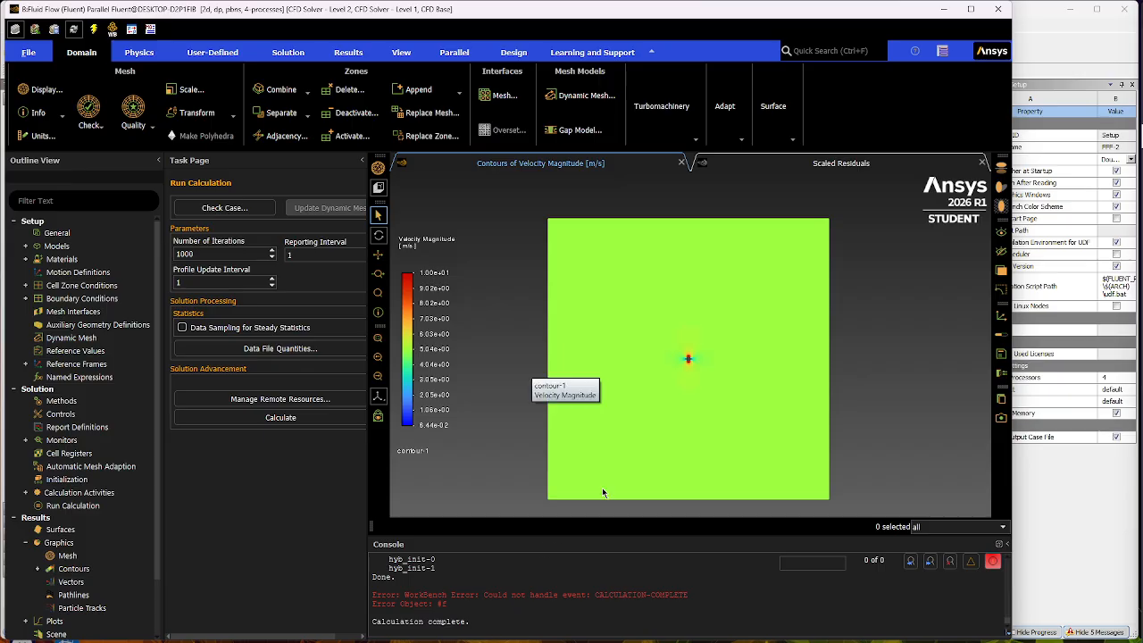
double_click(107, 597)
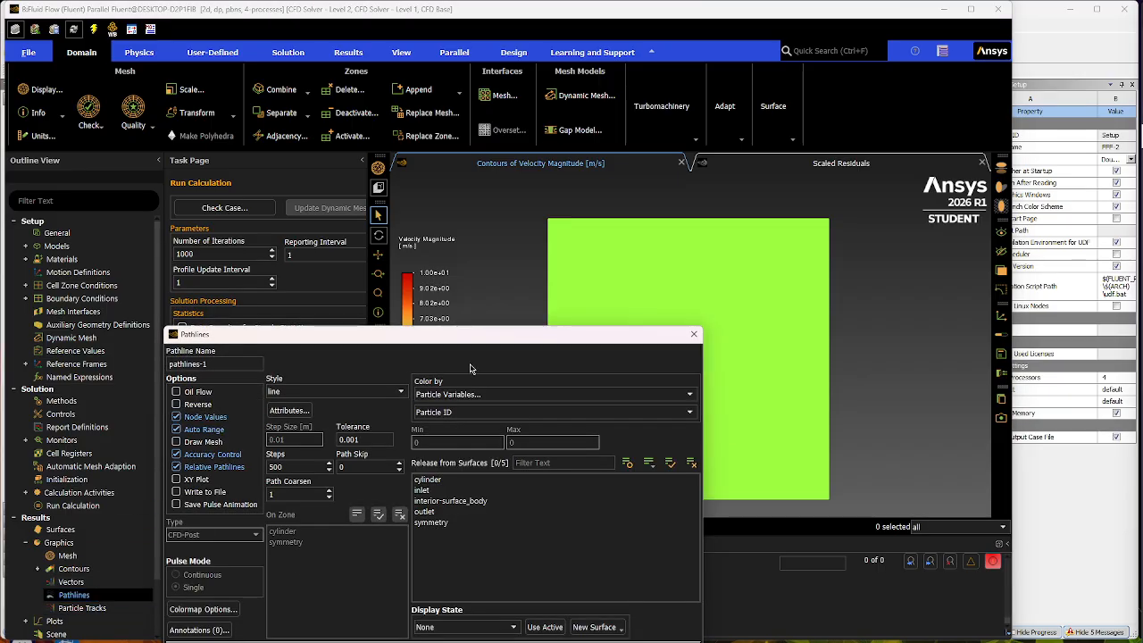
drag(489, 344, 355, 195)
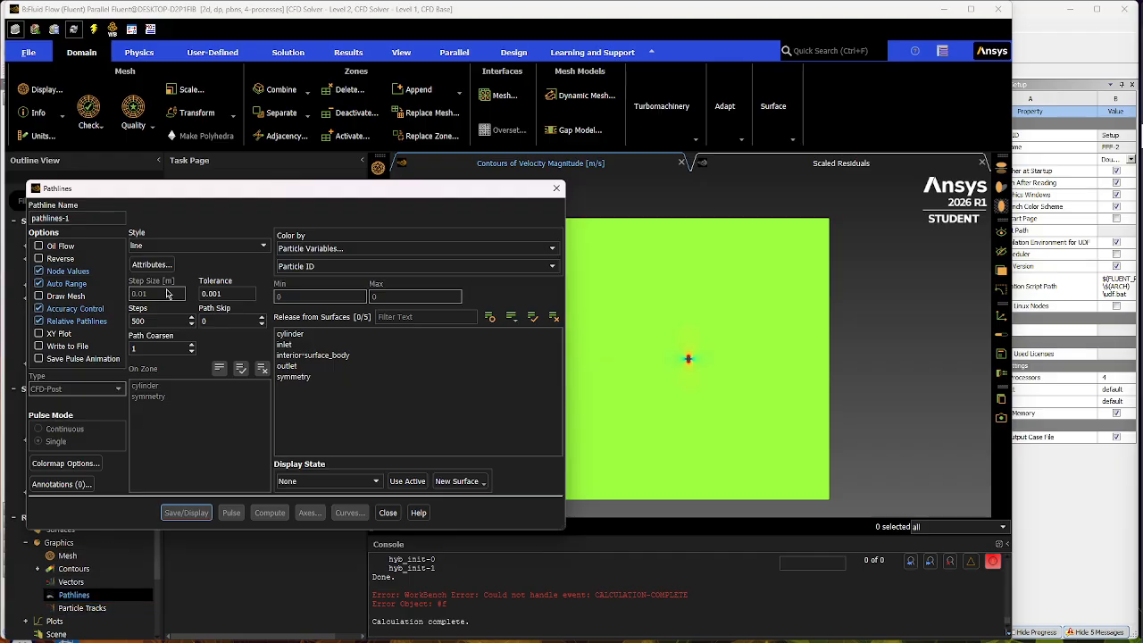
drag(252, 189, 543, 210)
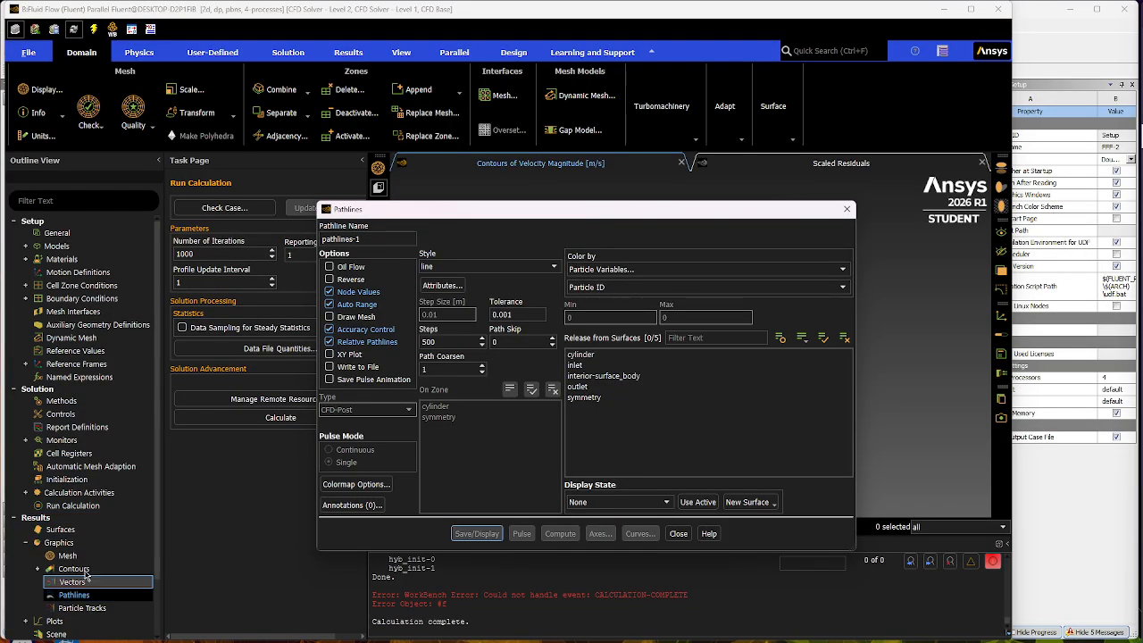
drag(625, 211, 351, 190)
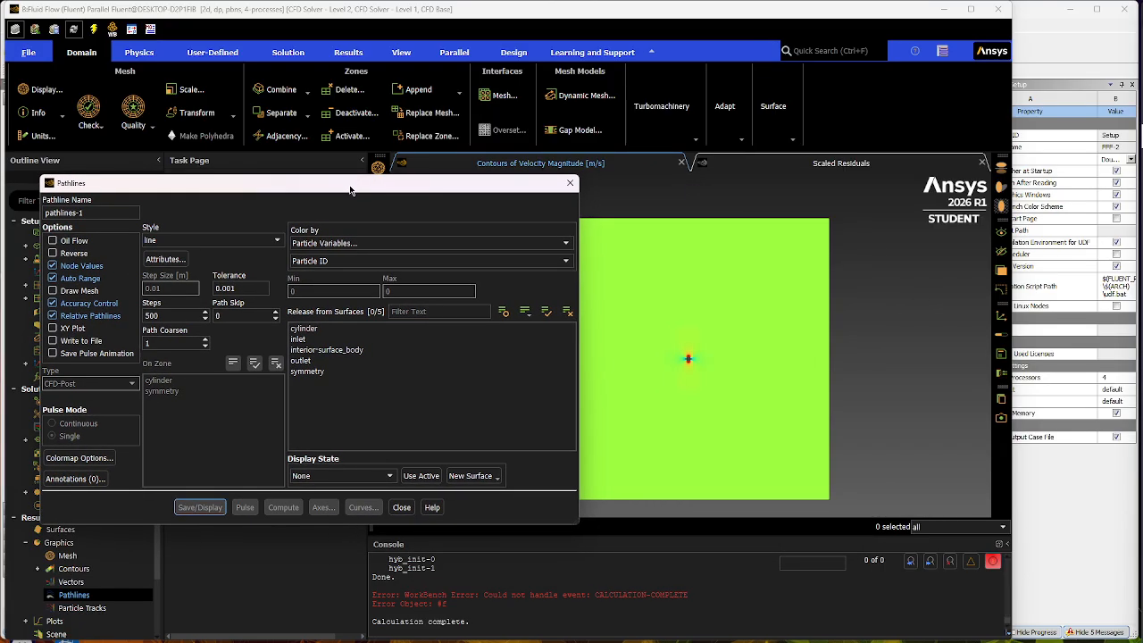
click(309, 339)
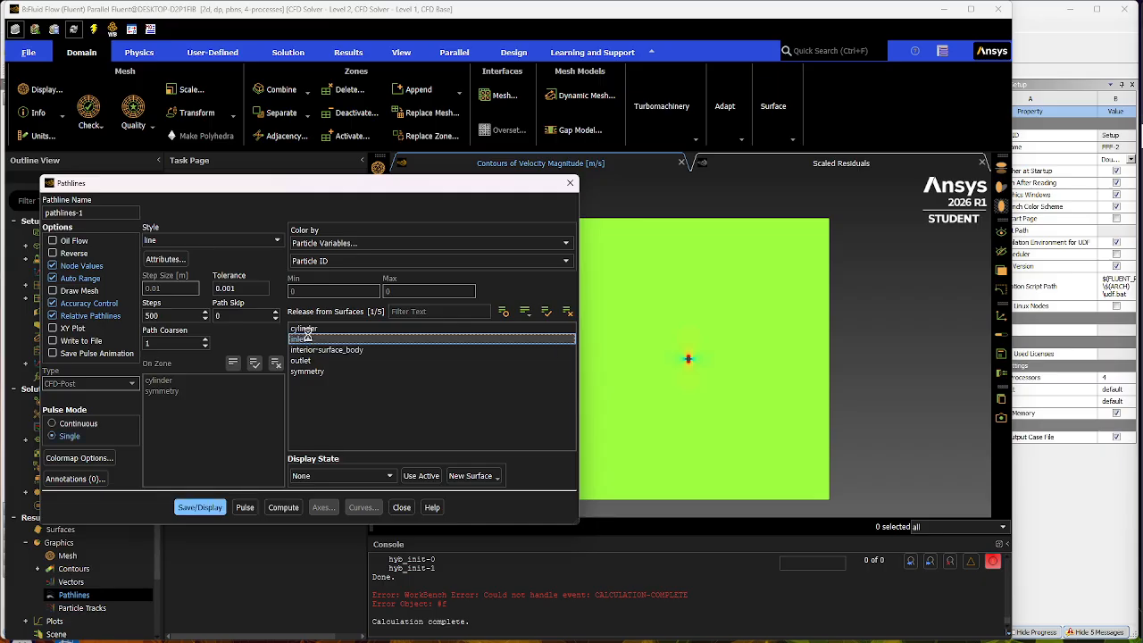
click(568, 244)
click(324, 280)
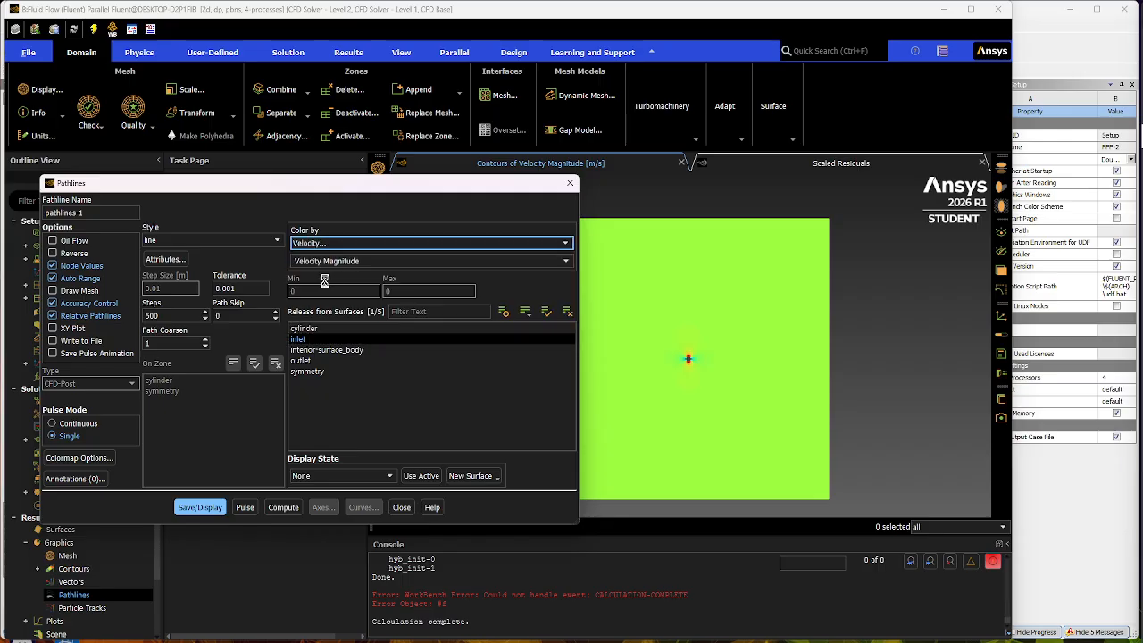
double_click(181, 317)
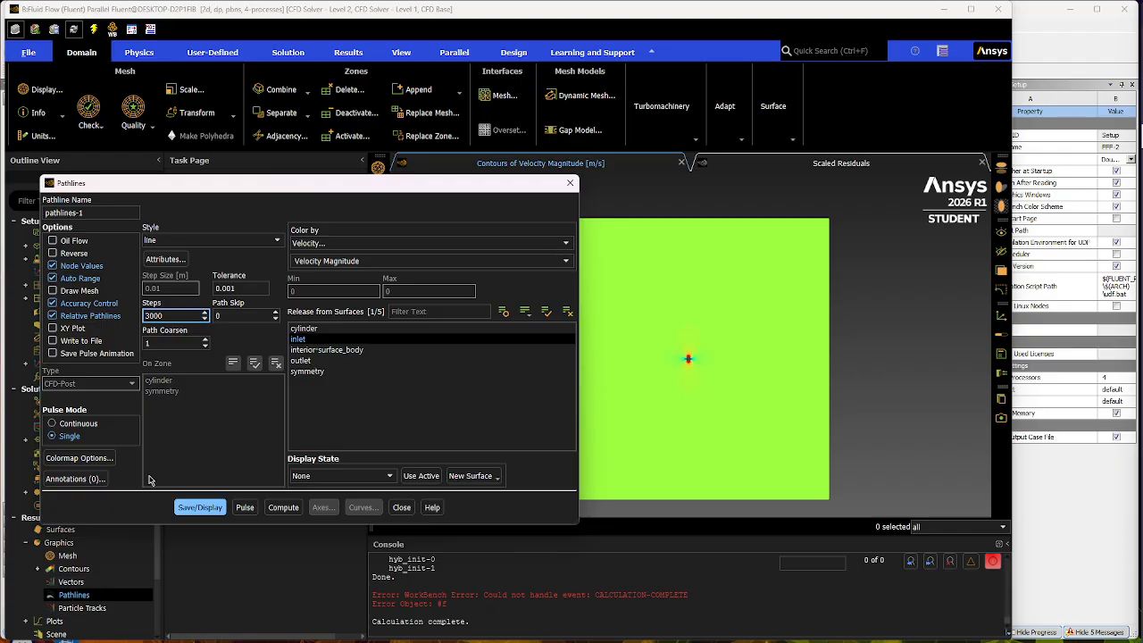
click(201, 509)
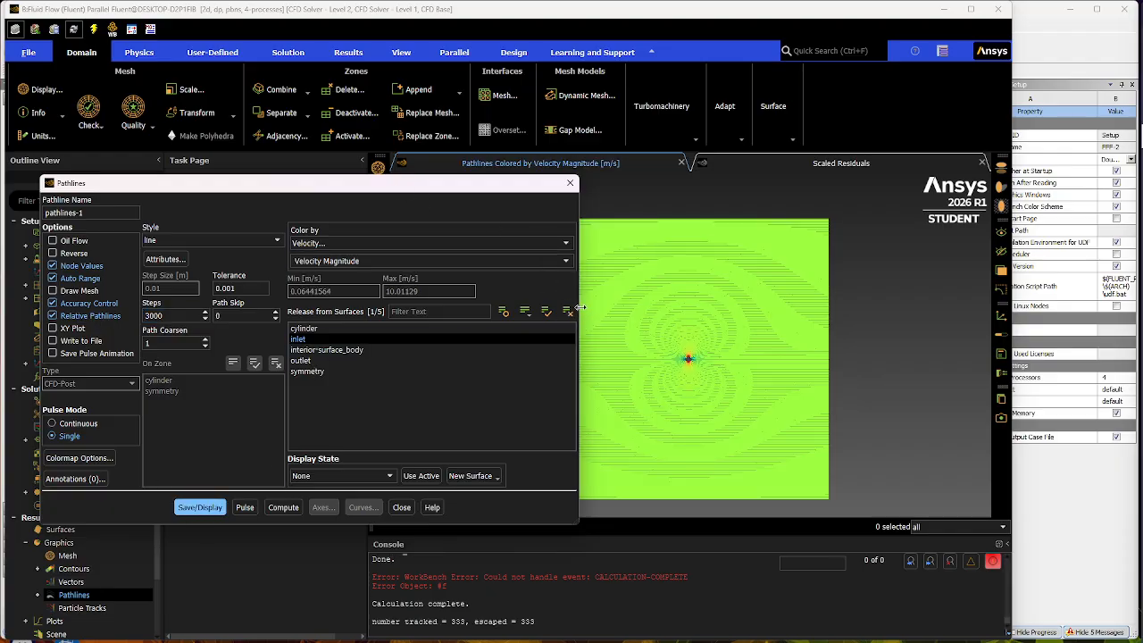
- Examine the pathlines around the cylinder up close and across the whole domain, then close the Pathlines dialog
drag(580, 308, 460, 316)
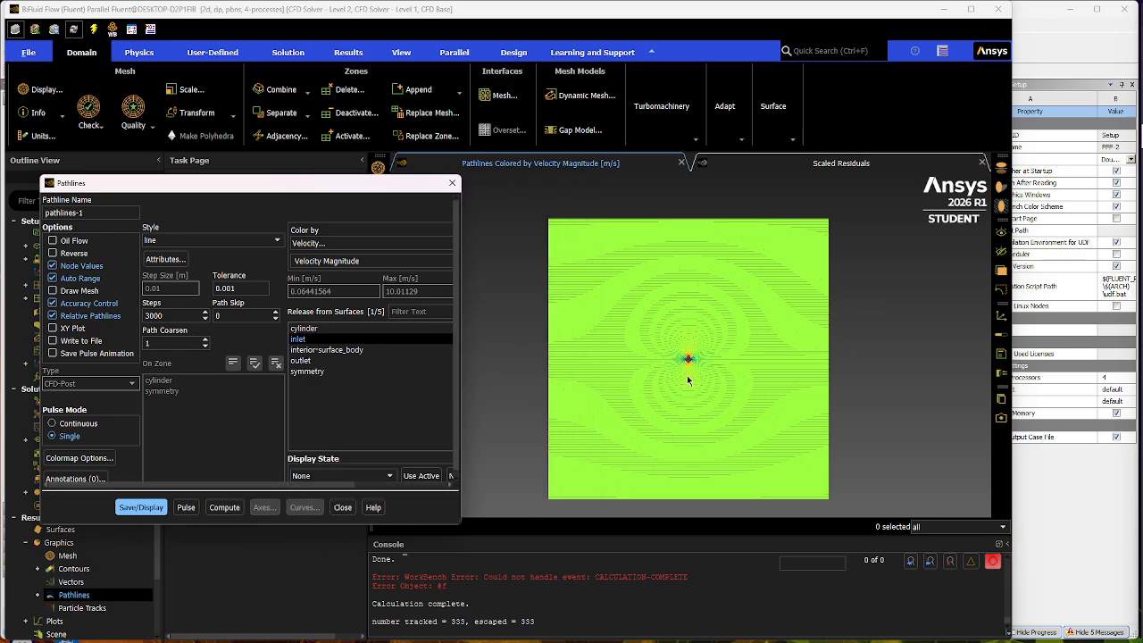
scroll(687, 380, up, 8)
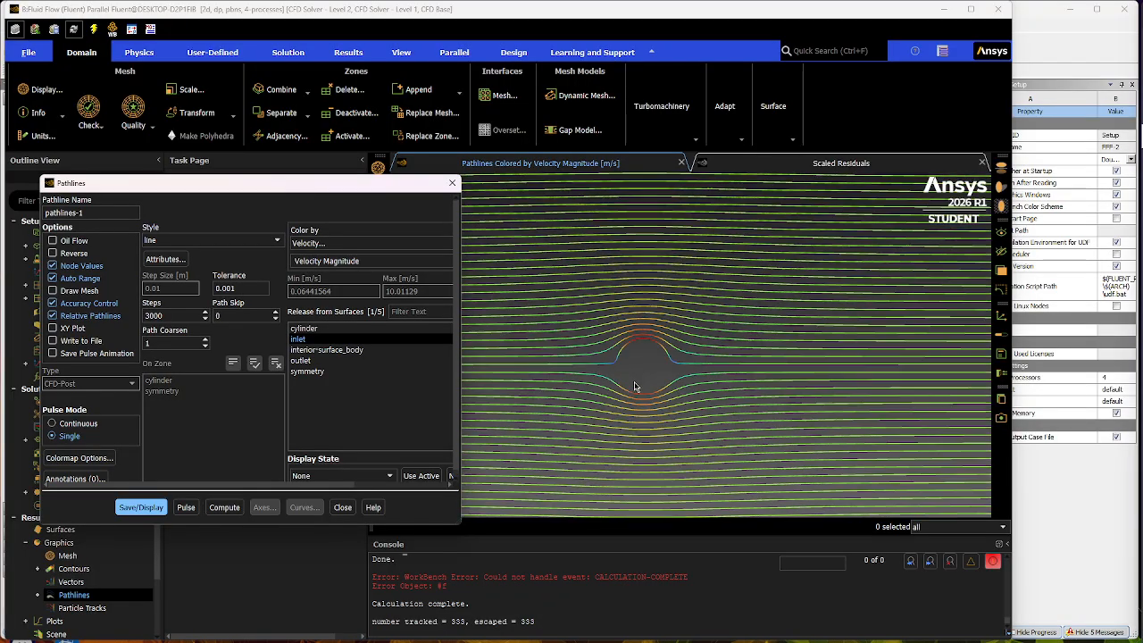
scroll(616, 451, down, 8)
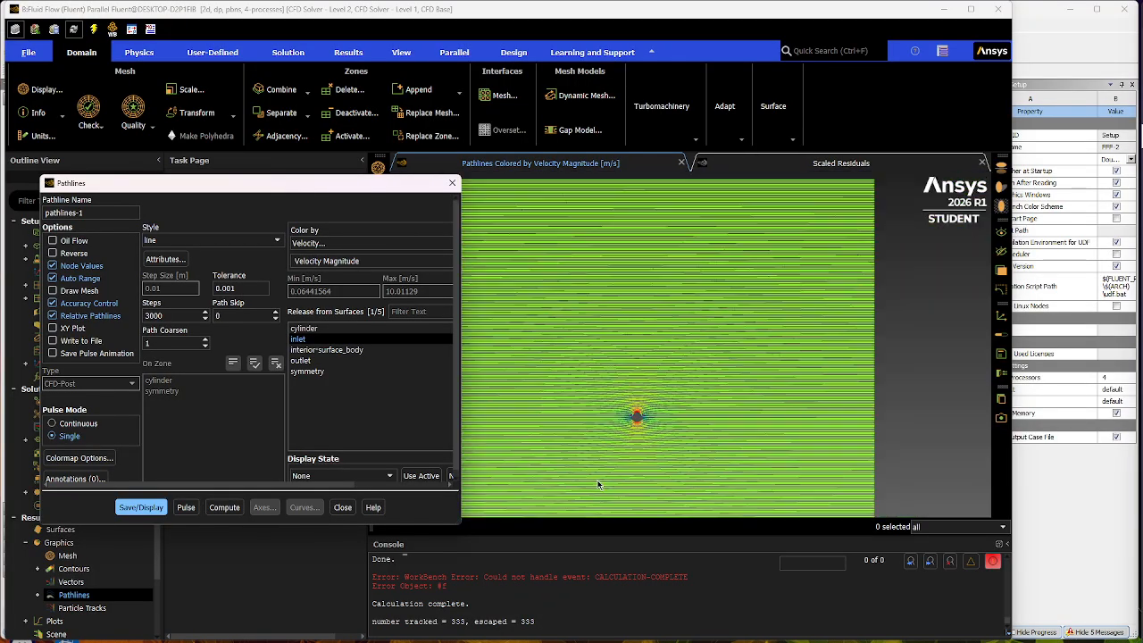
scroll(603, 437, up, 2)
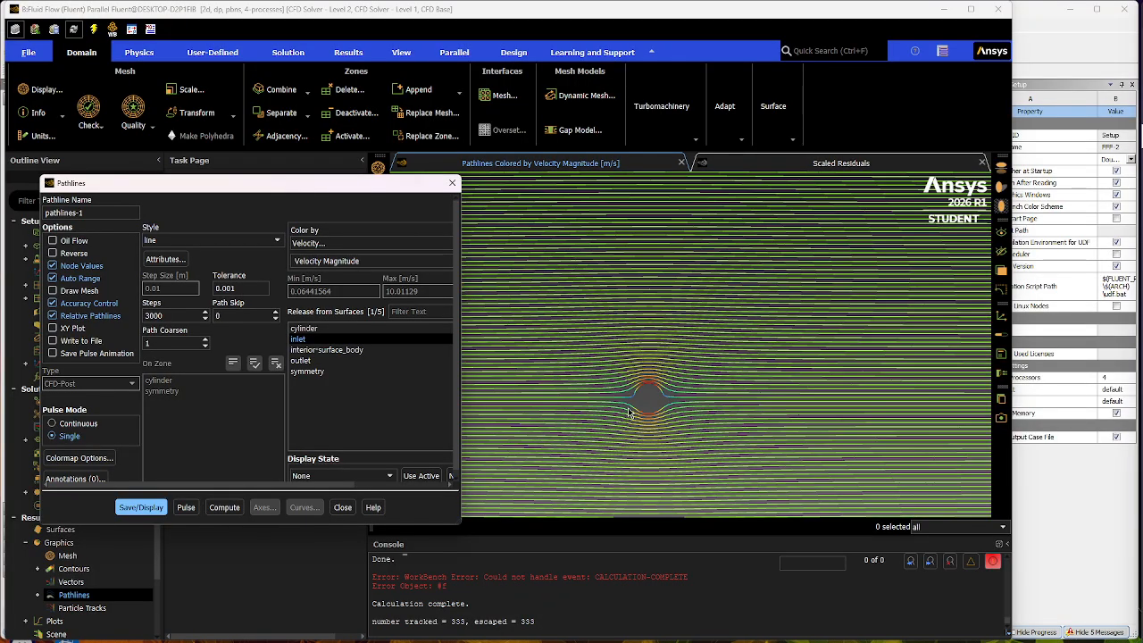
scroll(604, 435, down, 5)
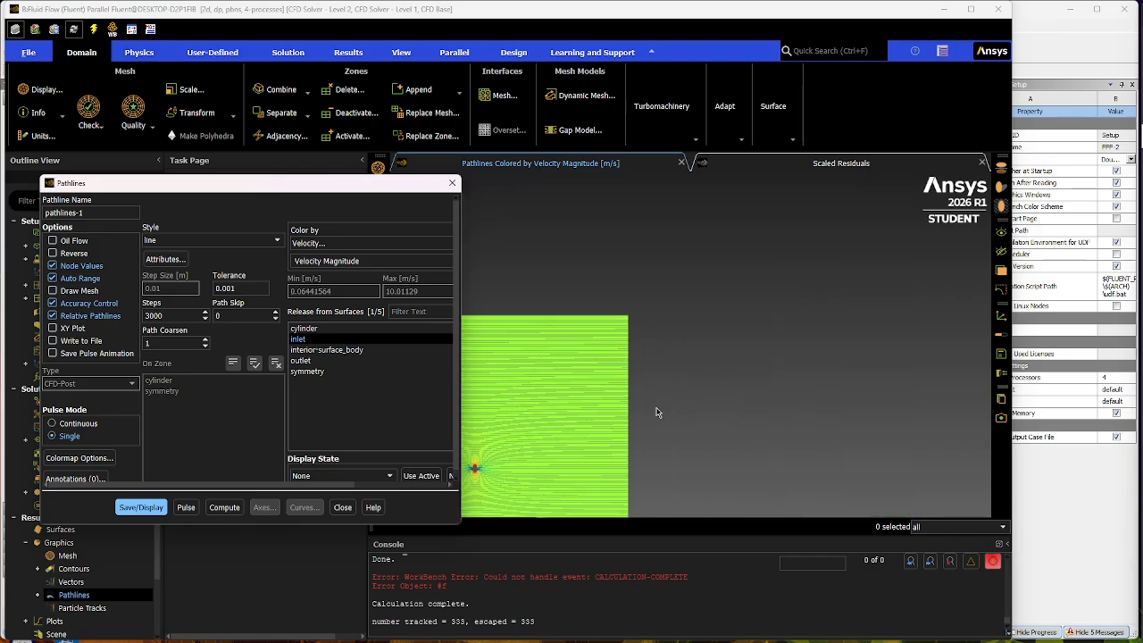
scroll(476, 478, up, 3)
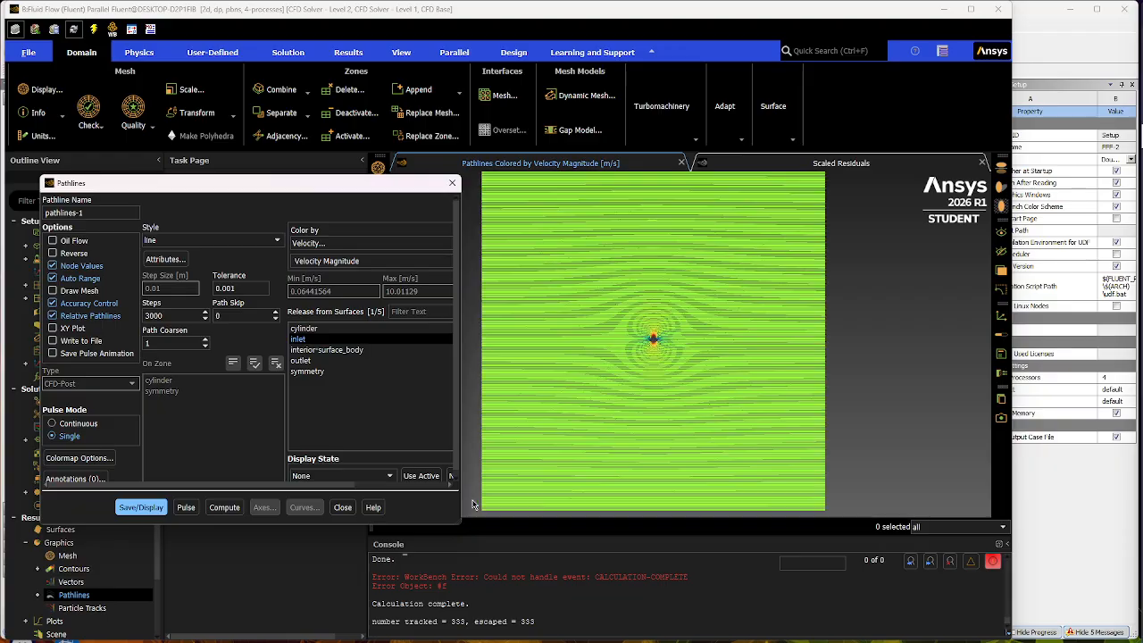
click(452, 182)
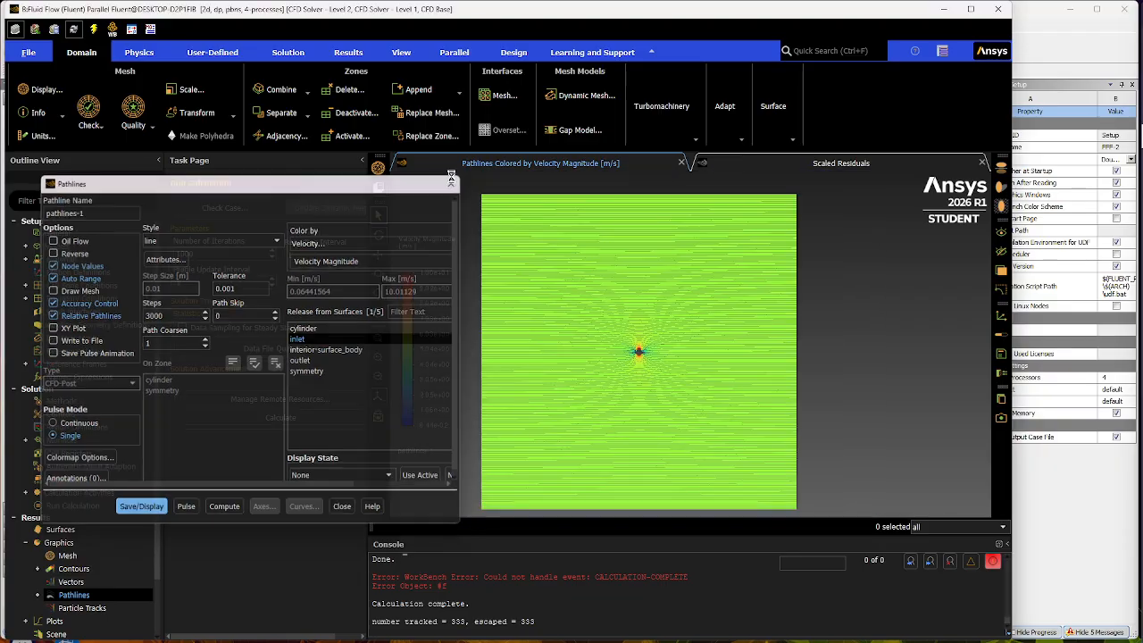
- Switch to Workbench, open the Results of Fluid Flow system B in CFD-Post and orient the view along the Z axis
click(943, 9)
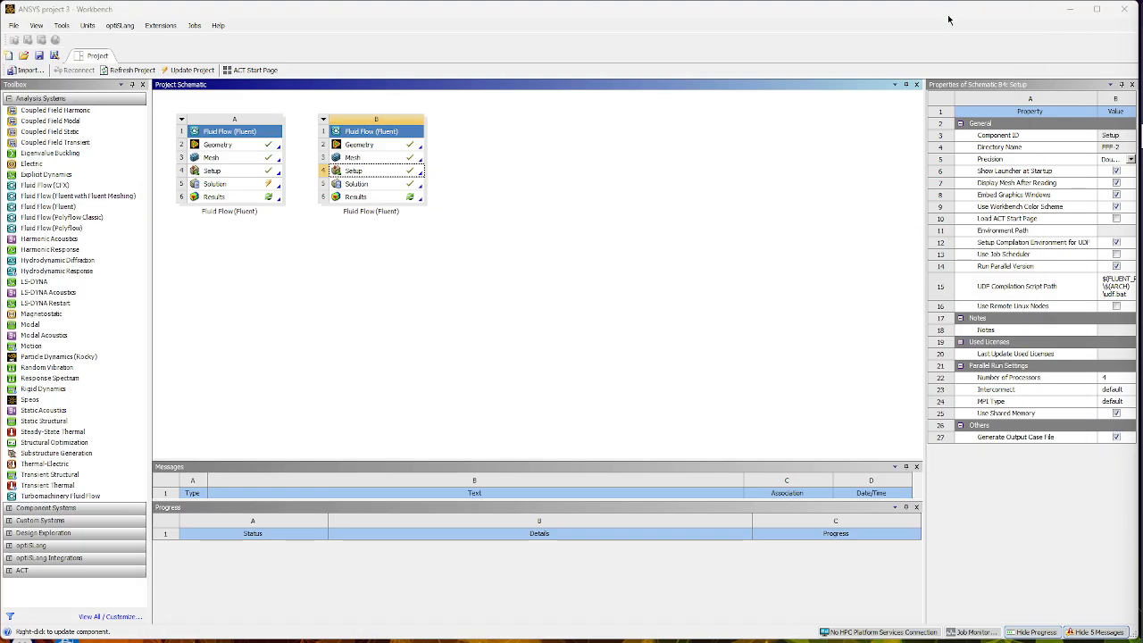
right_click(391, 198)
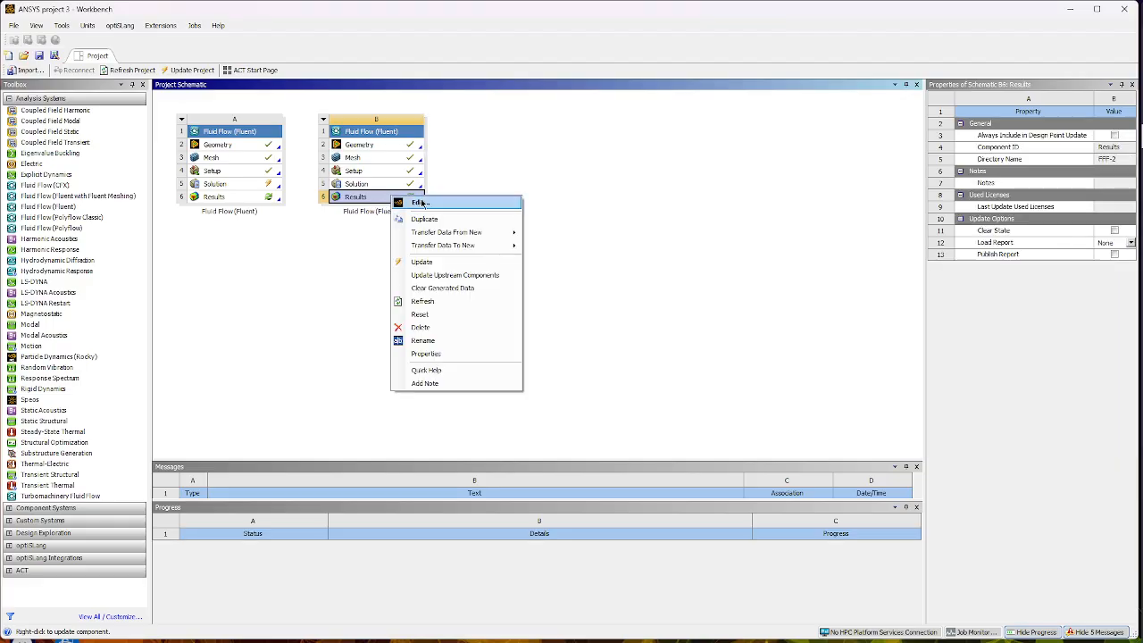
click(419, 203)
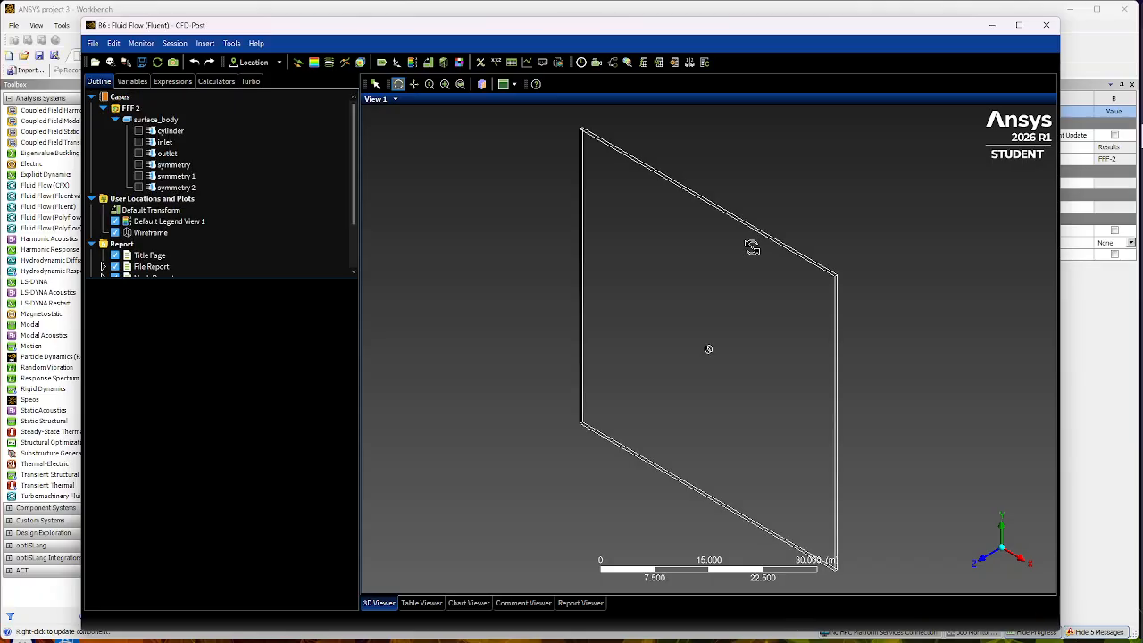
click(987, 560)
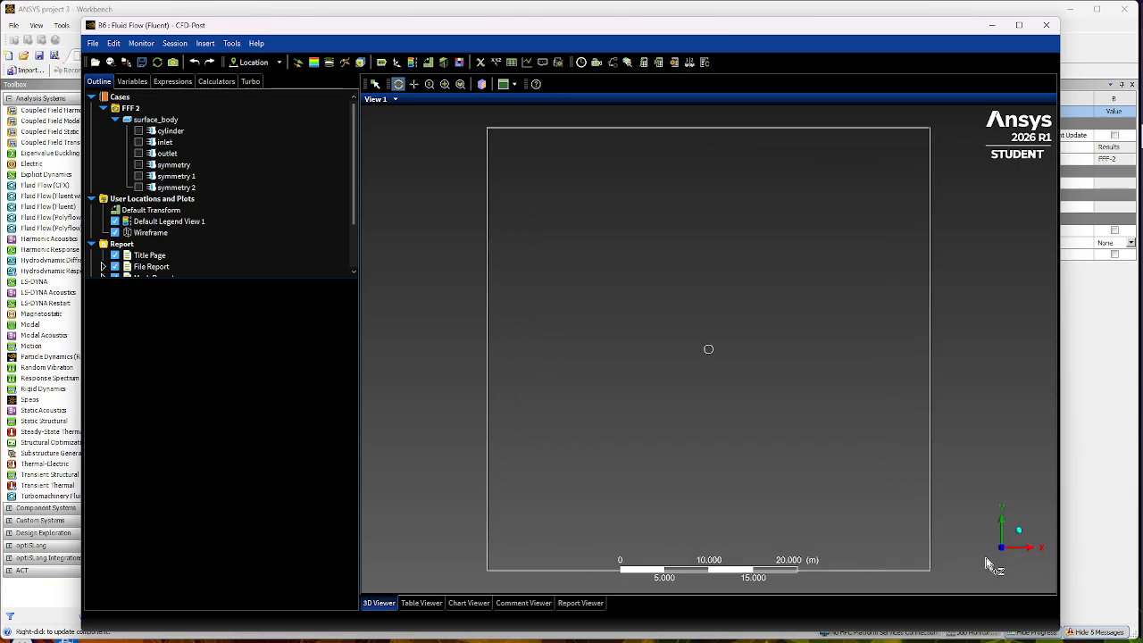
- Insert a streamline with the default name and define it as a Surface Streamline on the symmetry 1 surface
click(329, 62)
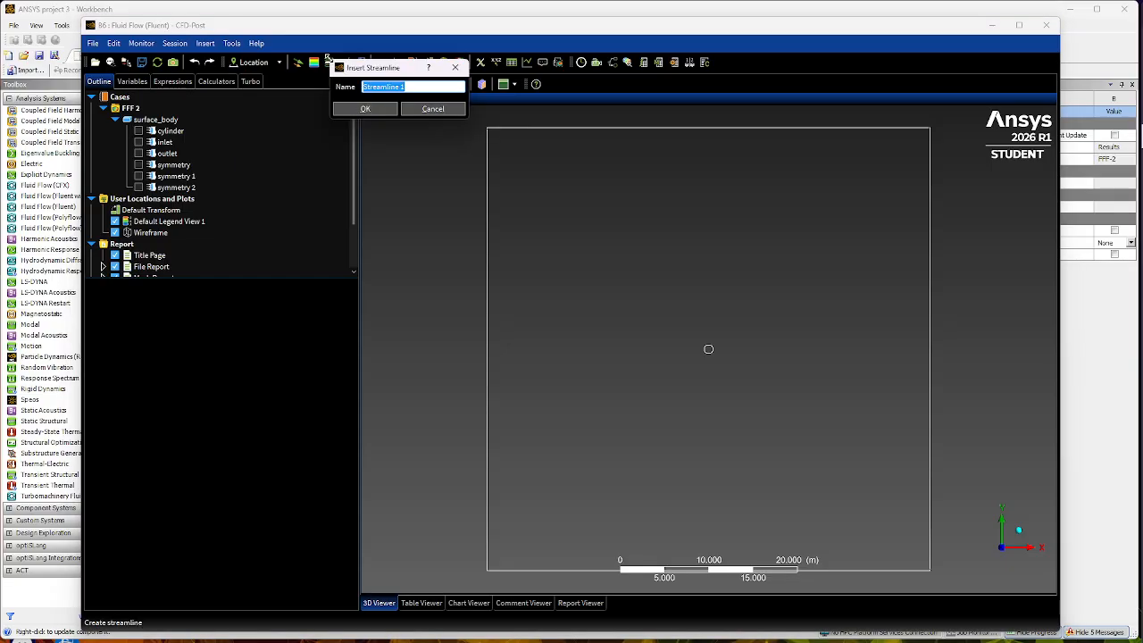
click(365, 109)
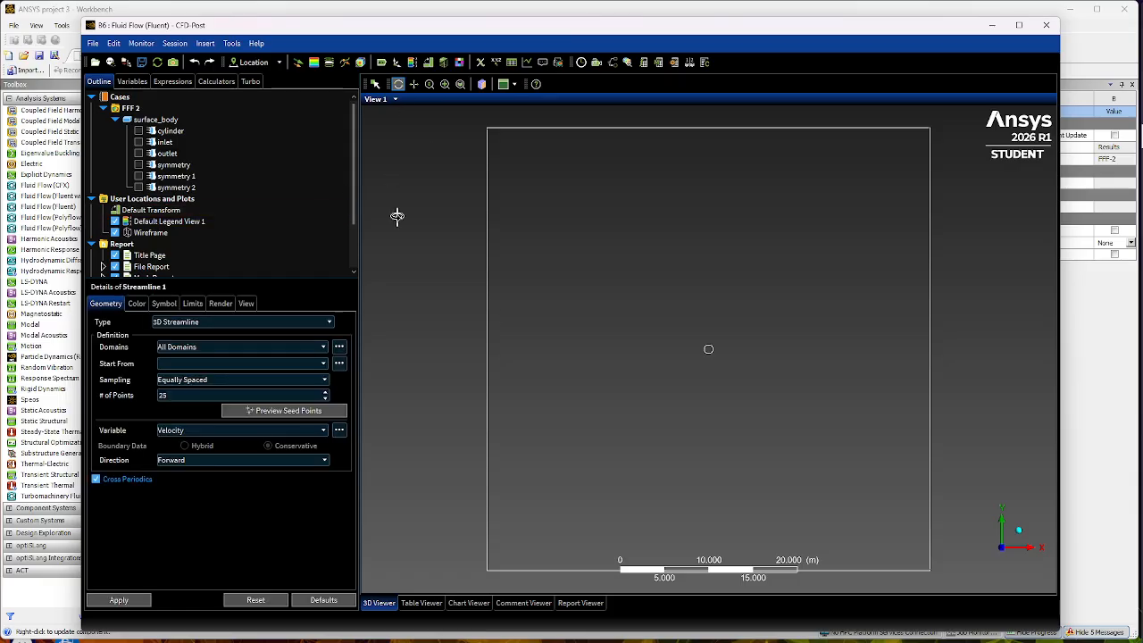
click(326, 323)
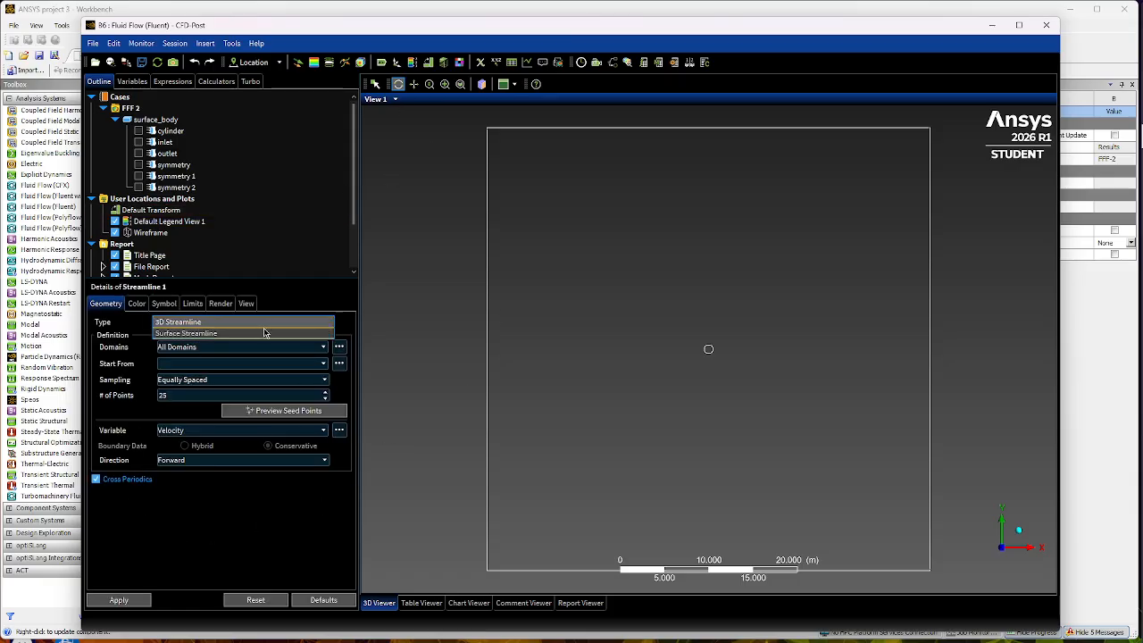
click(183, 333)
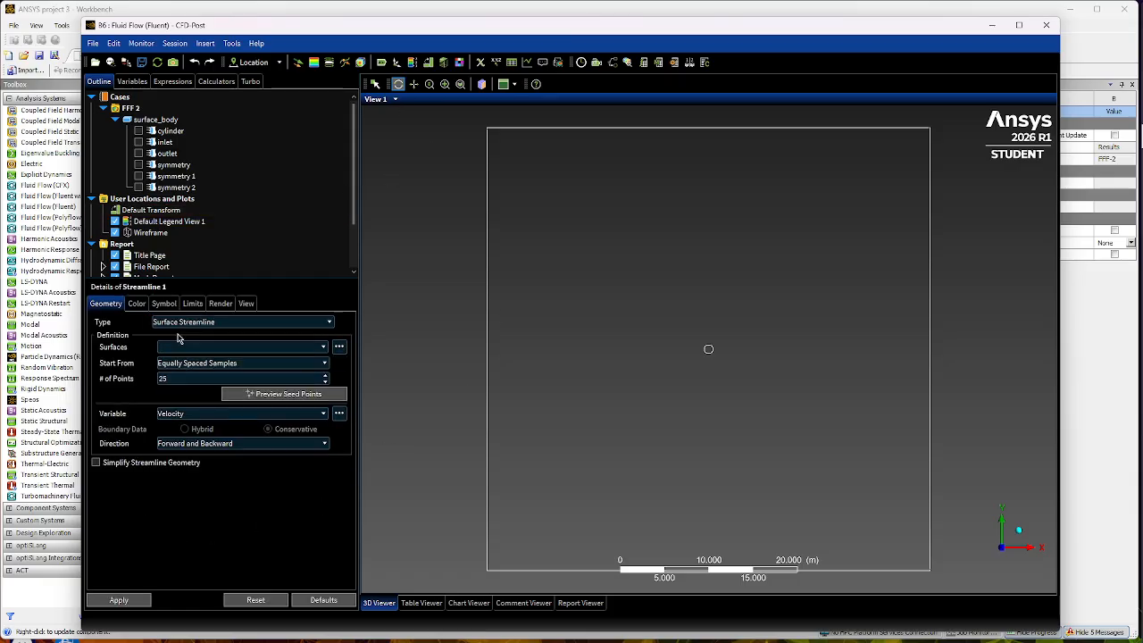
click(324, 349)
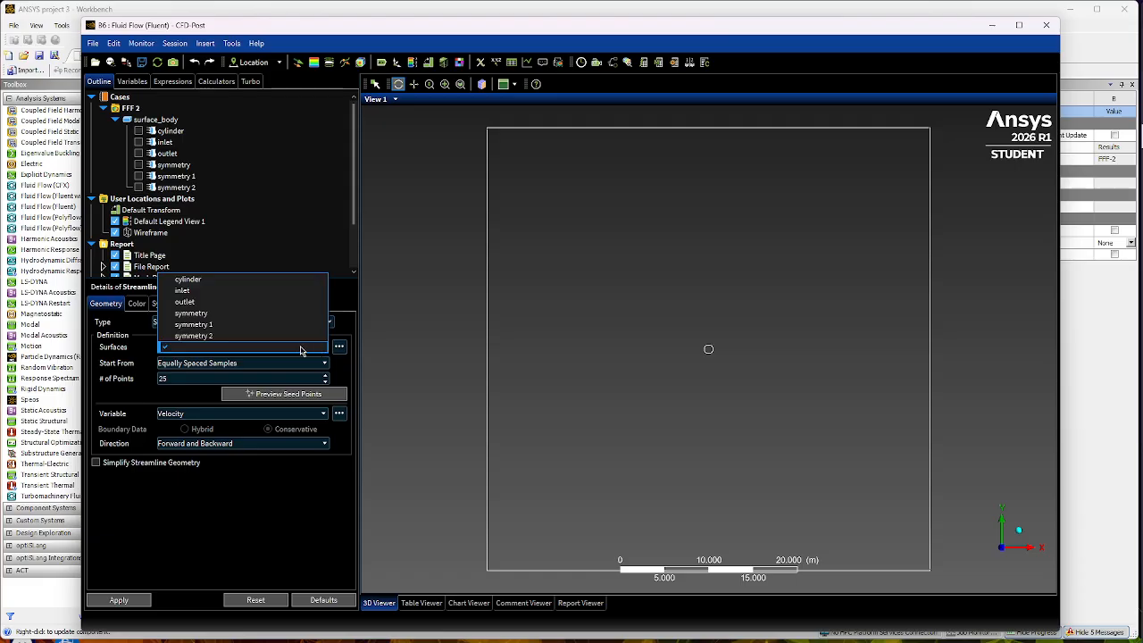
click(197, 325)
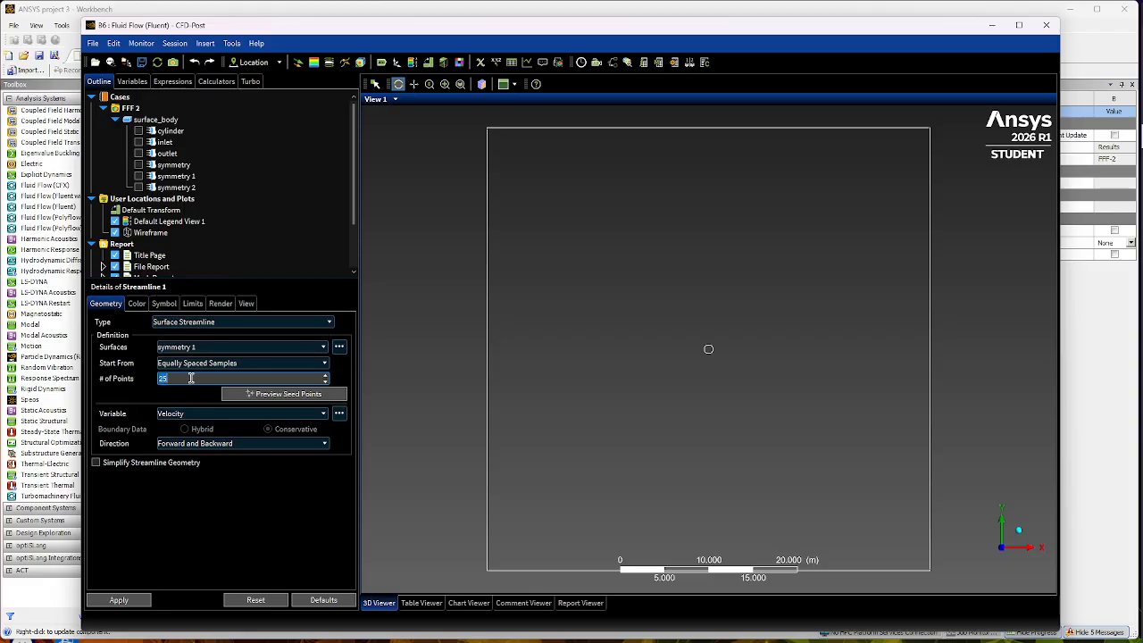
- Set the streamline's number of points to 3000, preview the seed points and apply the streamline
click(190, 377)
text(3000)
click(231, 399)
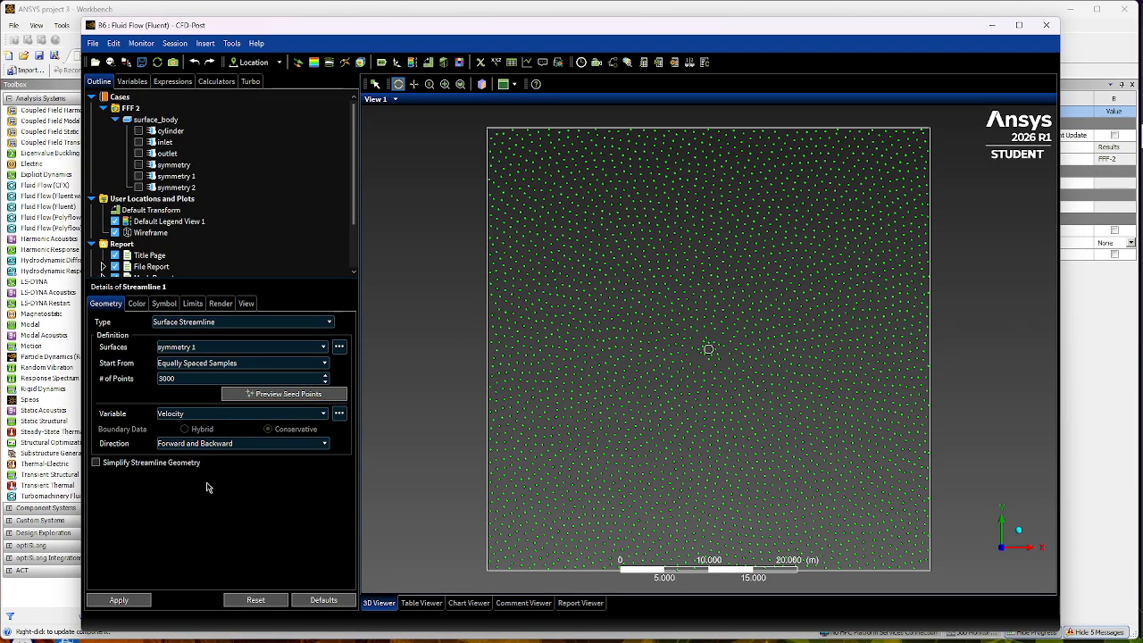
click(326, 376)
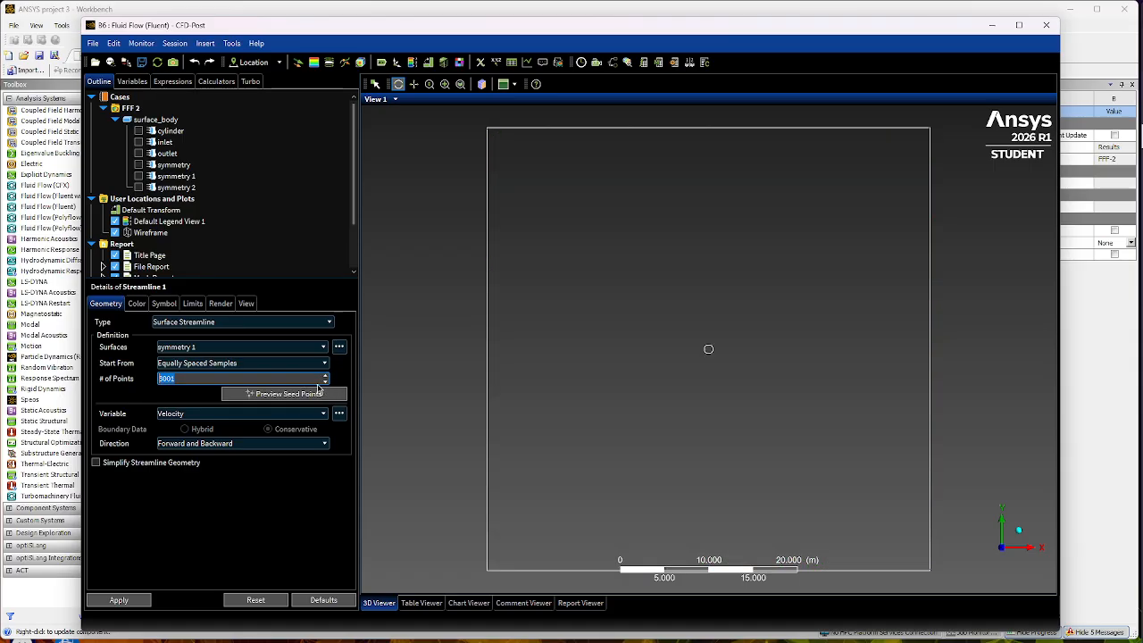
click(273, 381)
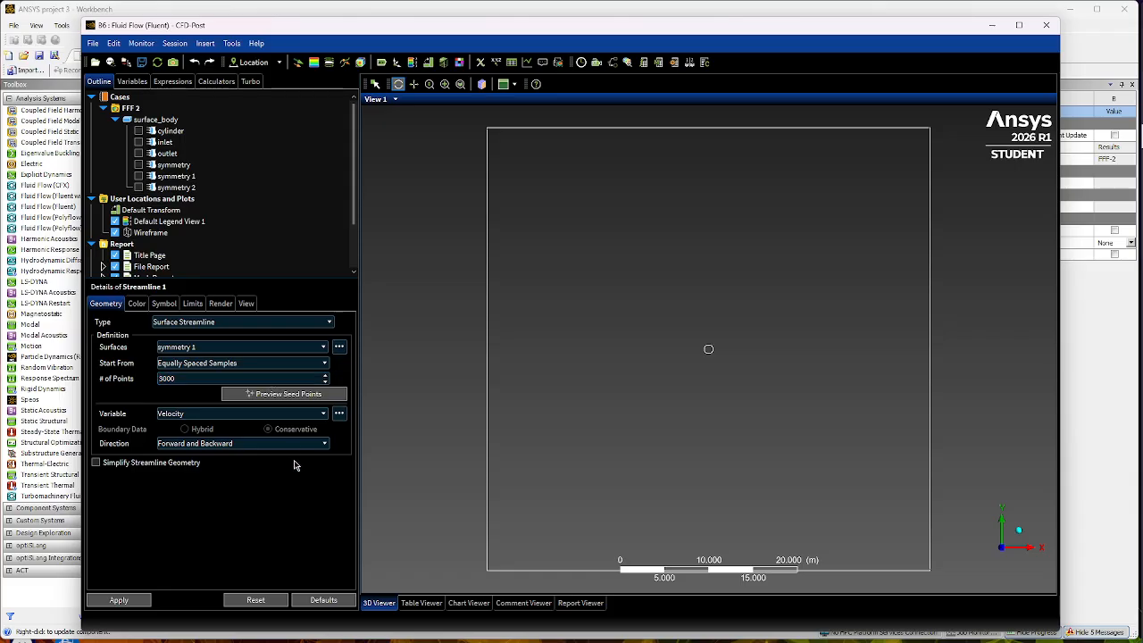
click(116, 600)
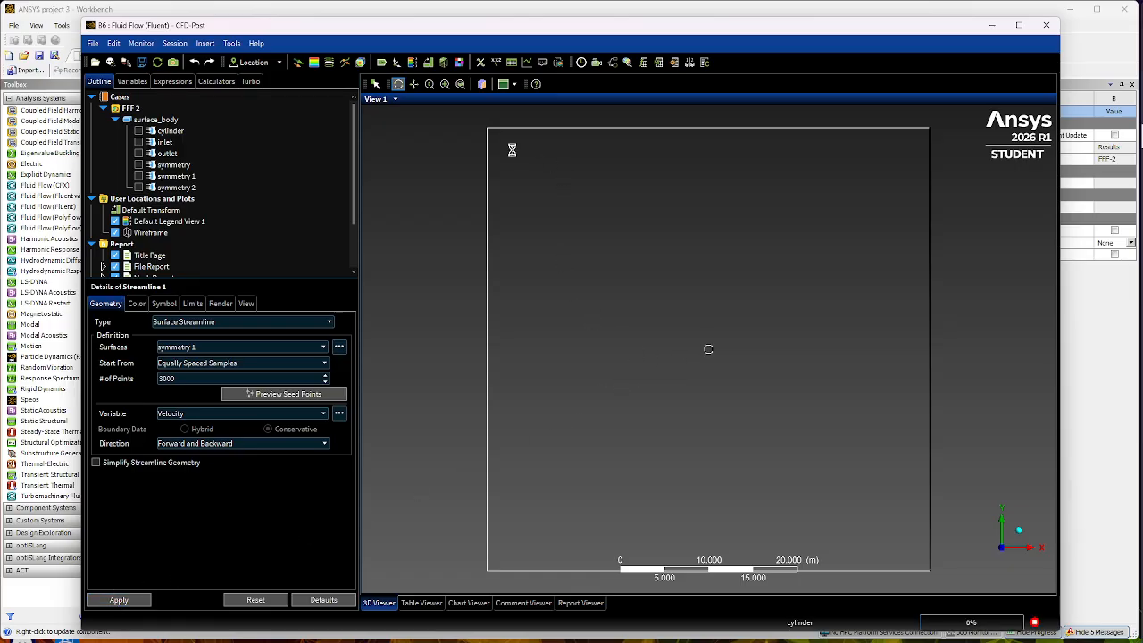
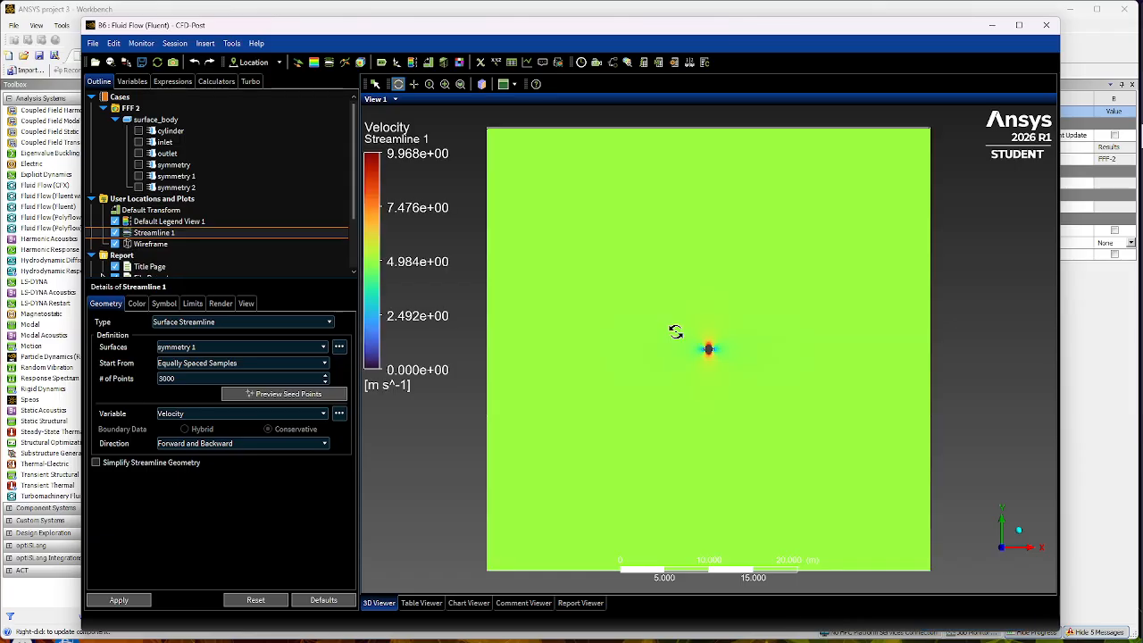
- Examine the surface streamlines around the cylinder up close and across the whole domain, then close CFD-Post and return to Fluent
scroll(709, 350, down, 1)
scroll(711, 350, up, 3)
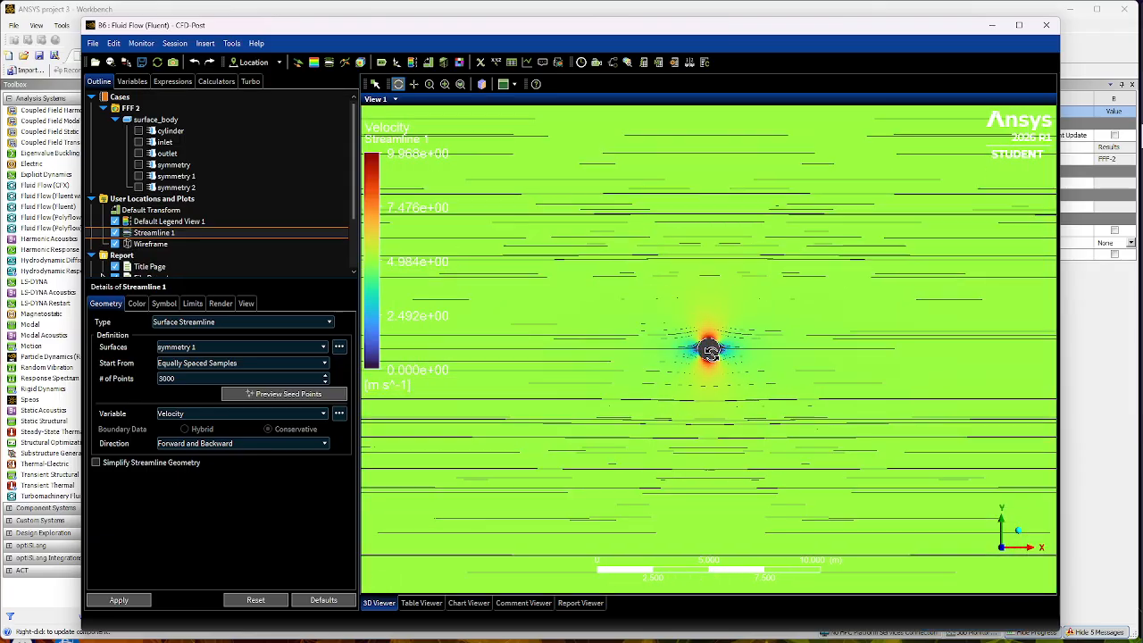
scroll(710, 351, up, 5)
scroll(714, 355, up, 5)
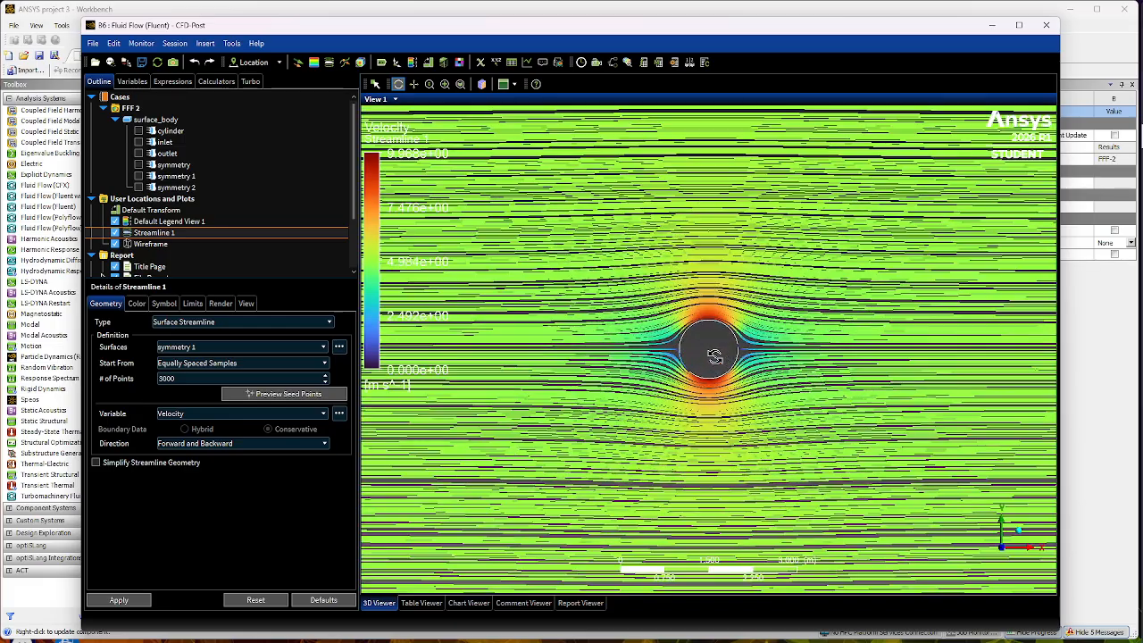
scroll(714, 355, down, 3)
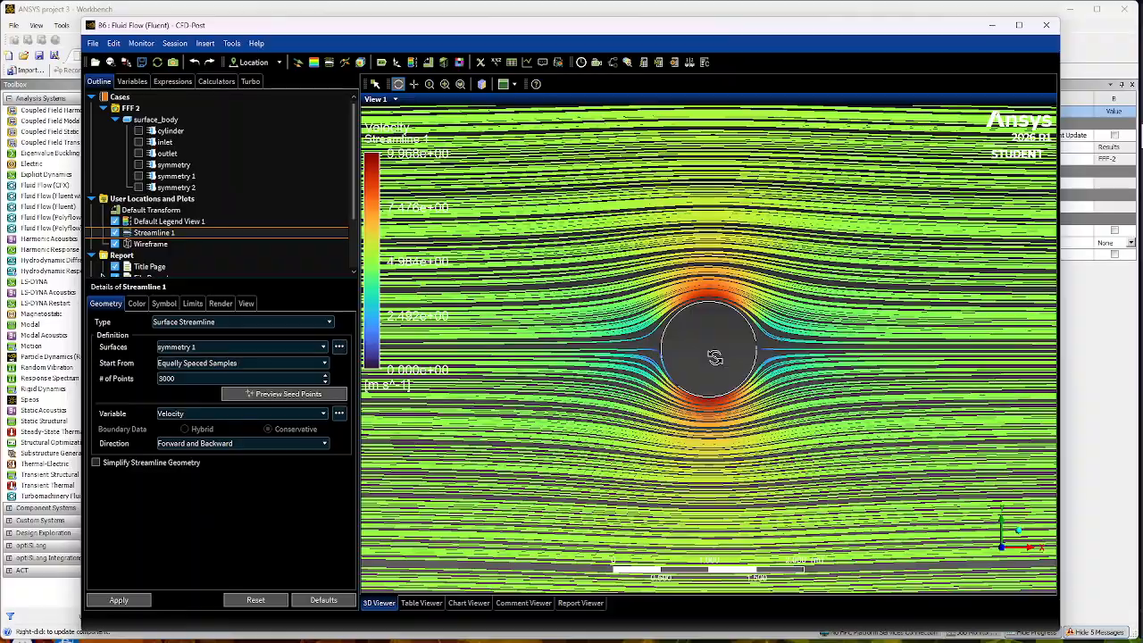
scroll(721, 349, down, 5)
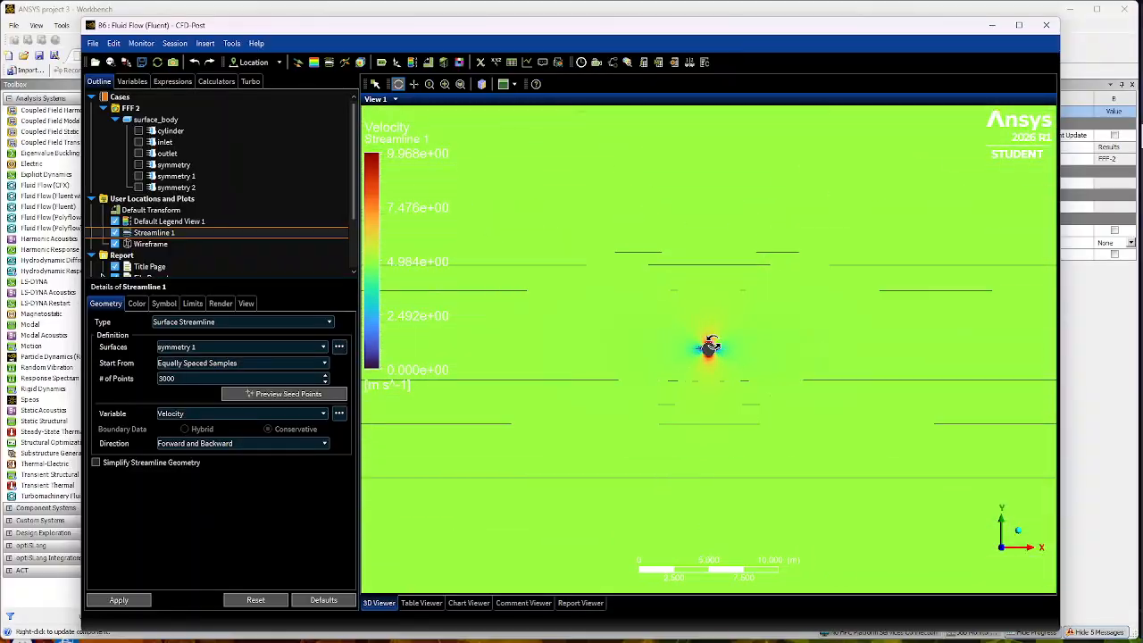
scroll(706, 347, down, 4)
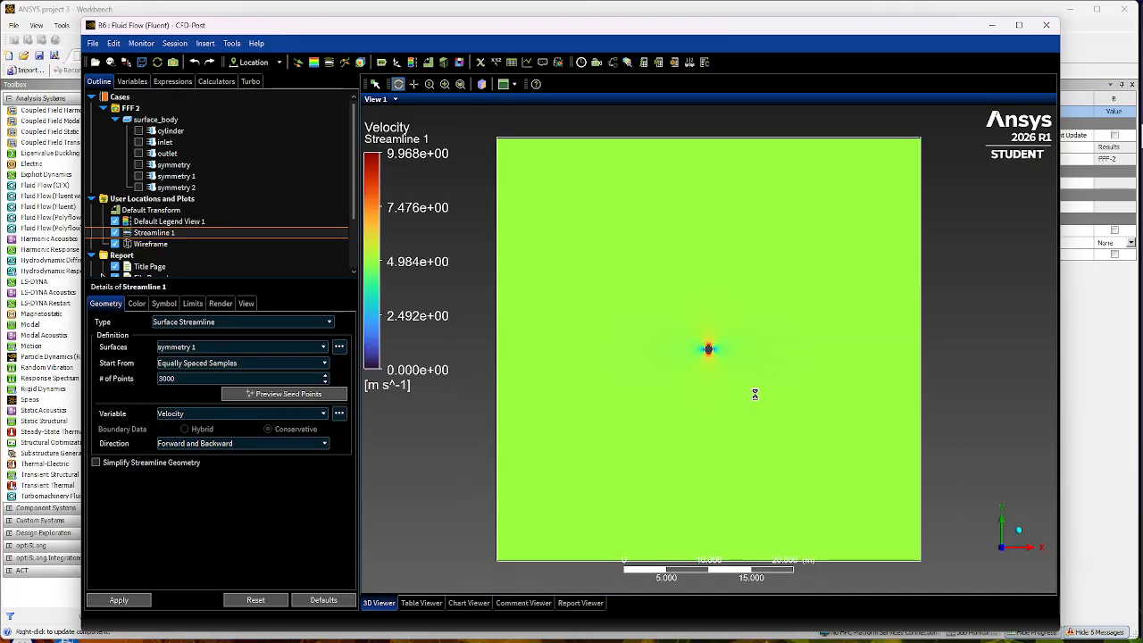
key(alt+F4)
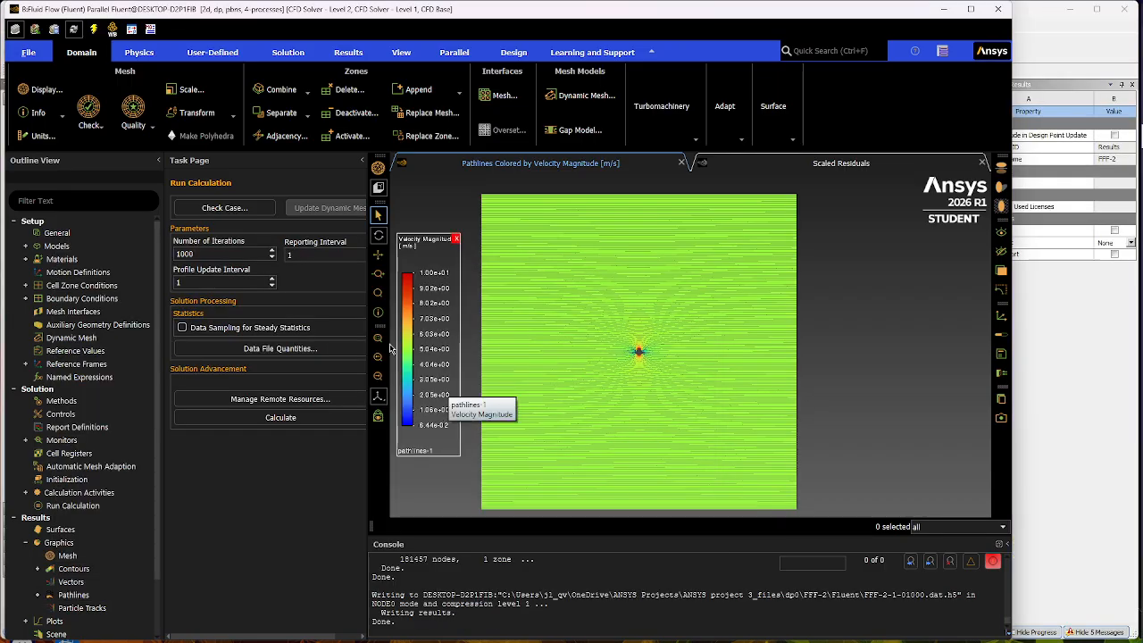
- Create an XY plot of Velocity Magnitude on the cylinder surface along the X direction and inspect the curve from end to end
click(25, 542)
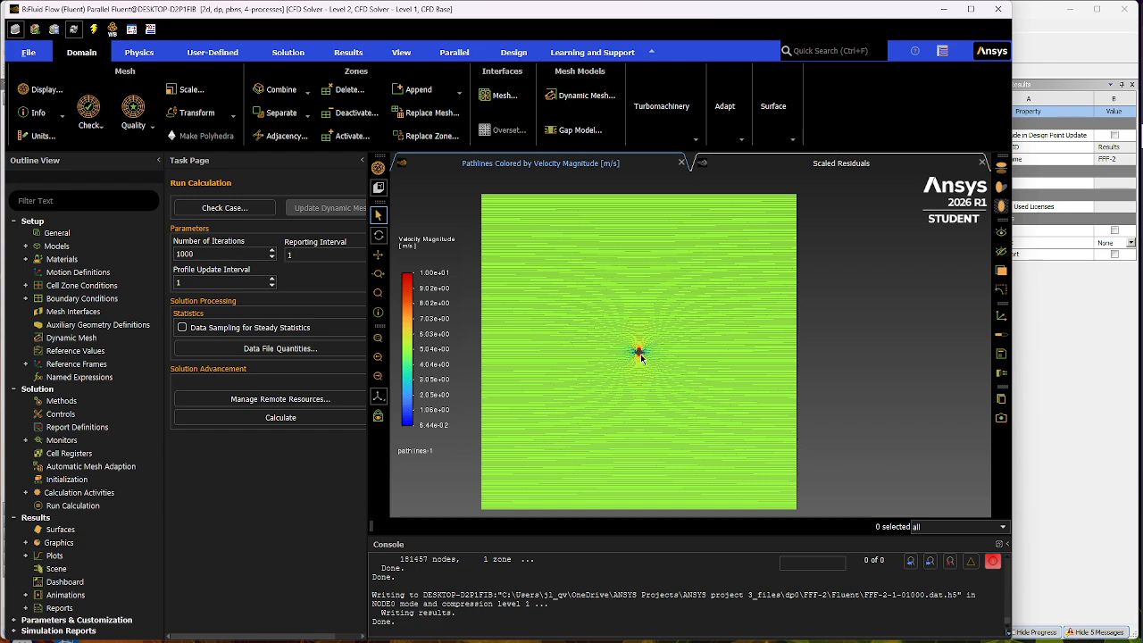
click(26, 556)
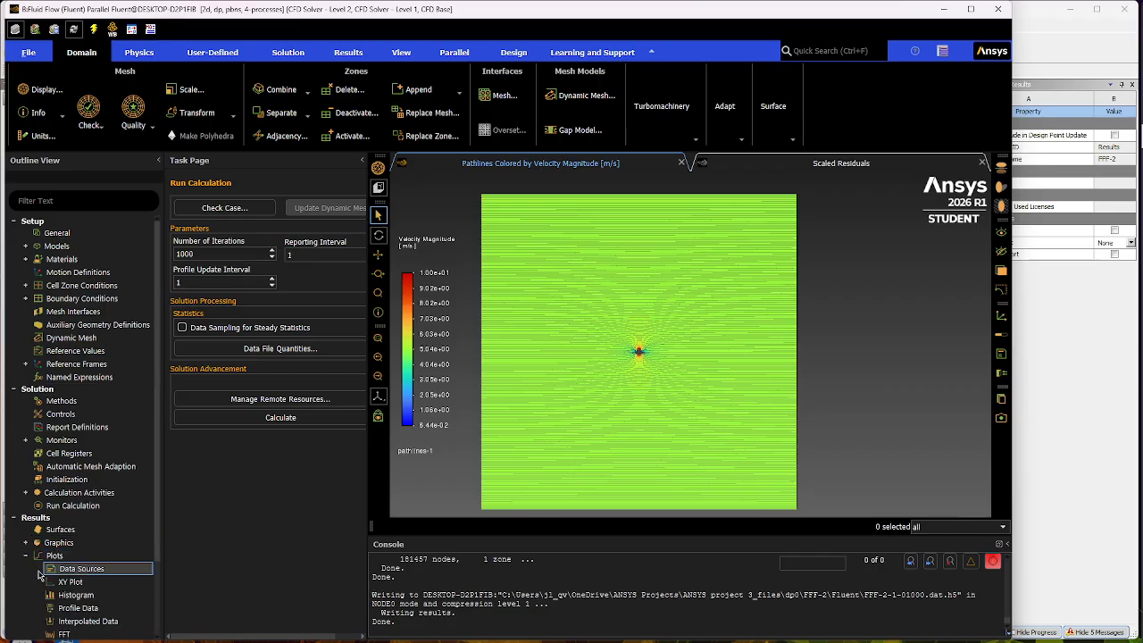
double_click(107, 583)
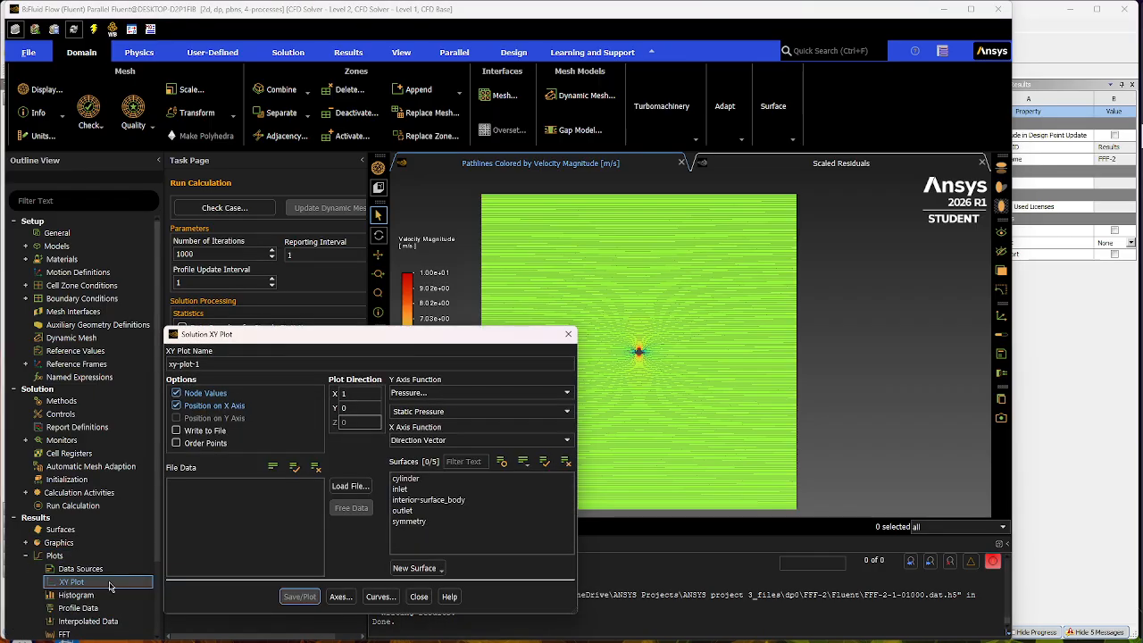
click(429, 481)
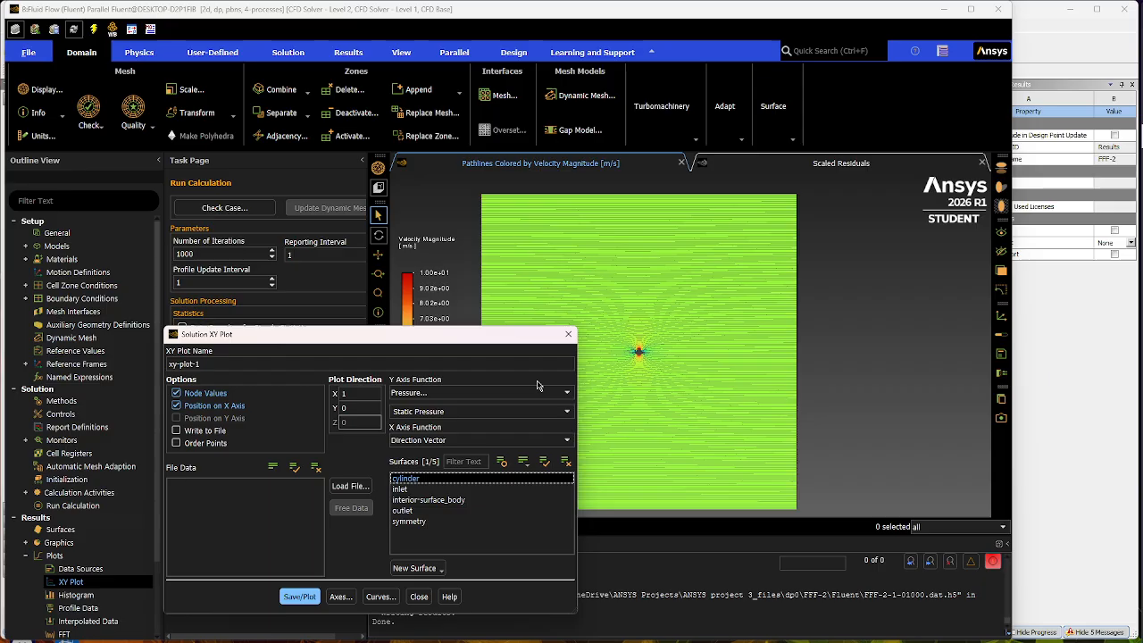
click(567, 394)
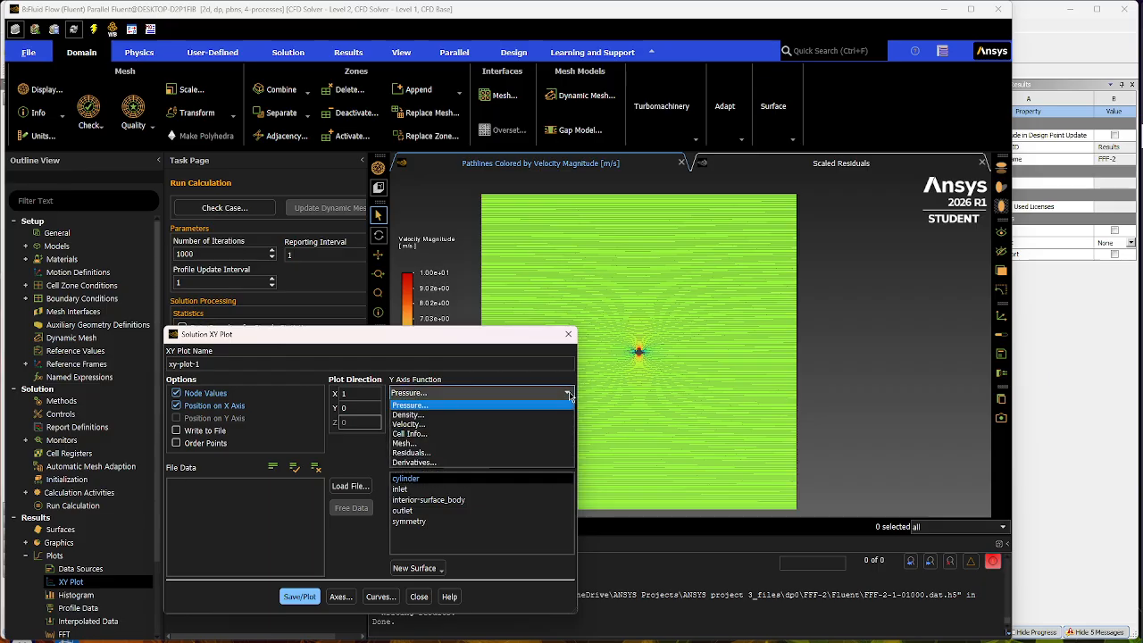
click(428, 425)
click(300, 598)
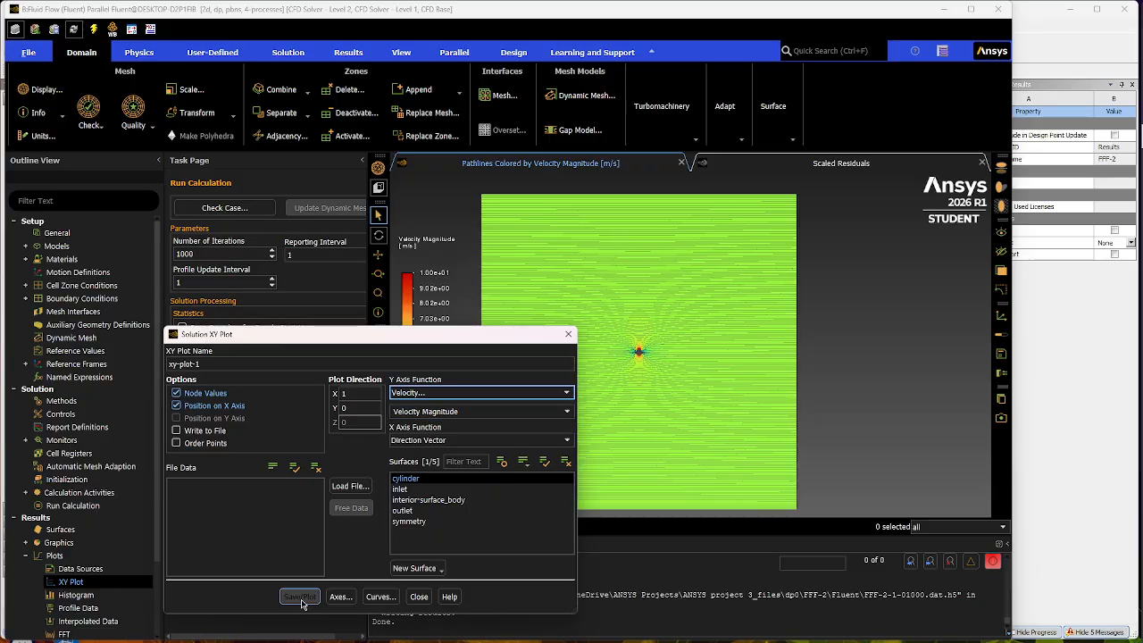
drag(407, 339, 446, 641)
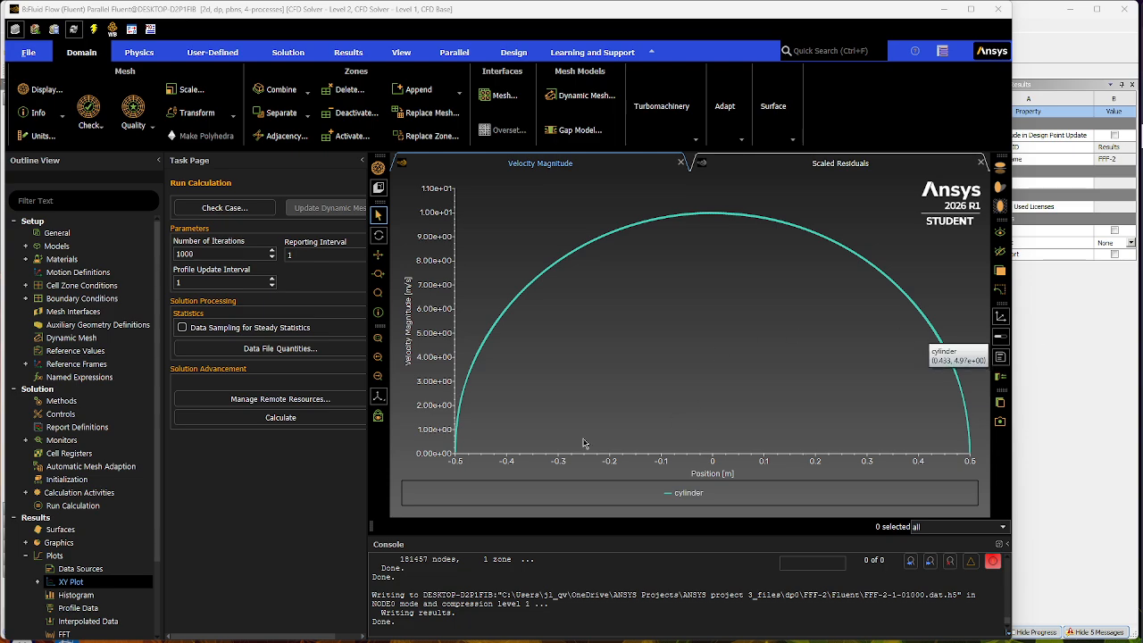
mouse_move(455, 459)
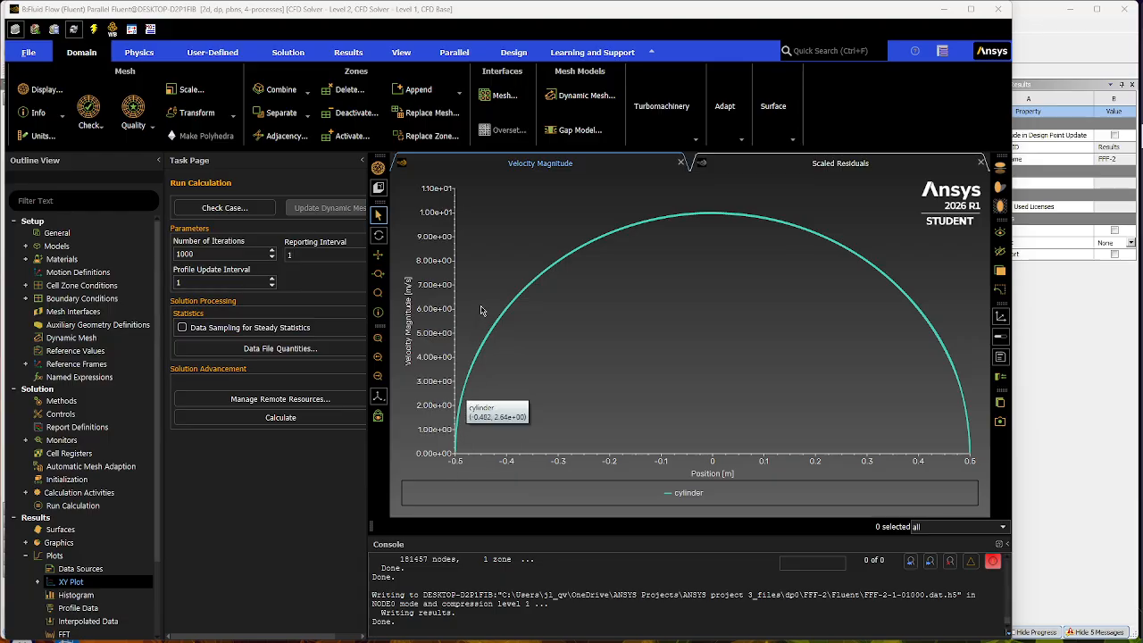
mouse_move(756, 221)
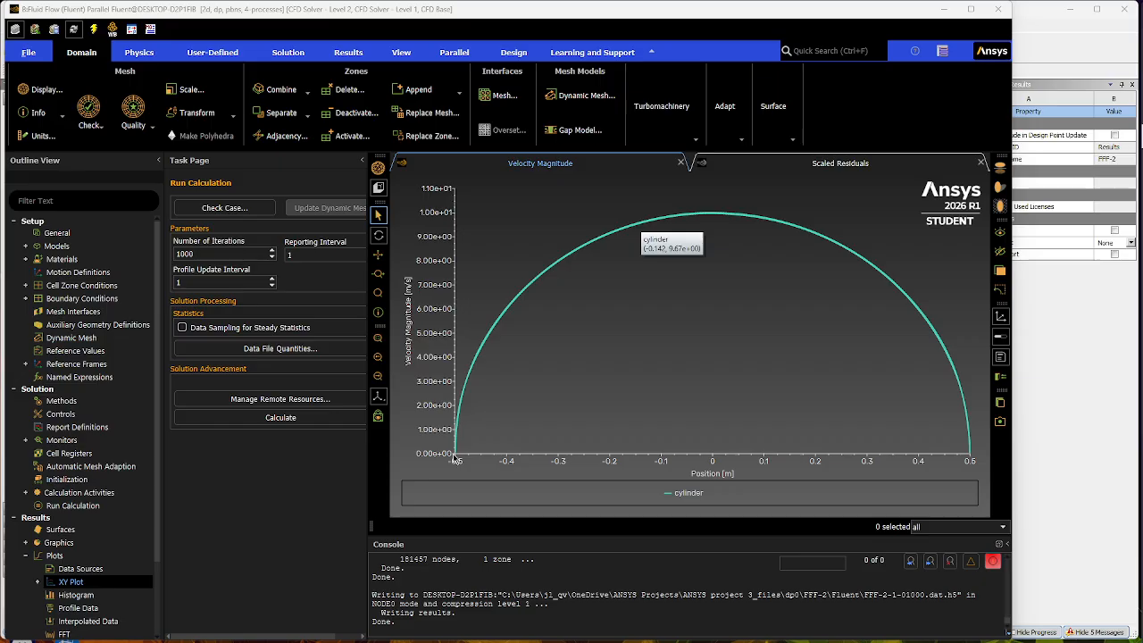
mouse_move(963, 452)
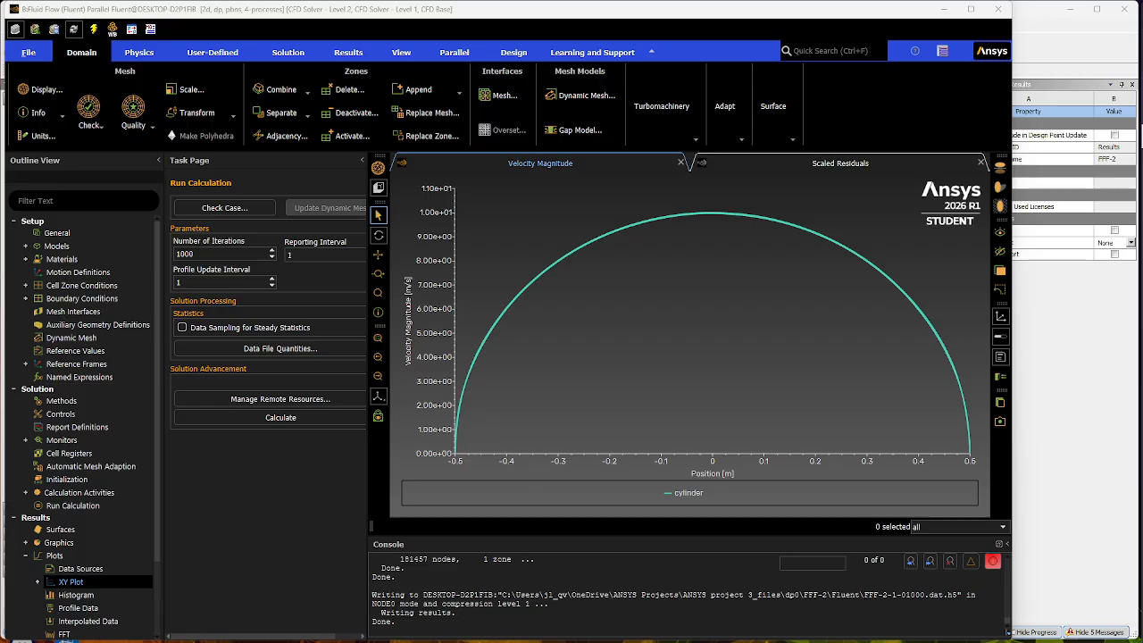
- Replot the cylinder surface with Pressure Coefficient as the Y axis function, inspect the curve's minimum and end, and close the XY plot dialog
drag(416, 220, 313, 199)
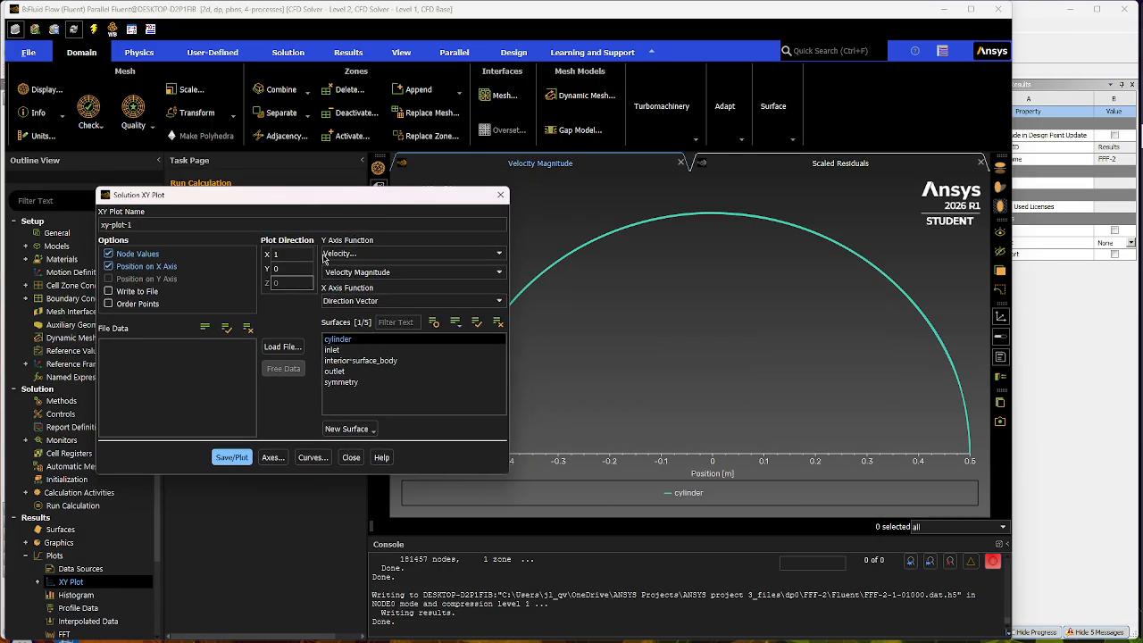
click(499, 255)
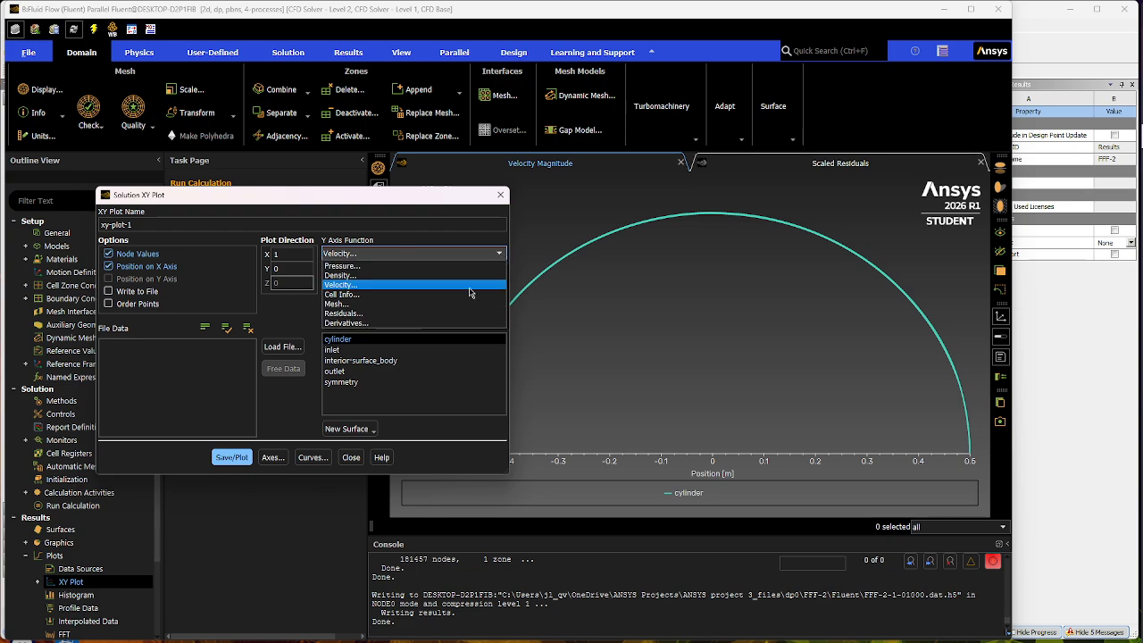
click(358, 267)
click(359, 272)
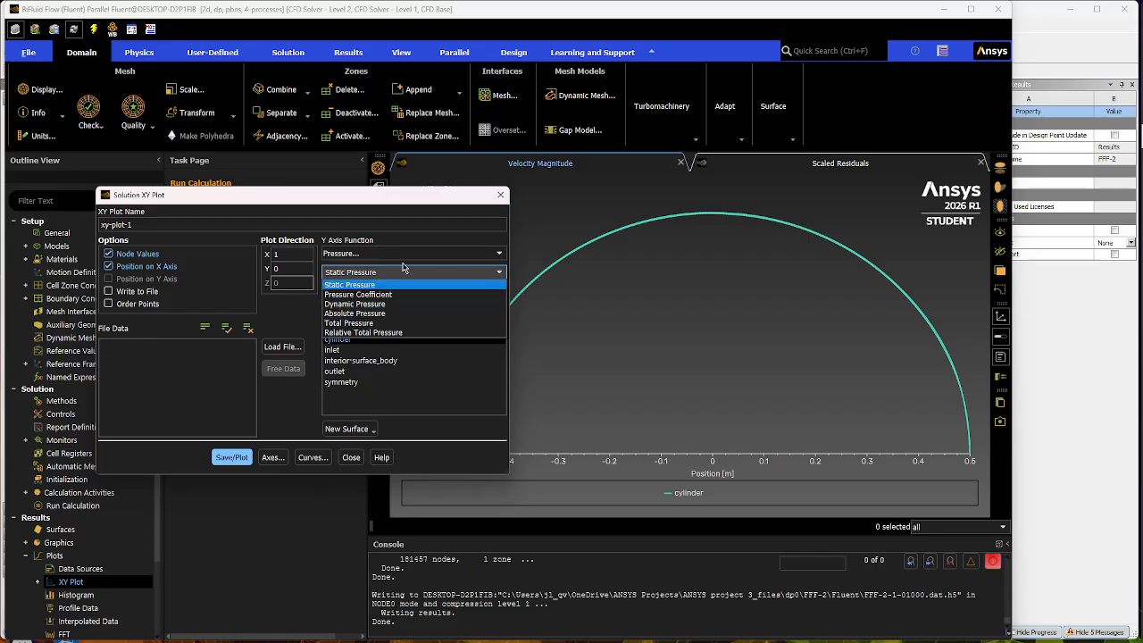
click(345, 297)
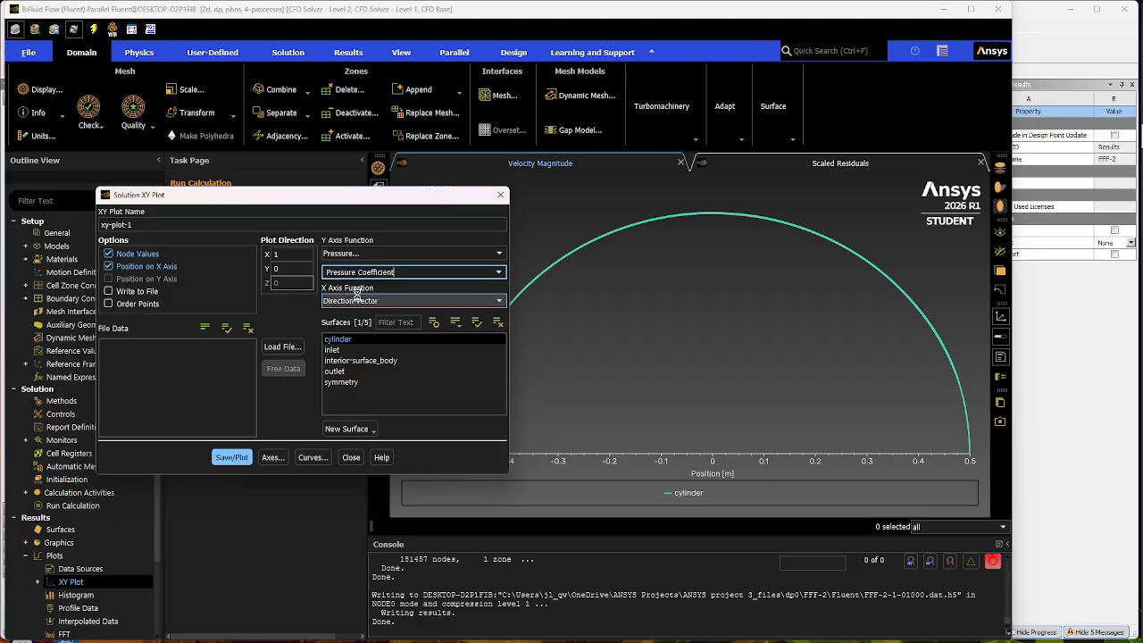
click(212, 461)
drag(340, 200, 388, 521)
mouse_move(721, 451)
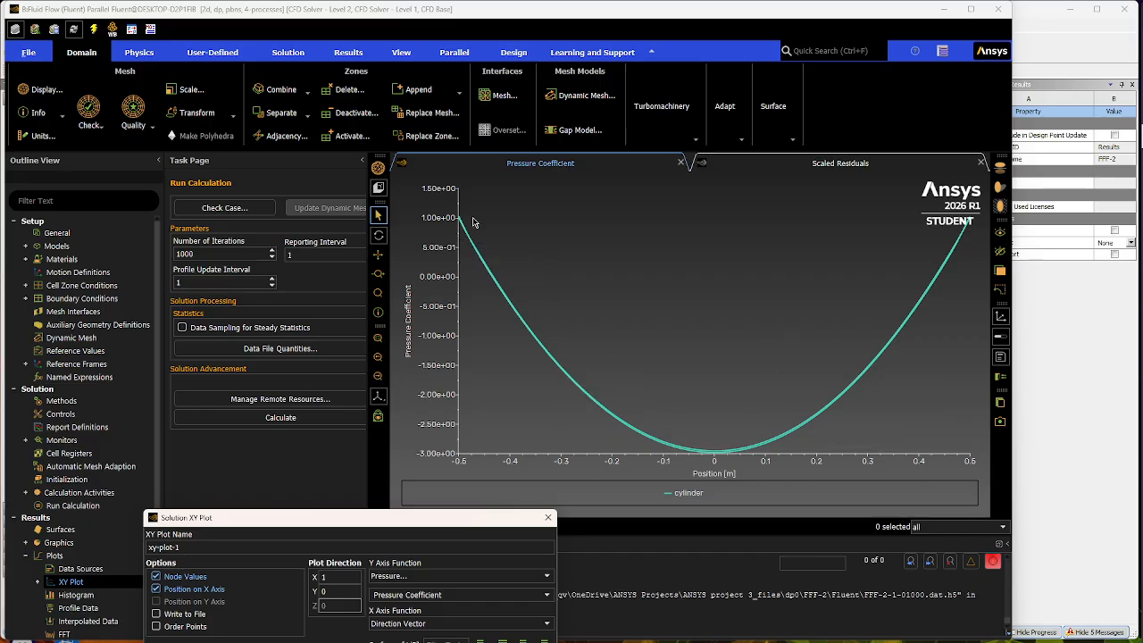
mouse_move(459, 223)
drag(389, 521, 395, 177)
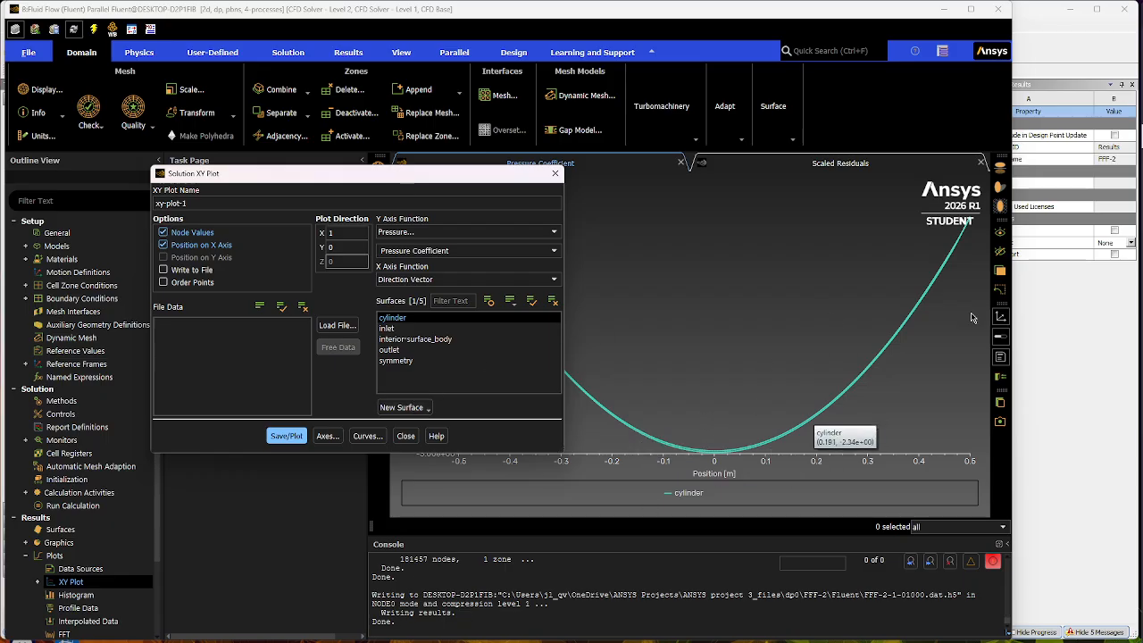
click(406, 436)
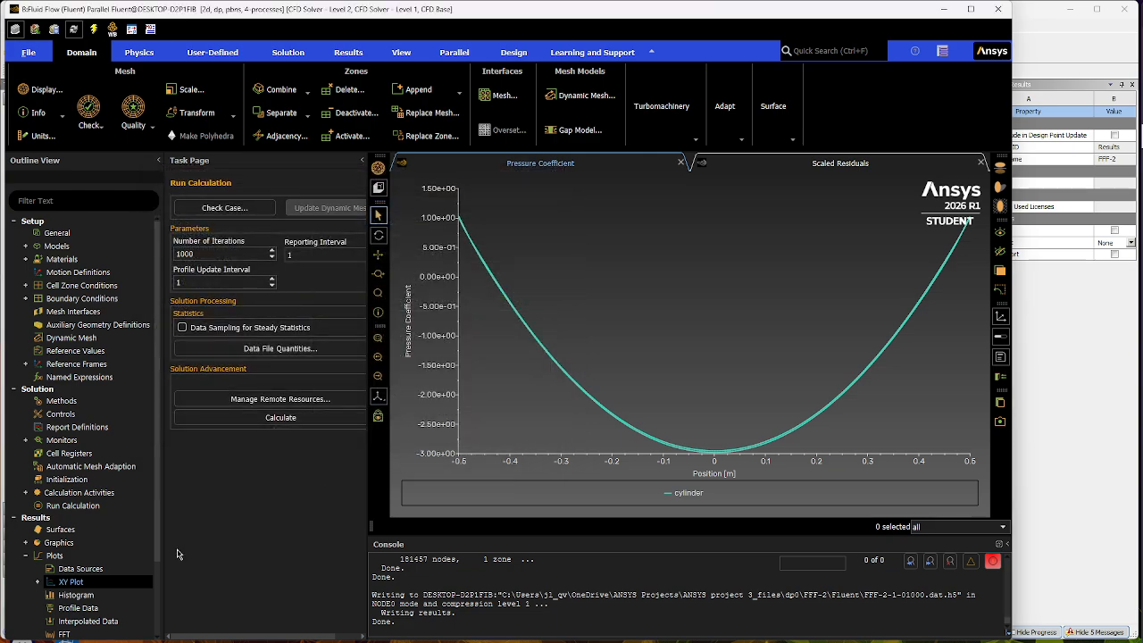
- Redisplay the saved contour-1 velocity magnitude contours on all surfaces and close the Contours dialog
click(27, 555)
click(26, 541)
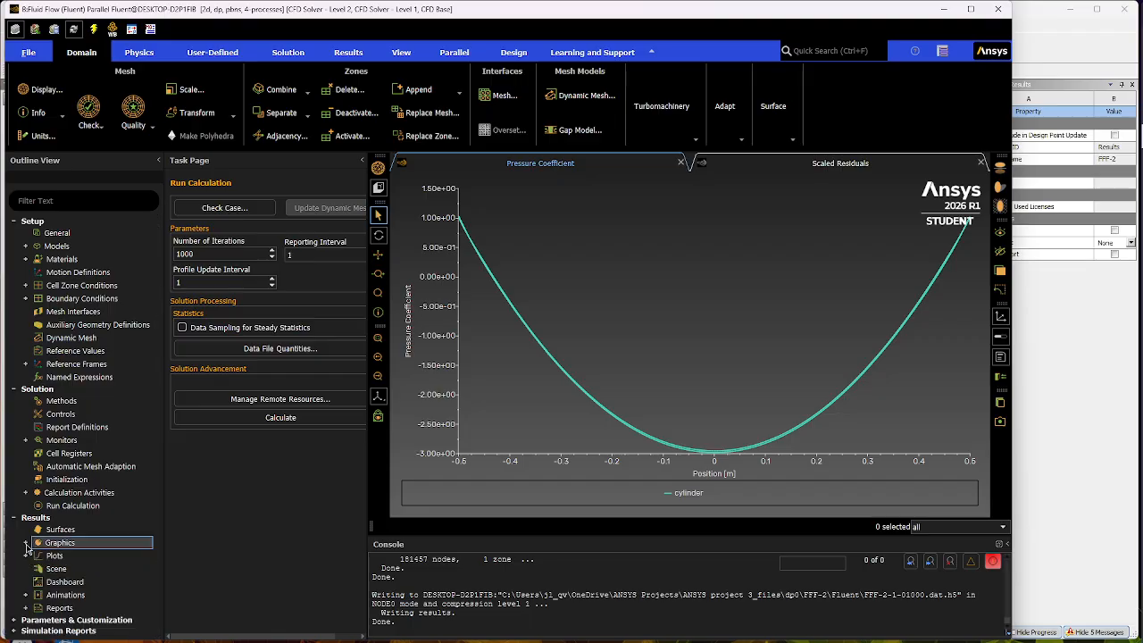
click(38, 569)
click(80, 581)
double_click(77, 582)
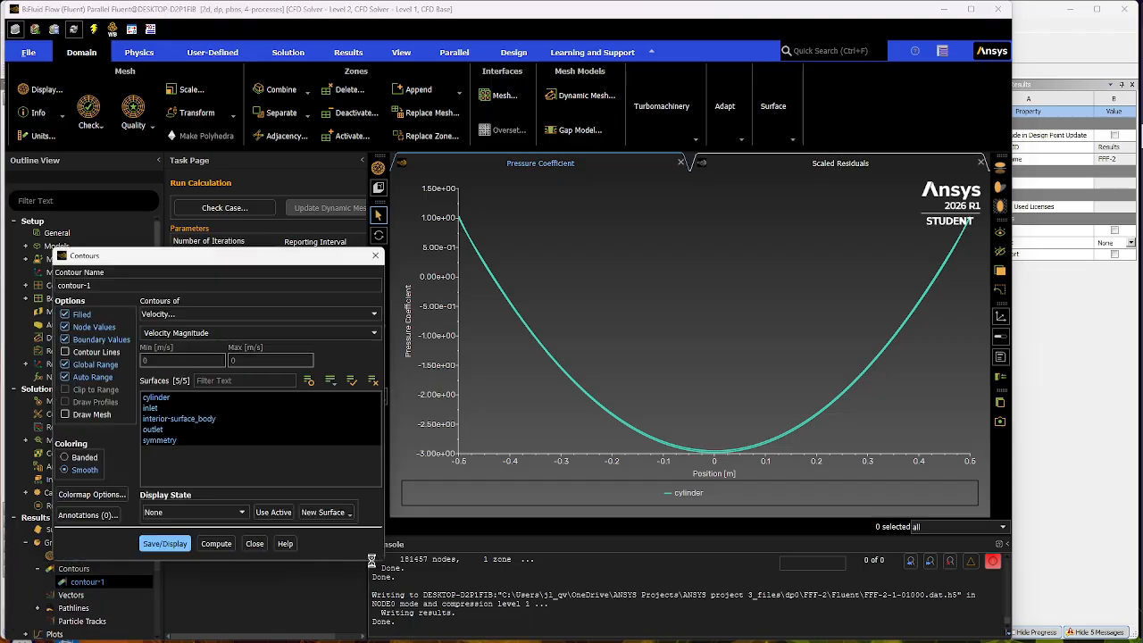
click(164, 543)
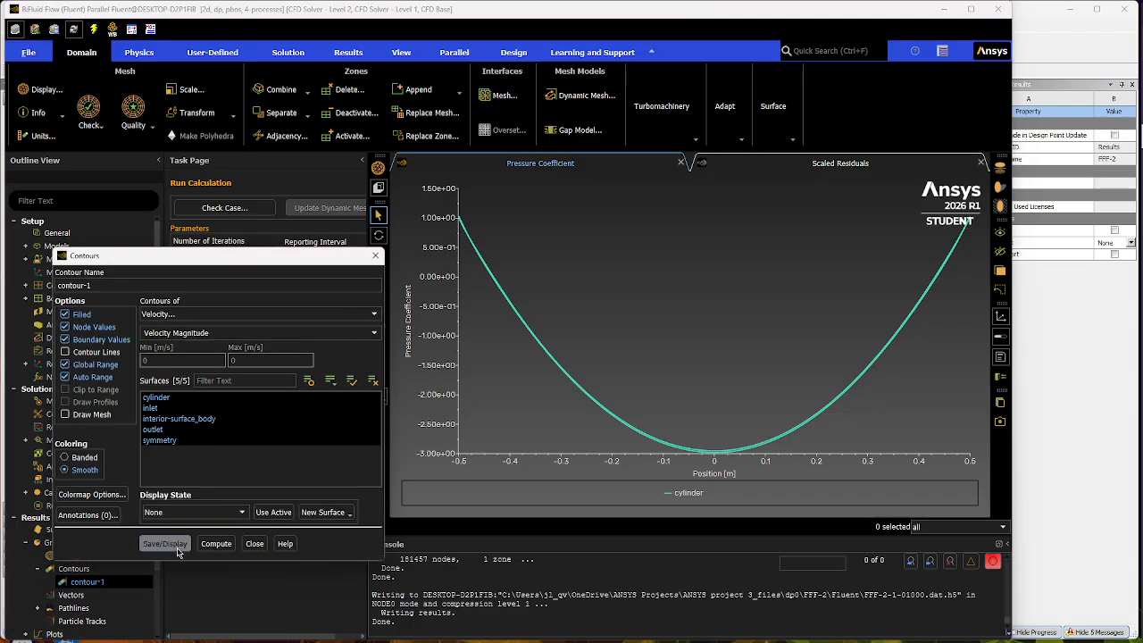
click(256, 544)
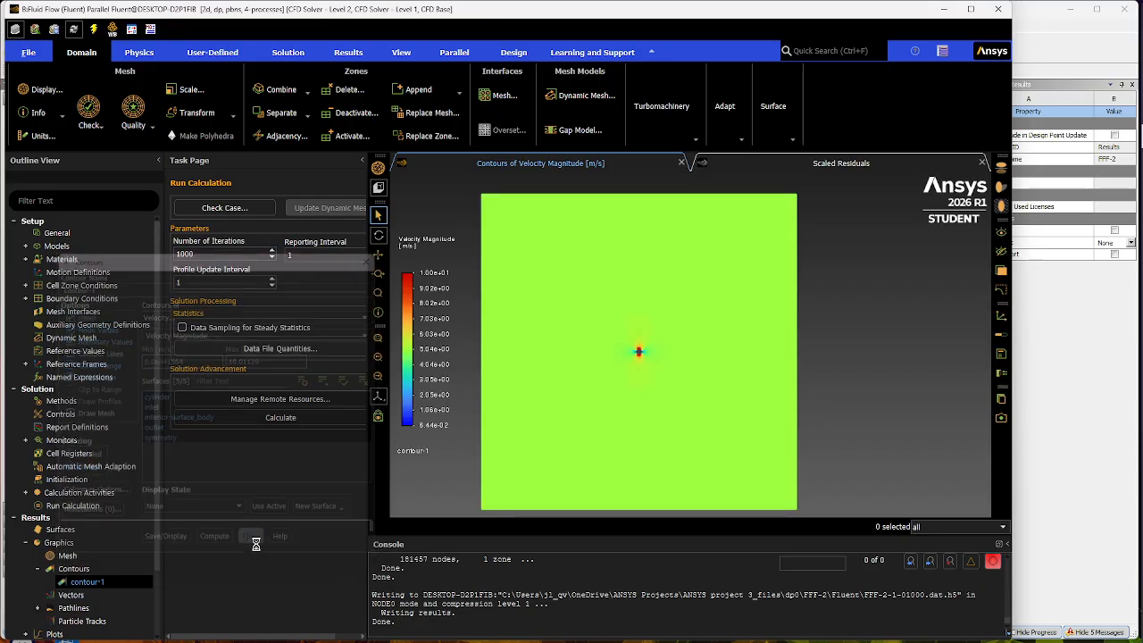
- Create scene-1 combining contour-1 at a transparency of 50 with pathlines-1, then save and display it around the cylinder
click(38, 569)
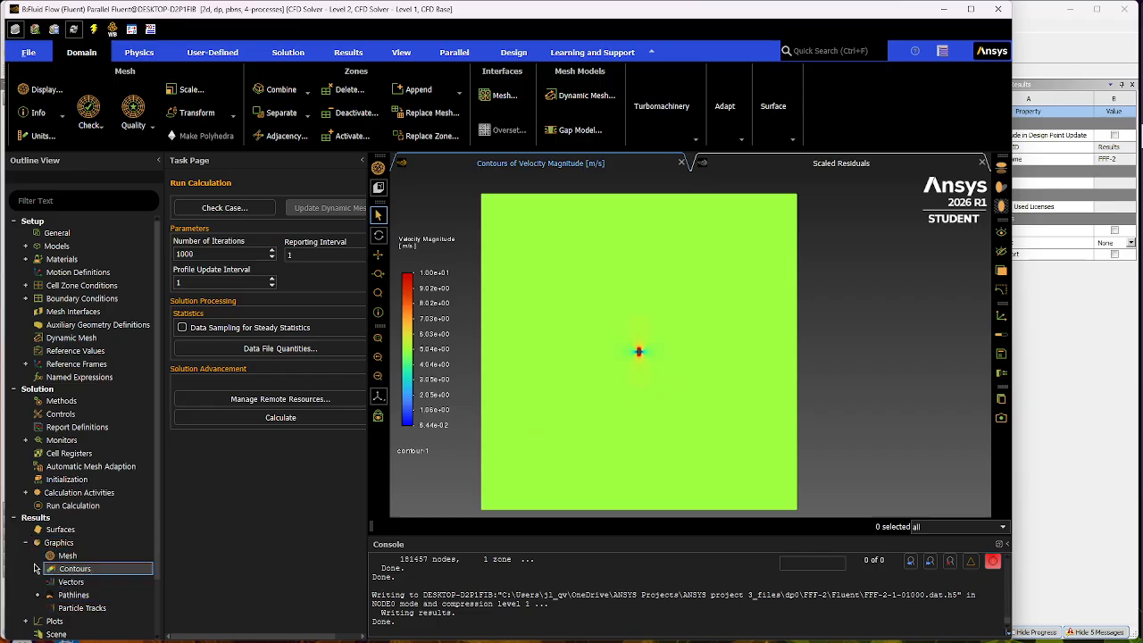
scroll(90, 576, down, 3)
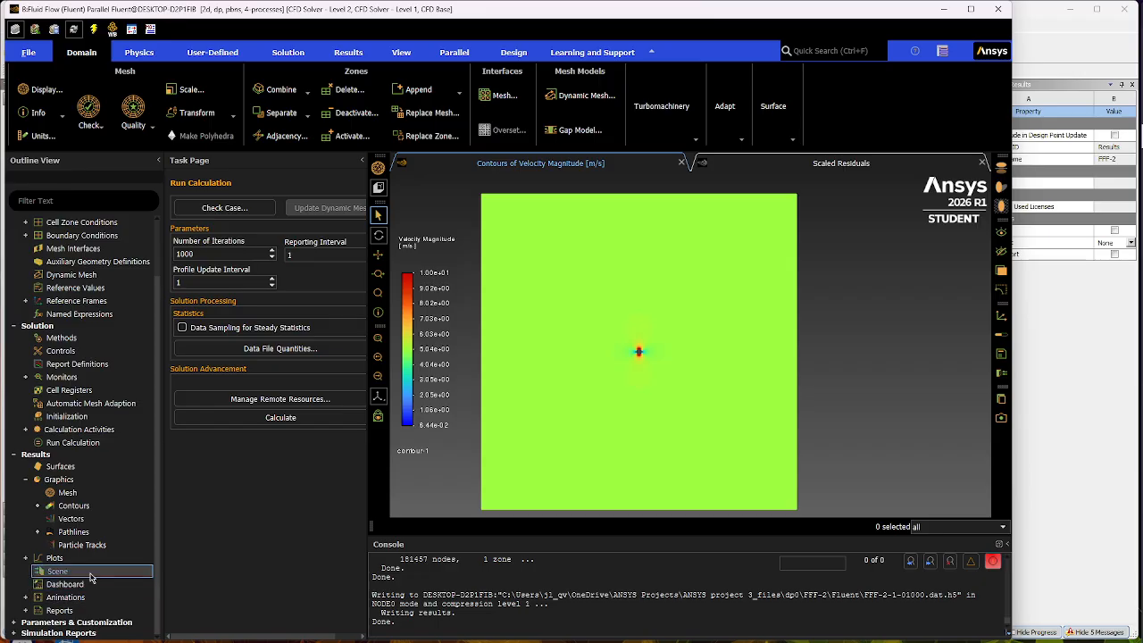
double_click(90, 576)
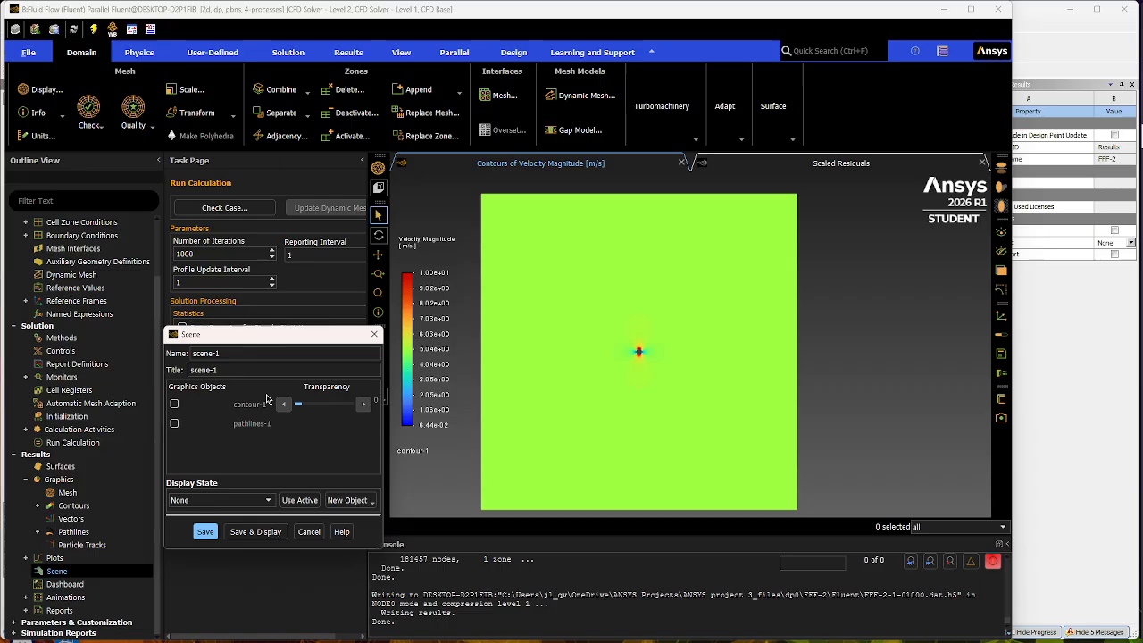
click(174, 403)
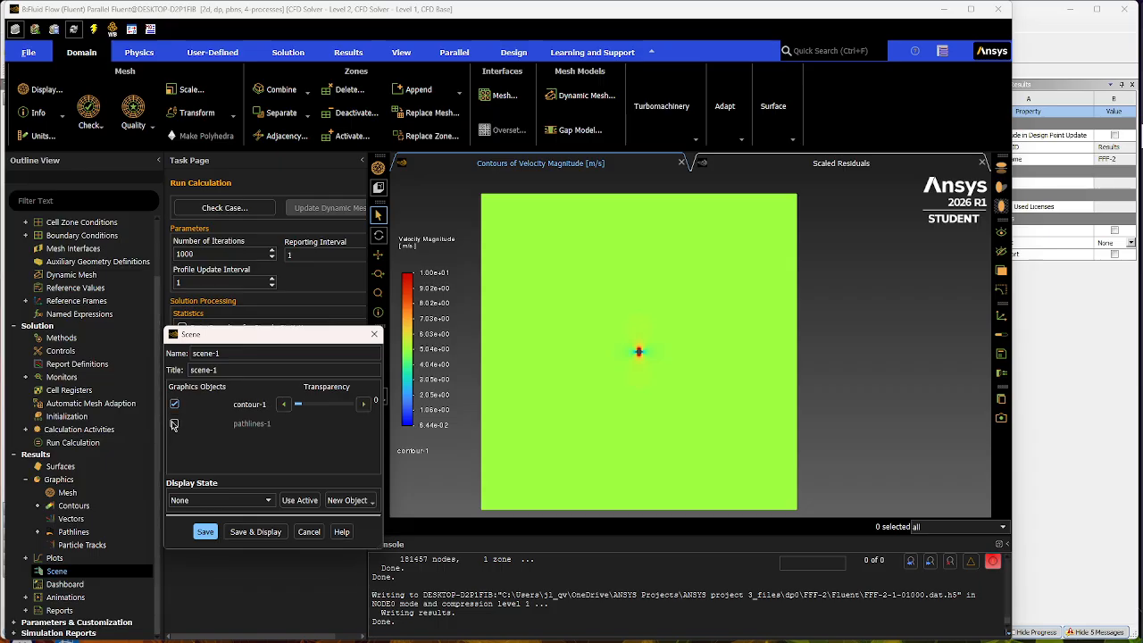
click(174, 424)
click(319, 405)
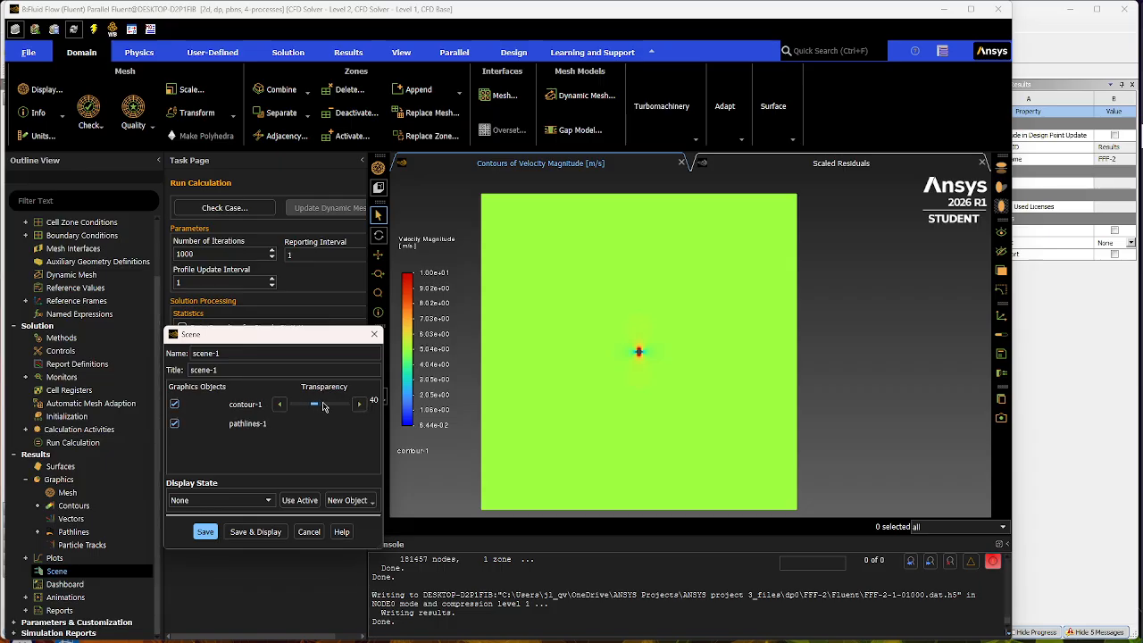
click(359, 405)
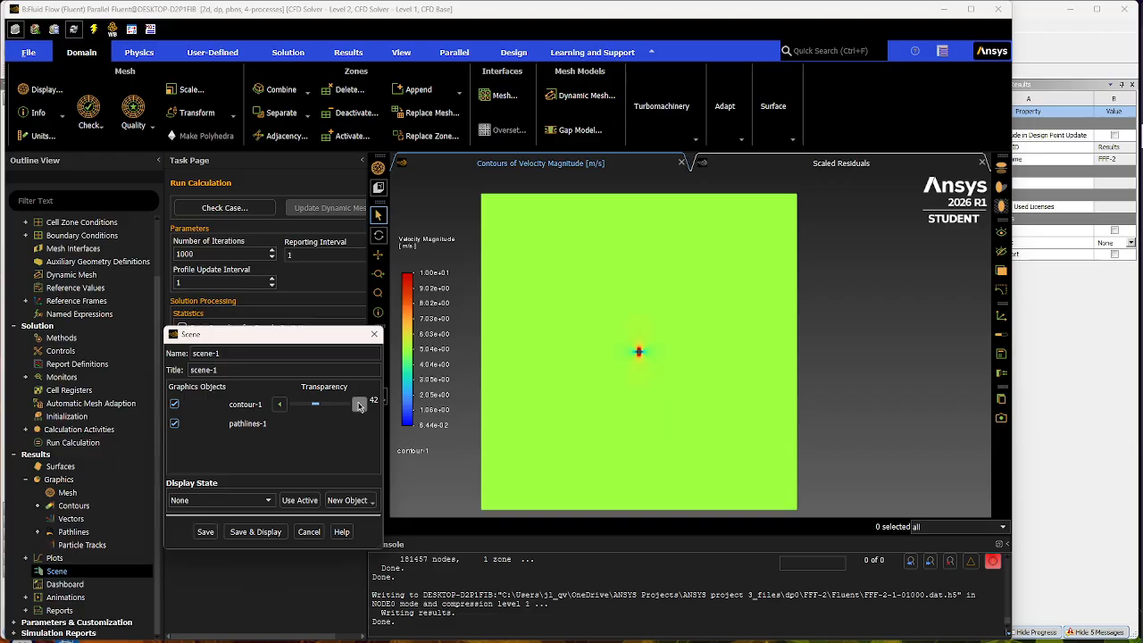
click(359, 404)
click(236, 533)
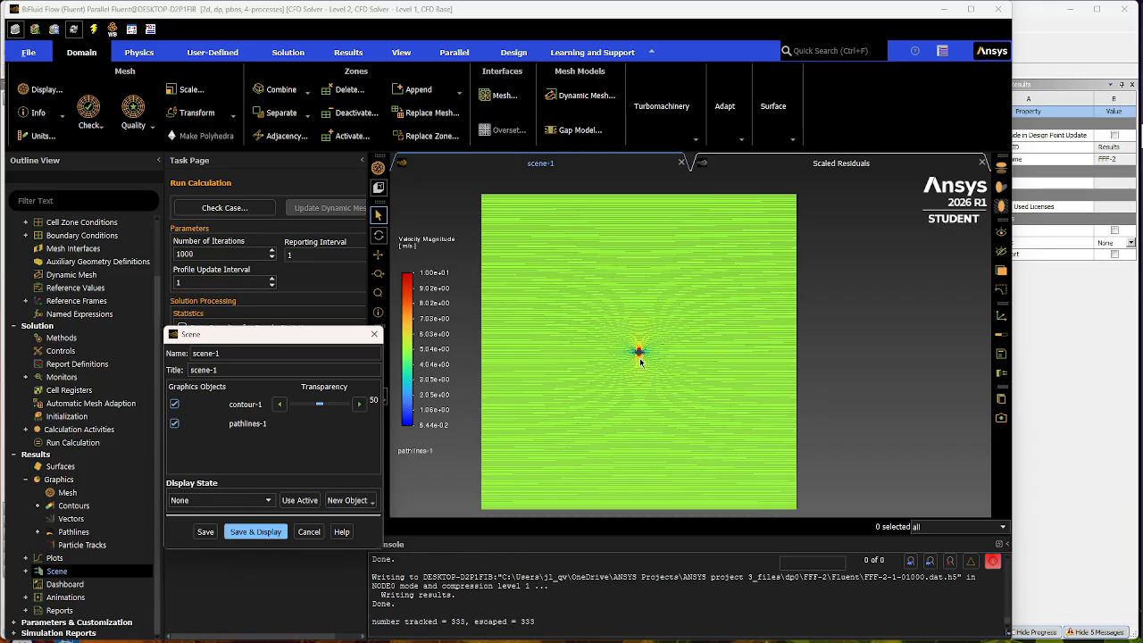
scroll(640, 360, up, 6)
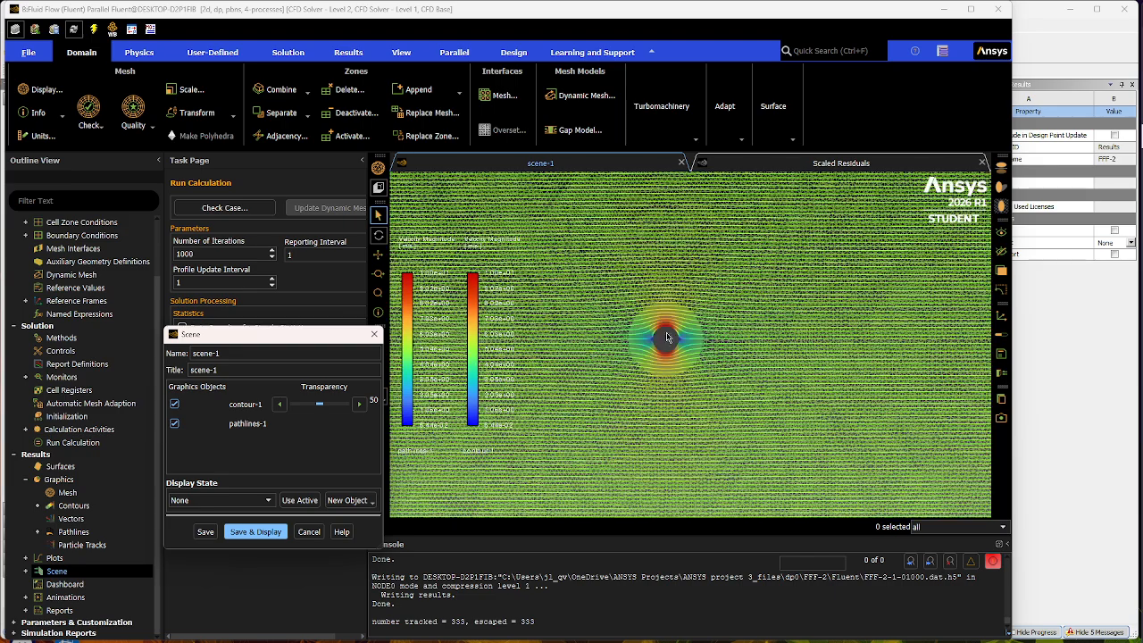
- Remove the contour-1 colour legend from the scene display, inspect the flow around the cylinder and across the whole domain, and close the Scene dialog
scroll(667, 338, up, 3)
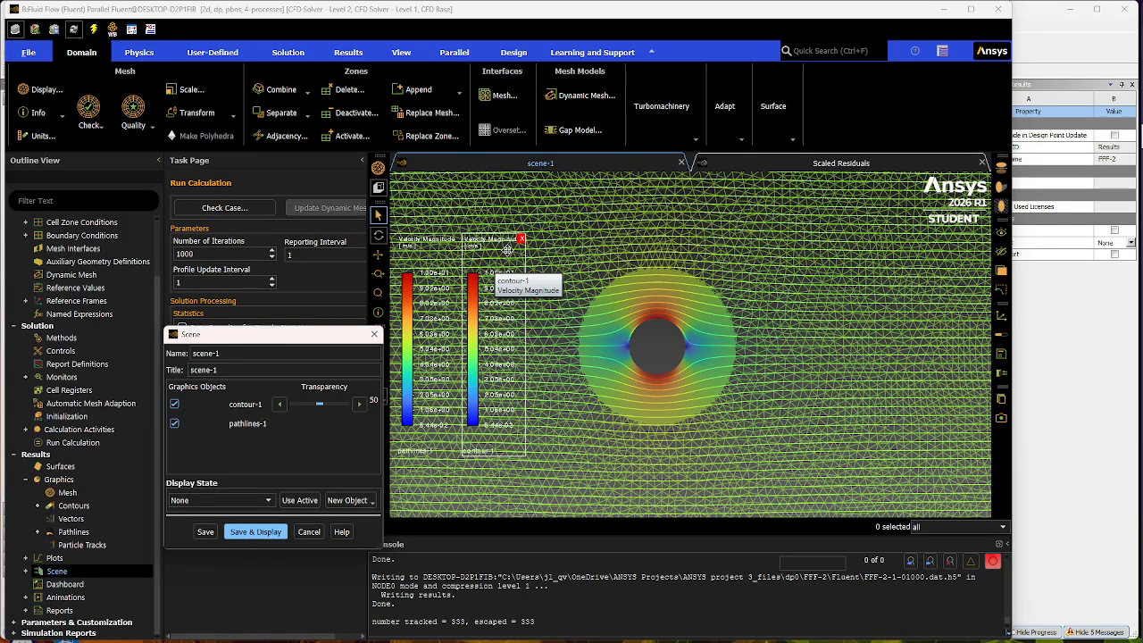
click(522, 241)
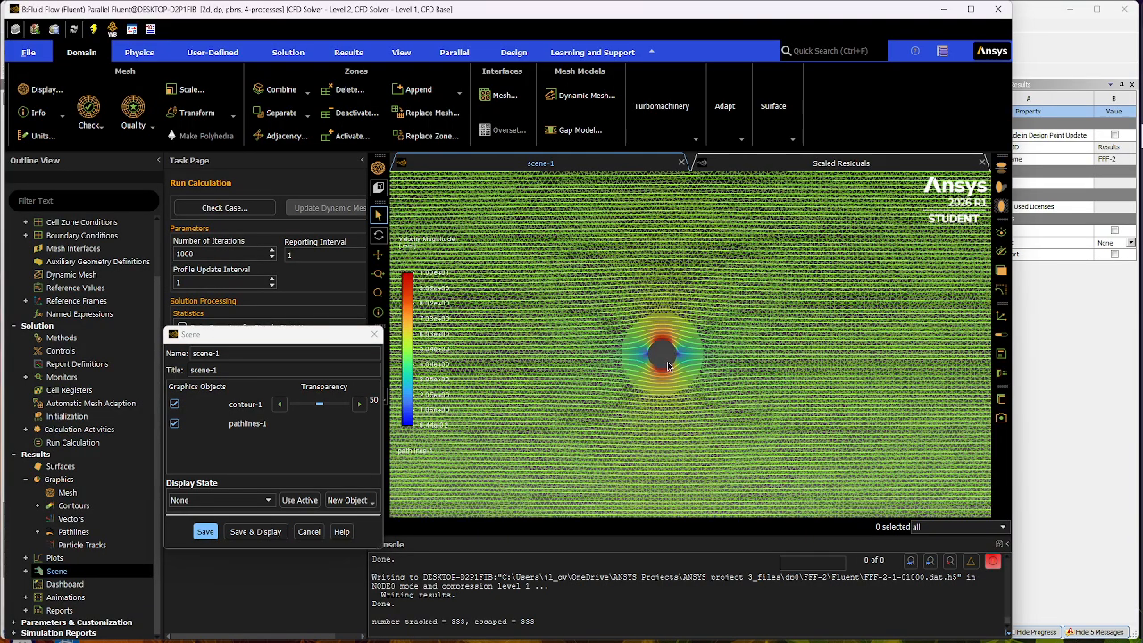
scroll(670, 366, down, 6)
scroll(669, 390, down, 4)
scroll(672, 418, up, 2)
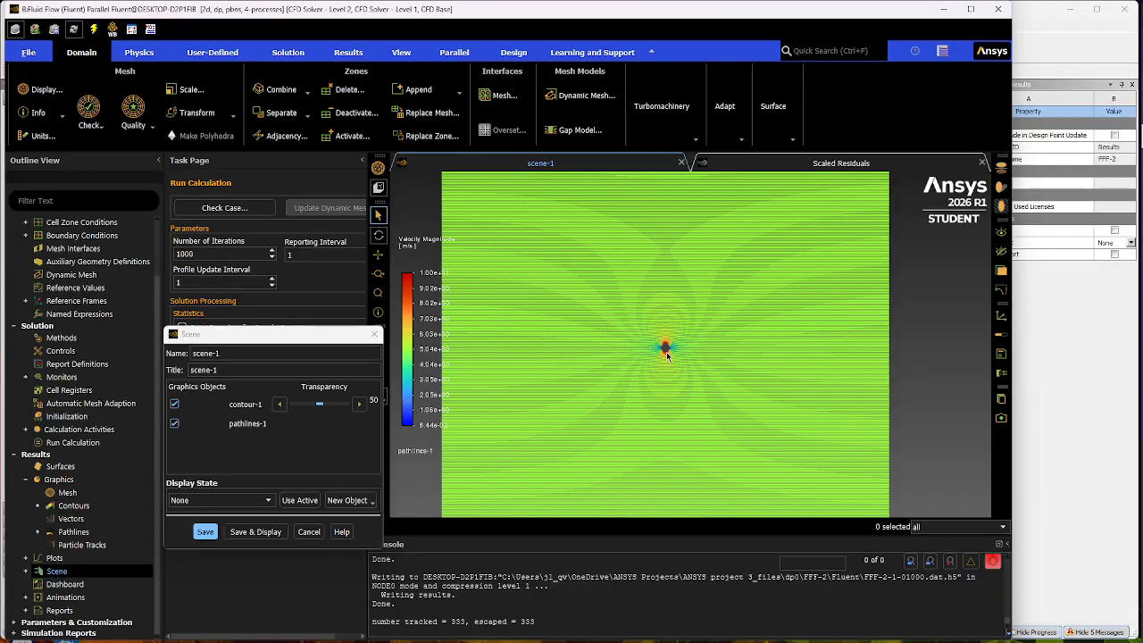
scroll(653, 375, down, 3)
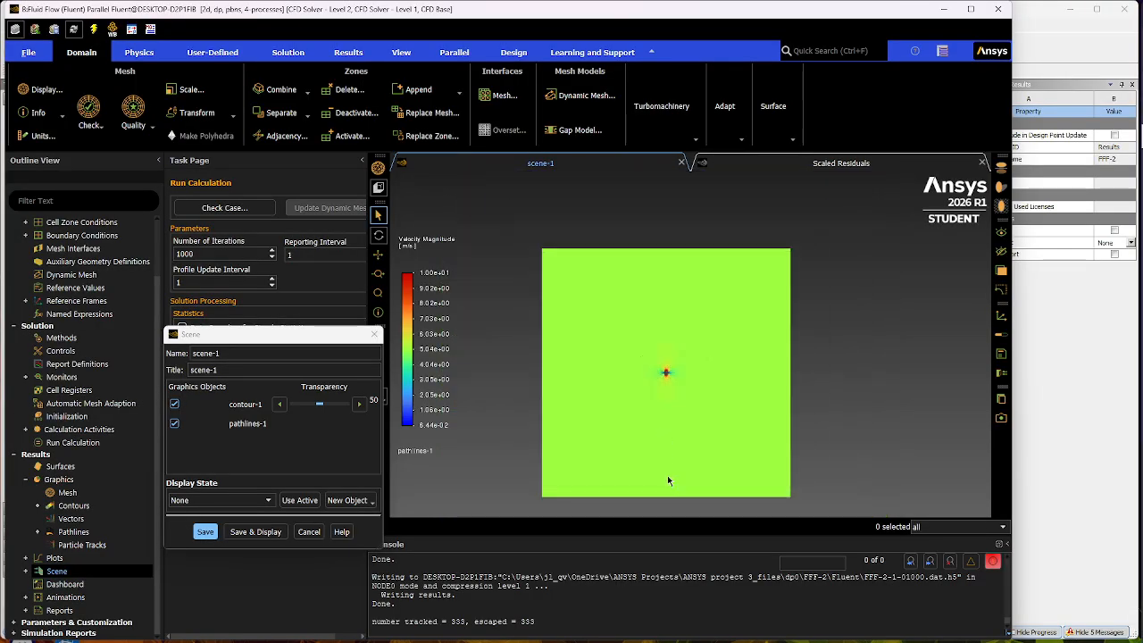
click(320, 533)
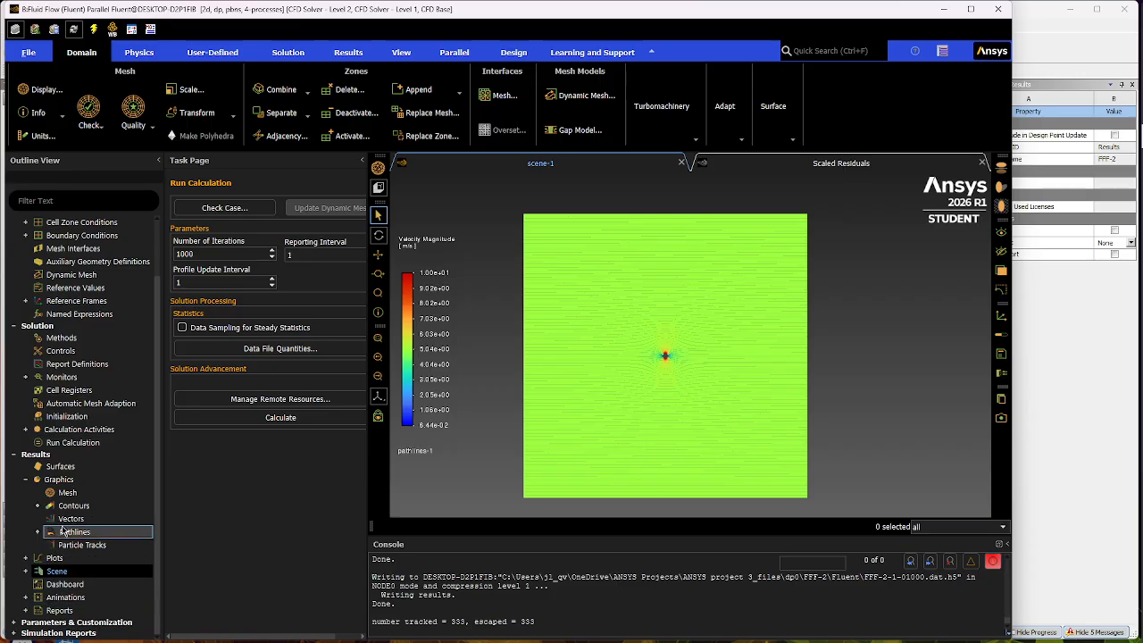
- Print a force report for the cylinder wall zone with direction vector X 1, Y 0
click(27, 611)
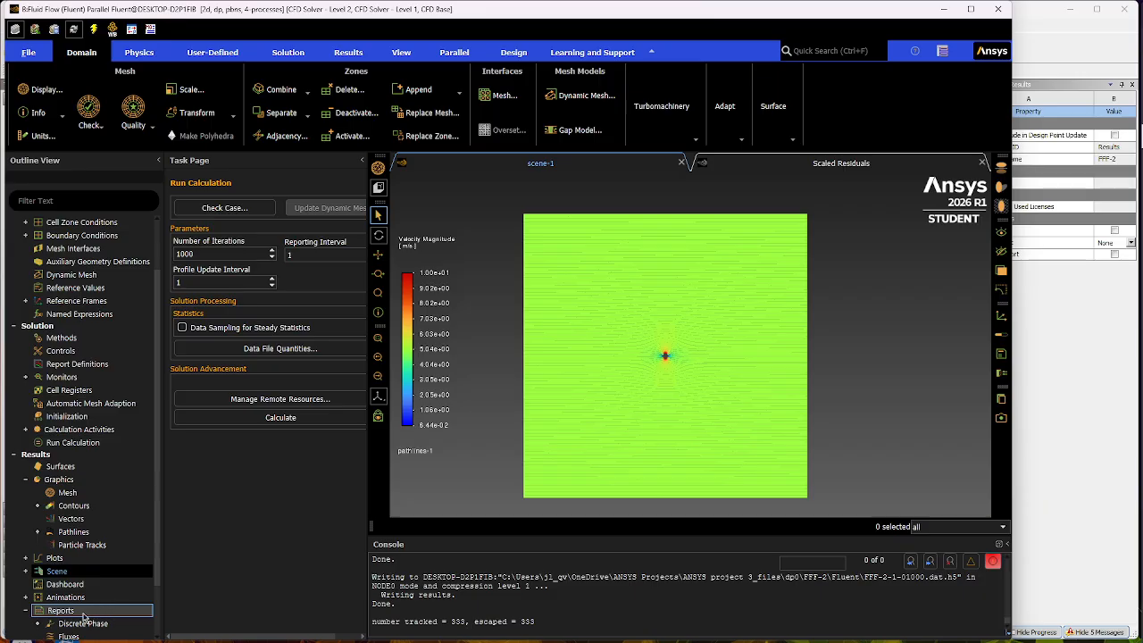
scroll(83, 616, down, 2)
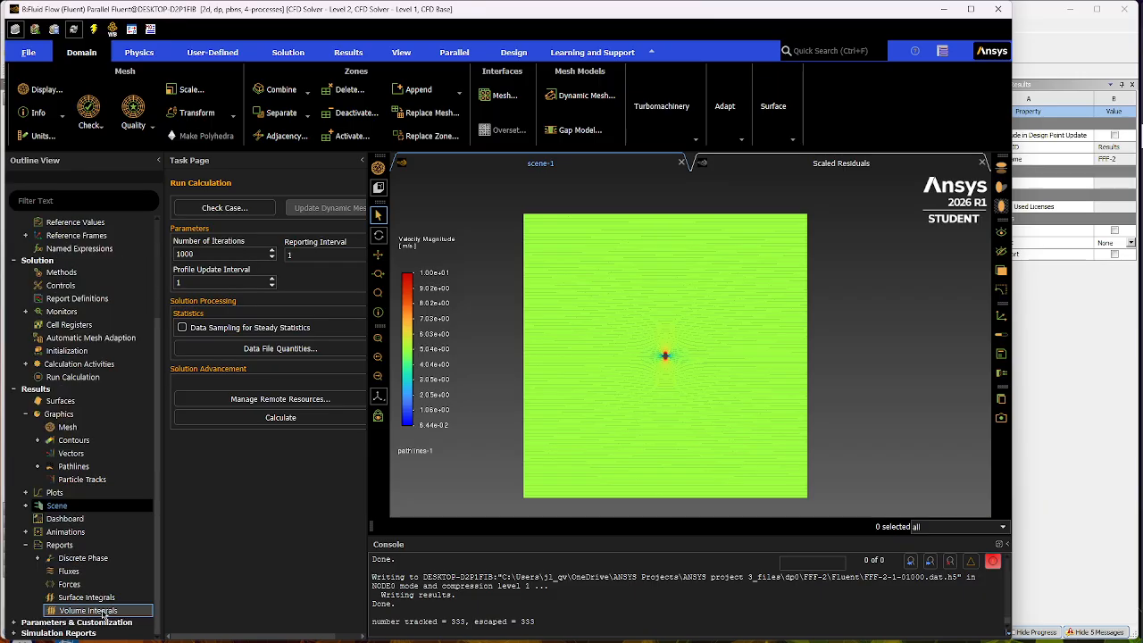
double_click(71, 584)
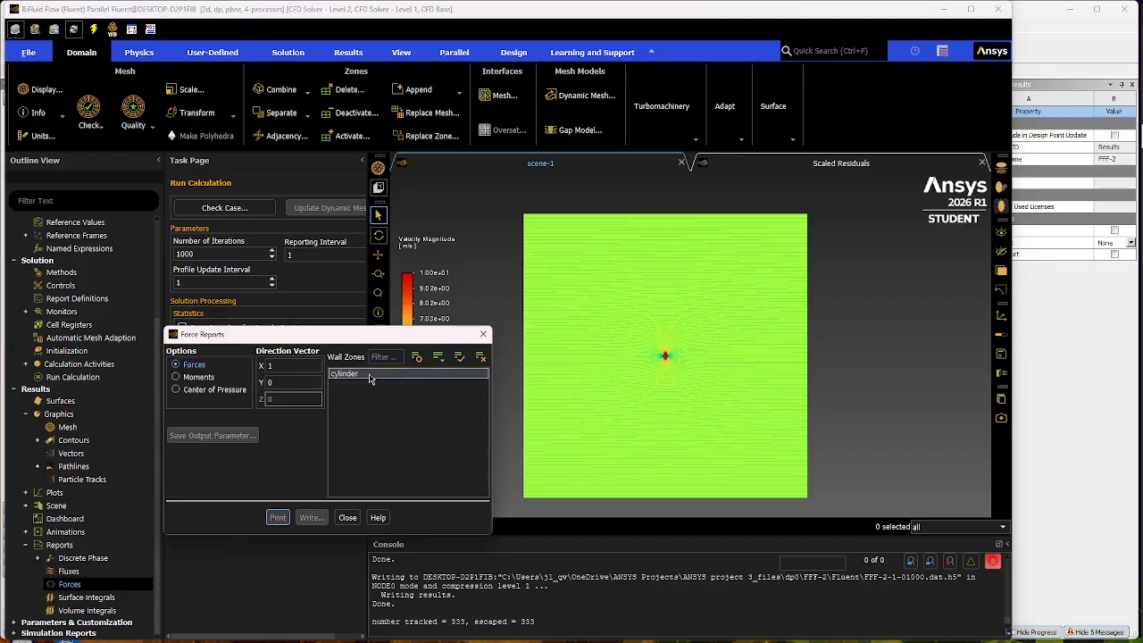
click(367, 375)
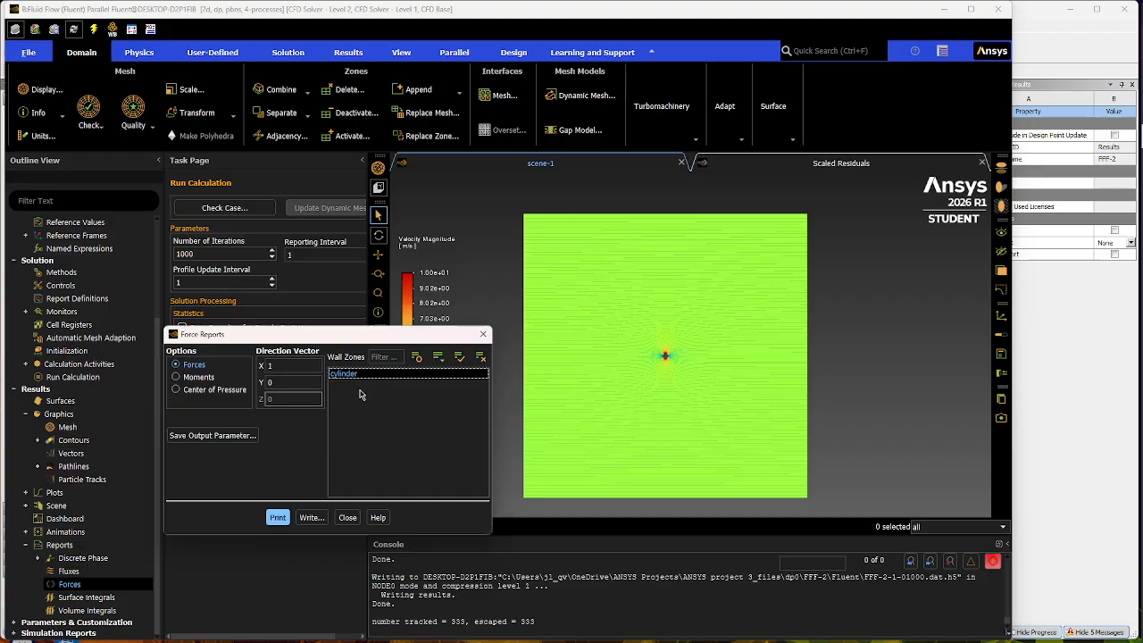
double_click(280, 367)
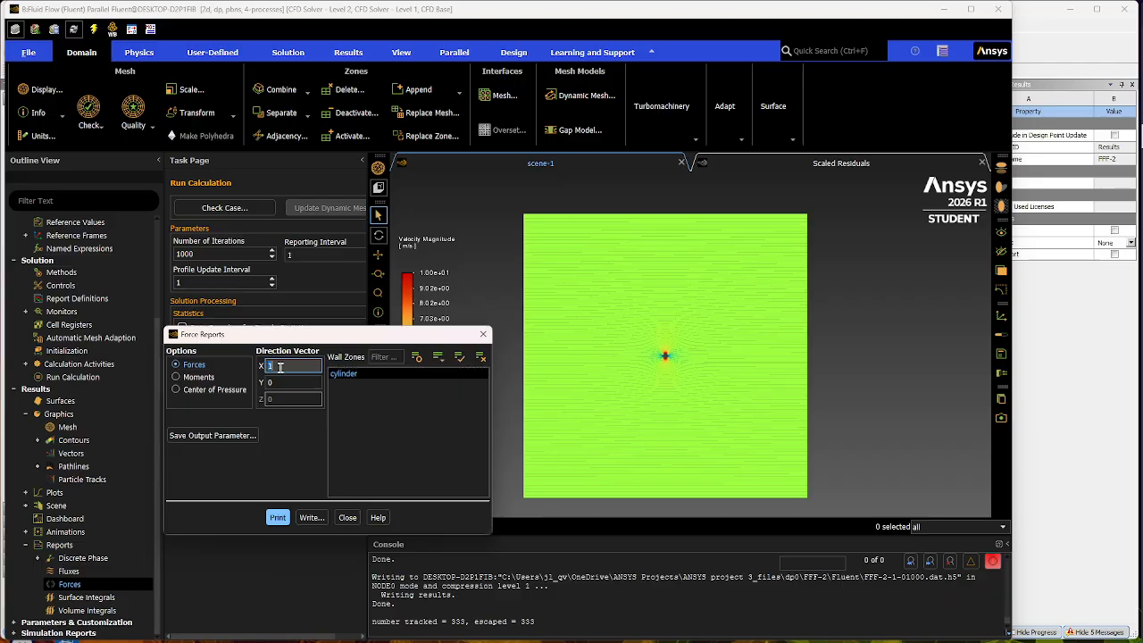
click(267, 452)
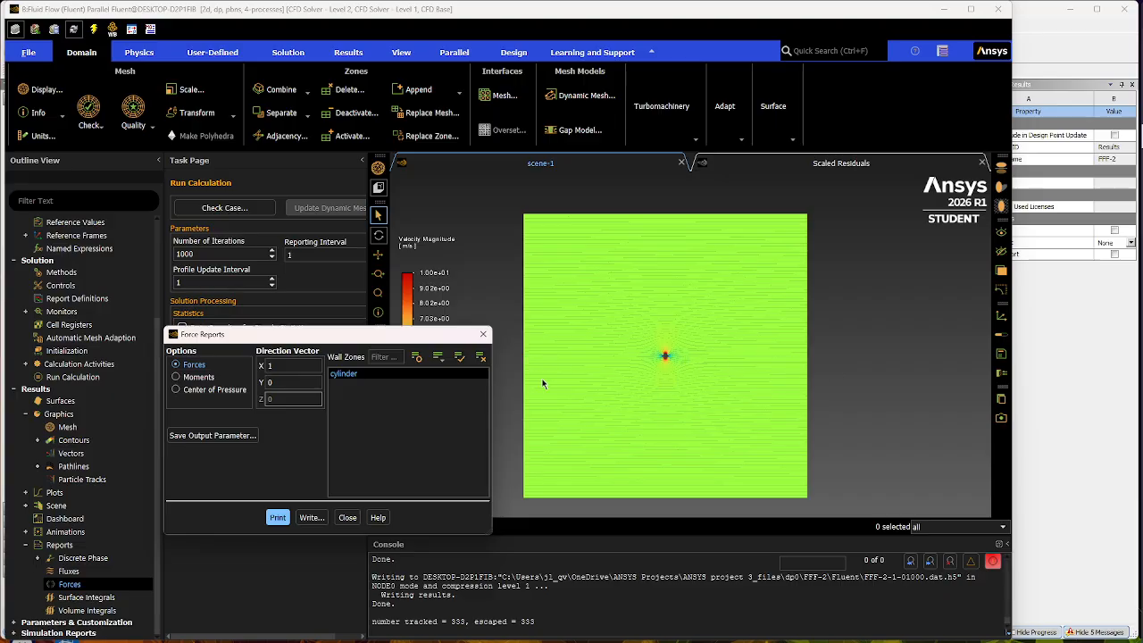
click(280, 517)
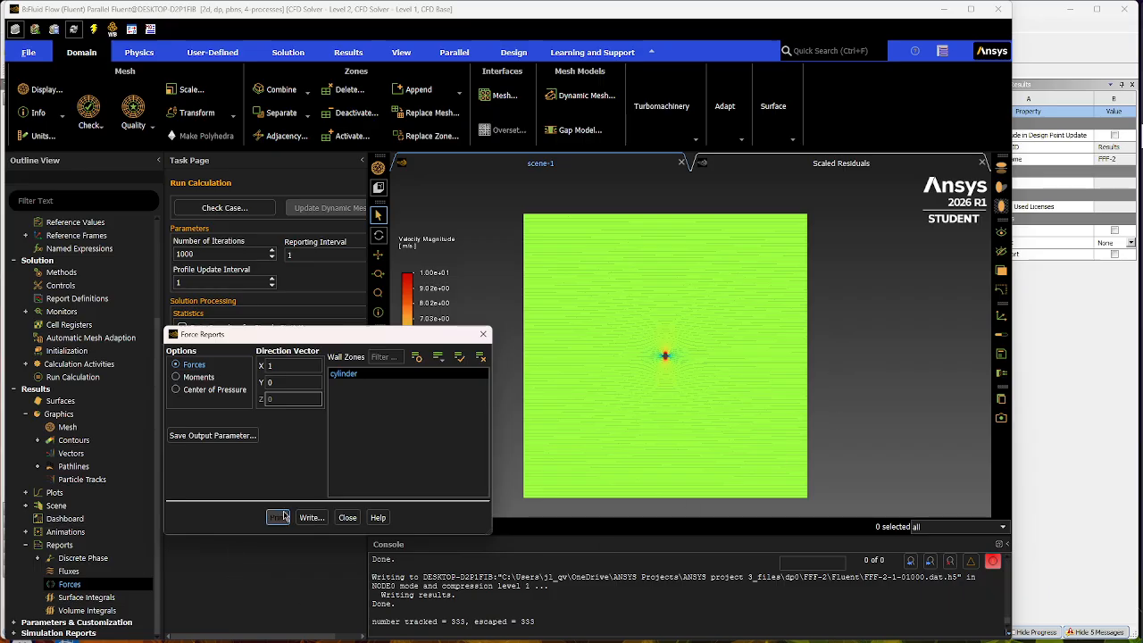
- Examine the cylinder's total force coefficient in the printed report and close the Force Reports dialog
drag(295, 334, 227, 244)
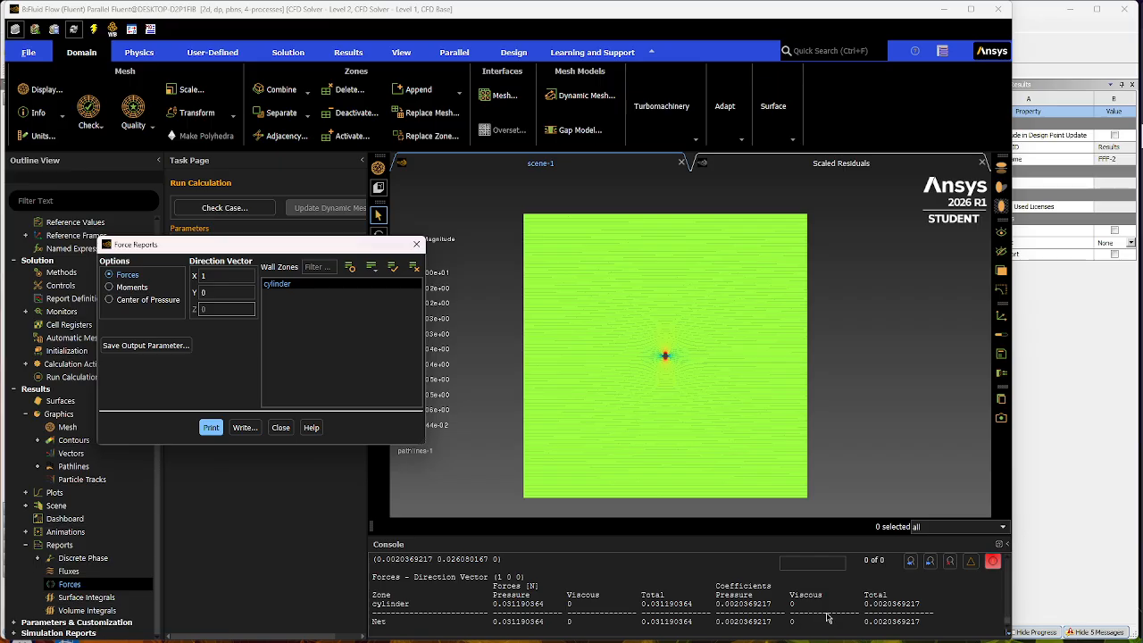
drag(863, 605, 929, 610)
click(864, 606)
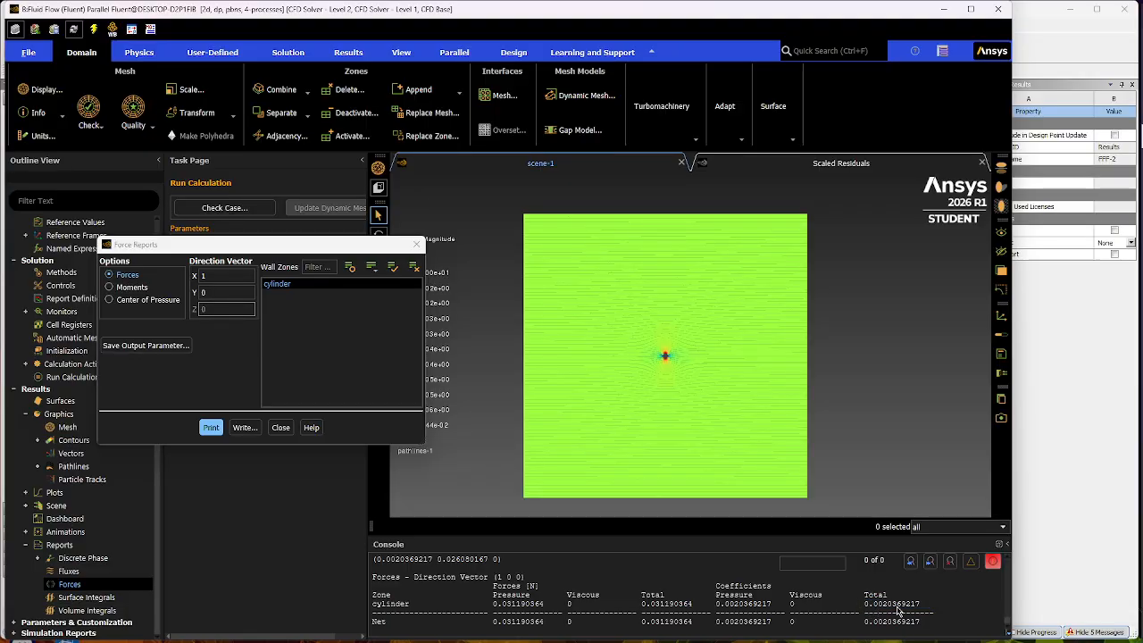
drag(868, 606, 931, 608)
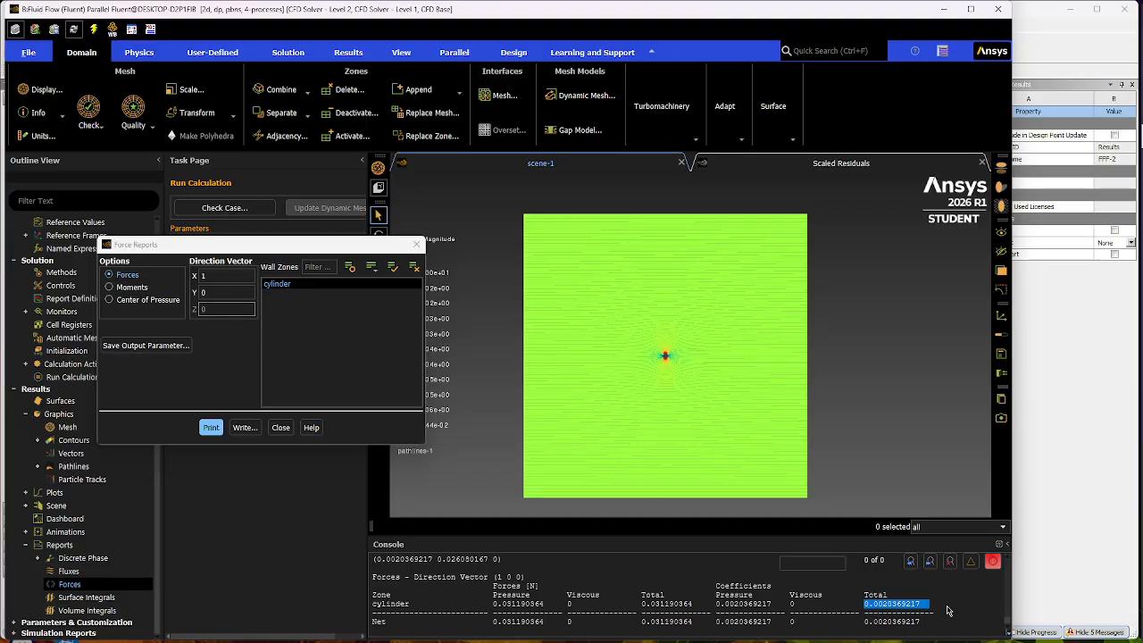
click(936, 608)
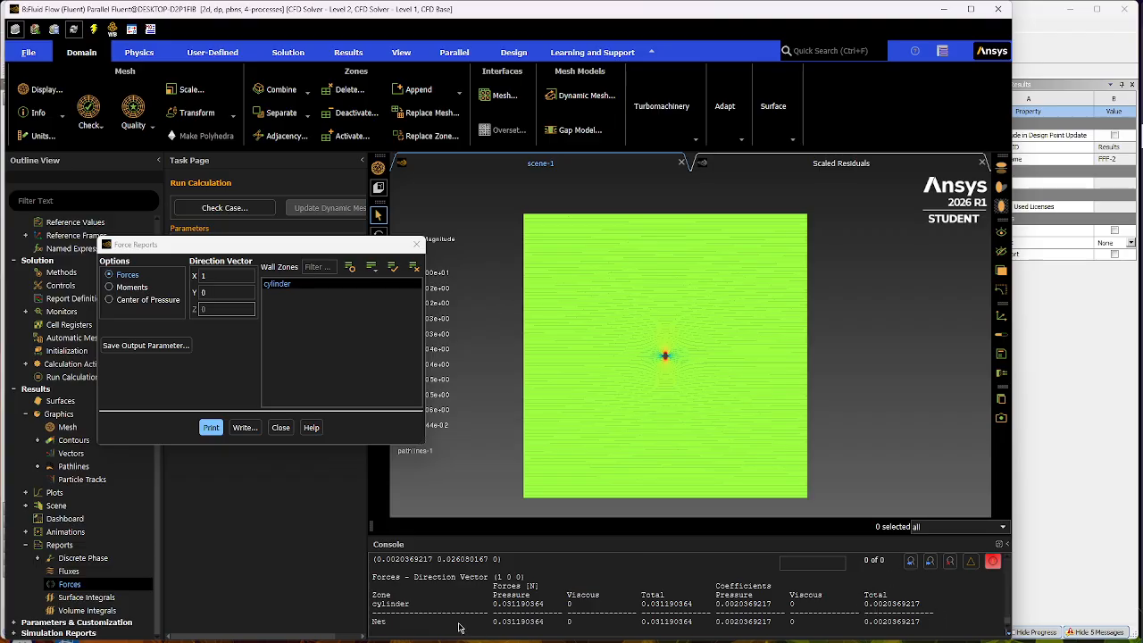
double_click(205, 276)
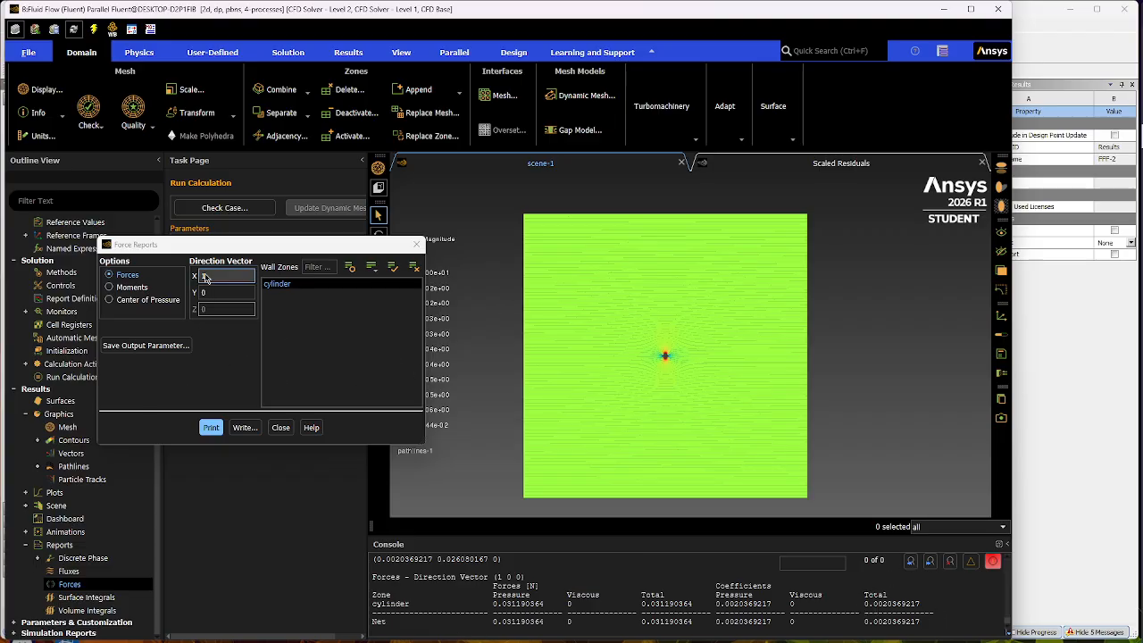
click(281, 427)
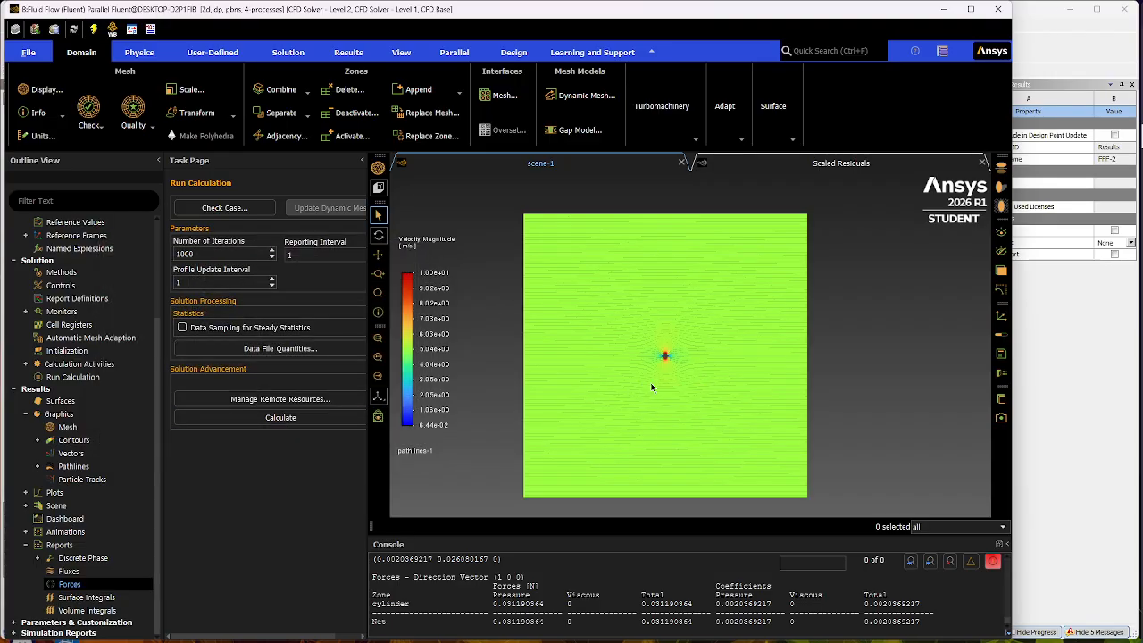
- Change the viscous model to Laminar
scroll(67, 409, up, 3)
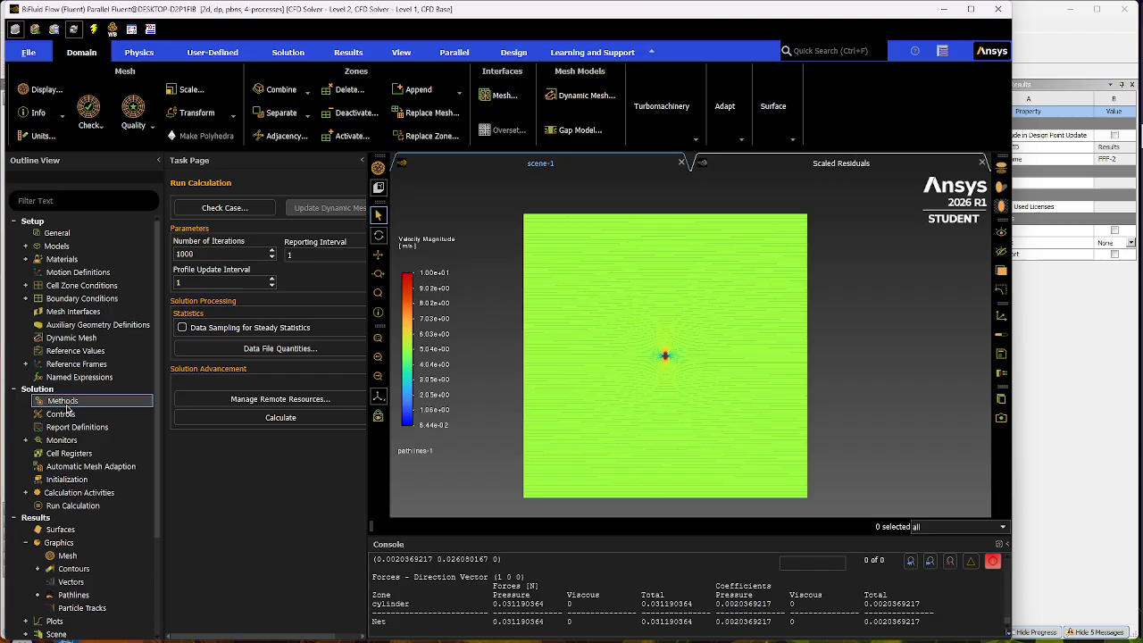
click(26, 246)
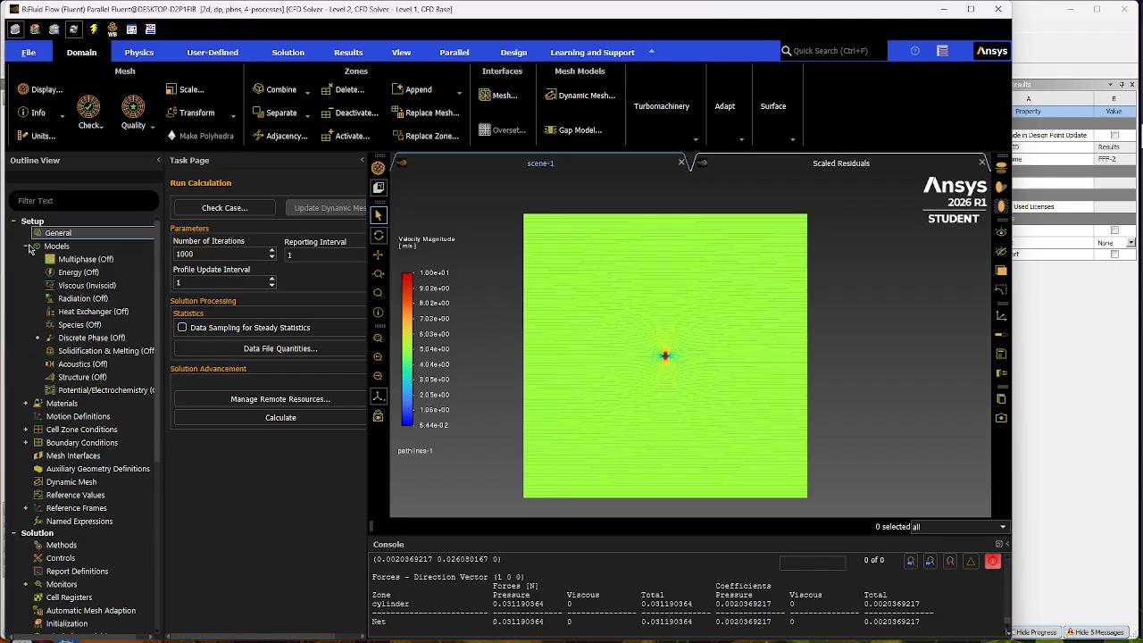
double_click(87, 285)
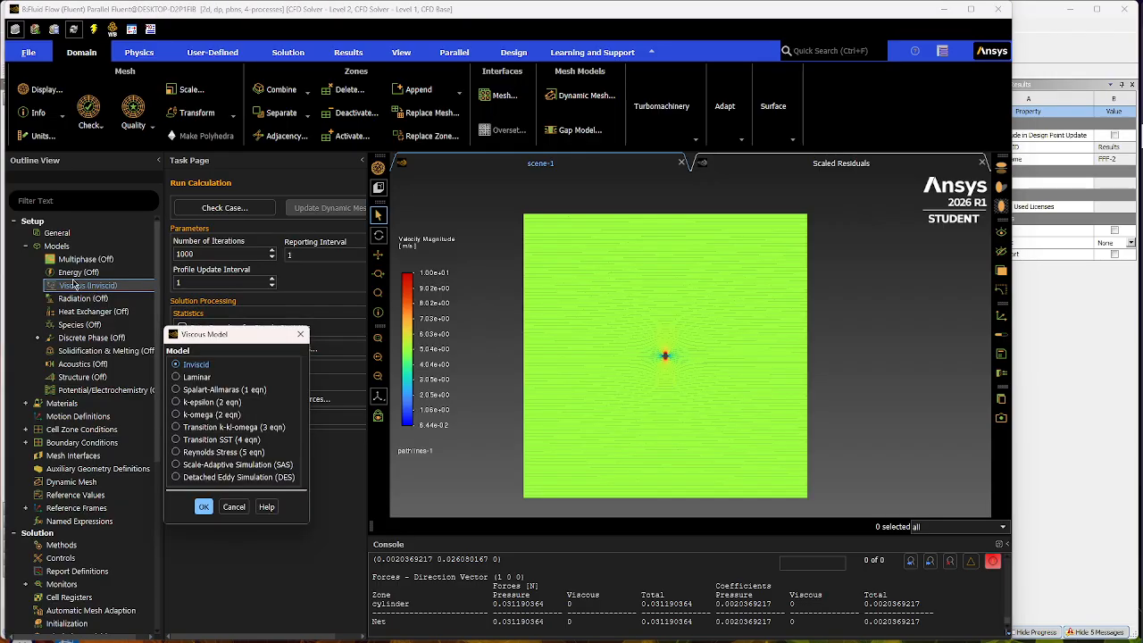
click(180, 378)
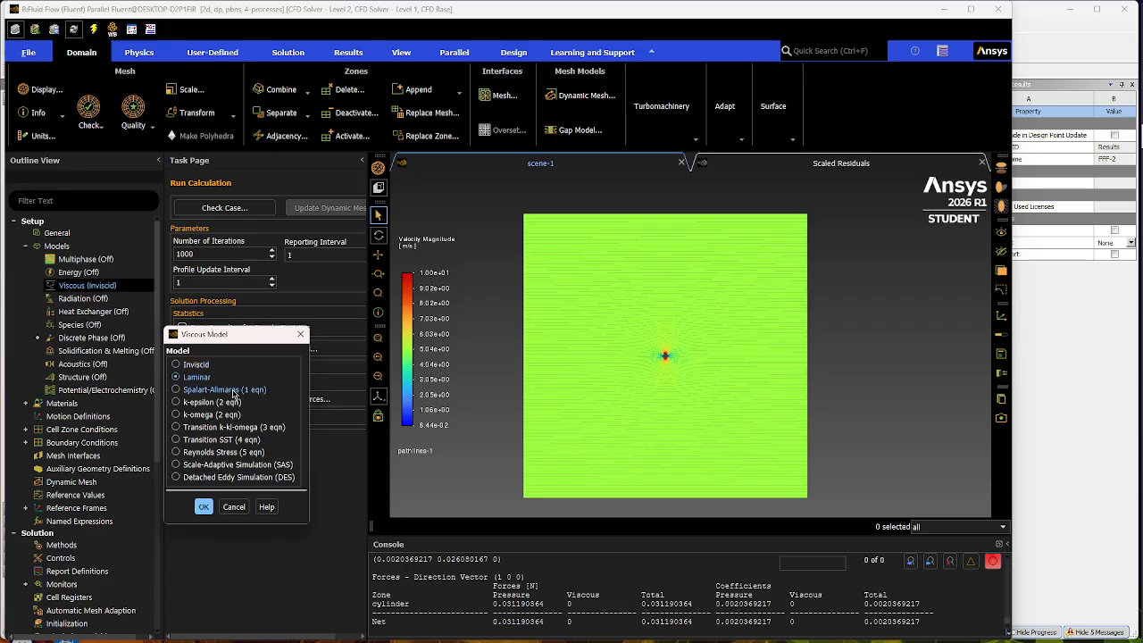
click(203, 506)
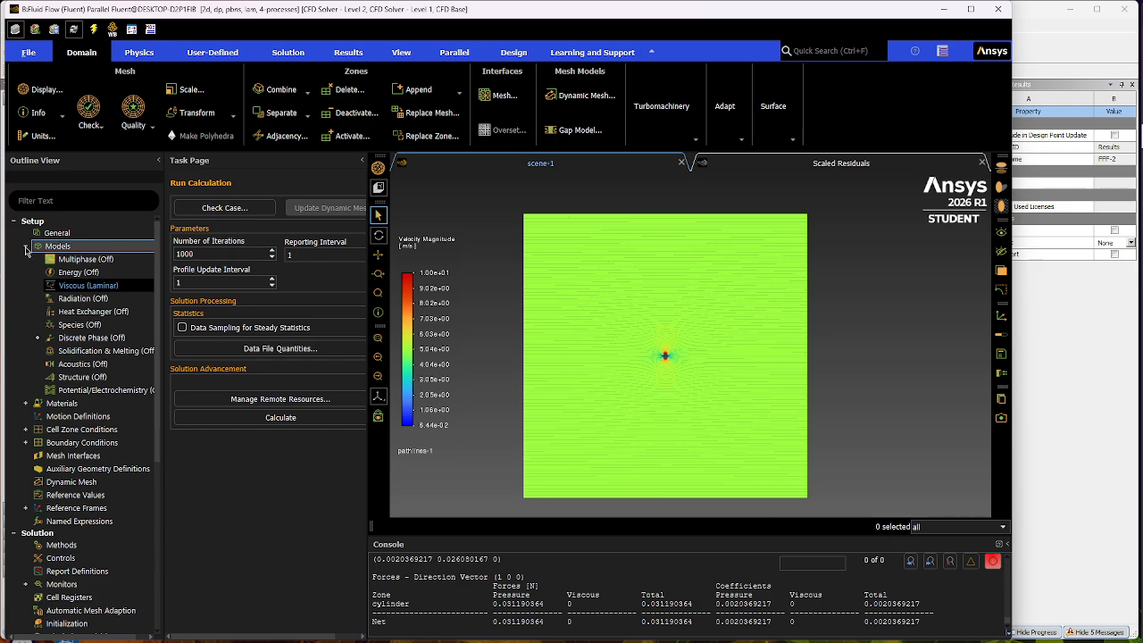
click(26, 246)
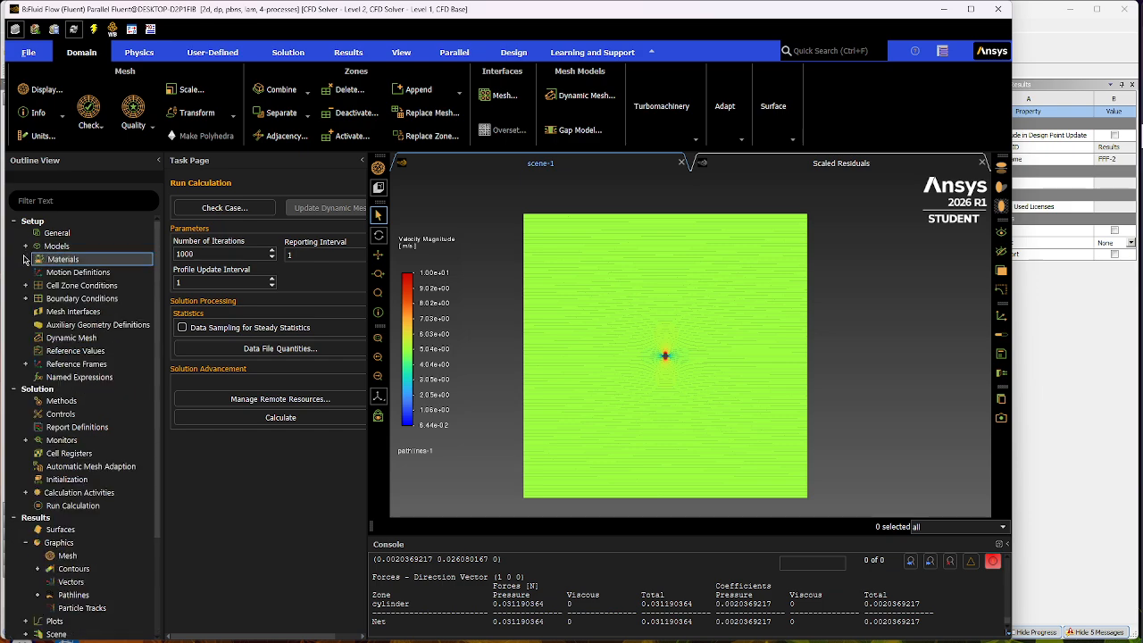
- Review the density and viscosity of the fluid material air and close its material dialog
click(25, 259)
click(38, 273)
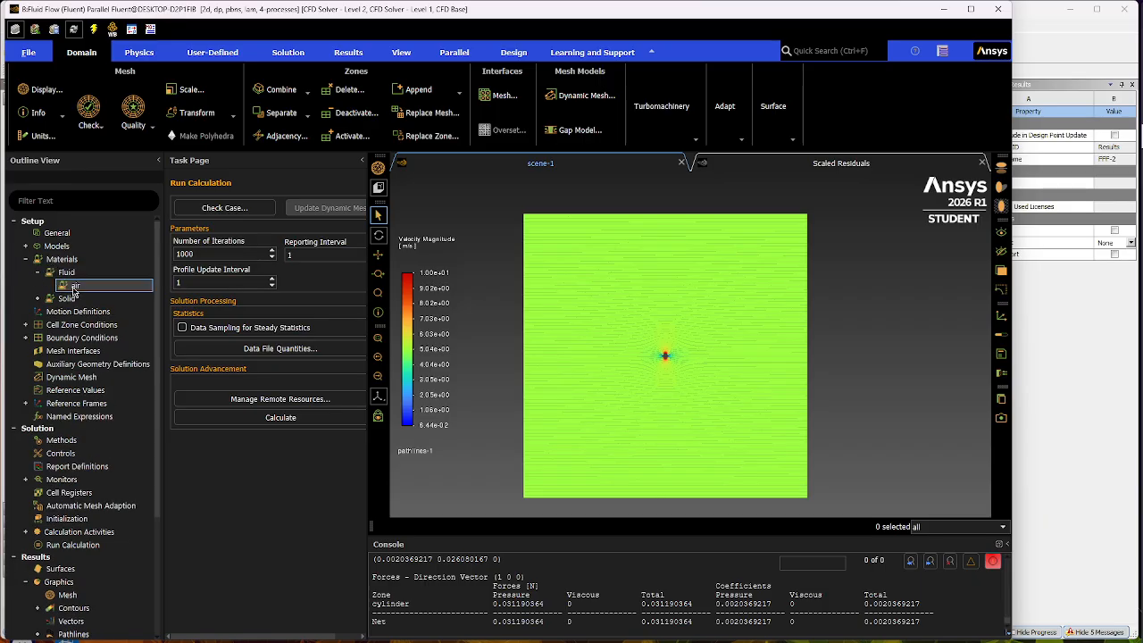
double_click(75, 287)
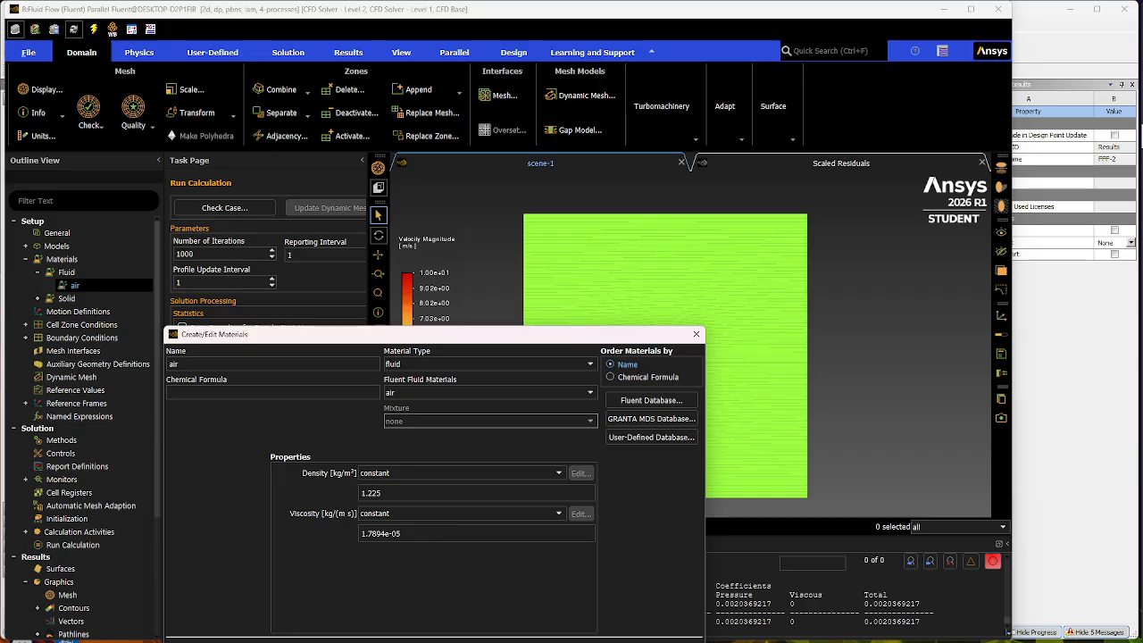
key(Escape)
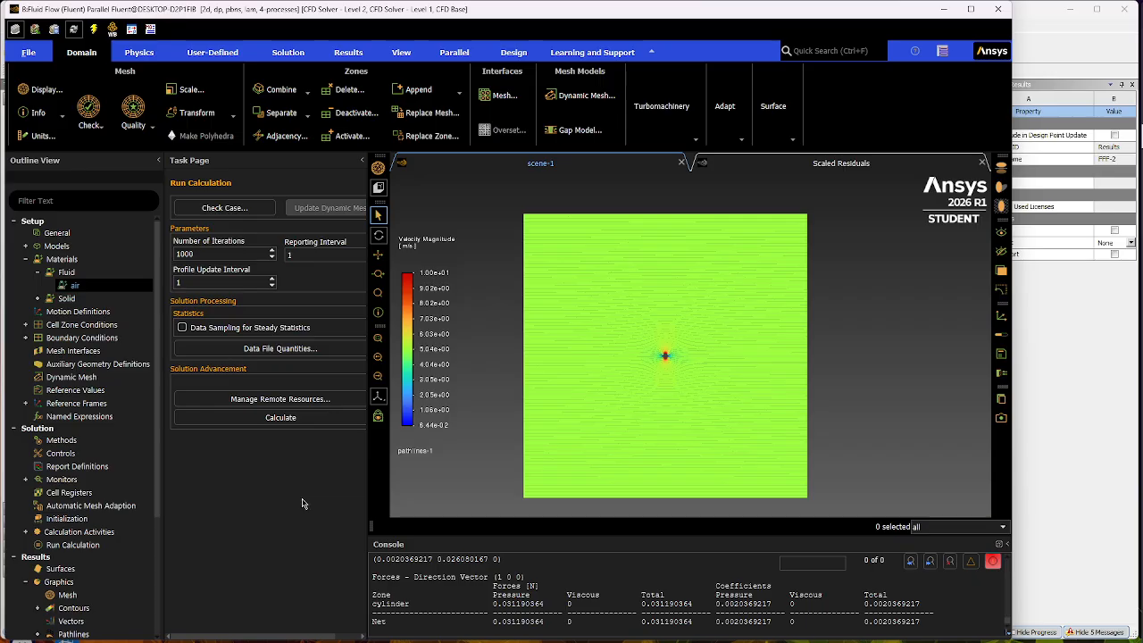
- Set the inlet's velocity magnitude to 5 m/s, apply it and close the boundary condition dialog
click(26, 337)
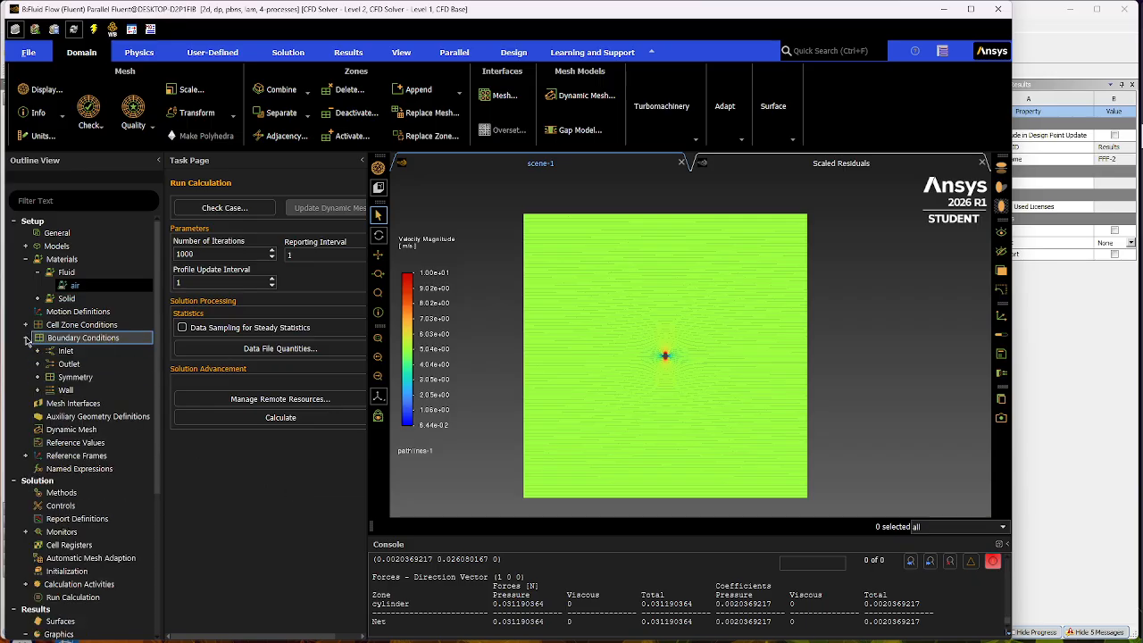
double_click(96, 352)
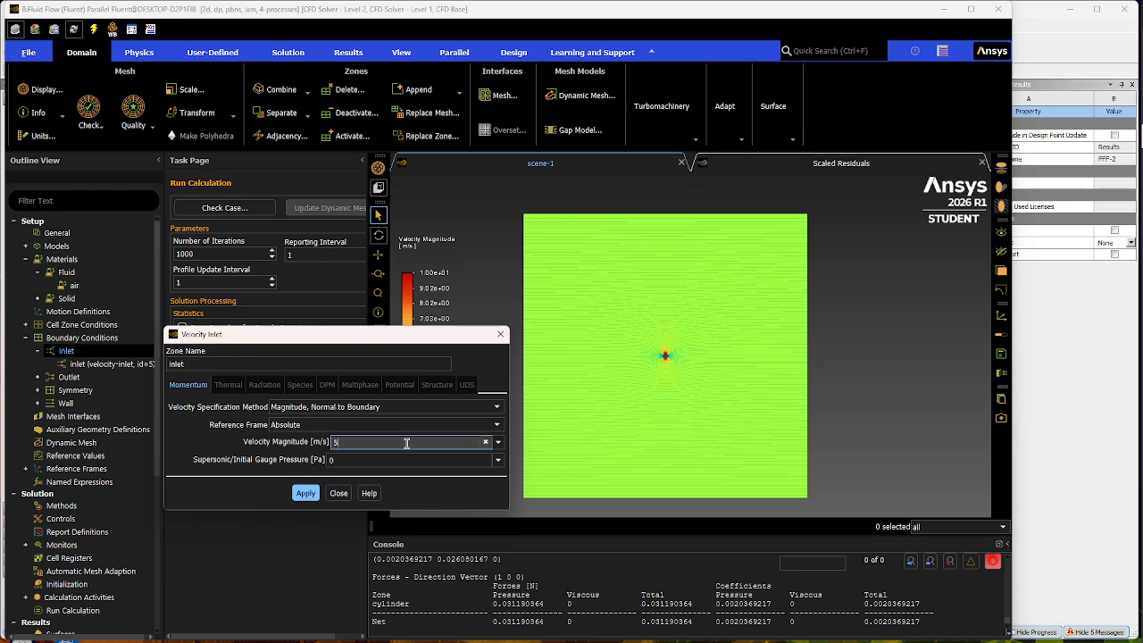
key(BackSpace)
text(5)
click(307, 494)
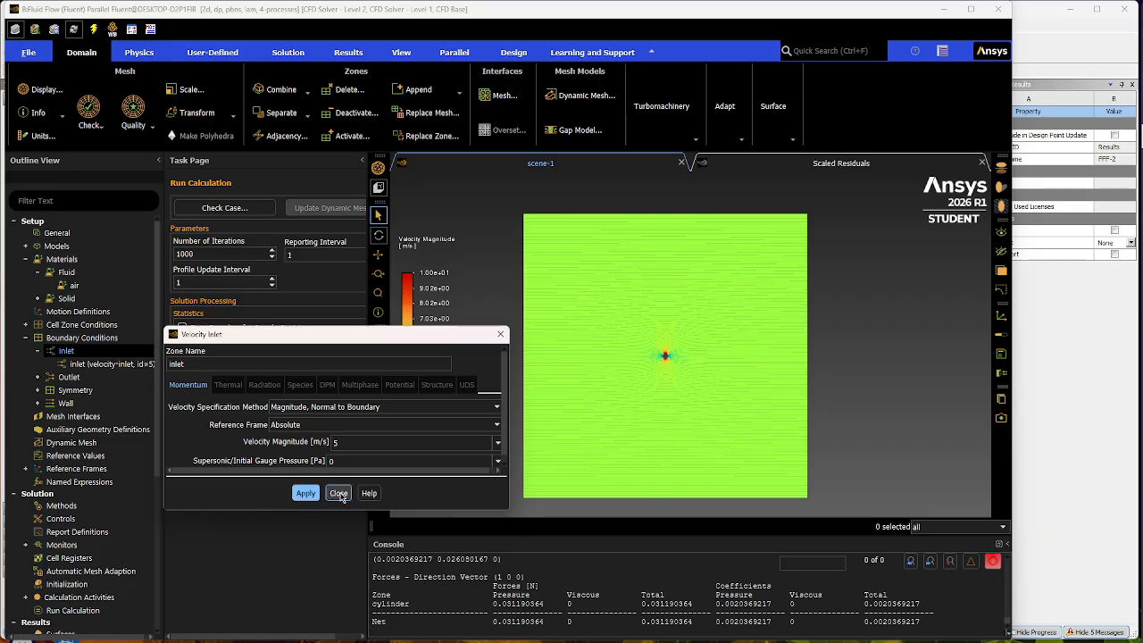
click(338, 492)
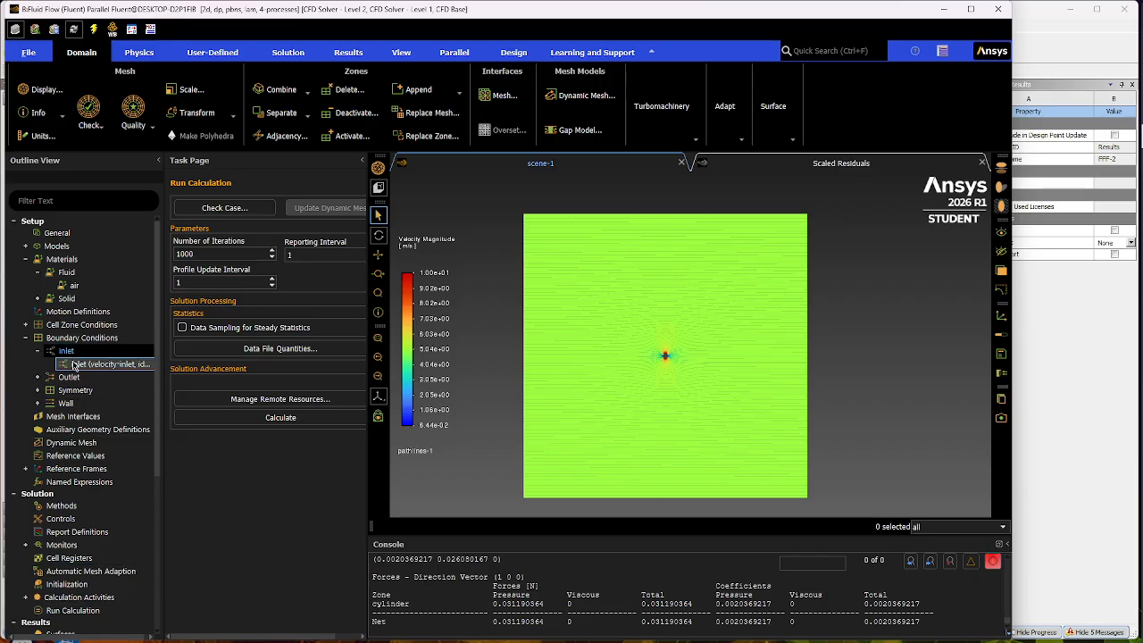
click(38, 351)
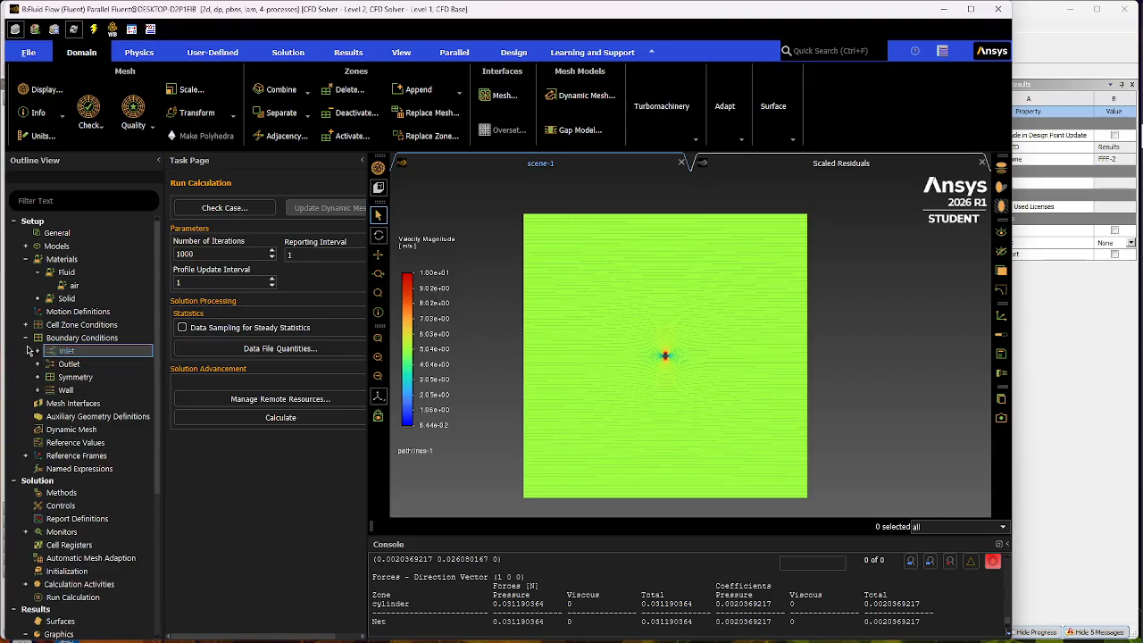
click(26, 340)
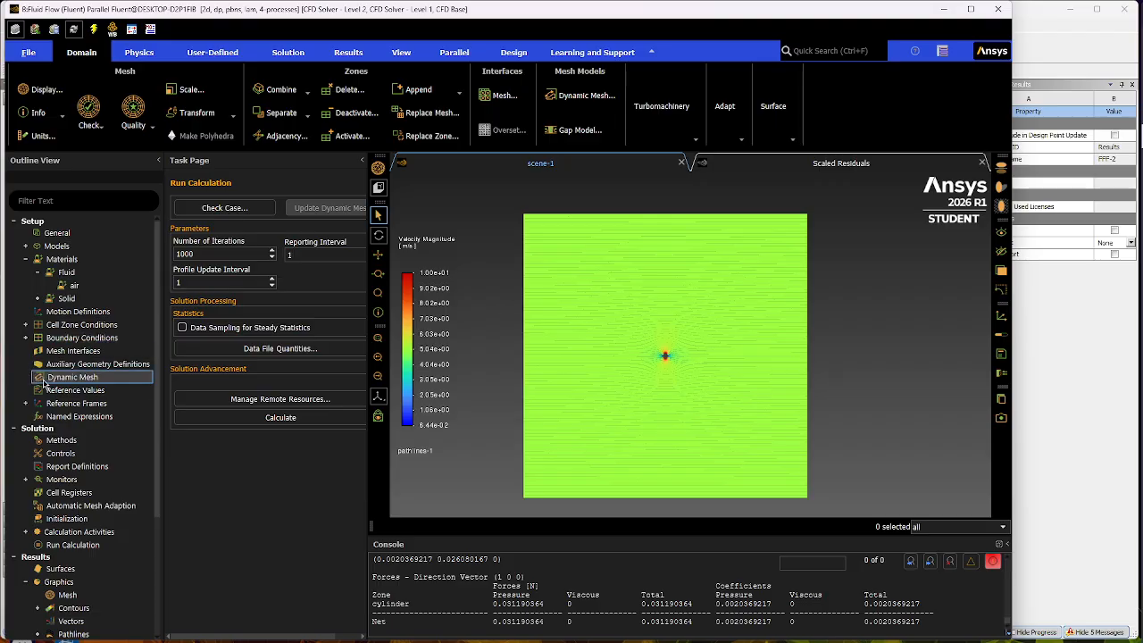
- Review the reference values and the solution methods for the laminar case
click(81, 392)
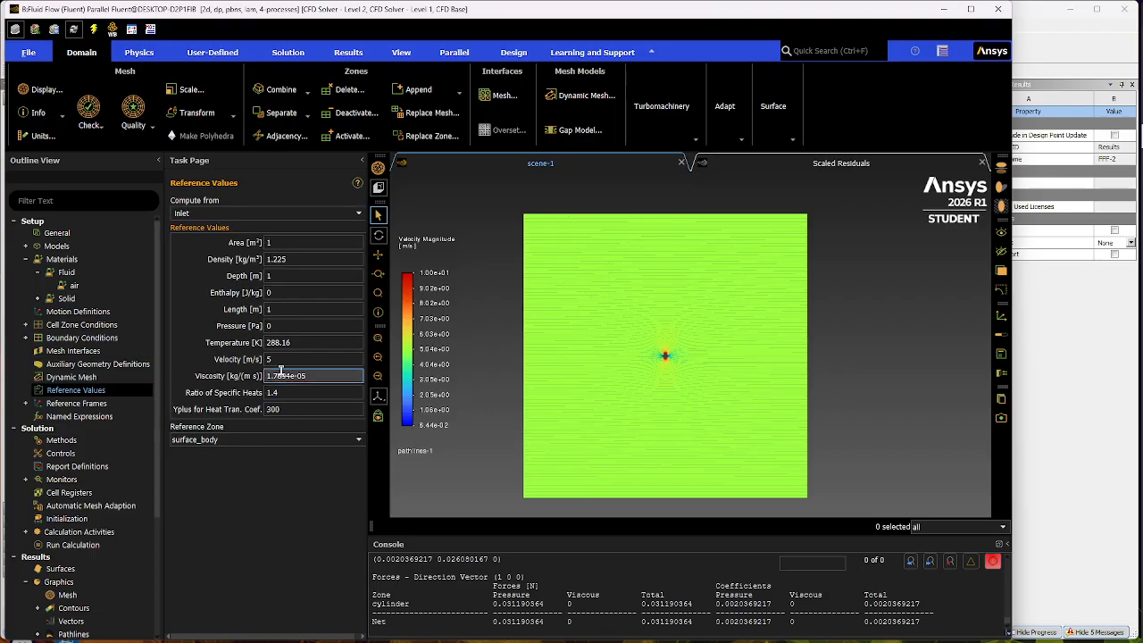
click(60, 440)
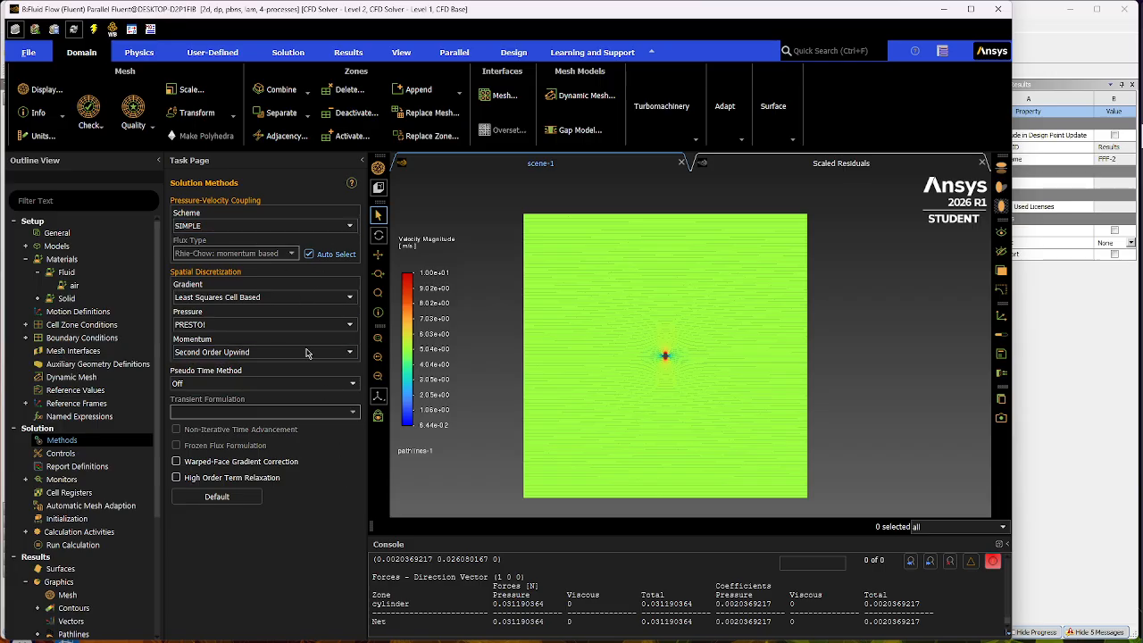
- Review the pressure-velocity coupling scheme options and the residual monitors' convergence criteria for the laminar case
click(347, 226)
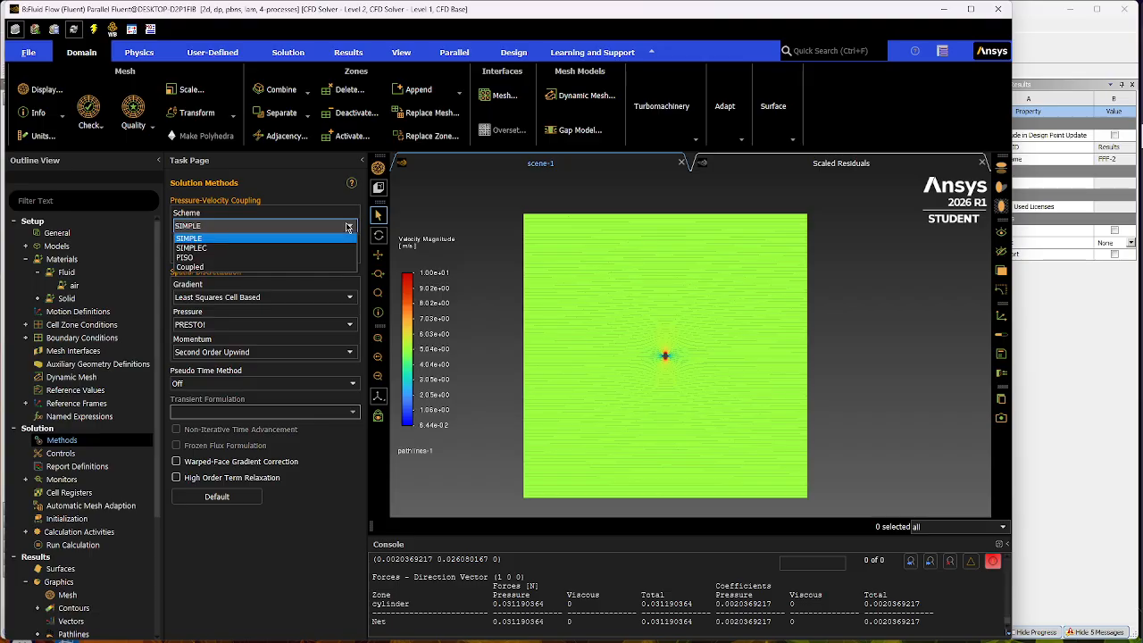
click(347, 226)
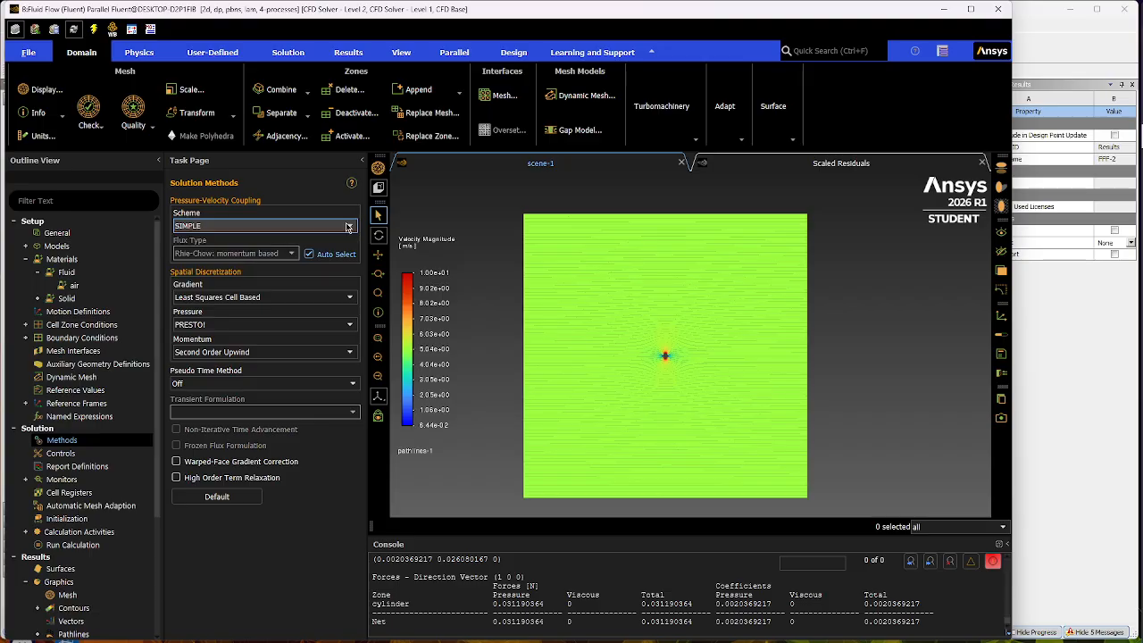
click(25, 480)
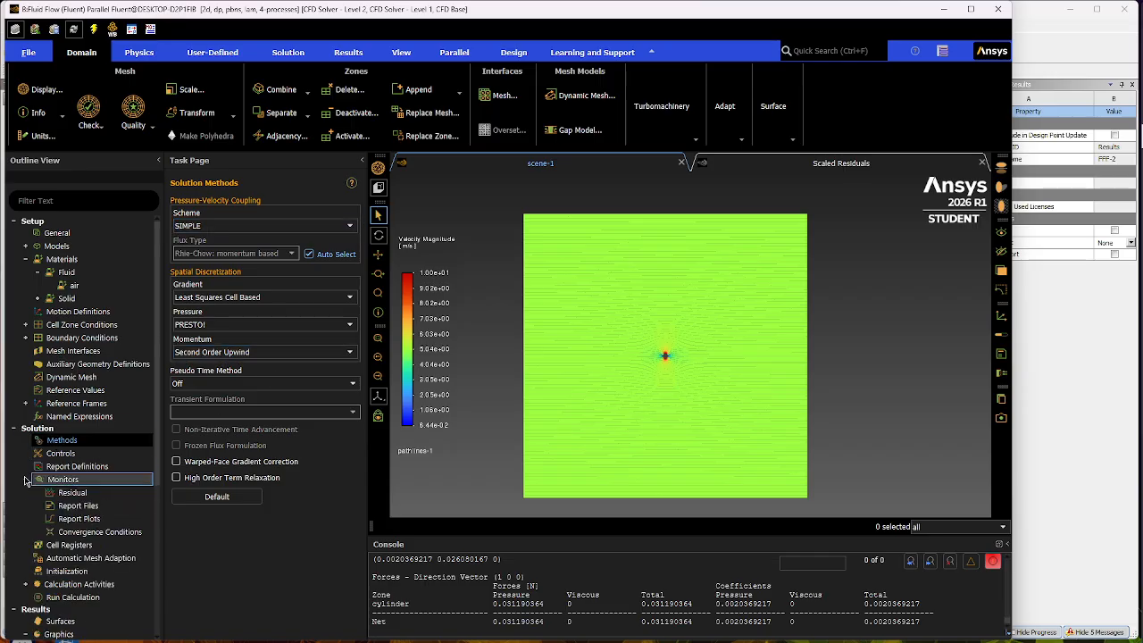
double_click(72, 492)
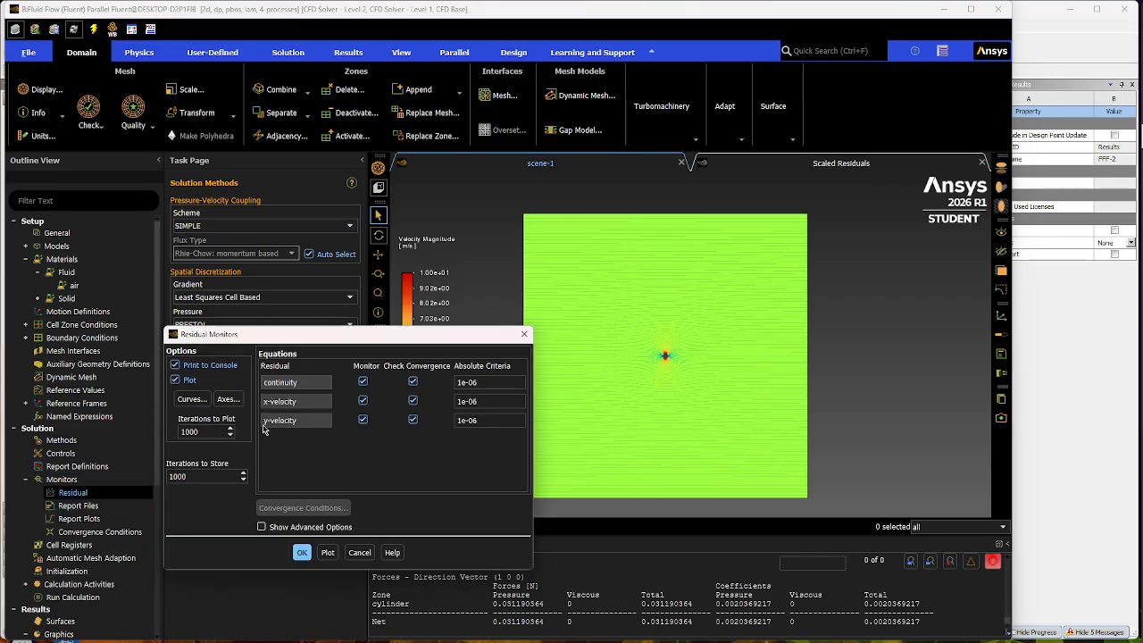
click(302, 551)
click(26, 480)
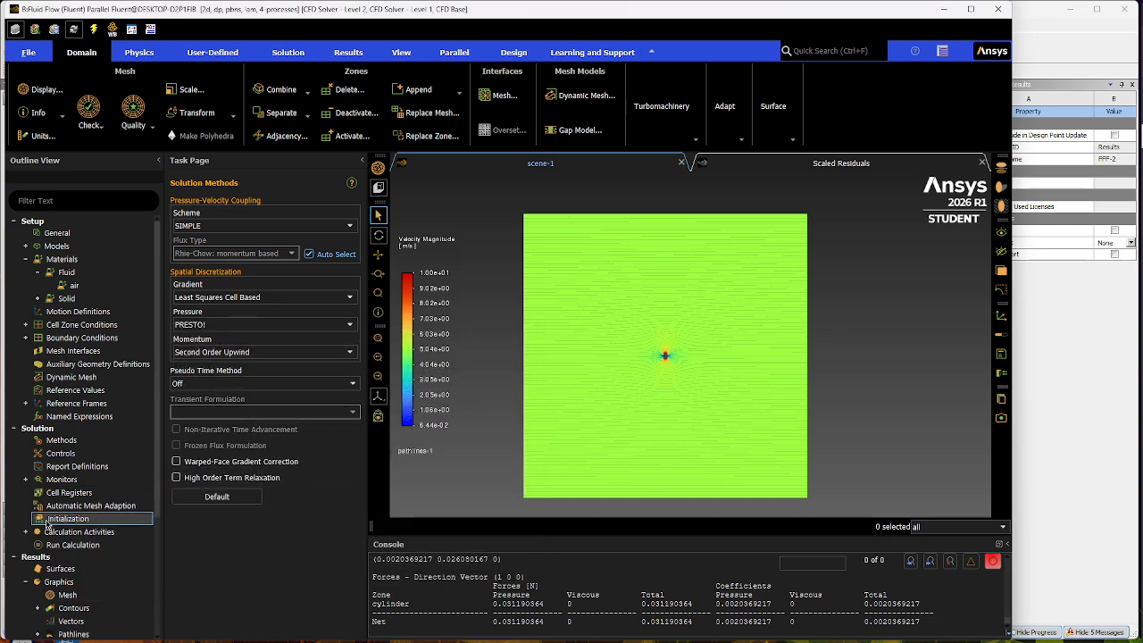
- Initialize the laminar solution with hybrid initialization and run the calculation for 1000 iterations
click(59, 520)
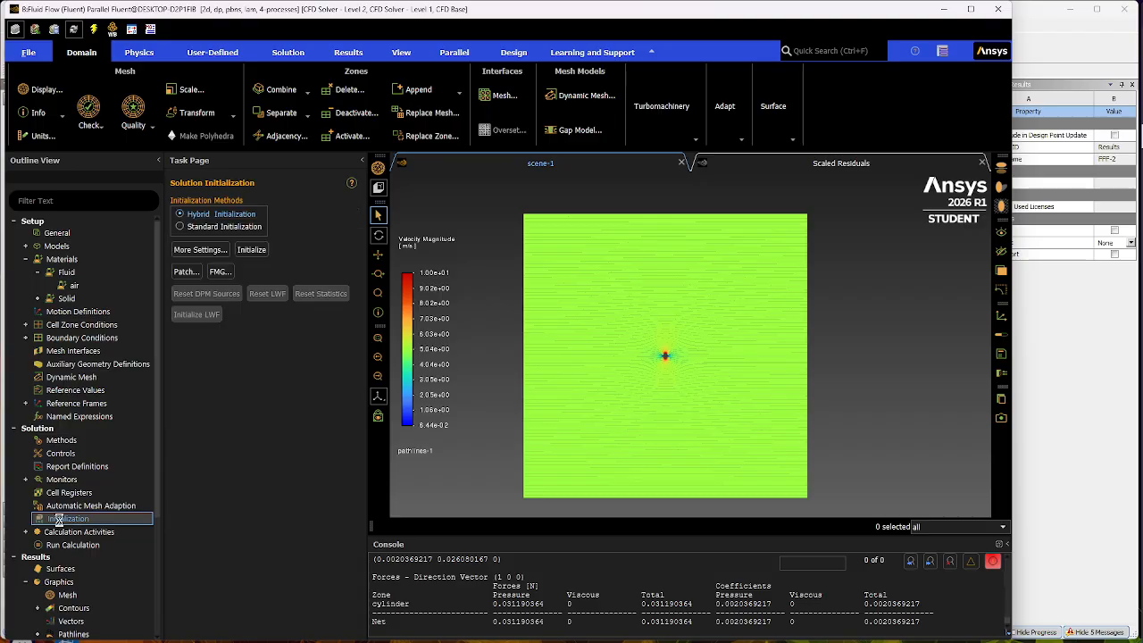
click(247, 249)
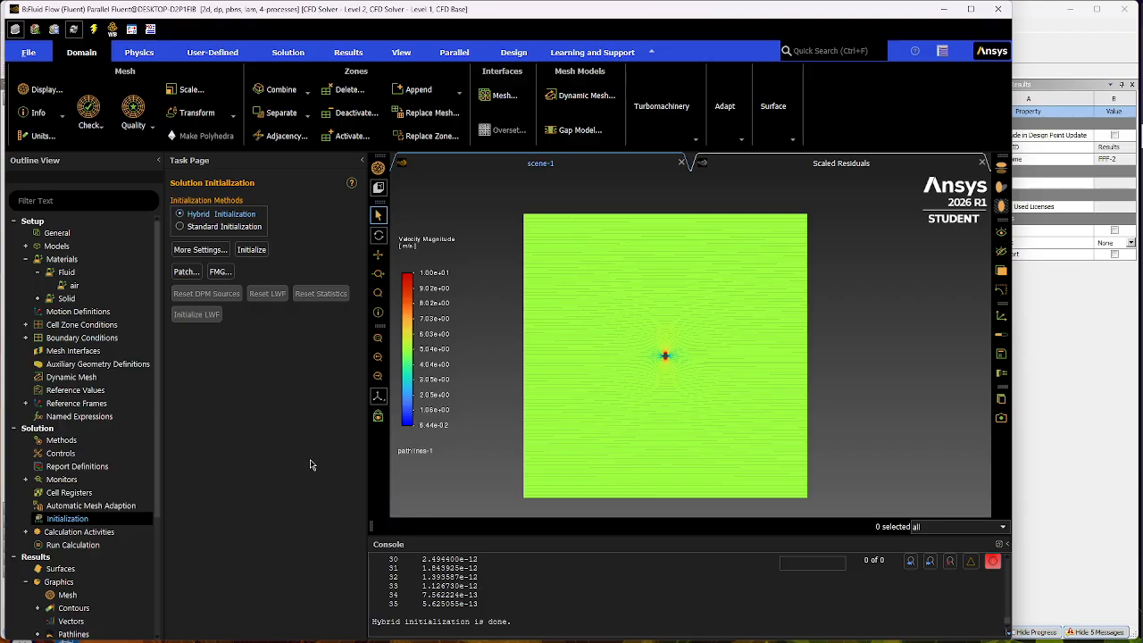
click(102, 545)
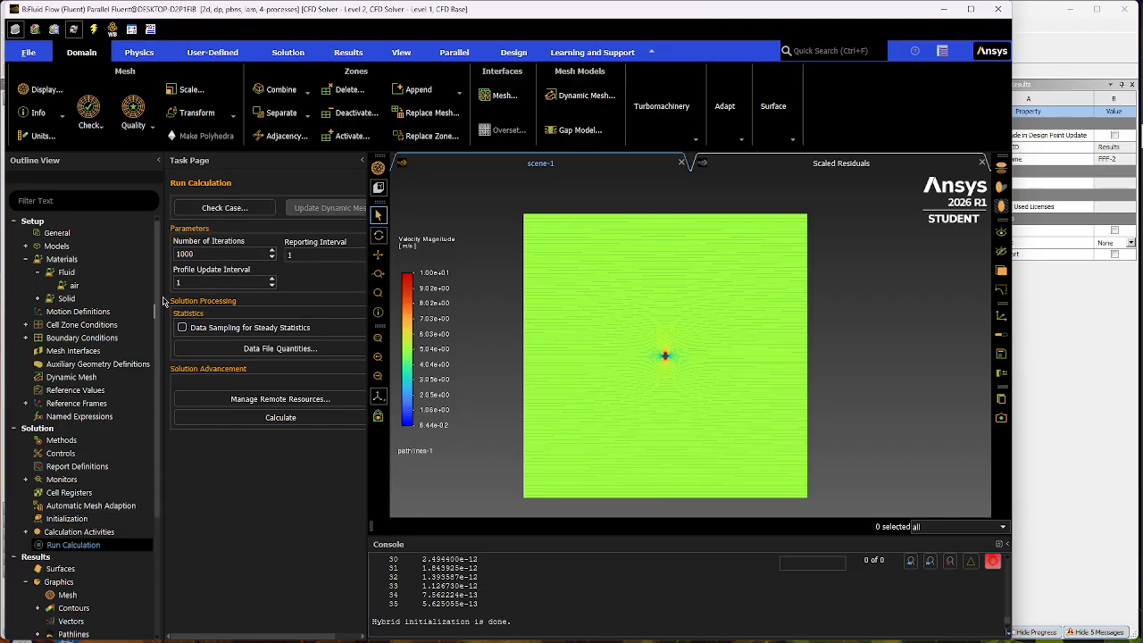
click(276, 419)
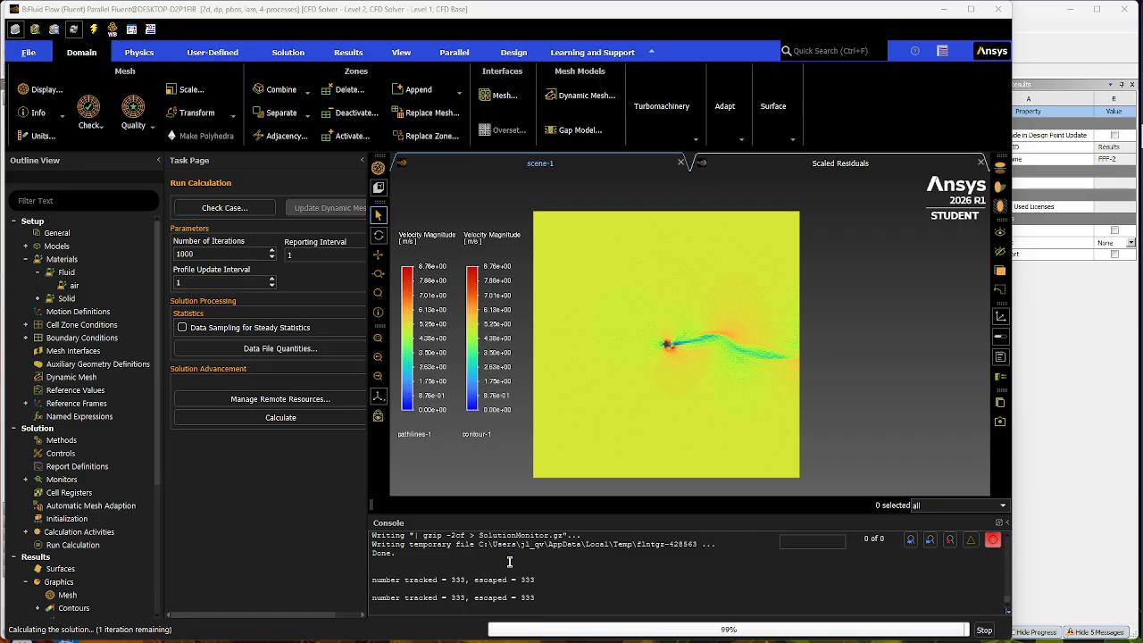
click(529, 340)
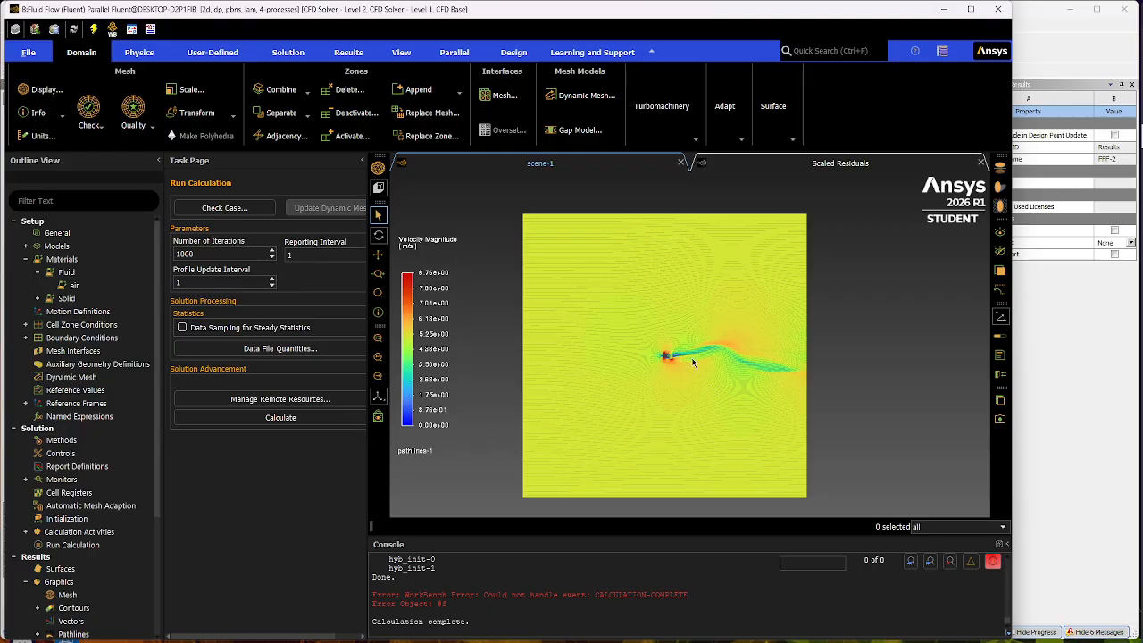
- Examine the velocity magnitude pathlines around the cylinder and along its wake, both up close and across the whole domain
scroll(688, 357, up, 3)
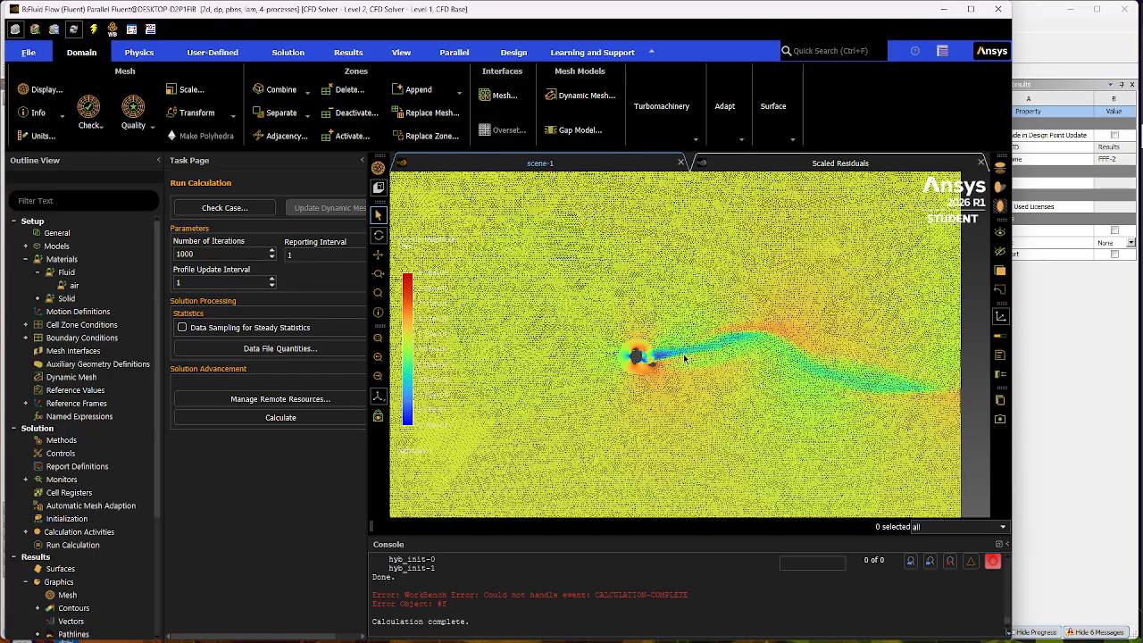
scroll(696, 363, up, 3)
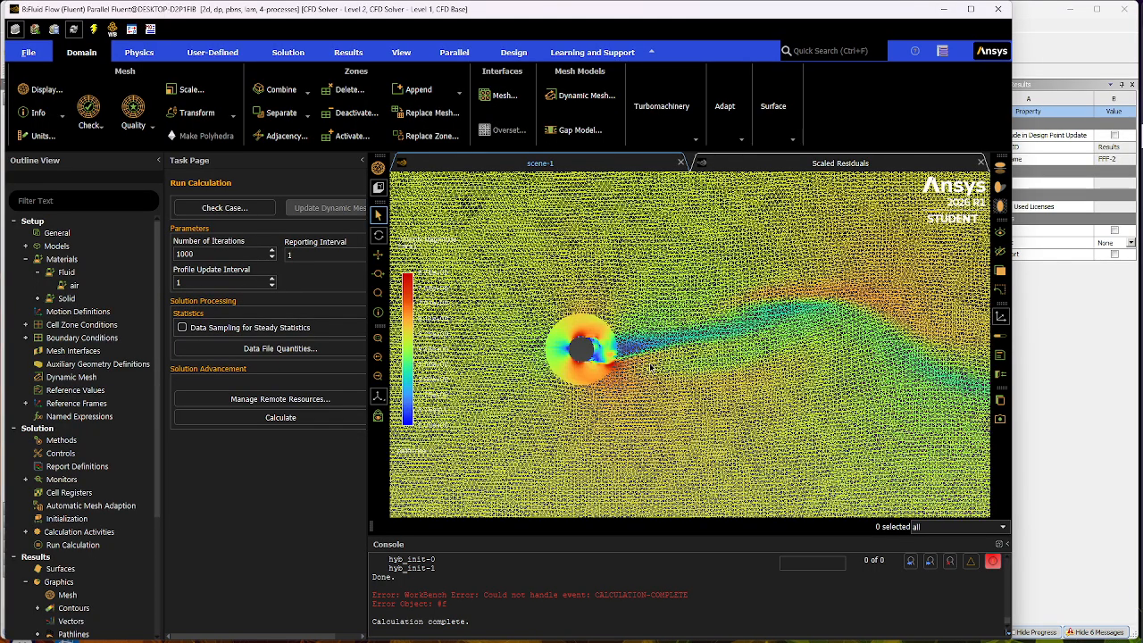
scroll(688, 360, down, 1)
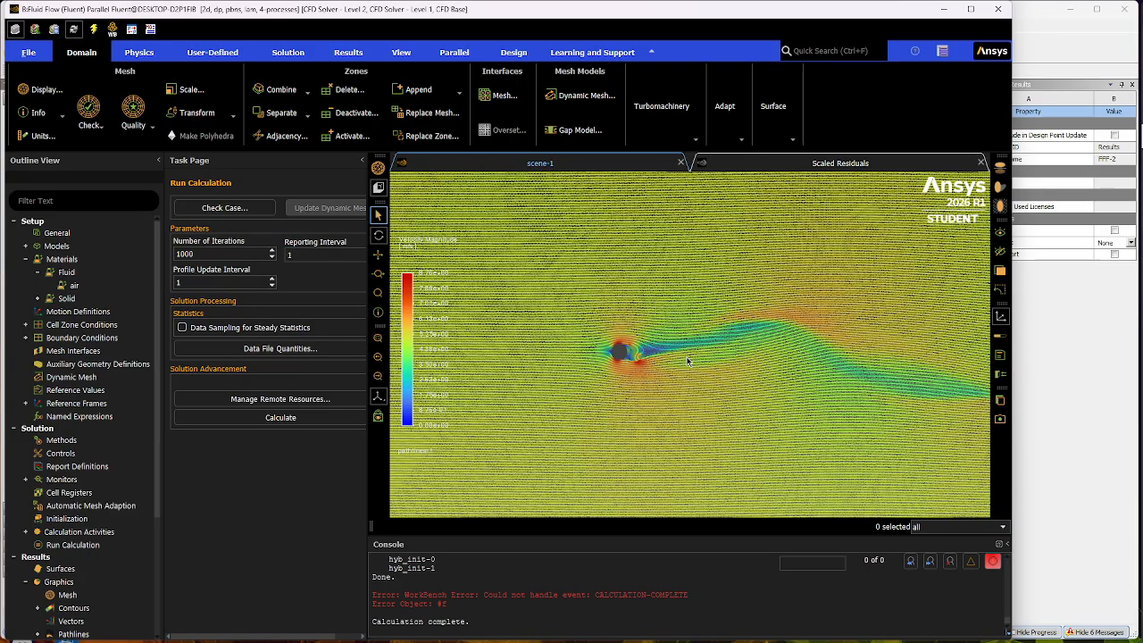
scroll(688, 361, up, 2)
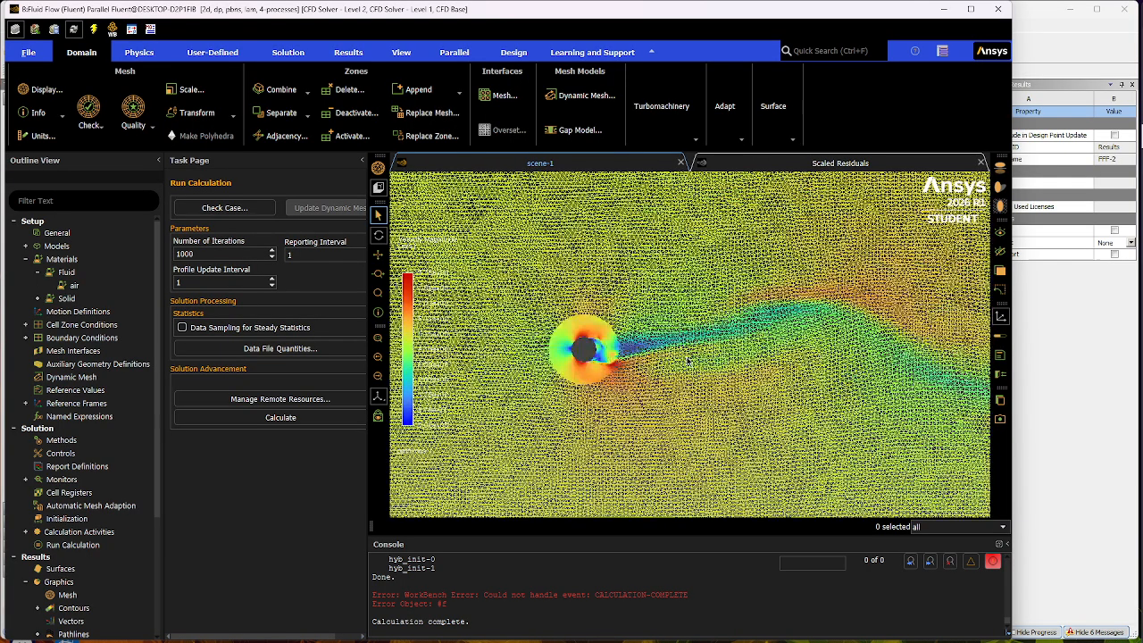
scroll(655, 350, up, 3)
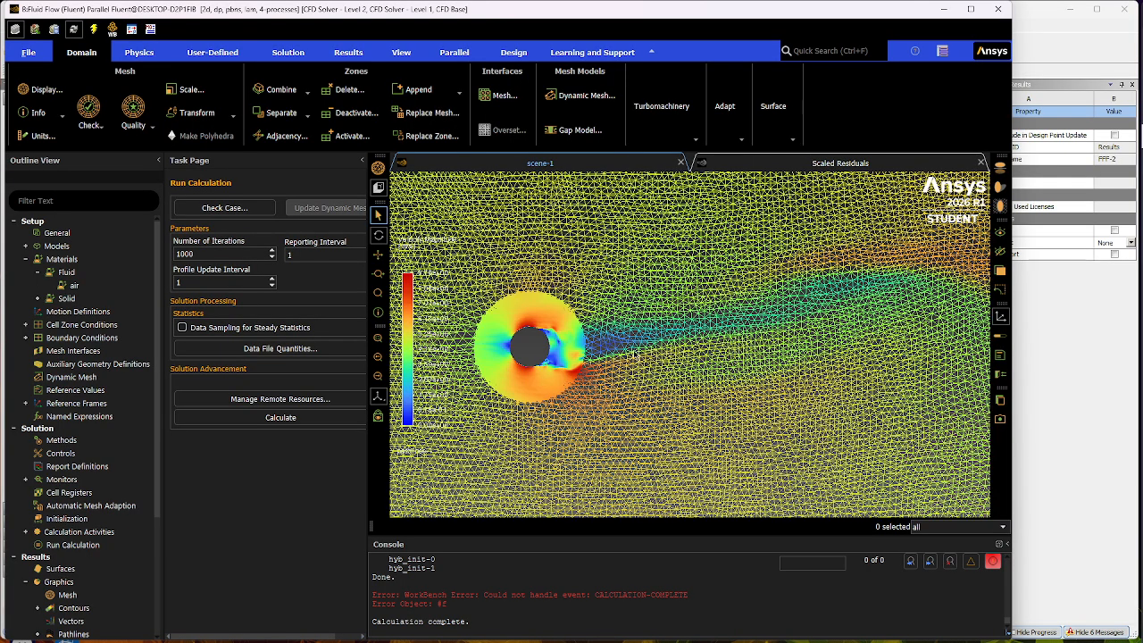
scroll(571, 353, down, 2)
scroll(489, 364, up, 3)
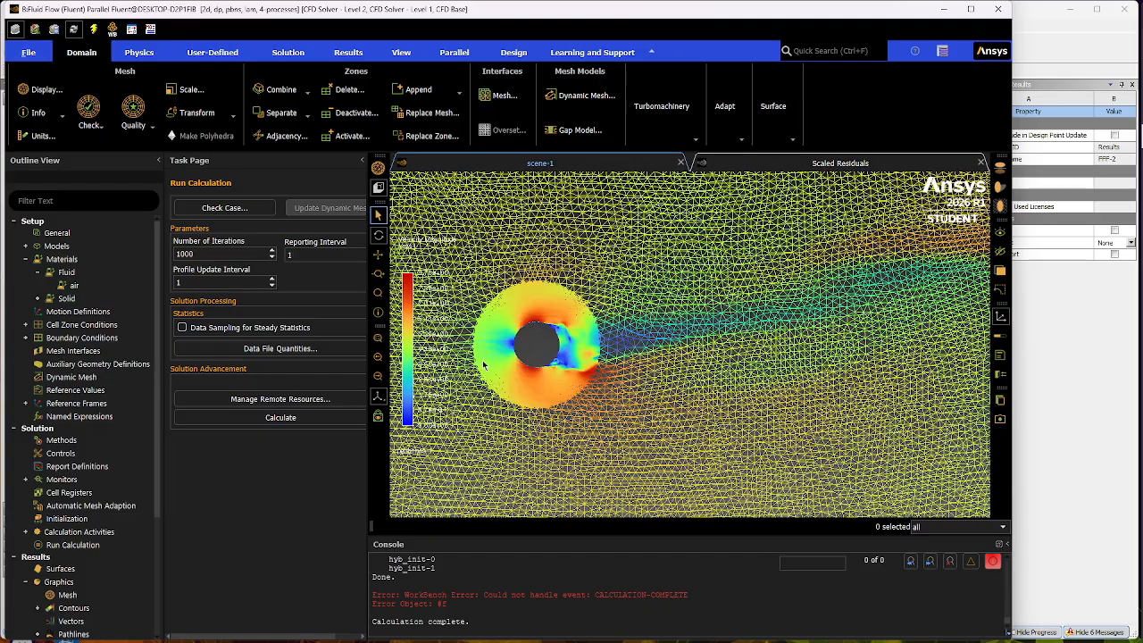
scroll(602, 357, down, 1)
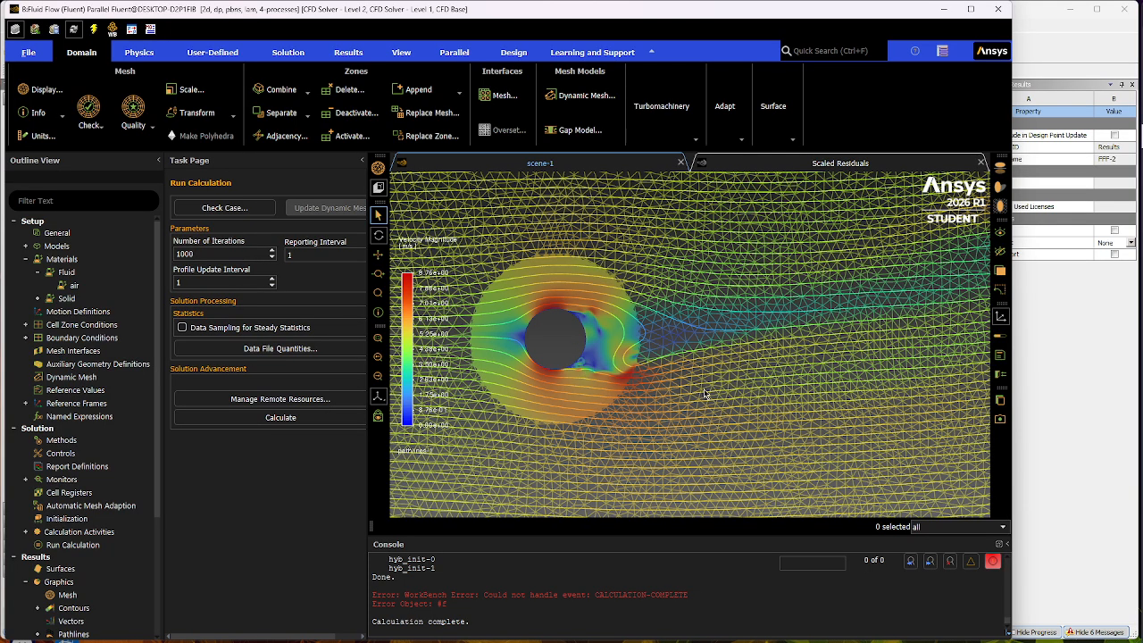
scroll(704, 393, down, 3)
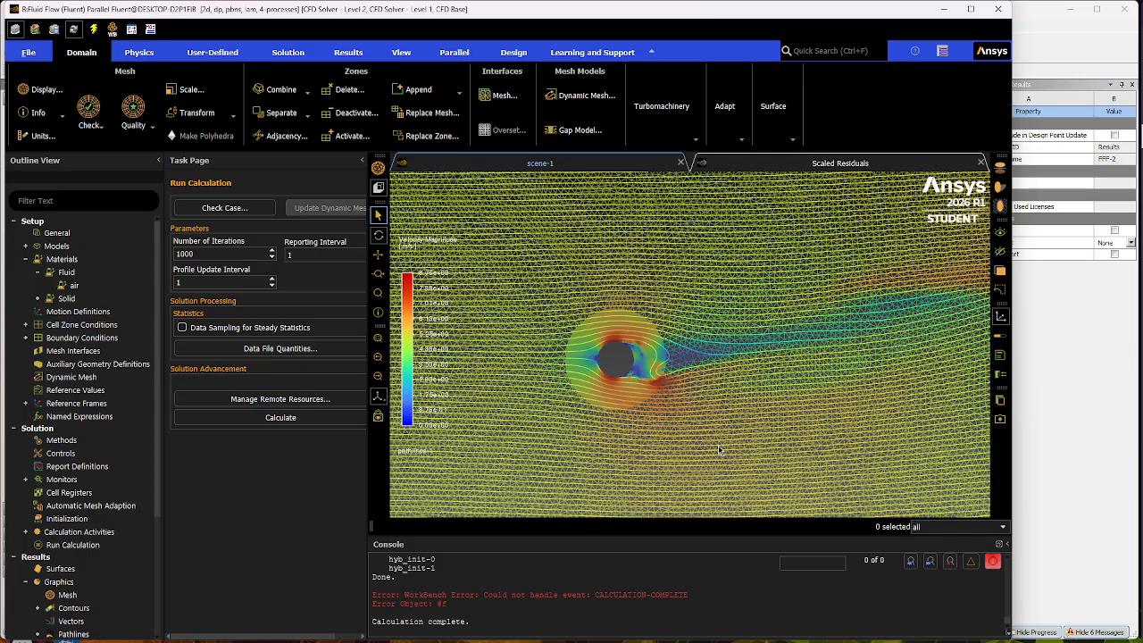
scroll(720, 449, down, 3)
scroll(725, 462, down, 5)
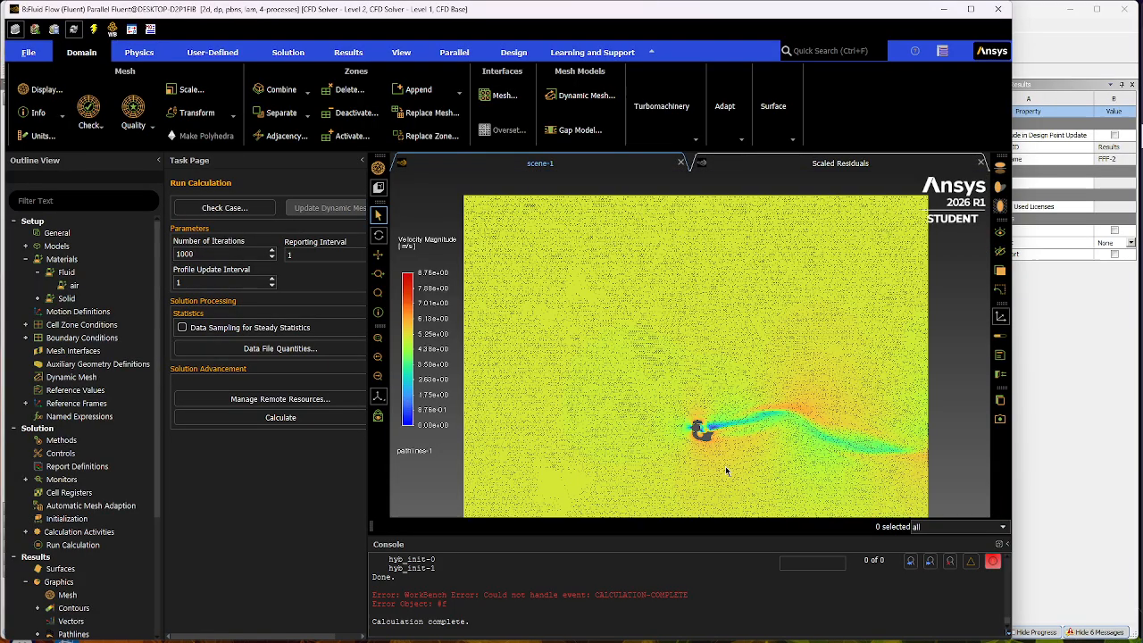
scroll(725, 466, down, 2)
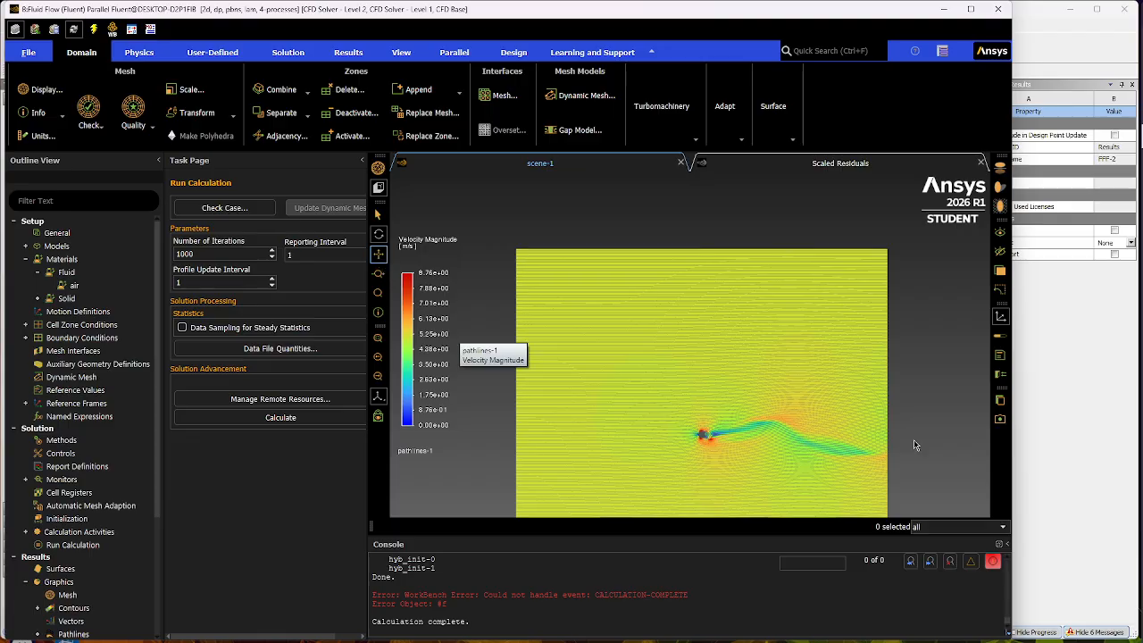
drag(923, 393, 914, 349)
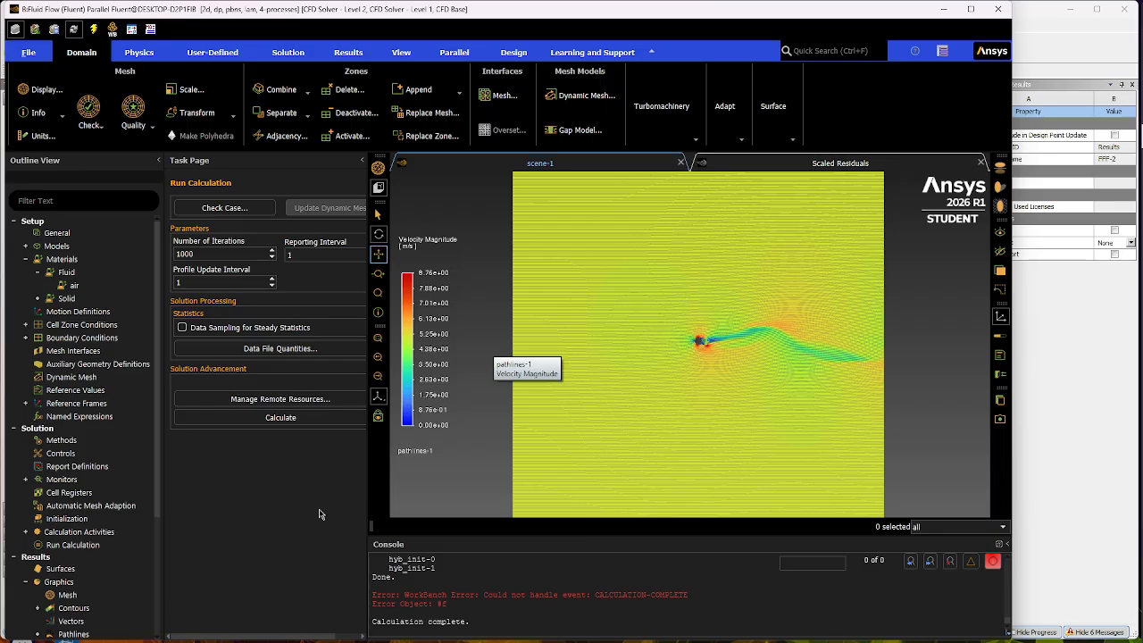
- Change contour-1 to static pressure, display it, inspect the field around the cylinder and close the contour settings
click(40, 609)
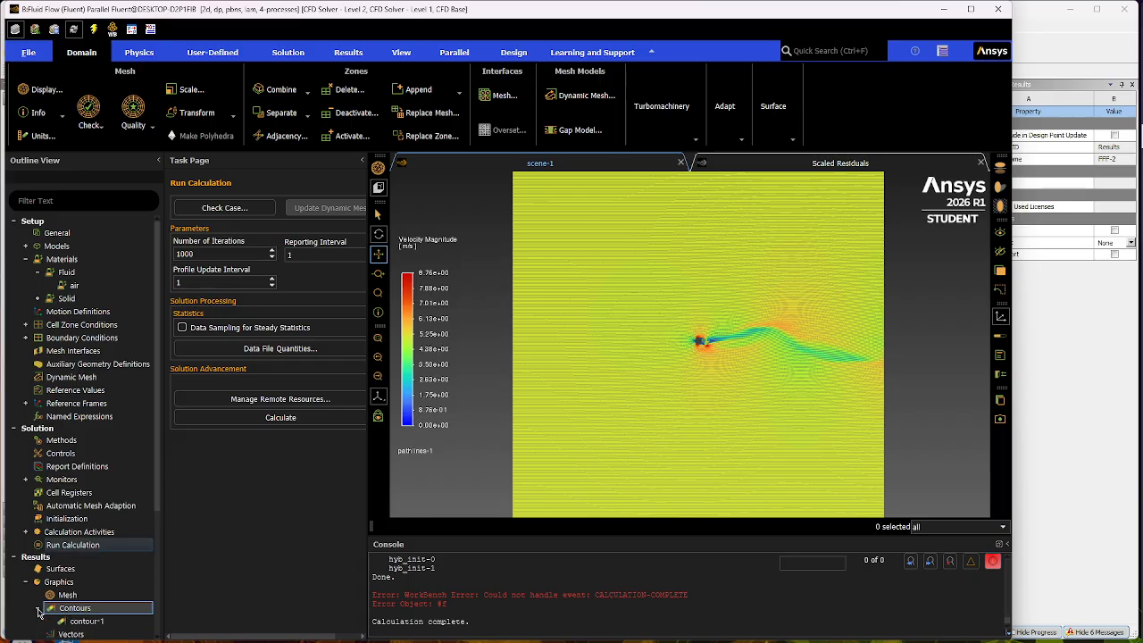
double_click(75, 620)
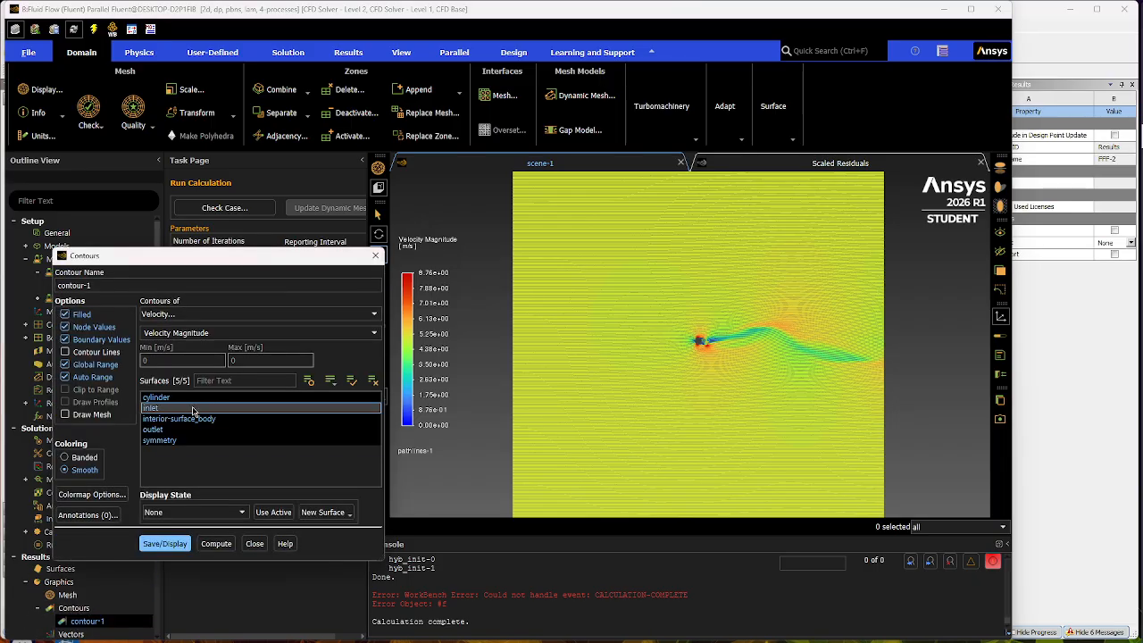
click(286, 314)
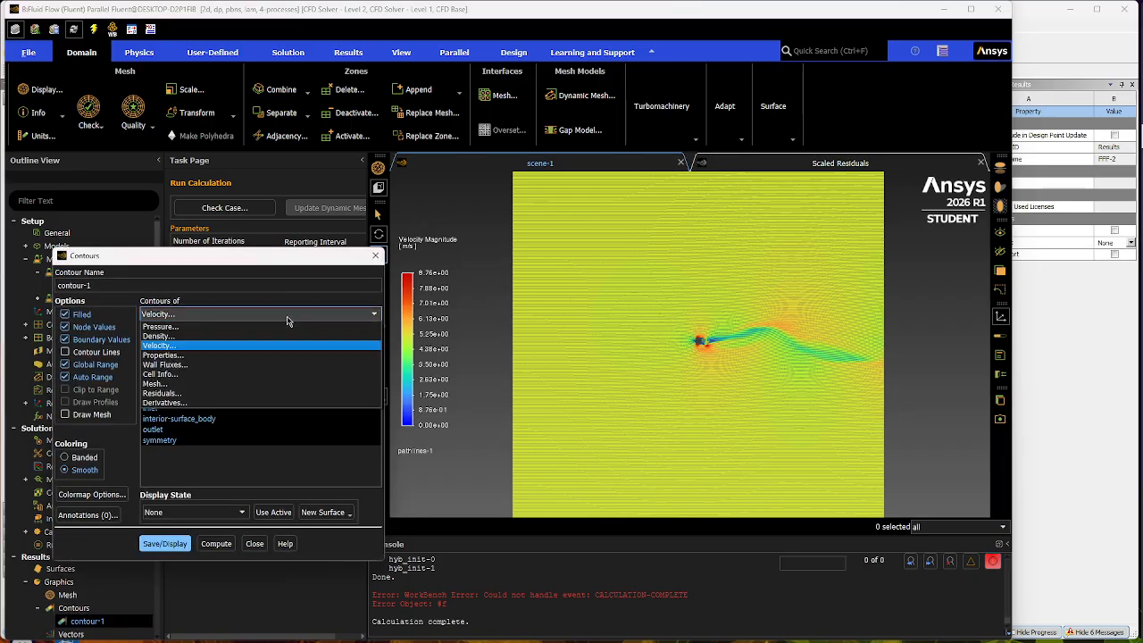
click(197, 331)
click(164, 543)
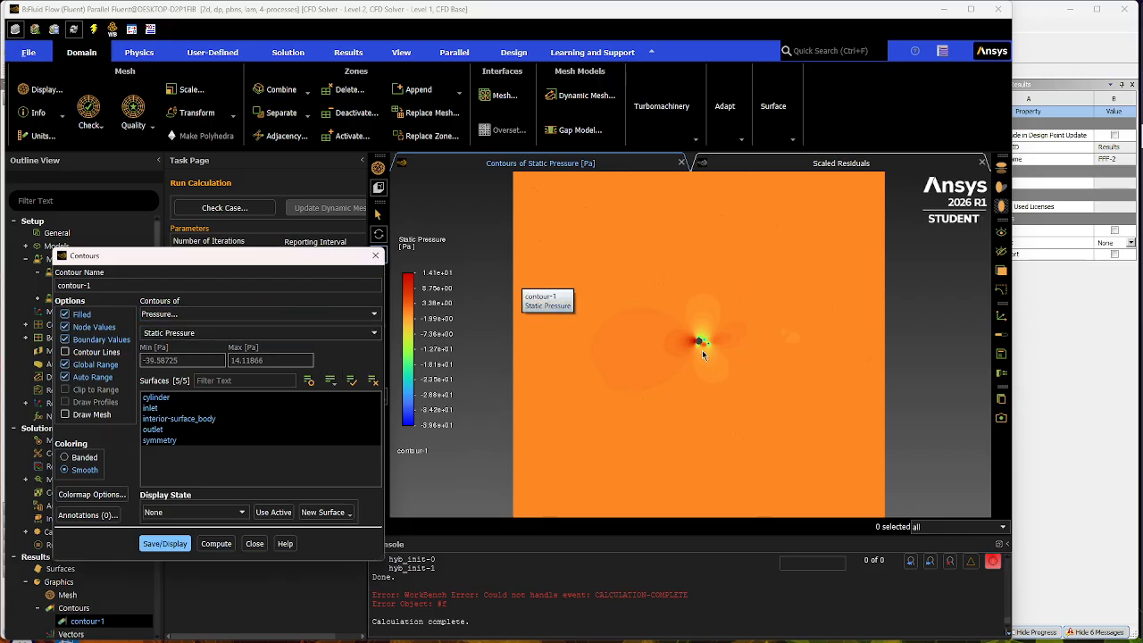
scroll(702, 350, up, 5)
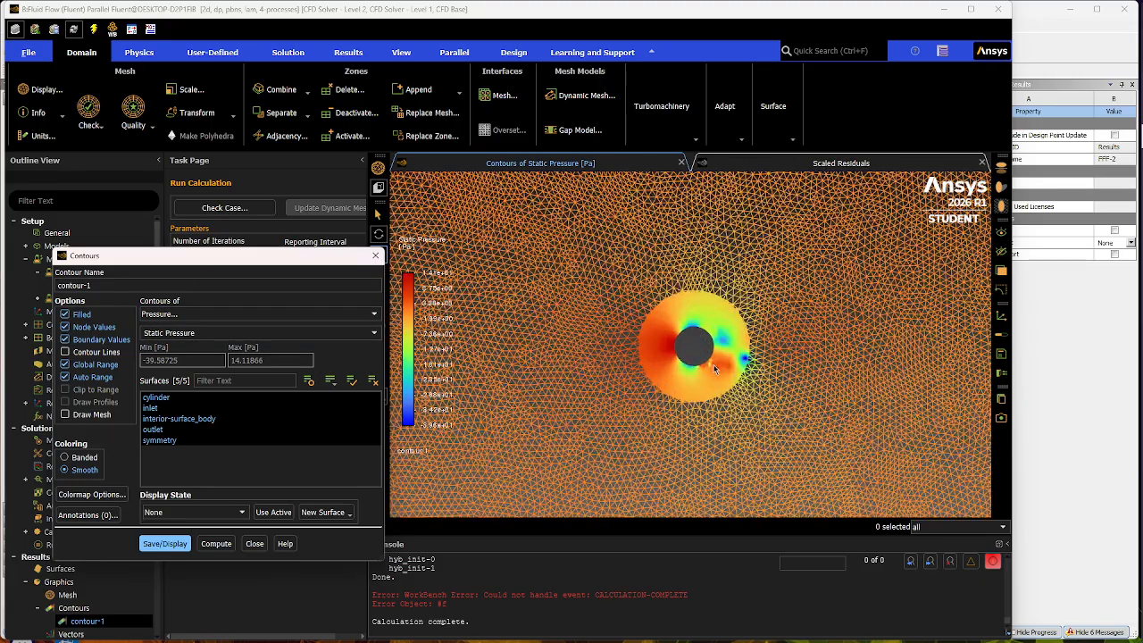
scroll(714, 368, up, 2)
scroll(711, 362, down, 10)
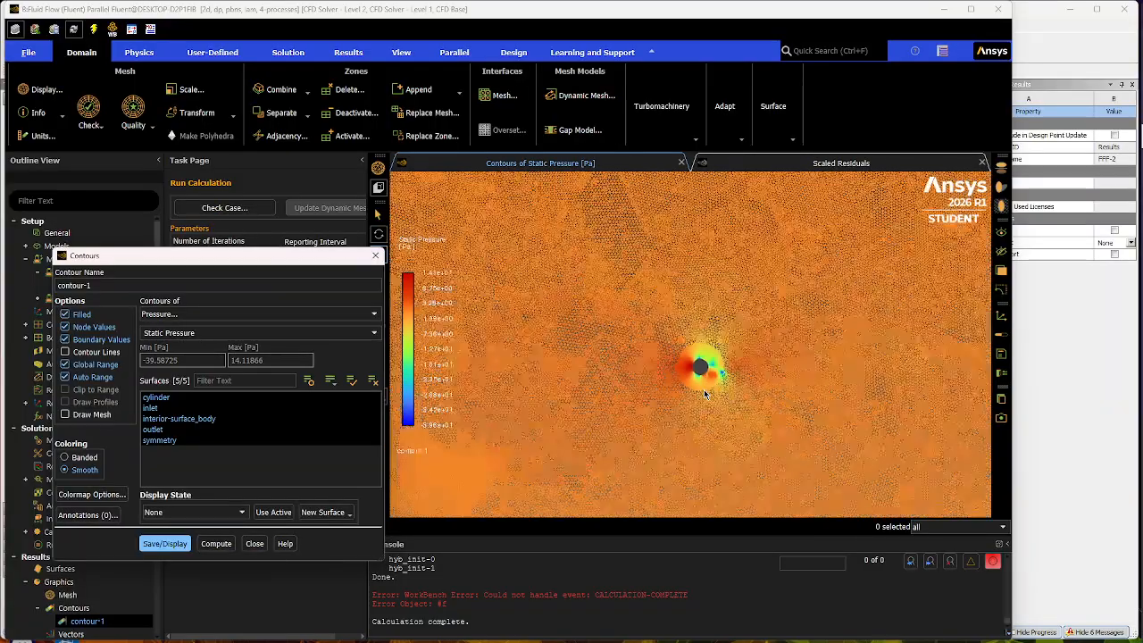
scroll(705, 434, up, 3)
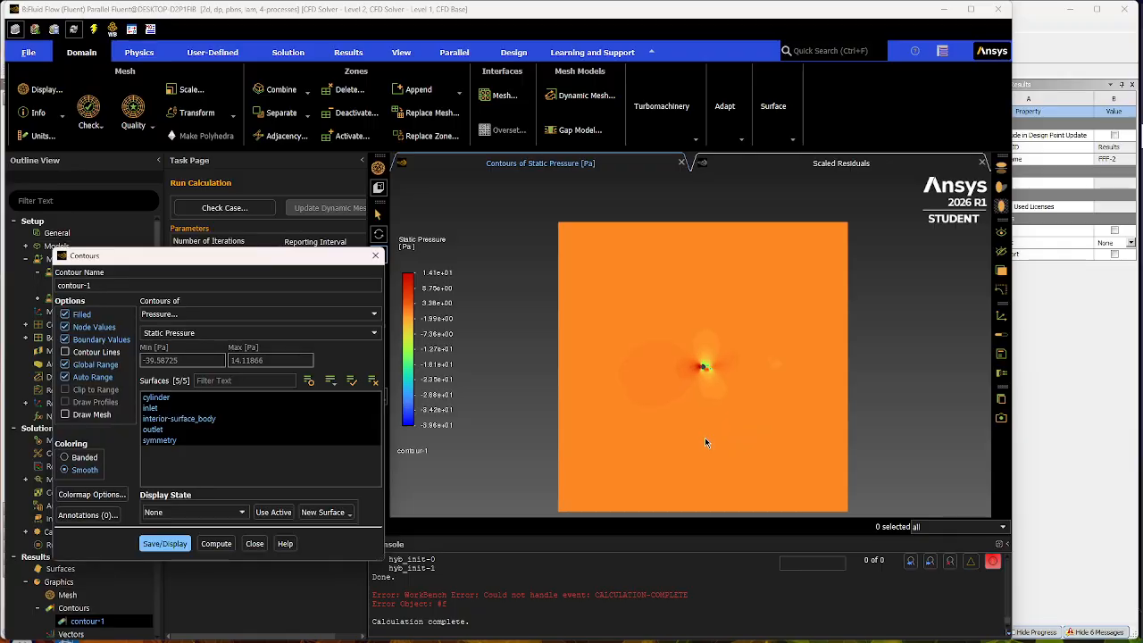
scroll(709, 350, down, 1)
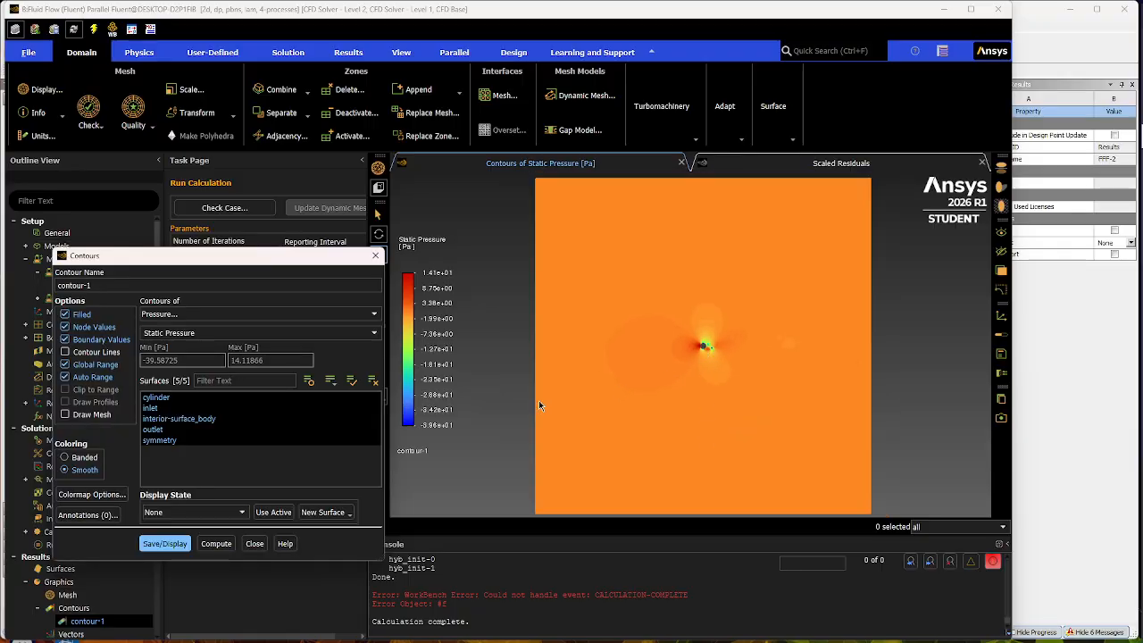
click(375, 256)
- Plot xy-plot-1 with the pressure coefficient along the cylinder for the laminar solution and inspect the curve unobstructed by its dialog
scroll(80, 560, down, 5)
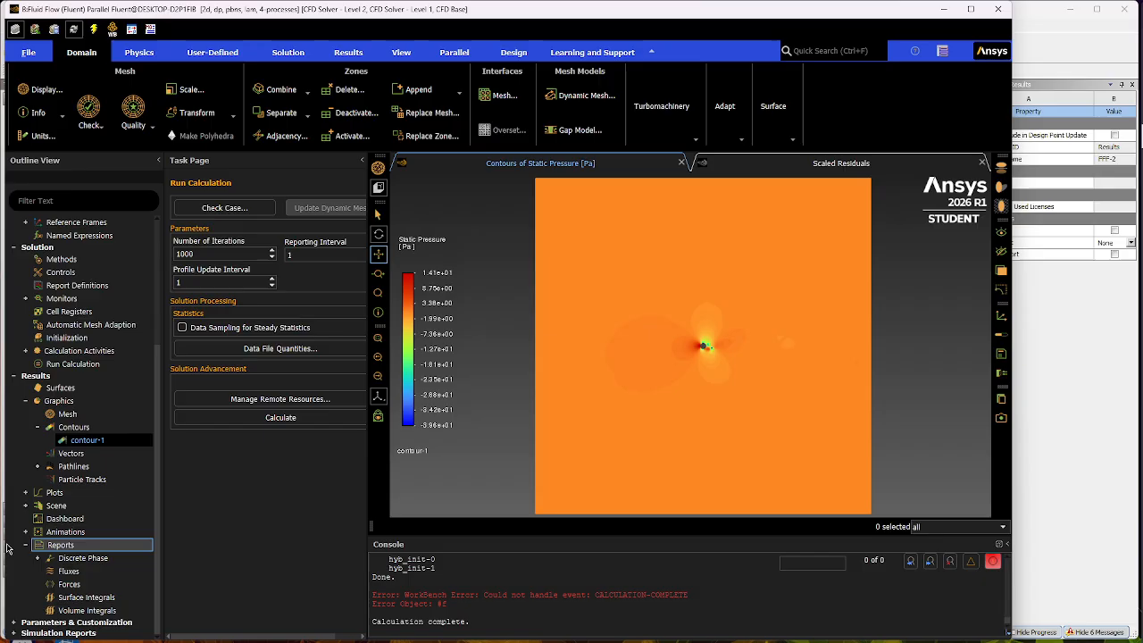
click(25, 492)
click(36, 519)
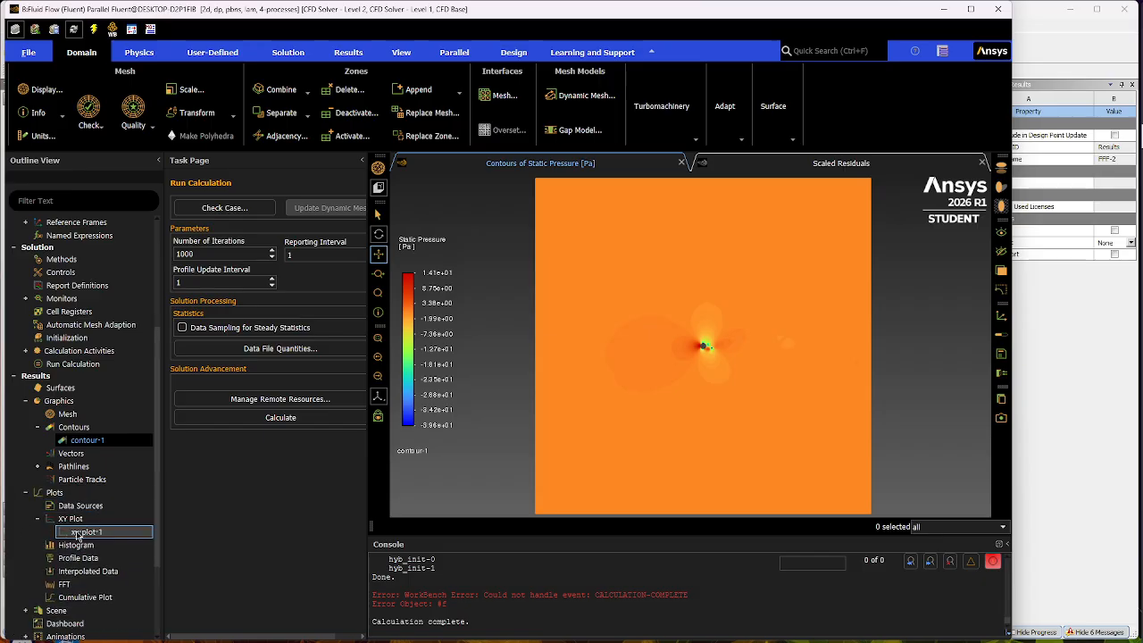
double_click(85, 532)
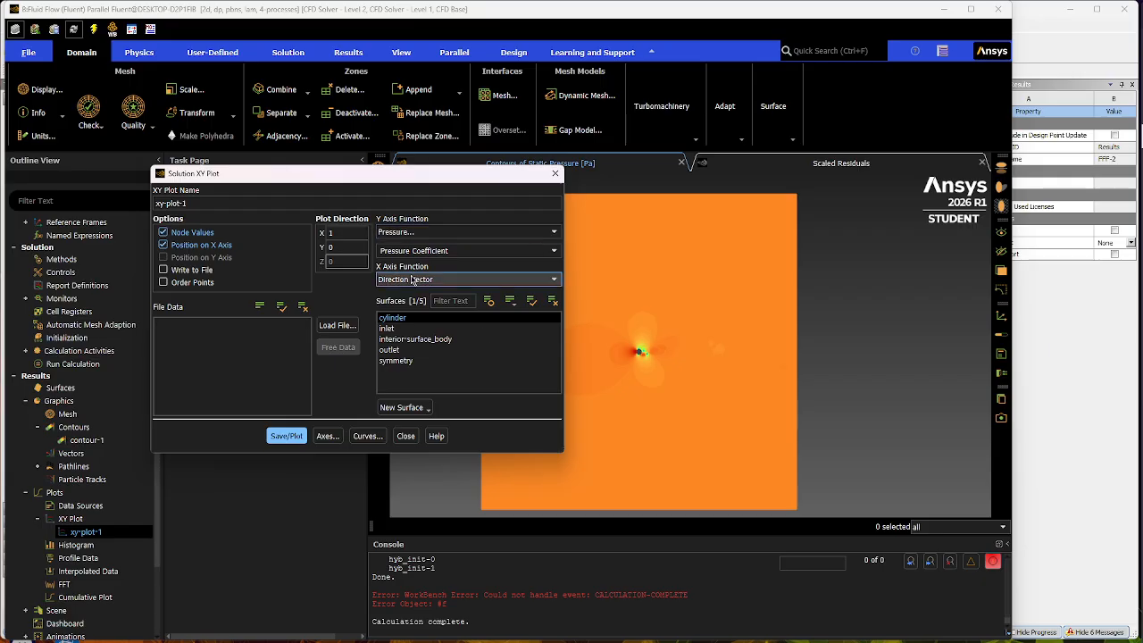
click(280, 438)
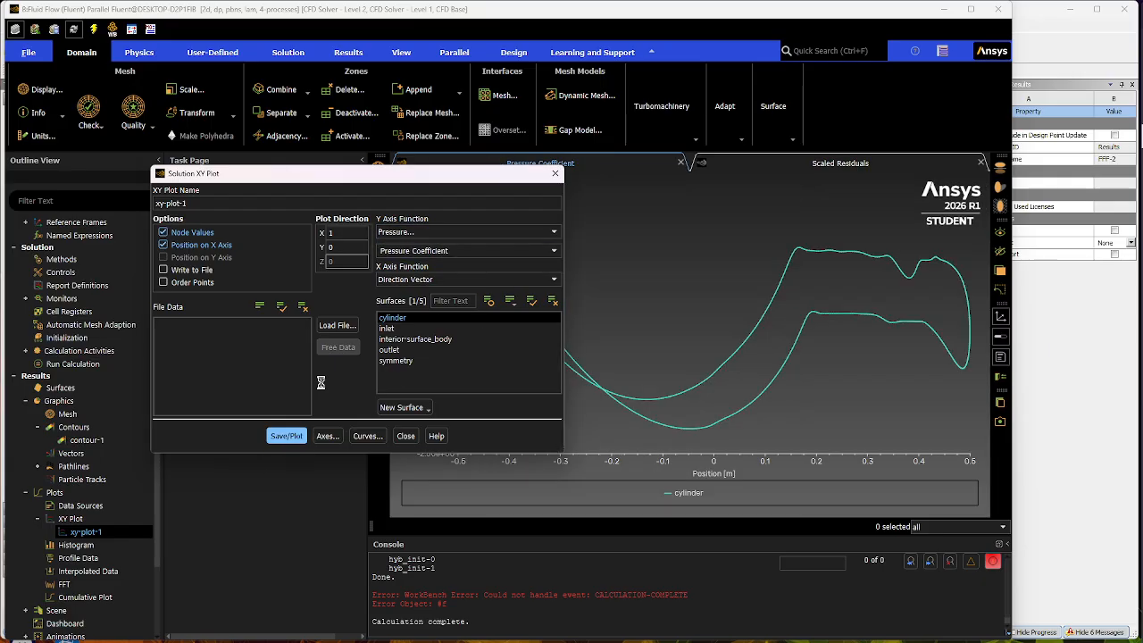
drag(449, 179, 367, 559)
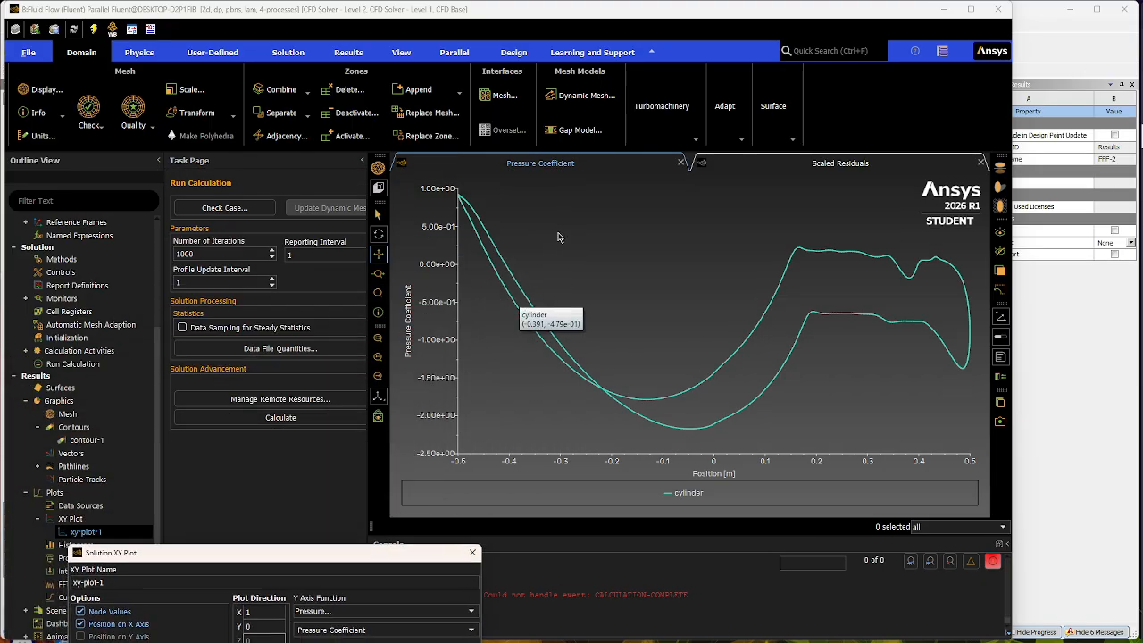
drag(555, 357, 588, 371)
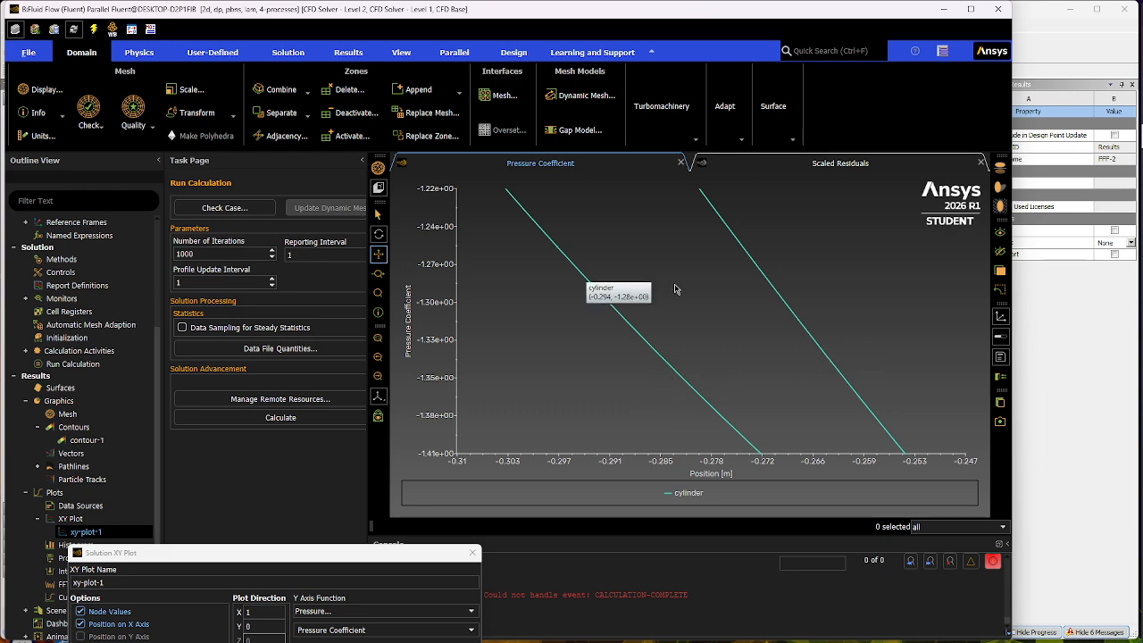
- Change the Y axis function of xy-plot-1 to velocity magnitude on the cylinder and plot it
scroll(747, 331, down, 5)
scroll(763, 380, down, 10)
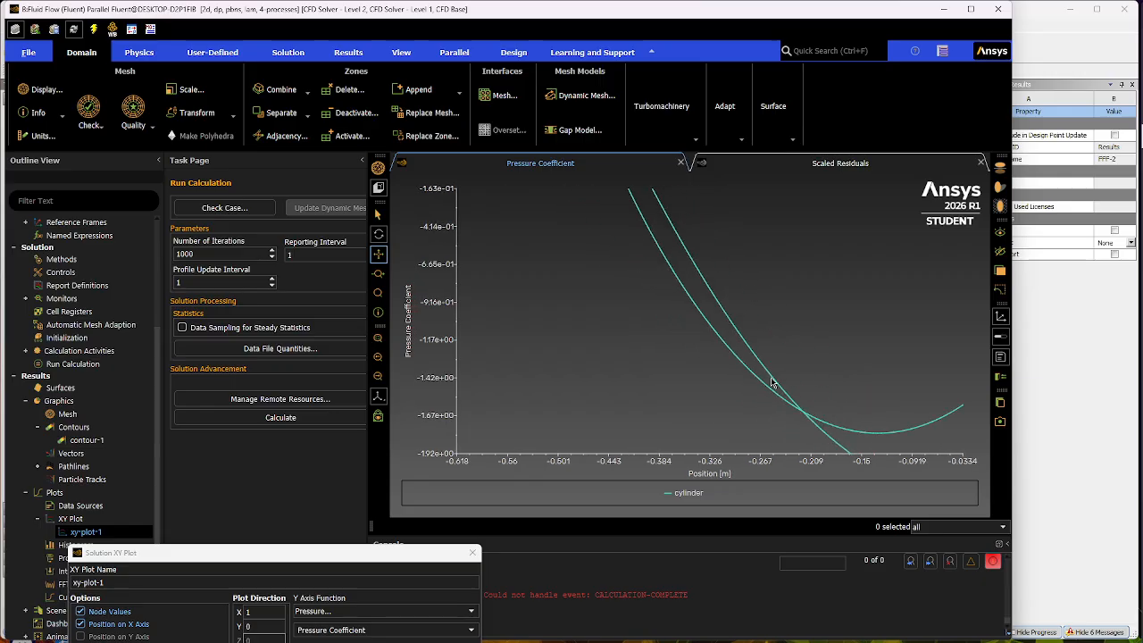
scroll(924, 397, up, 8)
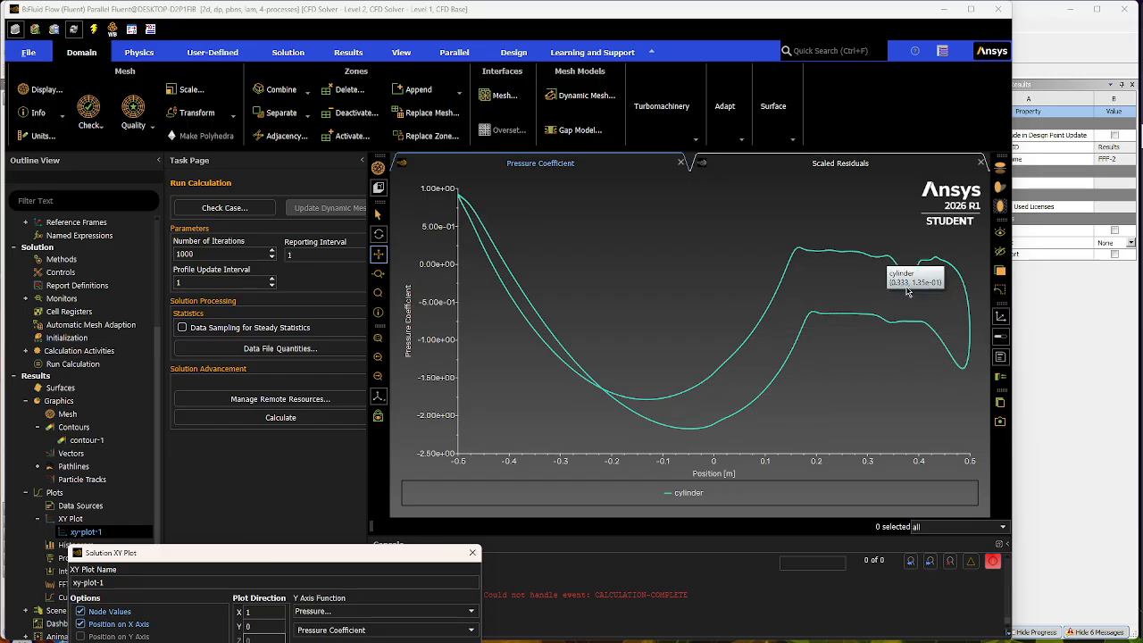
drag(315, 564, 348, 336)
click(415, 371)
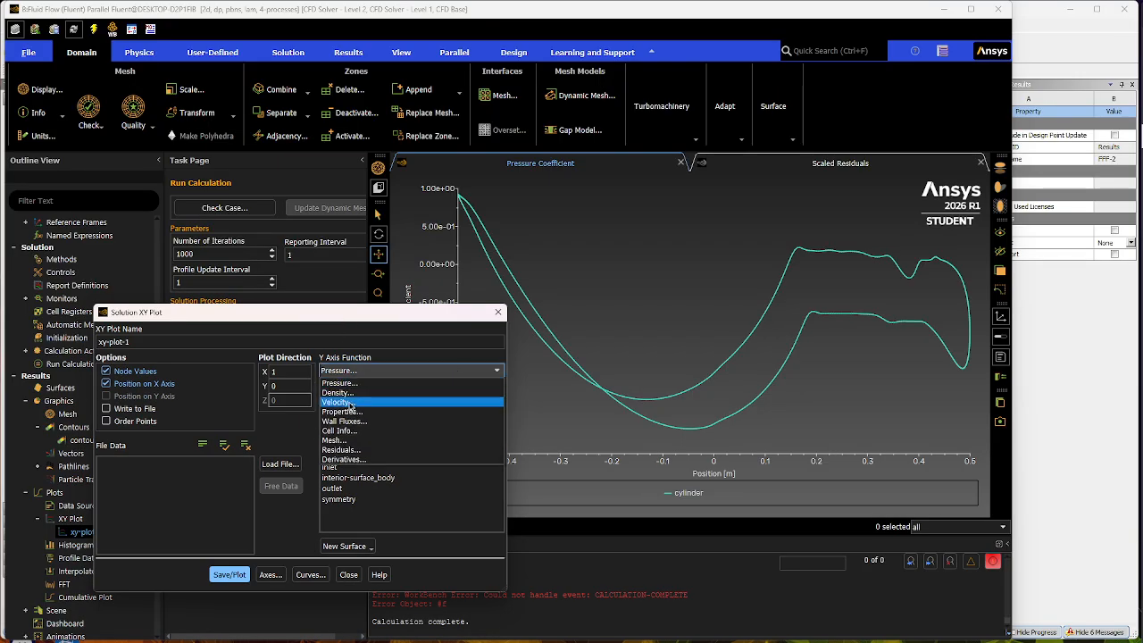
click(353, 403)
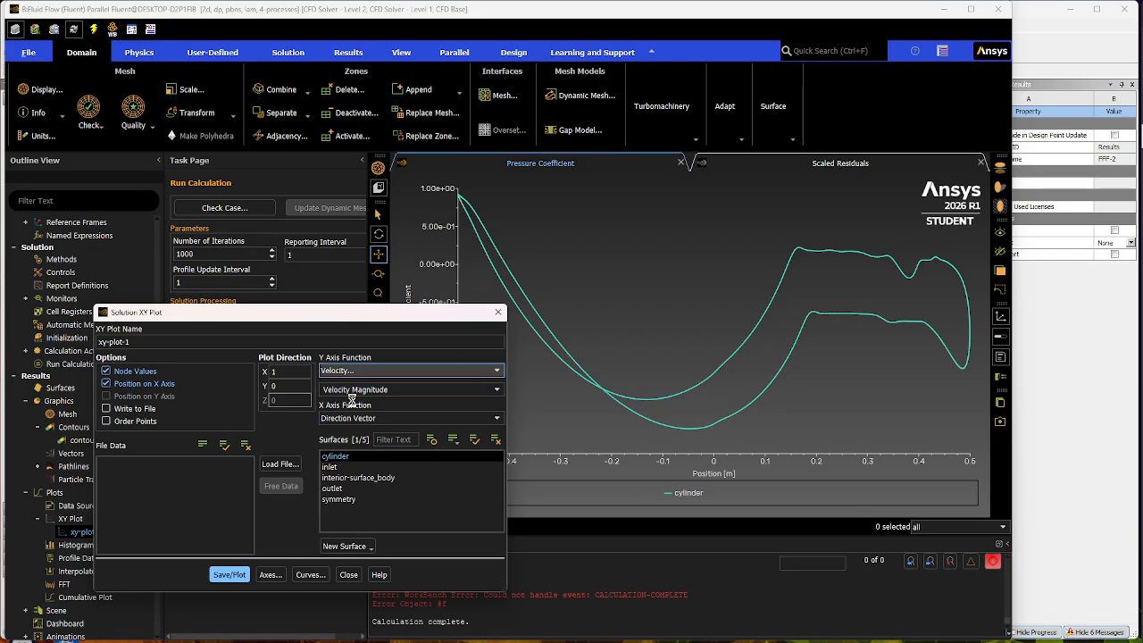
click(230, 574)
drag(368, 318, 388, 549)
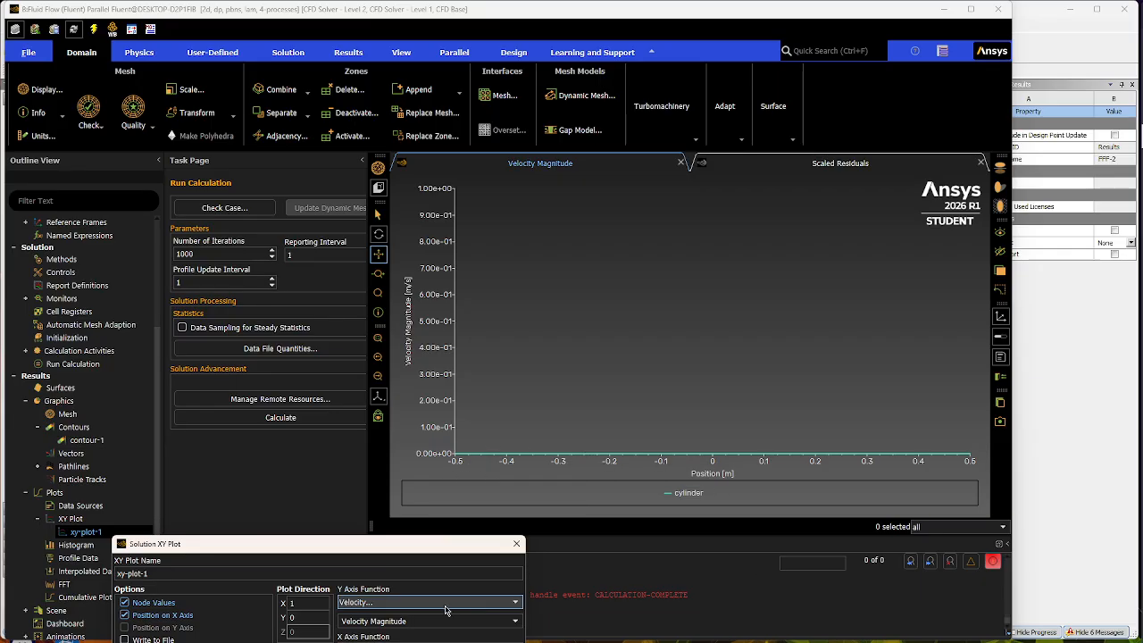
drag(341, 542, 404, 224)
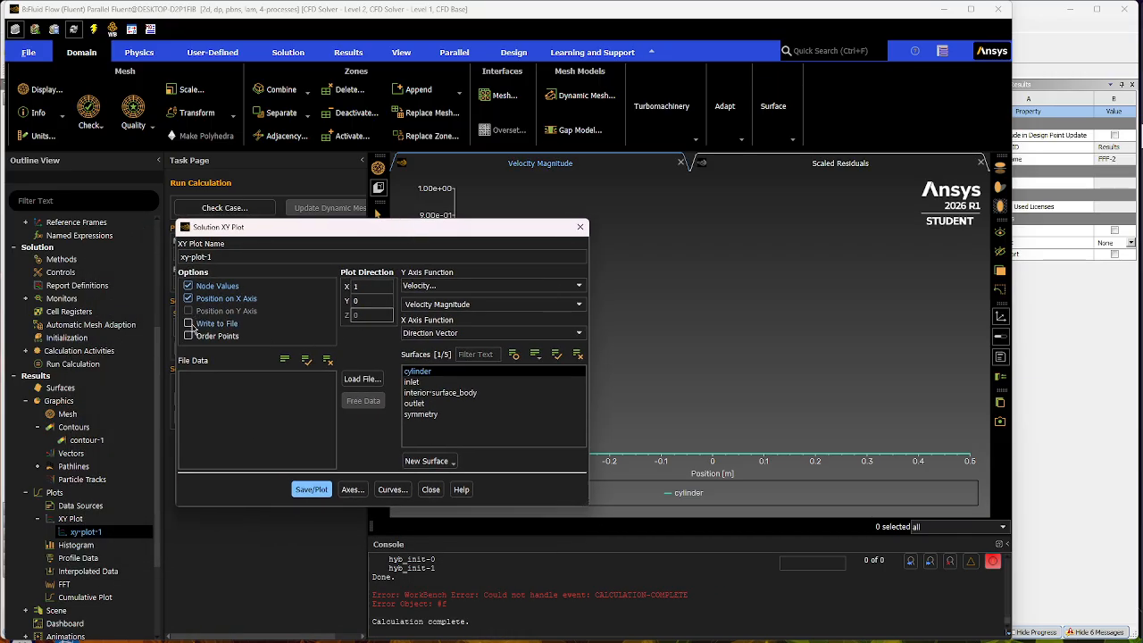
click(188, 323)
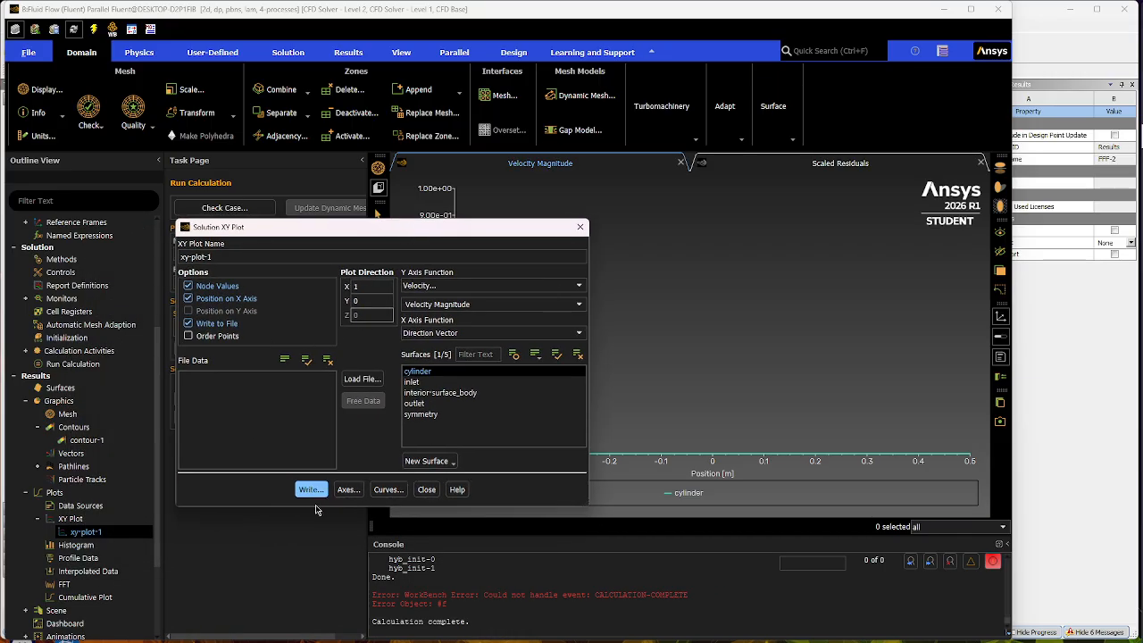
click(189, 324)
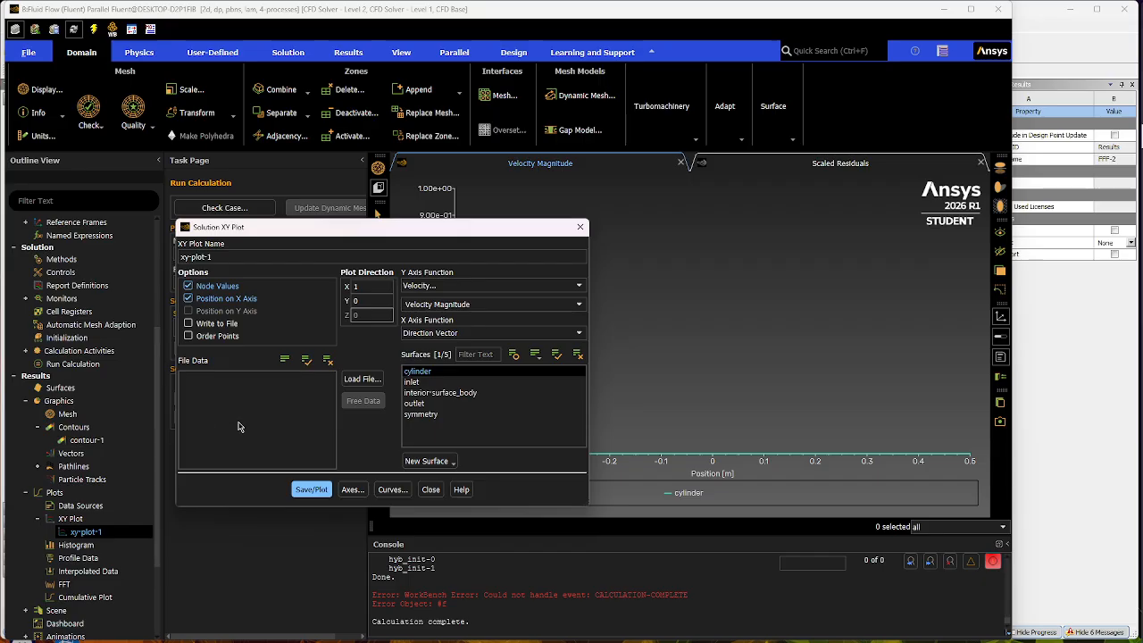
- Close the XY plot settings and print a force report for the cylinder along direction vector X 1, Y 0
click(431, 489)
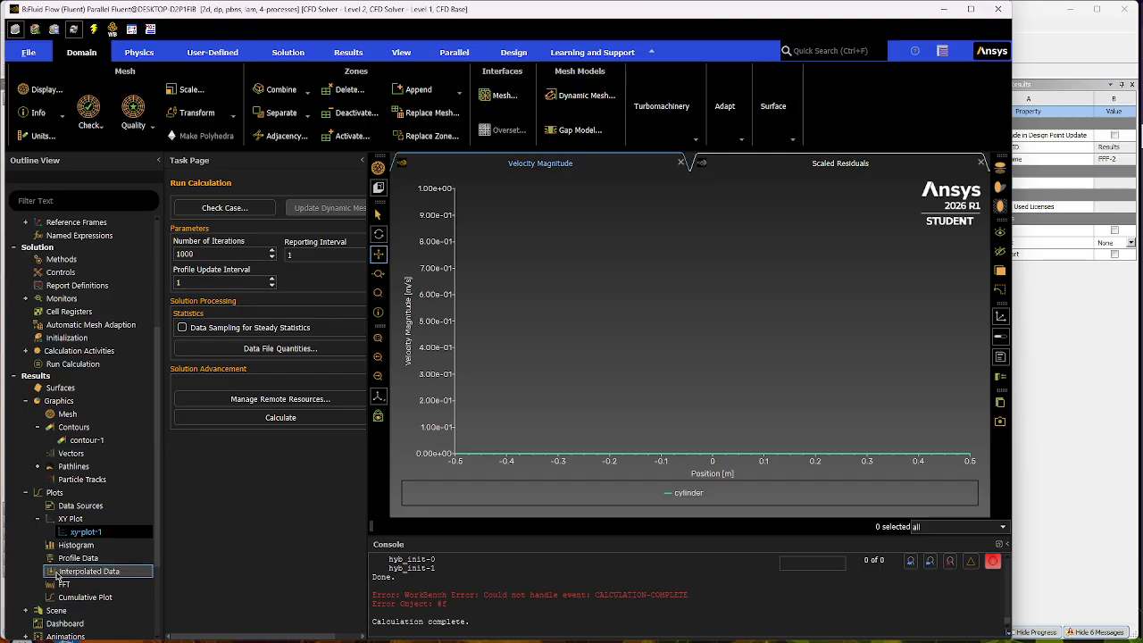
scroll(61, 582, down, 2)
scroll(38, 561, down, 1)
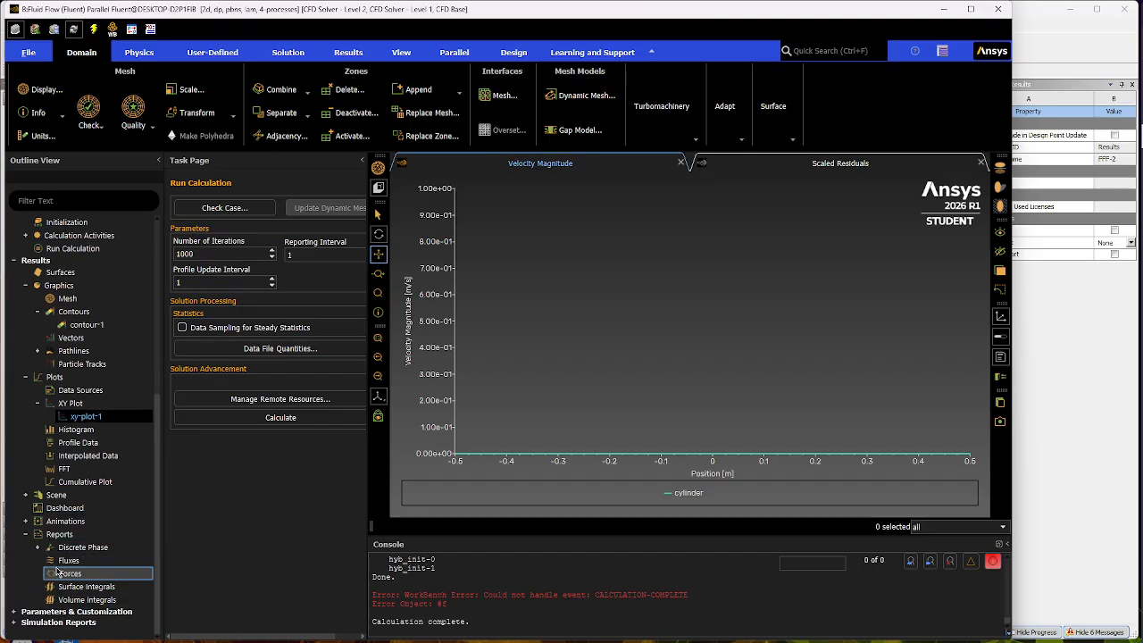
double_click(64, 573)
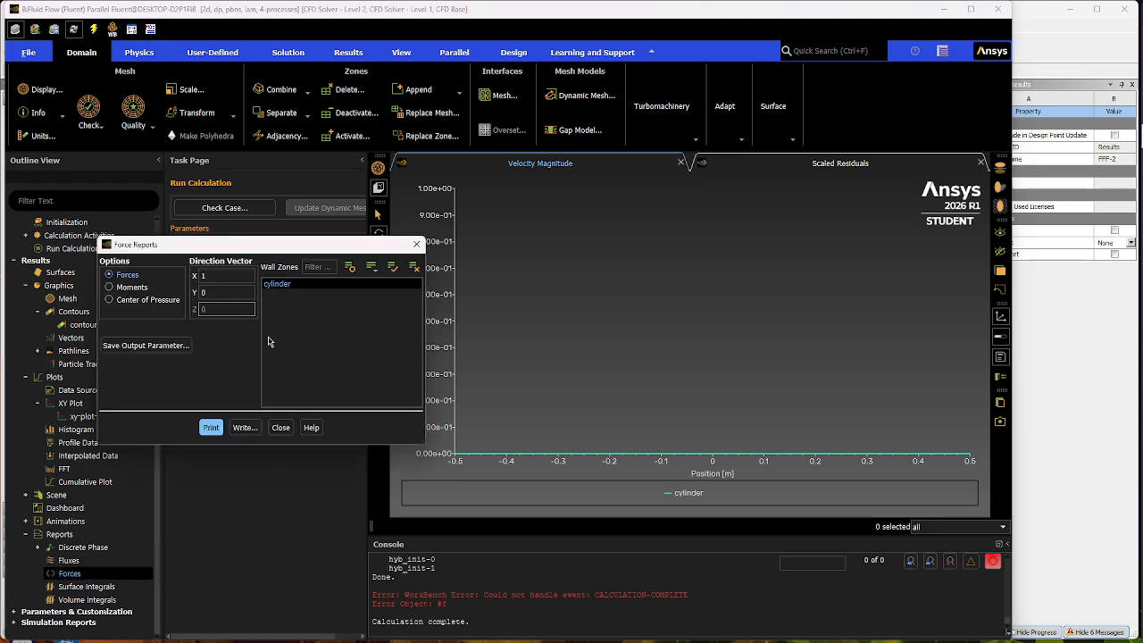
click(215, 428)
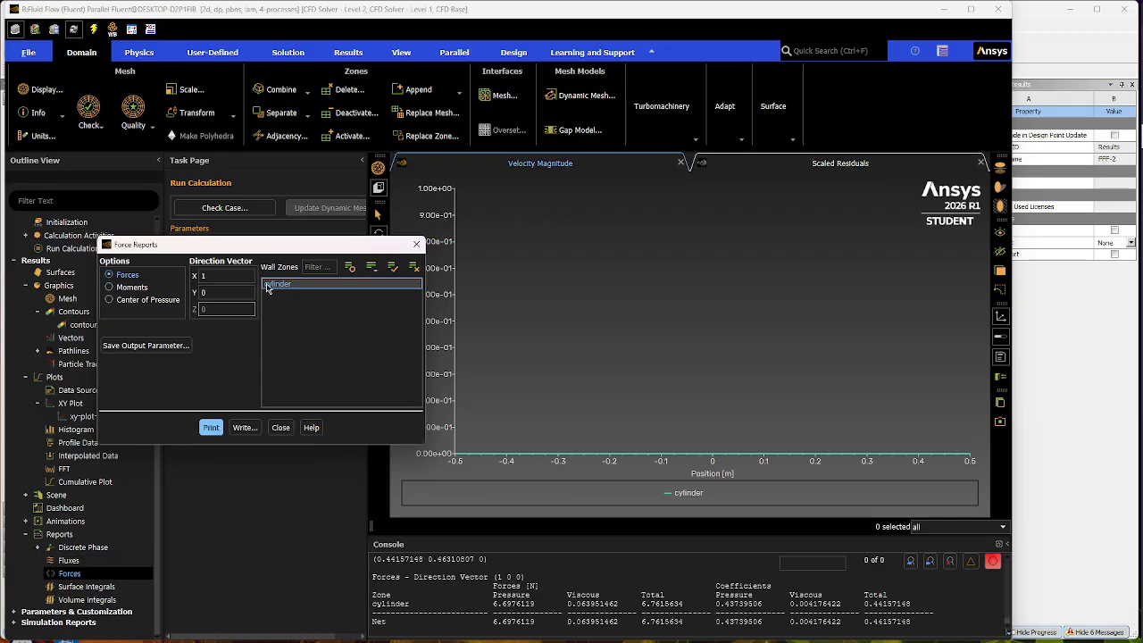
- Examine the cylinder's pressure force and total force coefficient in the printed report, and close the force report settings
click(205, 275)
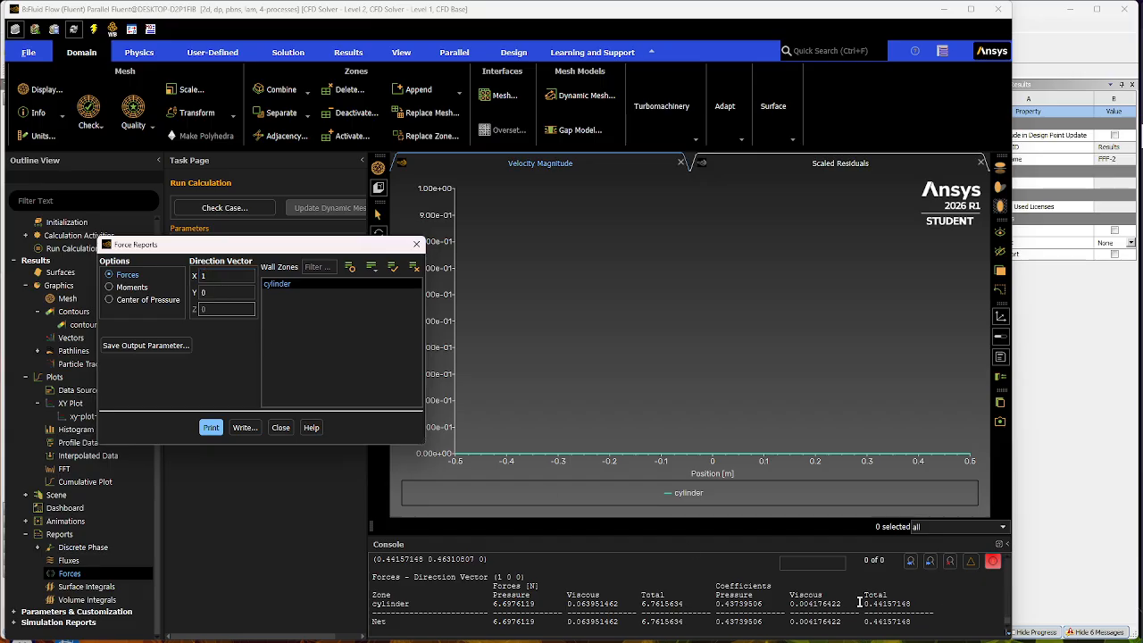
drag(866, 604, 920, 604)
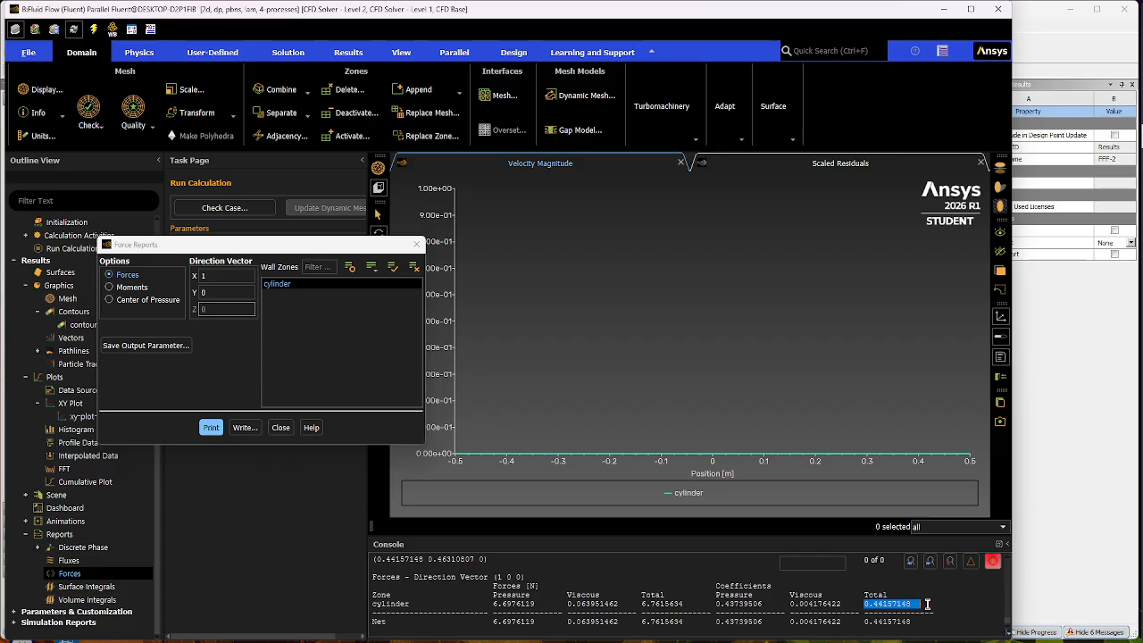
click(927, 604)
drag(866, 603, 930, 604)
drag(495, 604, 558, 604)
click(490, 603)
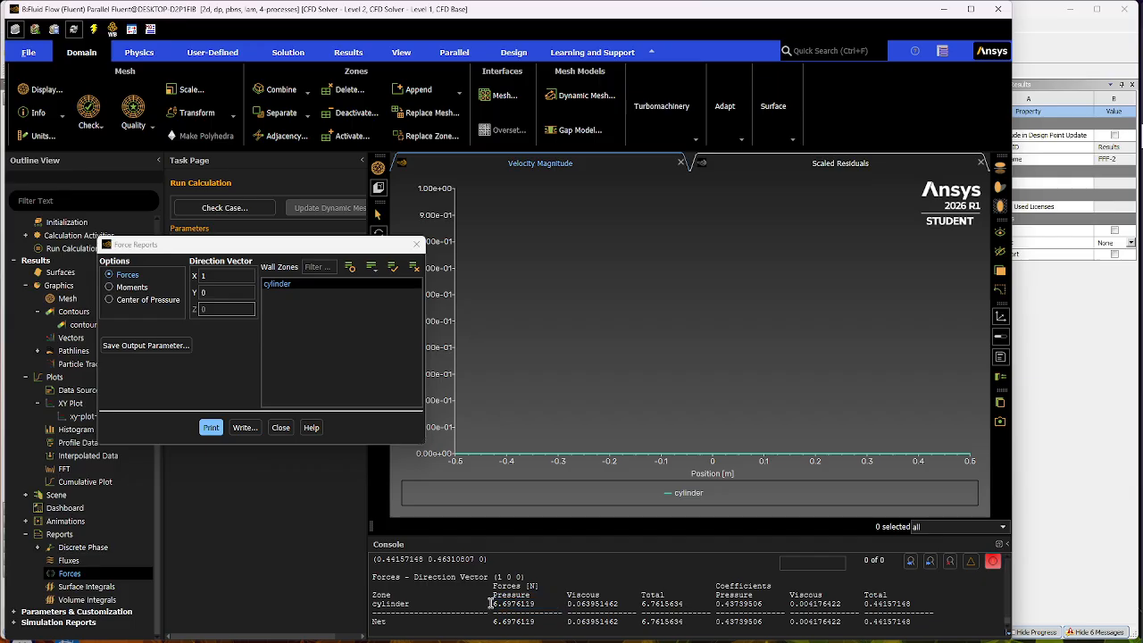
drag(494, 604, 537, 604)
click(279, 522)
click(457, 596)
drag(865, 604, 900, 605)
click(531, 603)
click(281, 428)
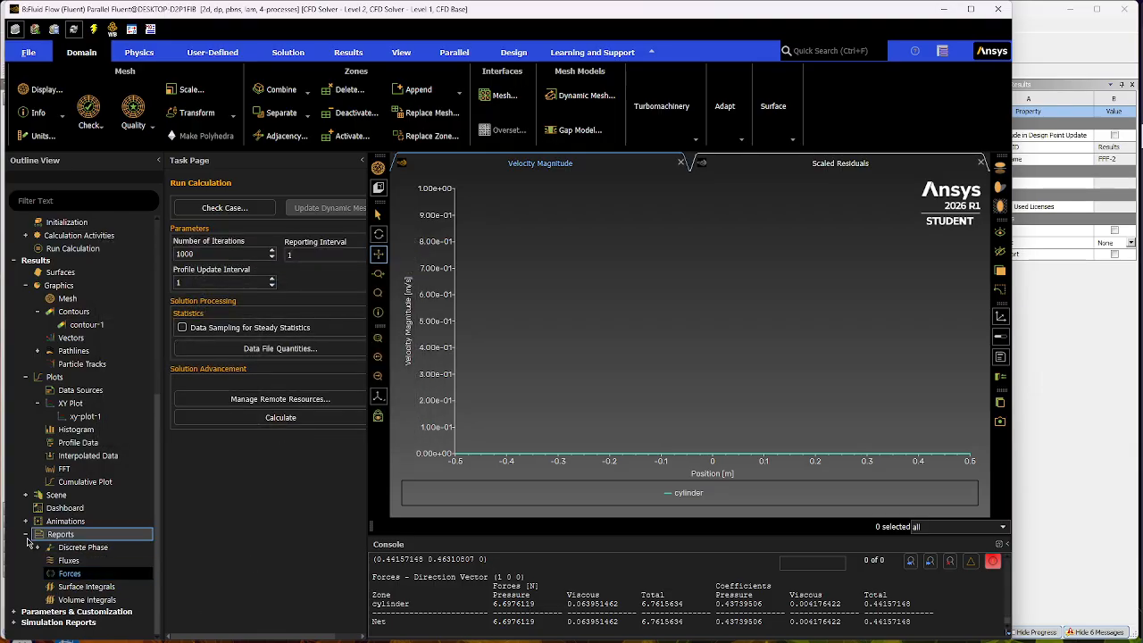
- Switch the viscous model to k-epsilon (2 eqn), keeping the Standard model with Standard Wall Functions
scroll(71, 437, up, 7)
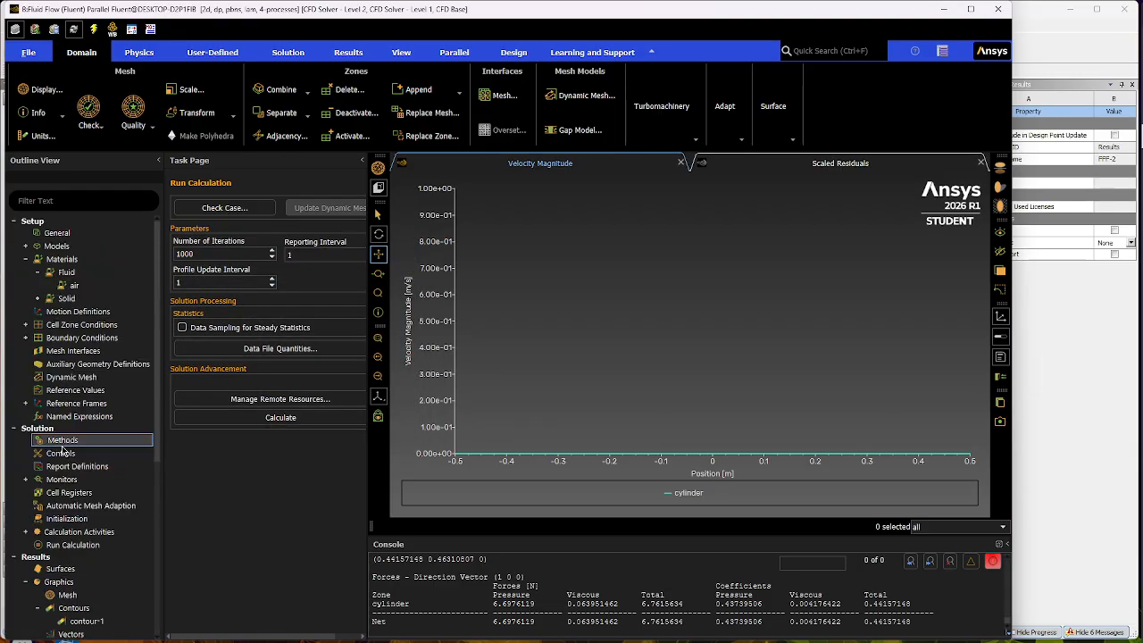
click(25, 245)
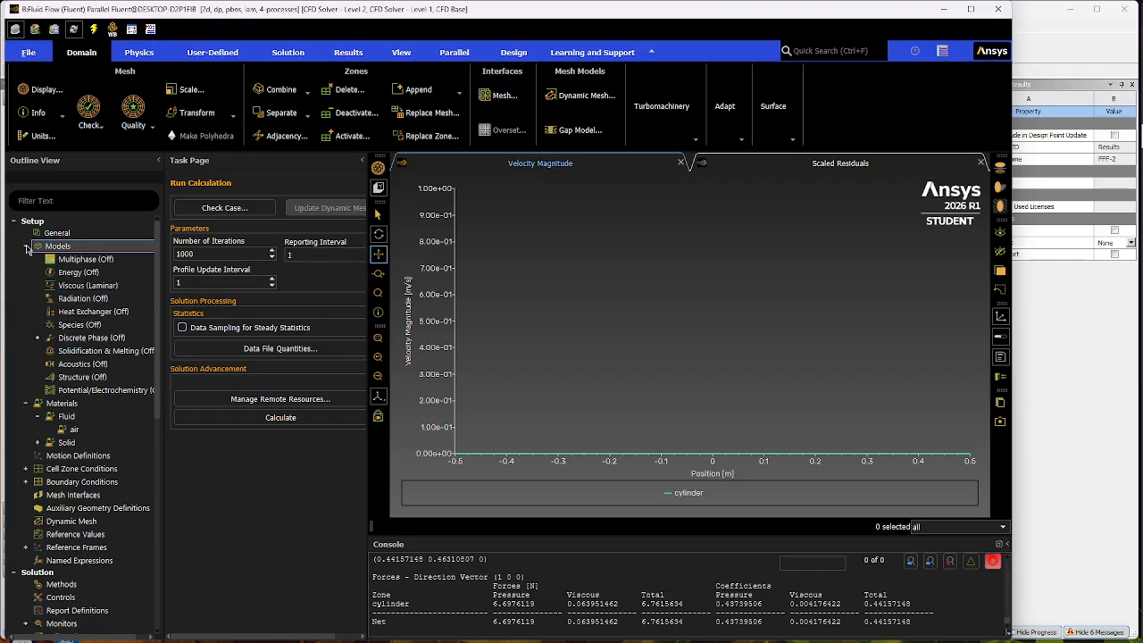
double_click(129, 288)
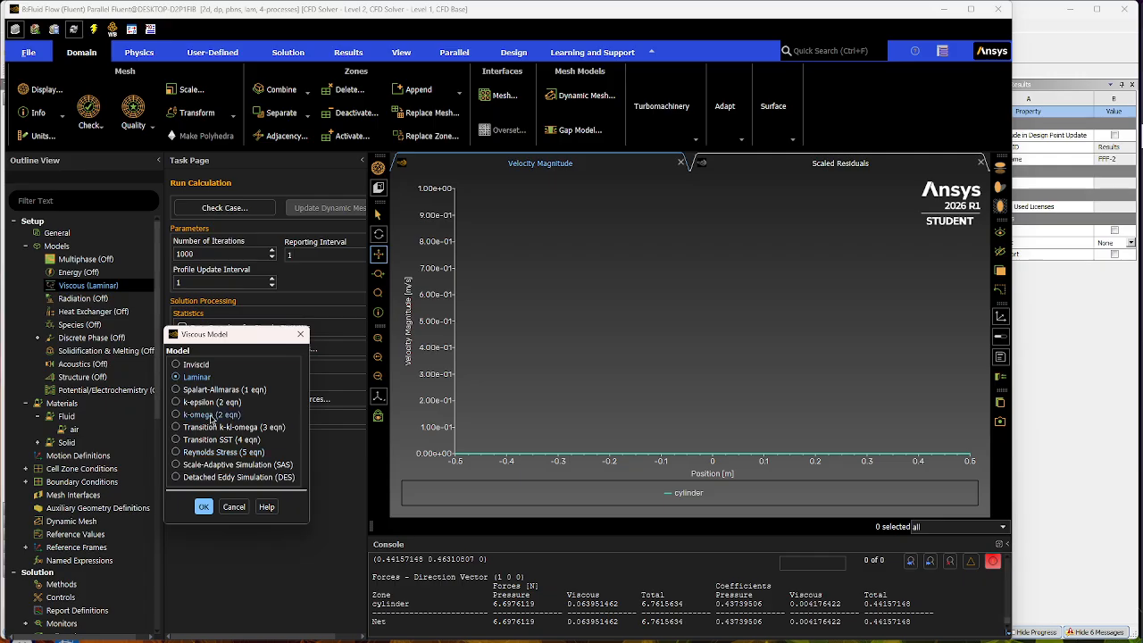
click(203, 401)
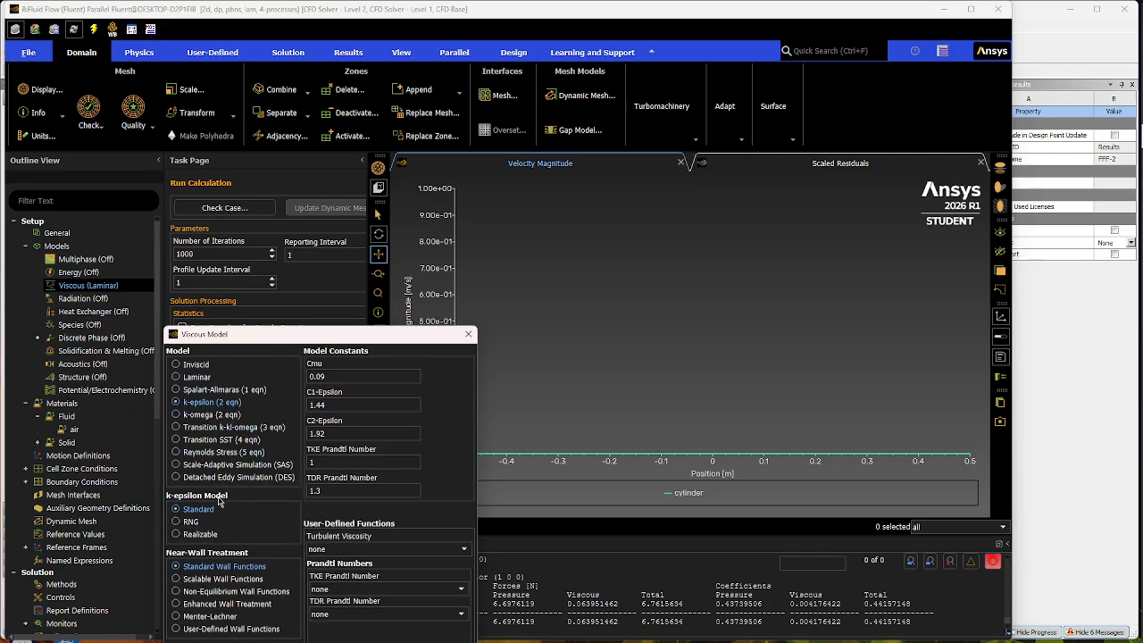
click(299, 641)
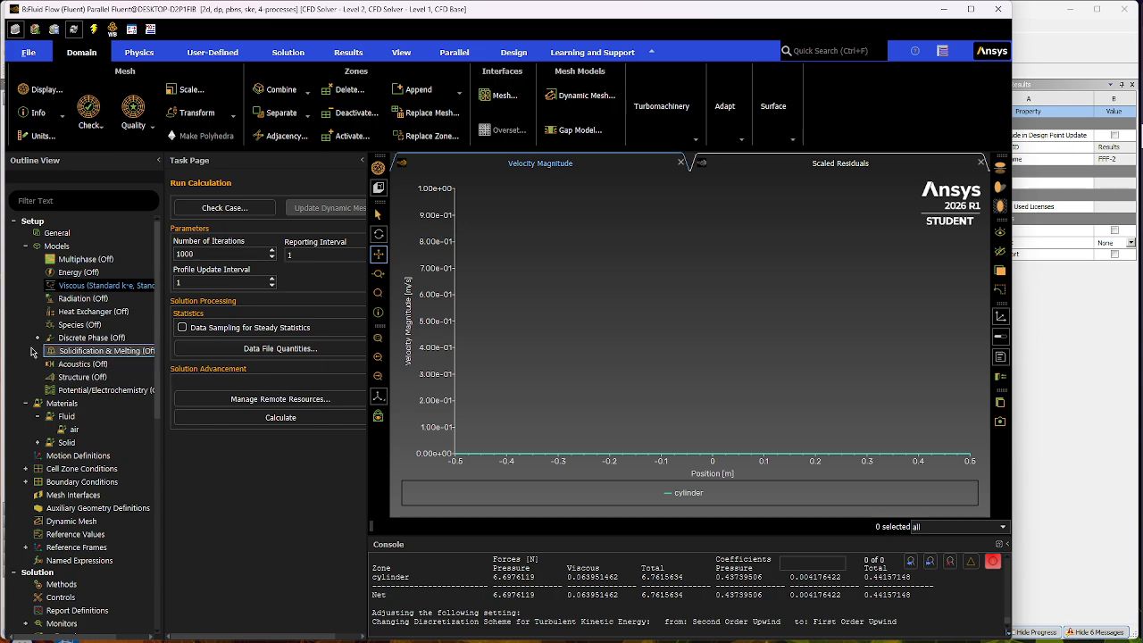
- Set the velocity inlet's turbulent intensity to 12 % and apply the boundary condition
click(25, 245)
click(36, 276)
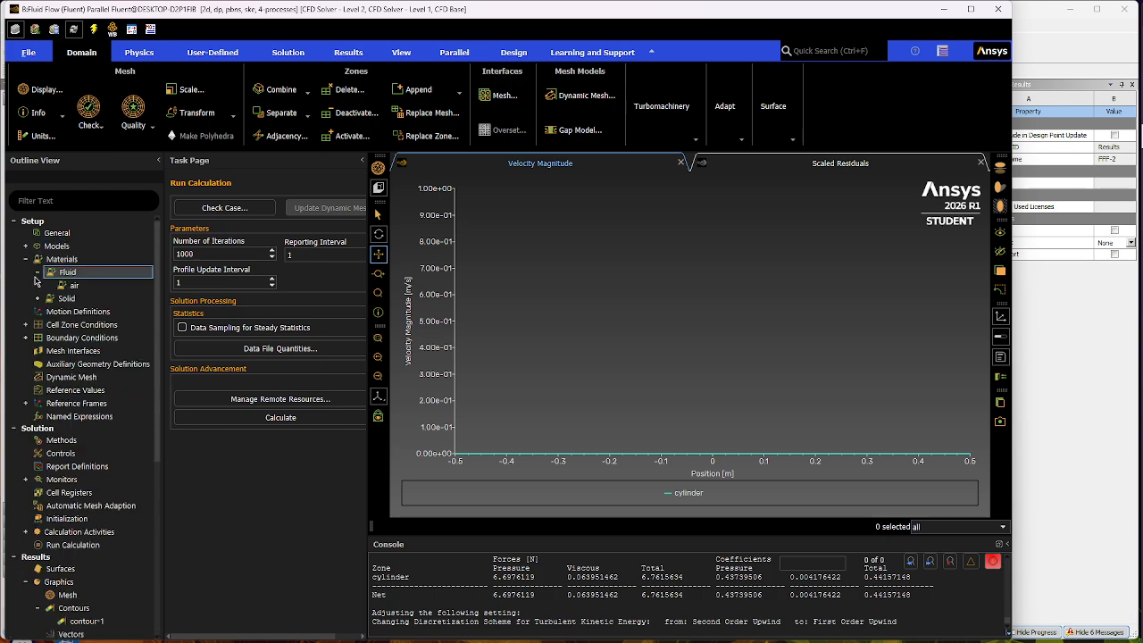
click(26, 339)
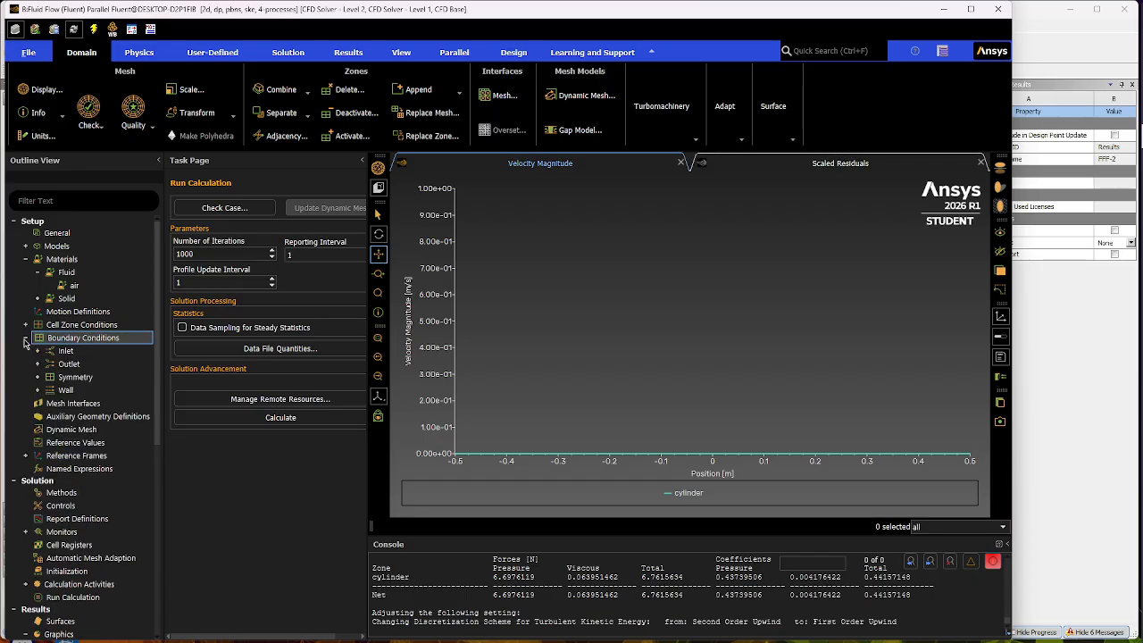
double_click(100, 354)
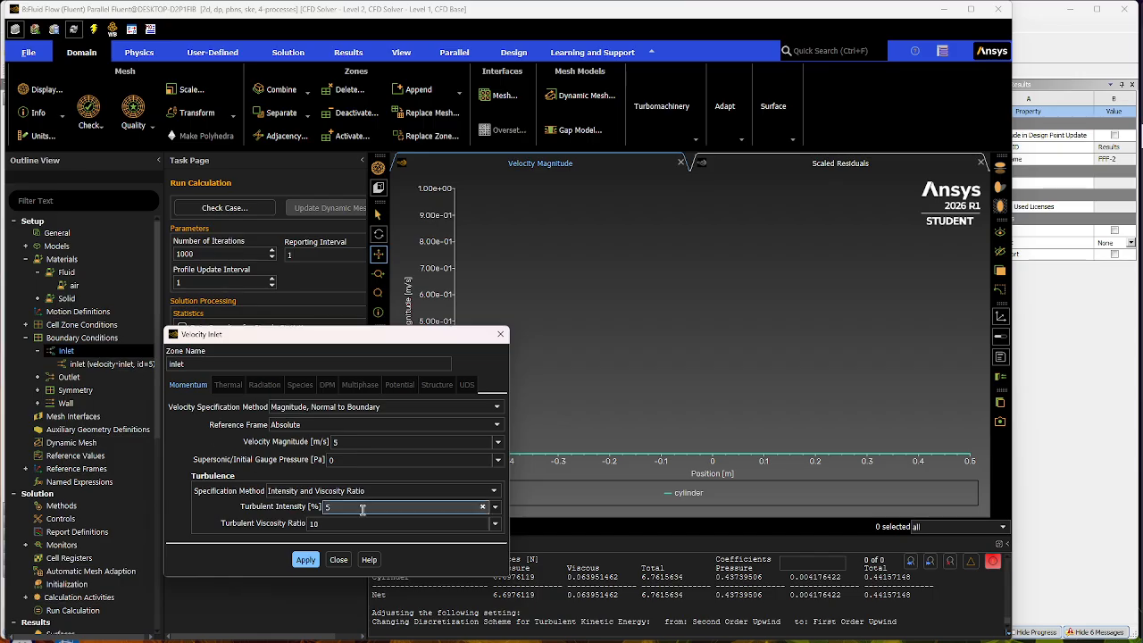
double_click(362, 510)
text(12)
click(306, 560)
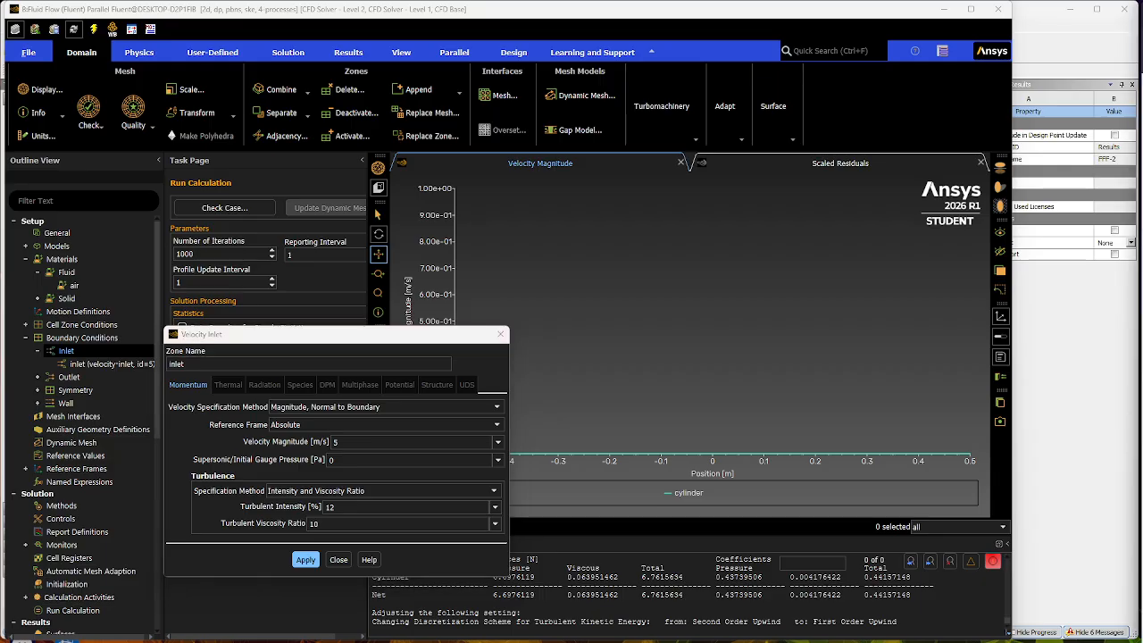
click(339, 560)
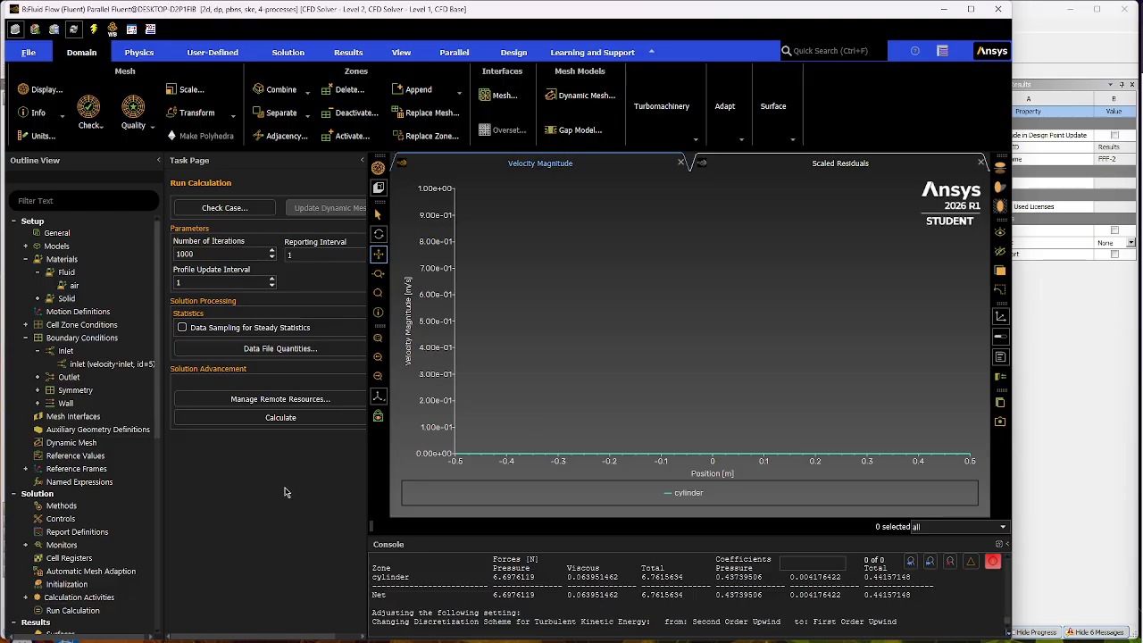
click(26, 339)
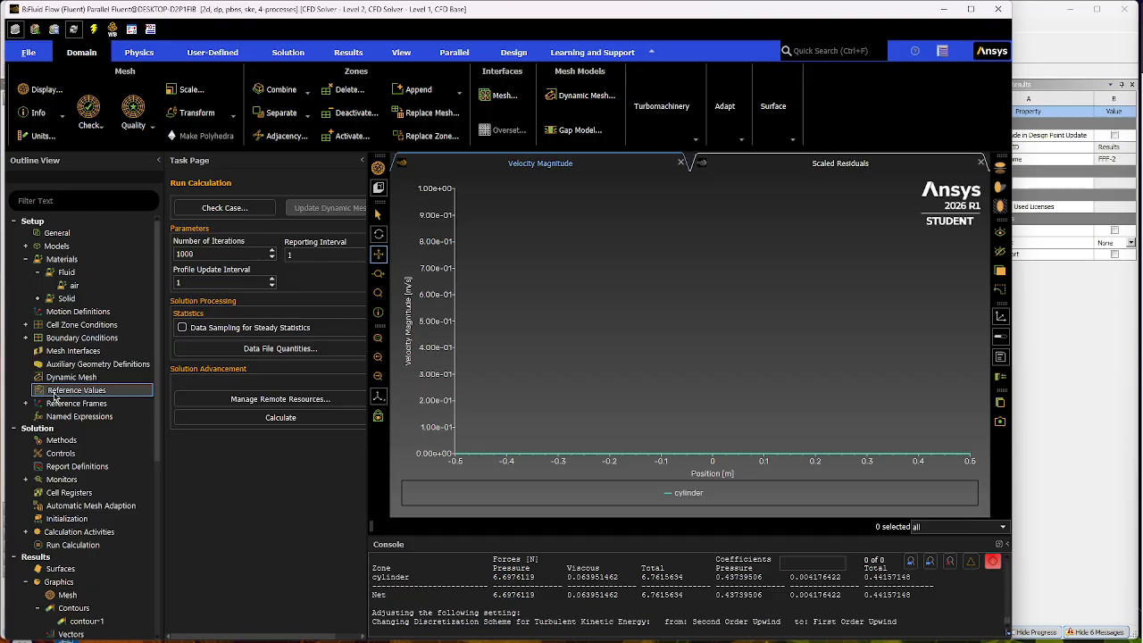
- Try computing the reference values from the cylinder, restore the inlet as their source and review them
click(116, 395)
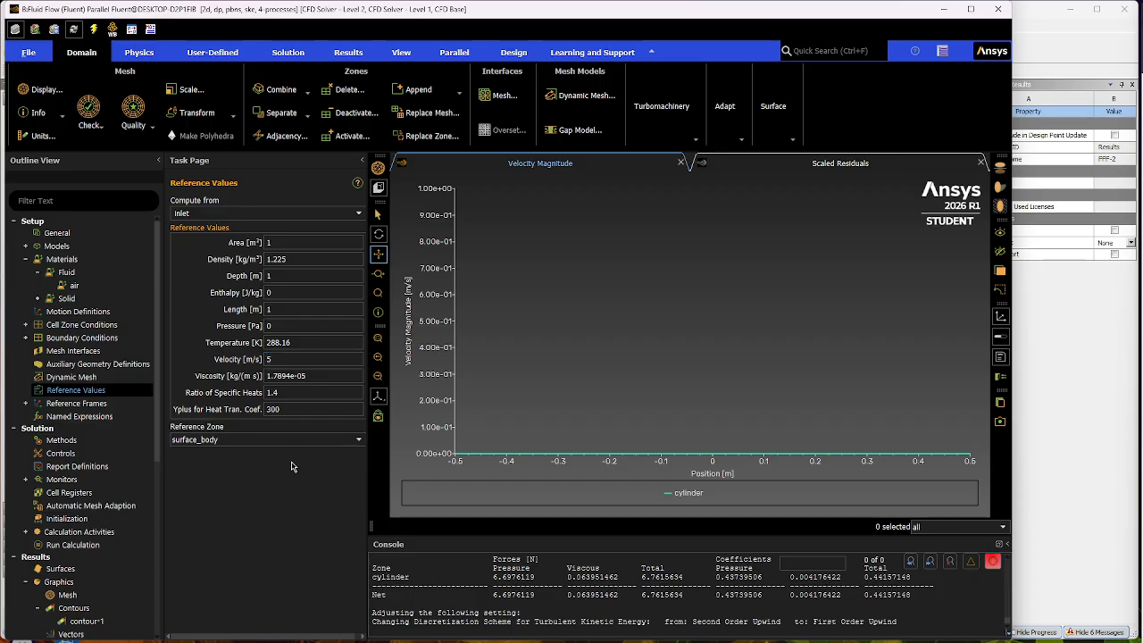
click(358, 214)
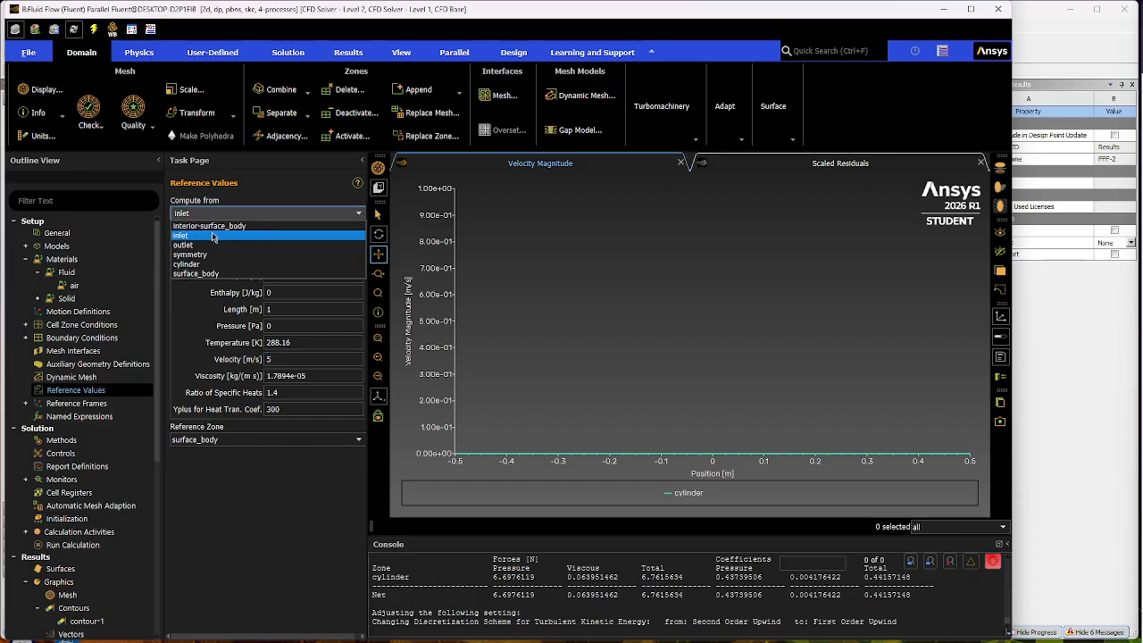
click(207, 264)
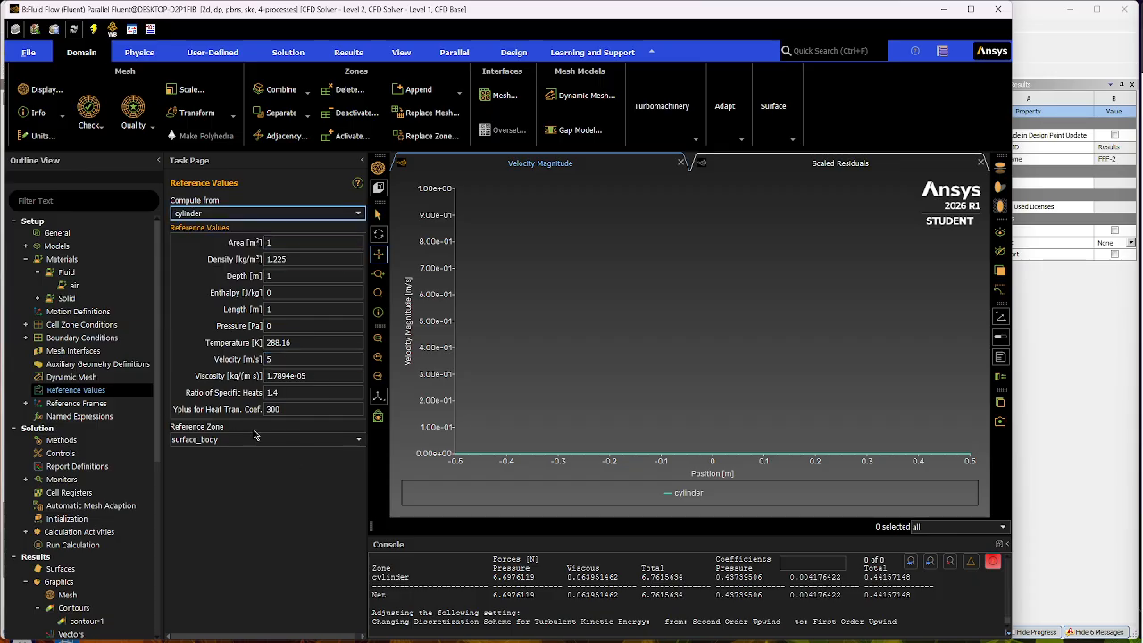
click(352, 218)
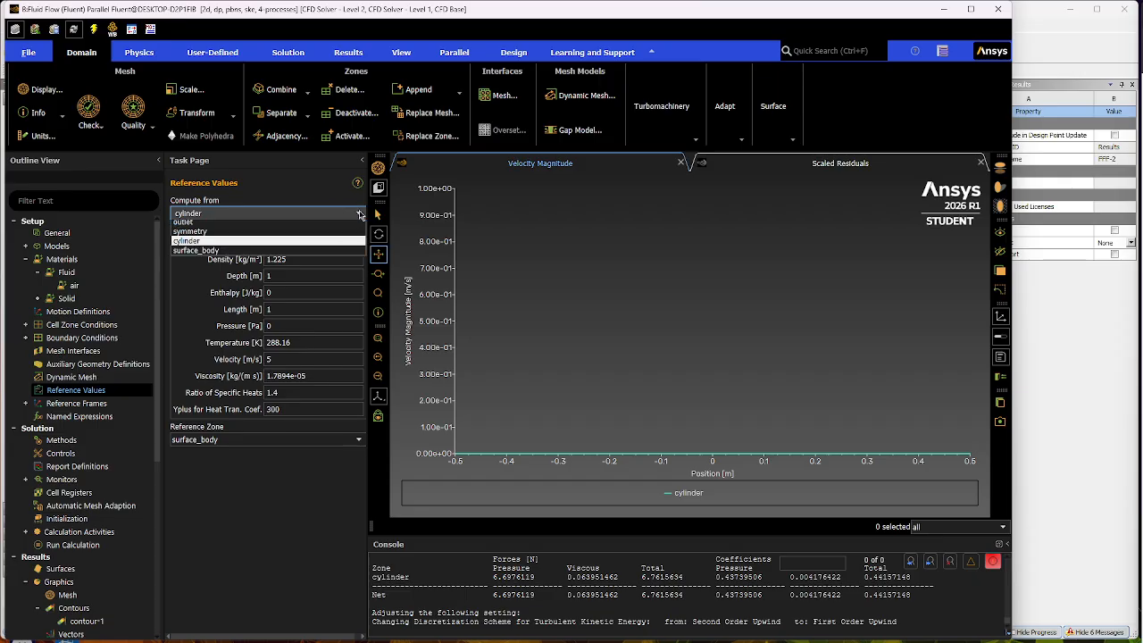
click(202, 239)
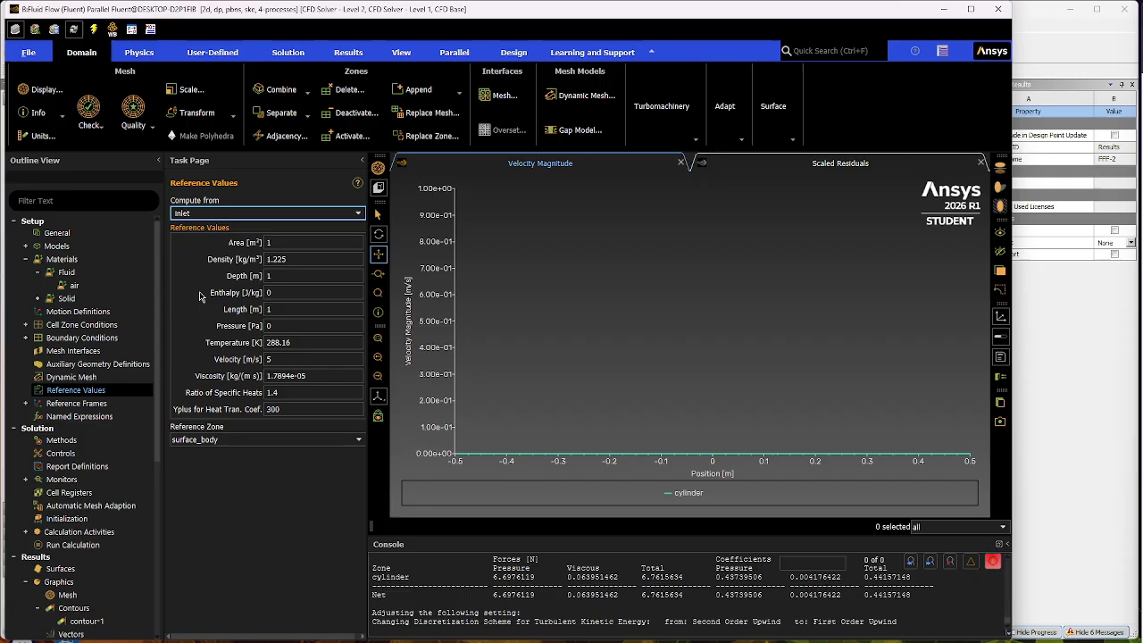
click(90, 378)
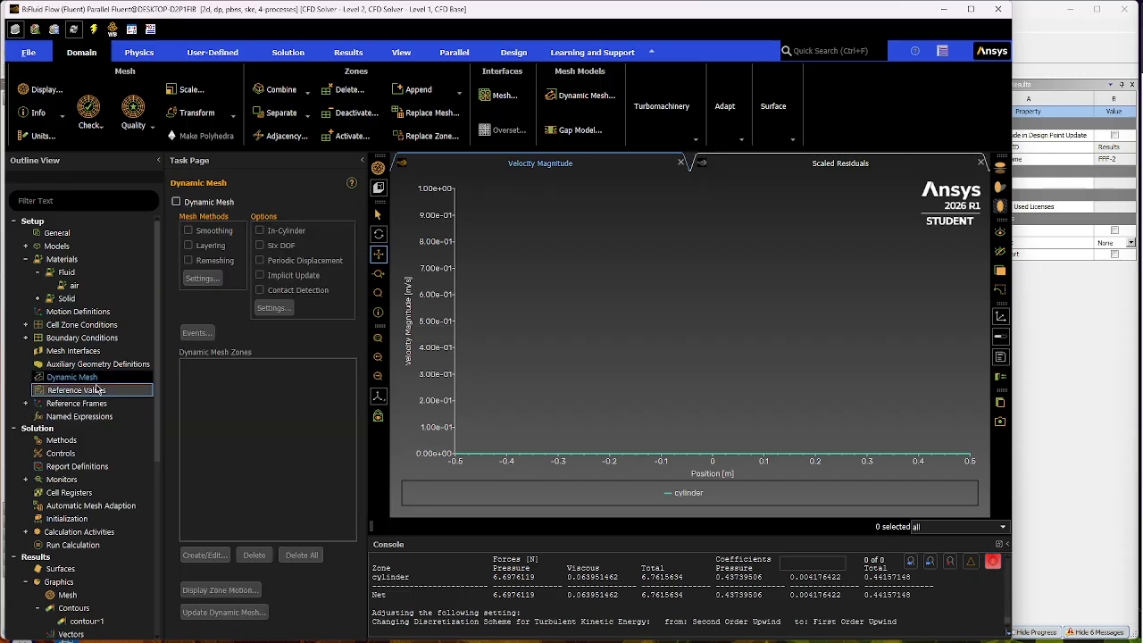
click(111, 391)
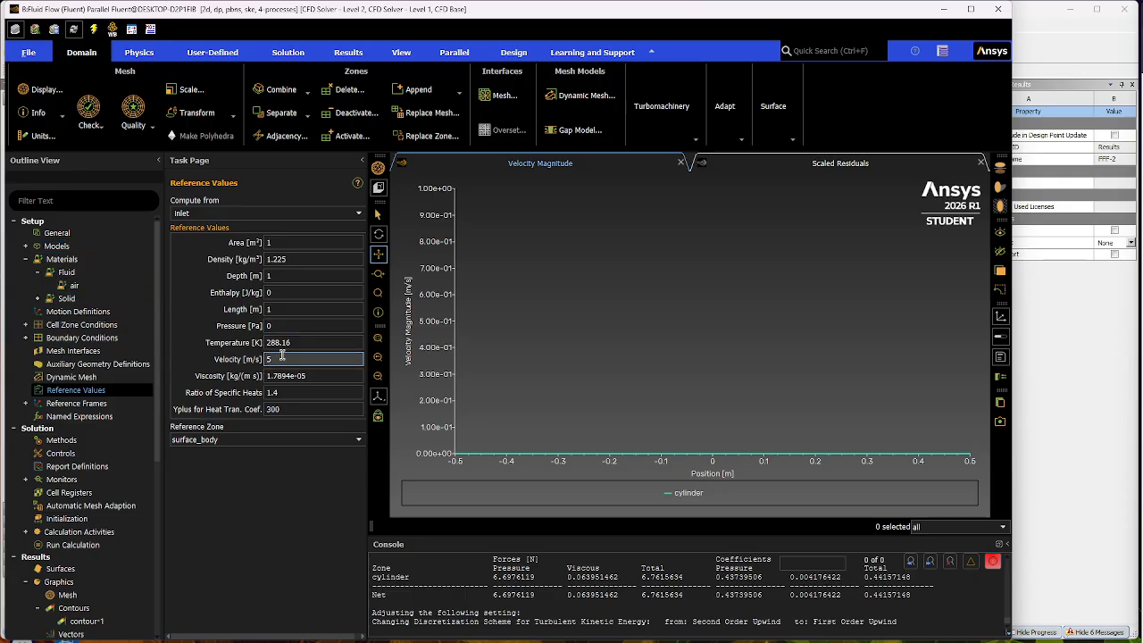
- Reopen the velocity inlet's boundary settings, reapply them as they are and close them
click(25, 337)
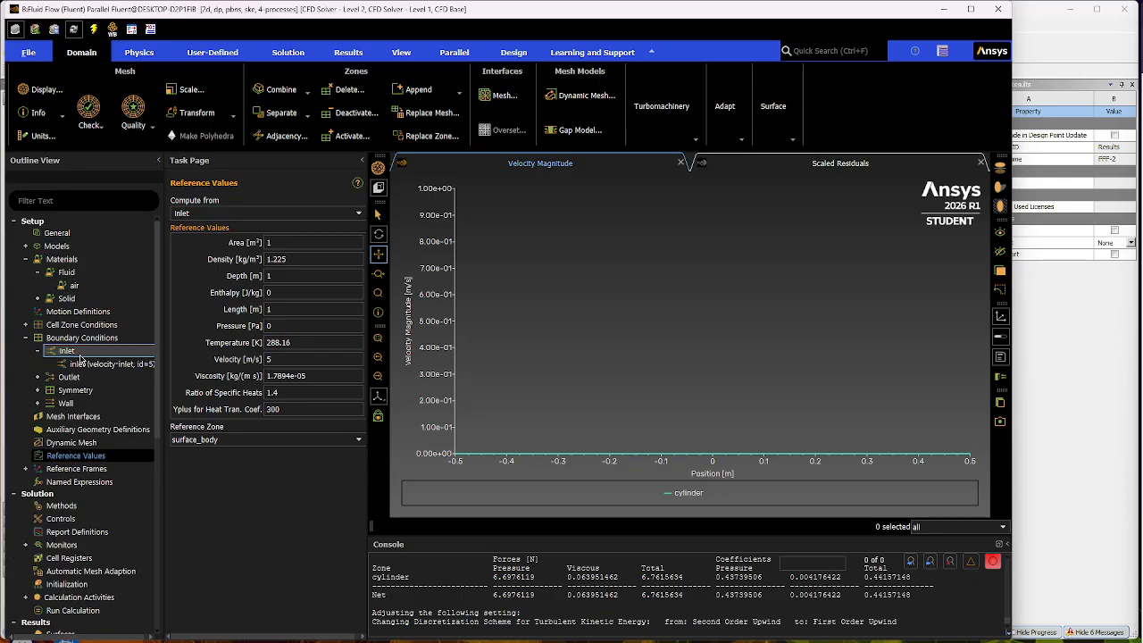
double_click(79, 355)
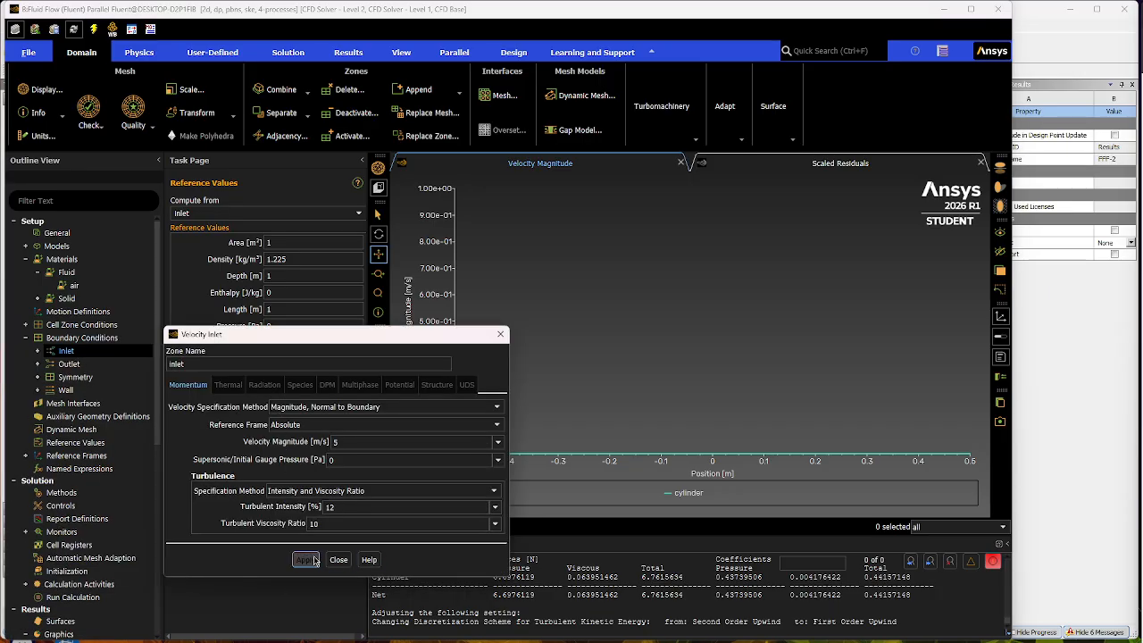
click(307, 563)
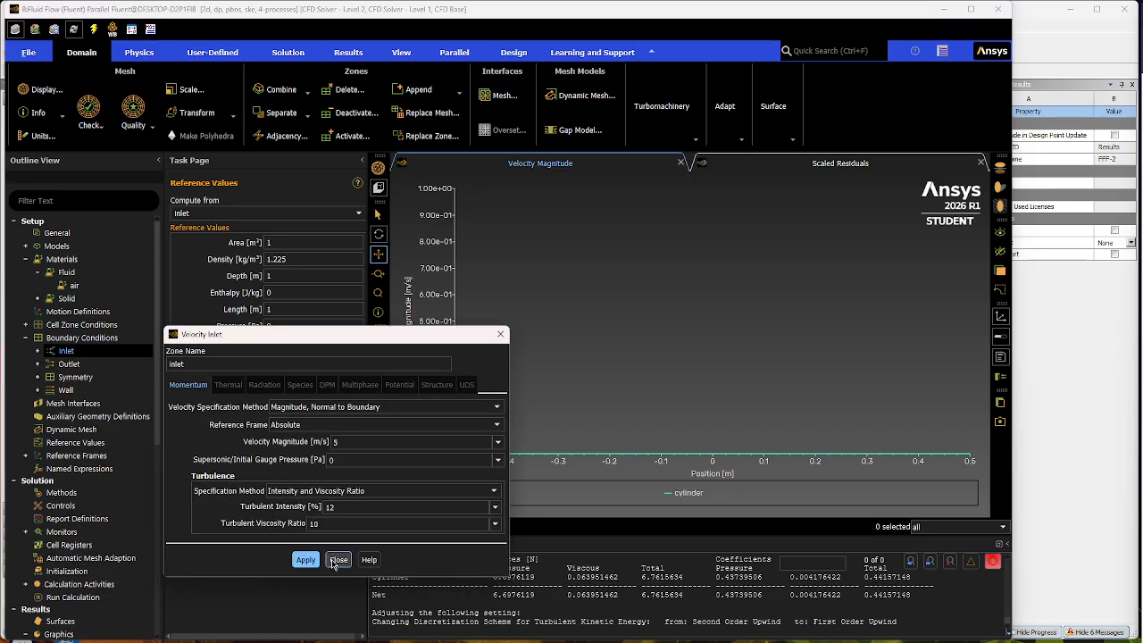
click(337, 559)
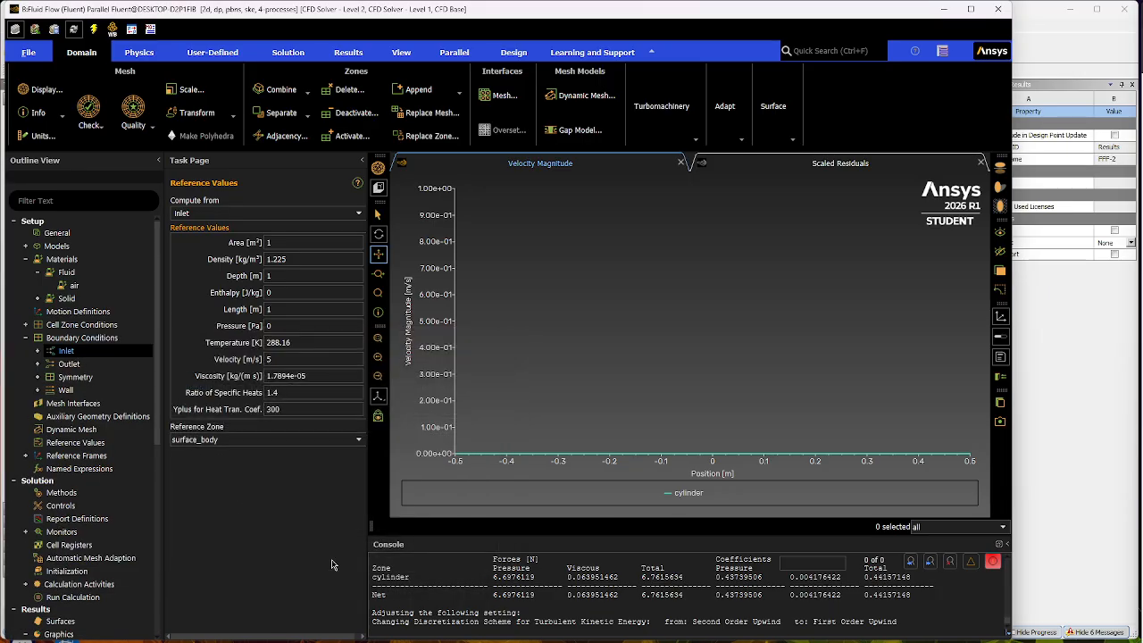
- Set the velocity inlet's turbulent intensity to 5 % and its velocity magnitude to 12 m/s, and finish the boundary condition
double_click(79, 355)
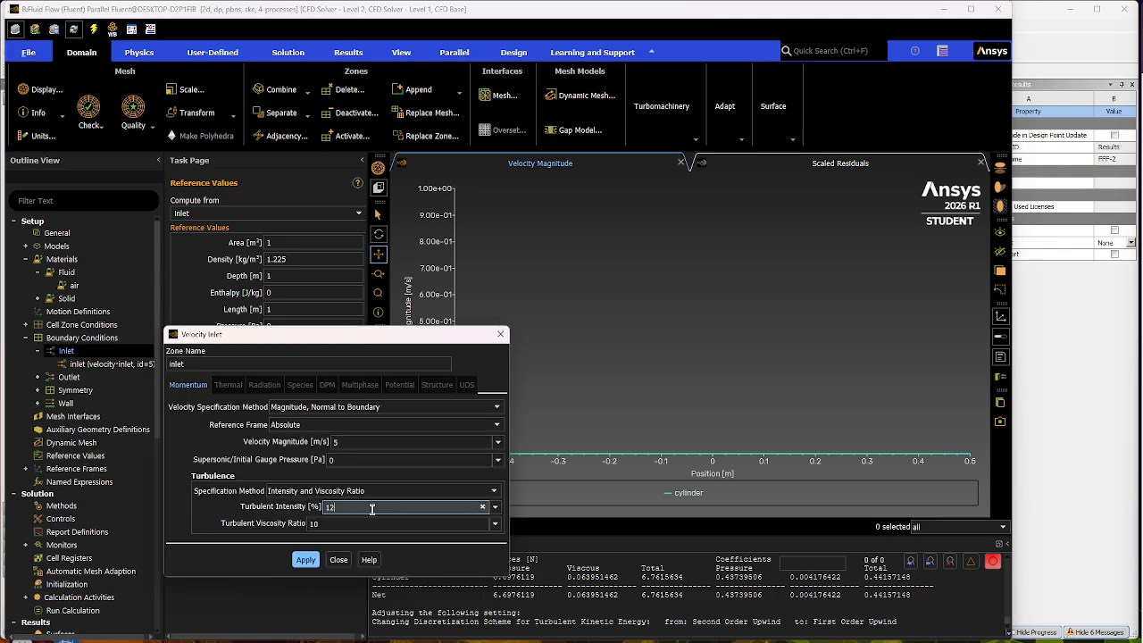
key(BackSpace)
key(BackSpace)
text(5)
double_click(352, 442)
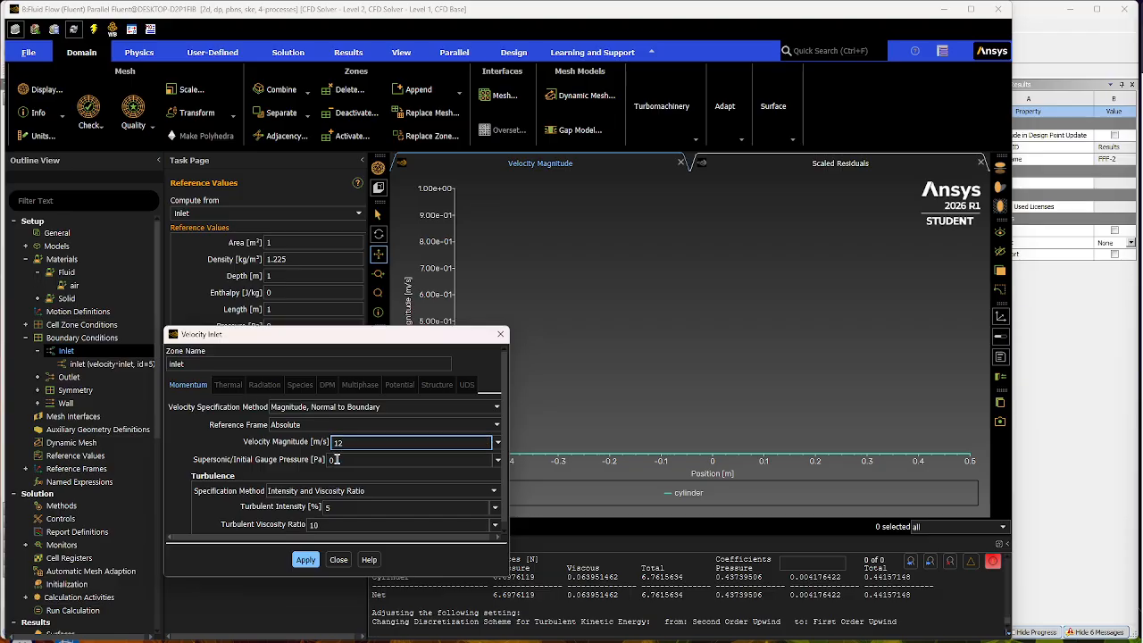
click(337, 560)
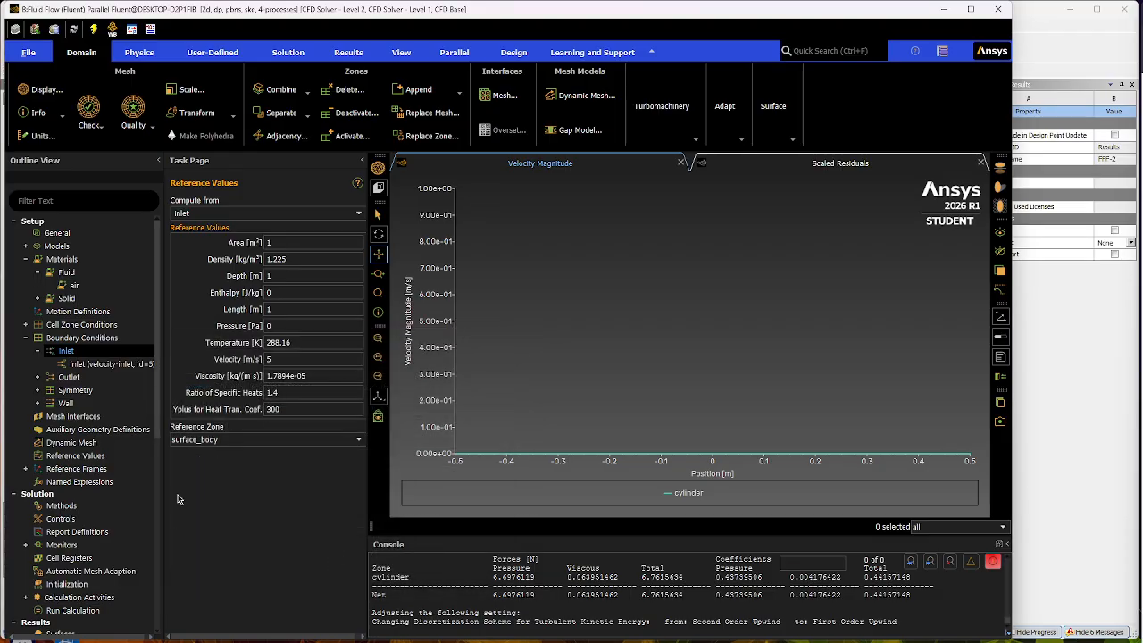
click(26, 338)
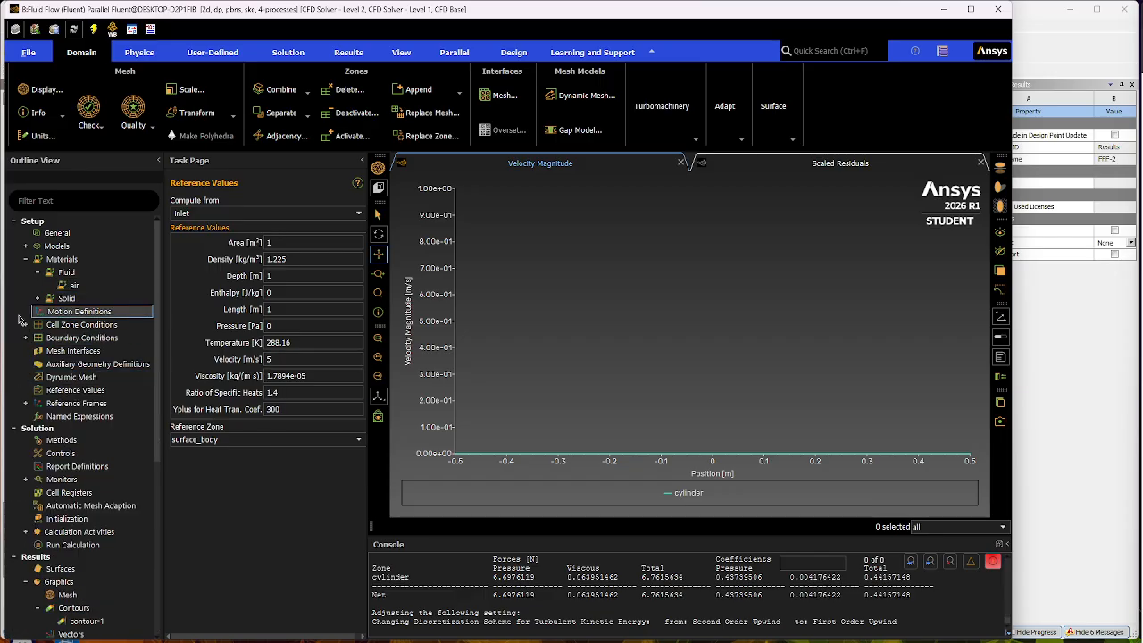
- Recompute the reference values by switching the source to symmetry and back to the inlet, for a velocity of 12 m/s
click(330, 212)
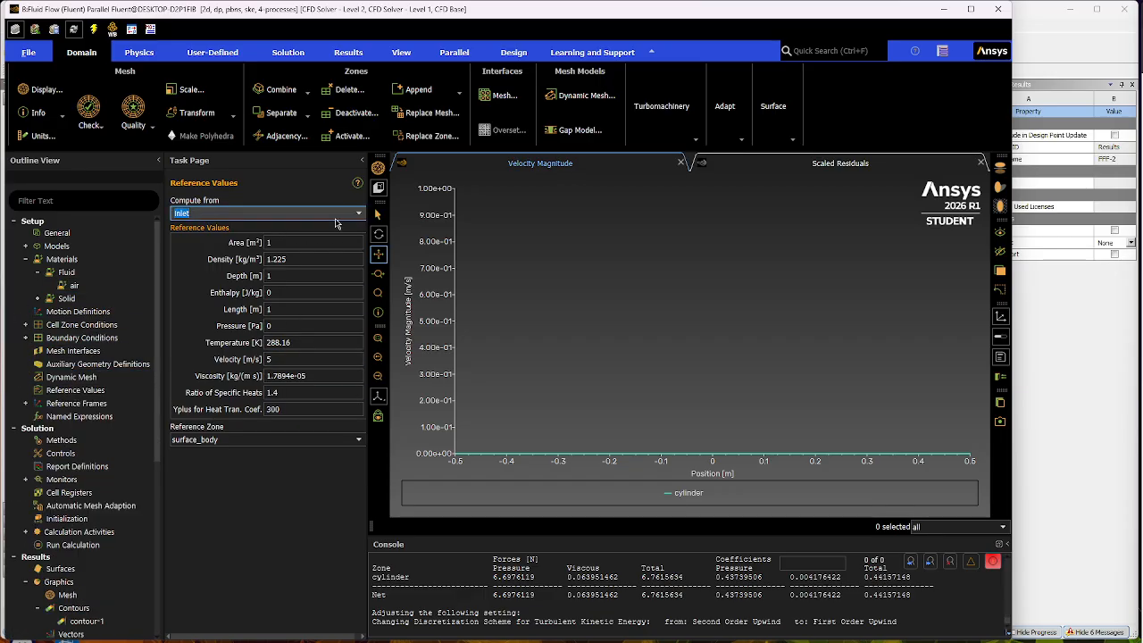
click(358, 213)
click(197, 260)
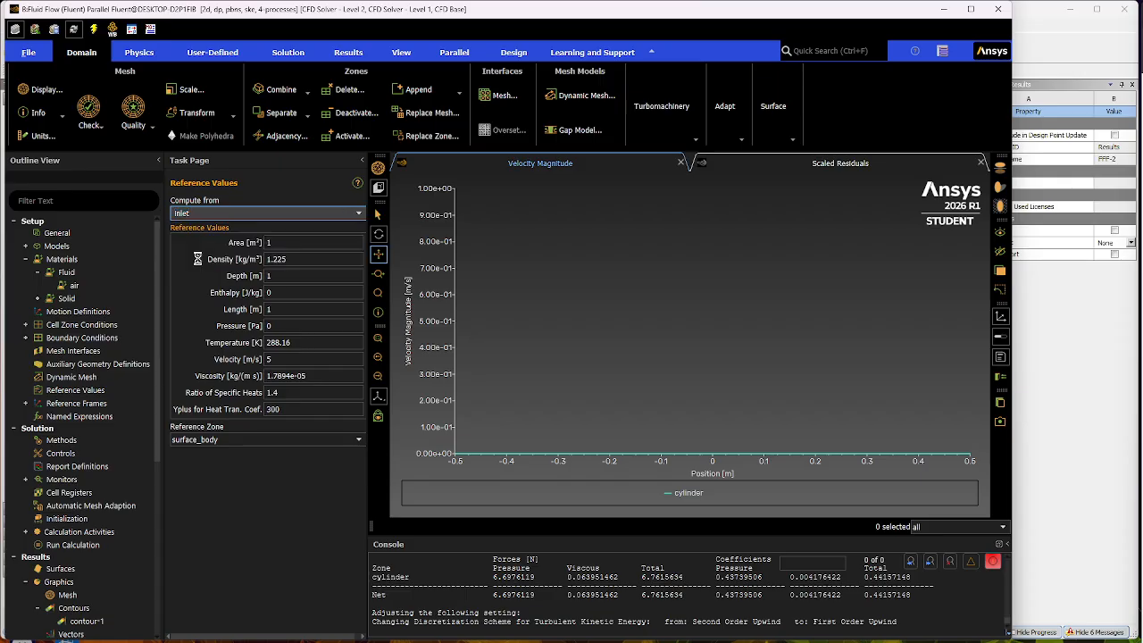
click(355, 216)
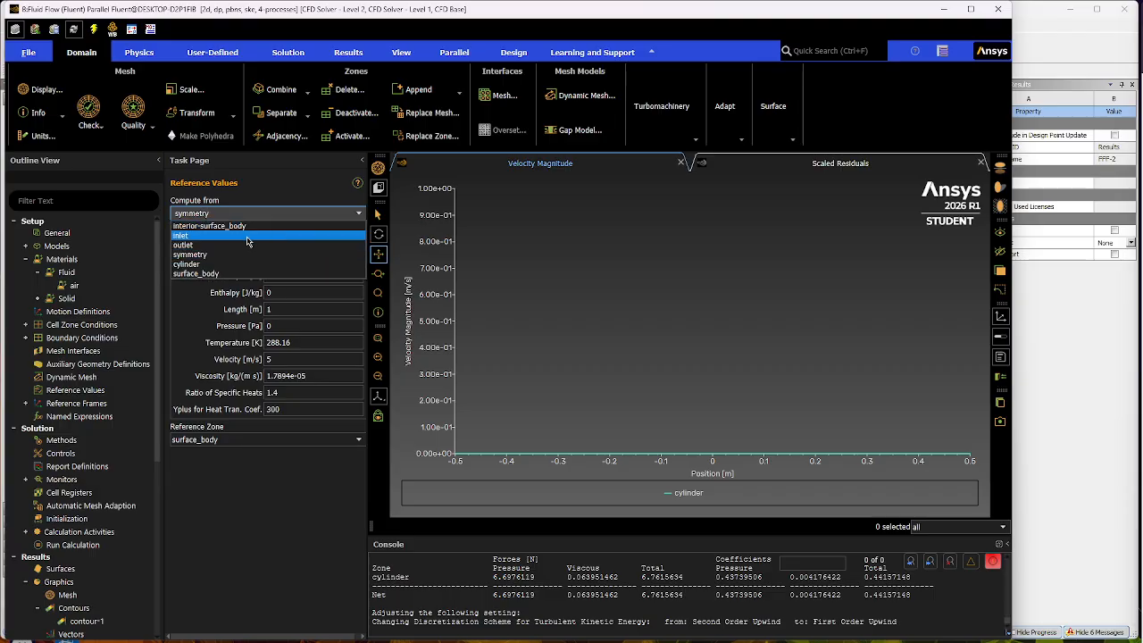
click(247, 235)
double_click(268, 358)
text(12)
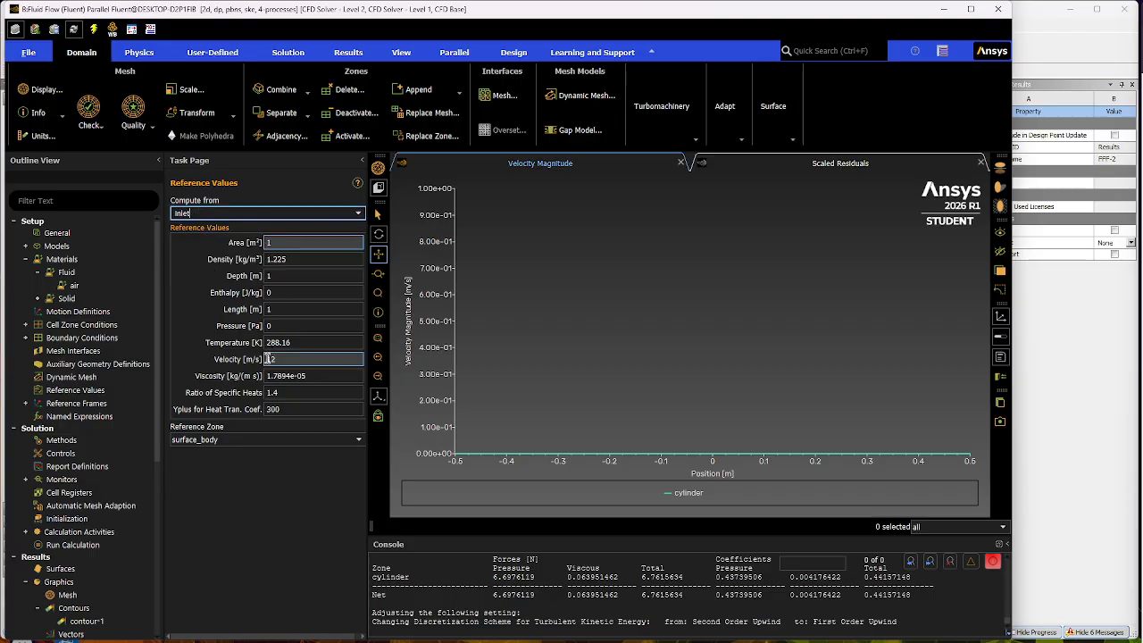
click(121, 623)
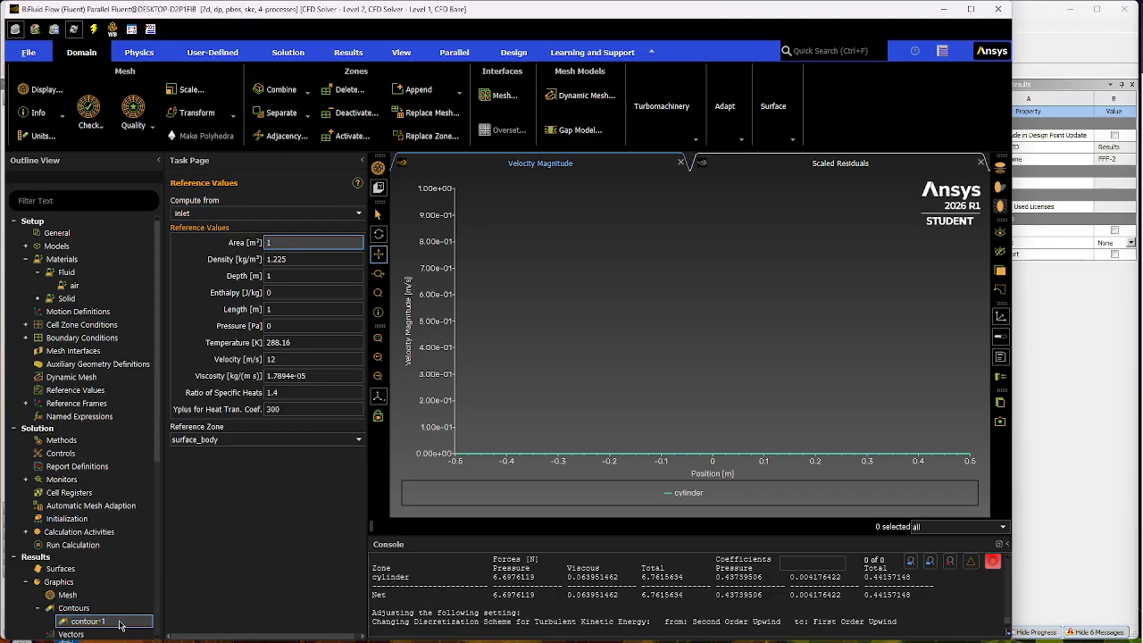
- Try the Coupled pressure-velocity scheme with Second Order pressure discretization in the solution methods
click(80, 440)
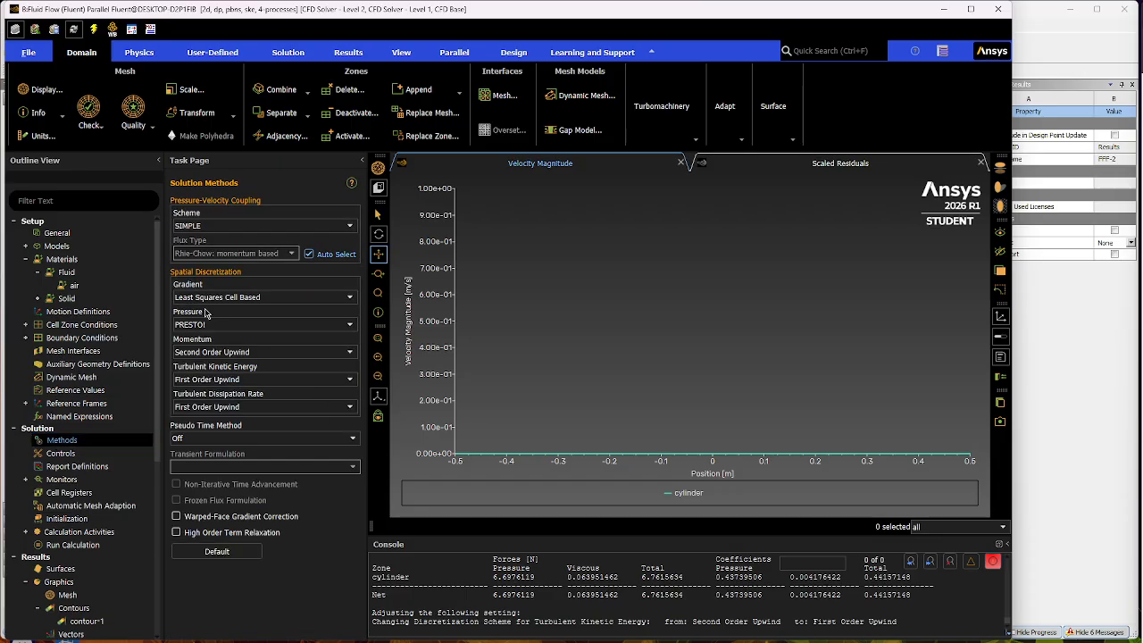
click(294, 226)
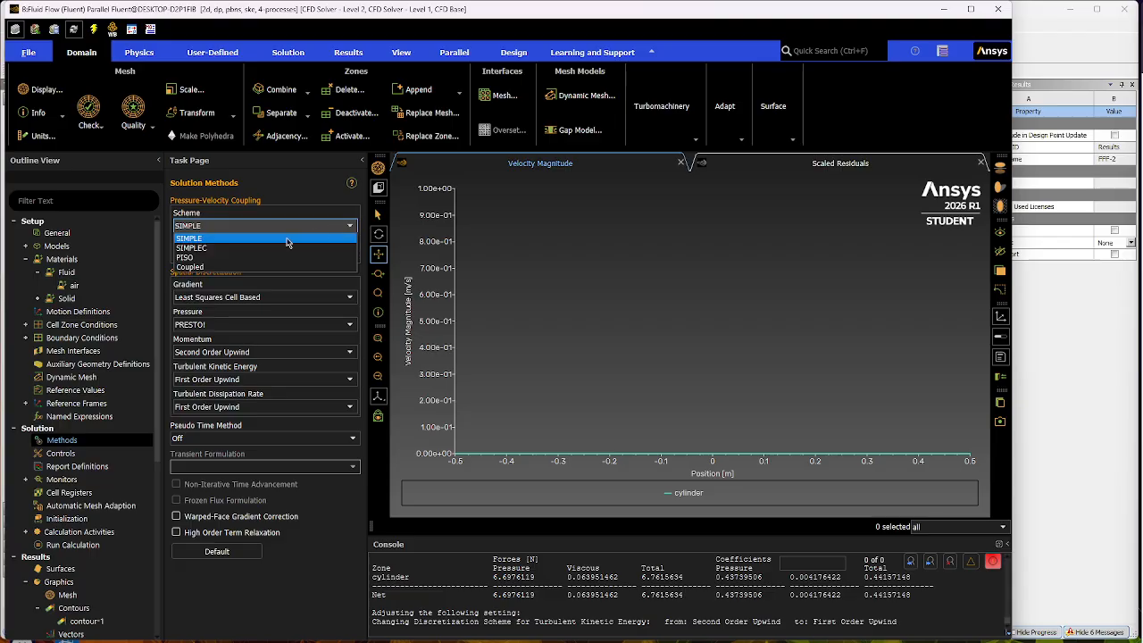
click(188, 267)
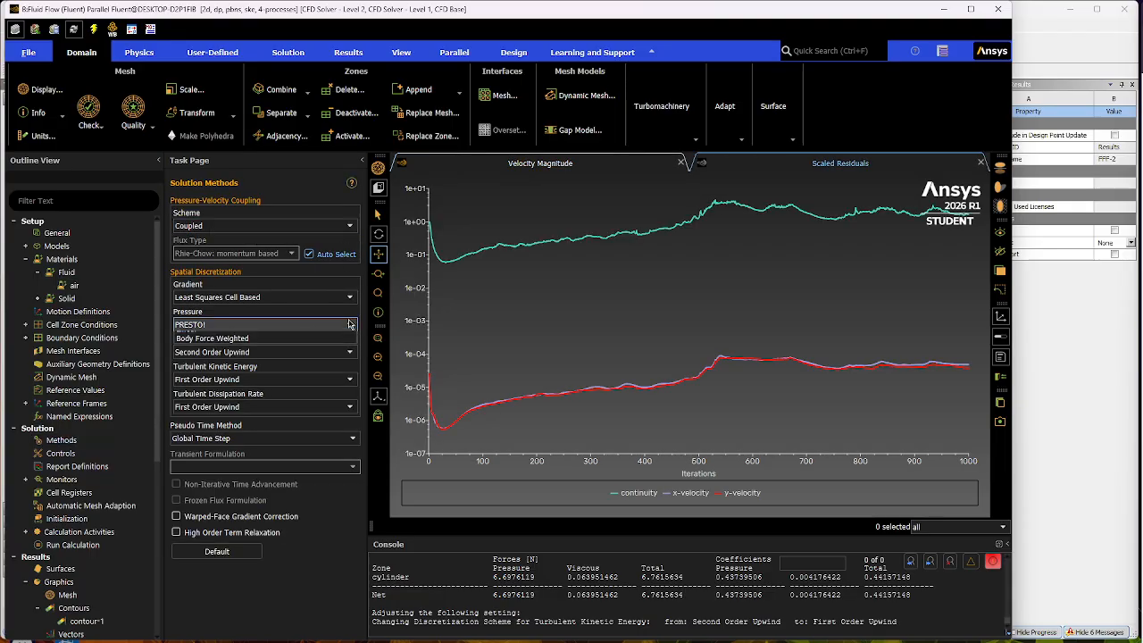
click(349, 324)
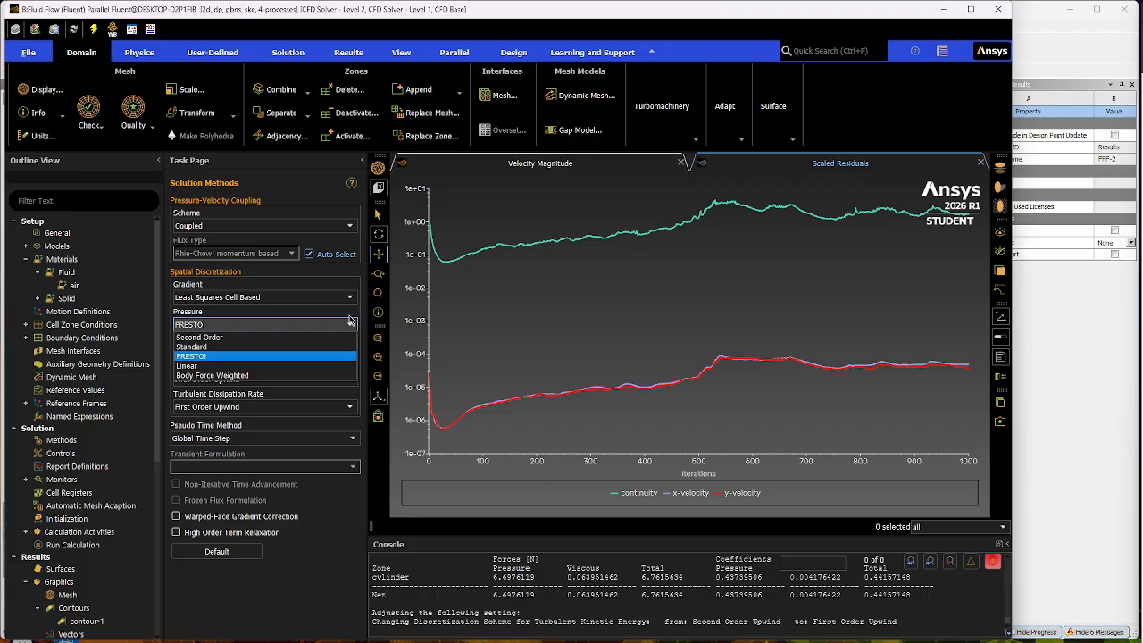
click(350, 321)
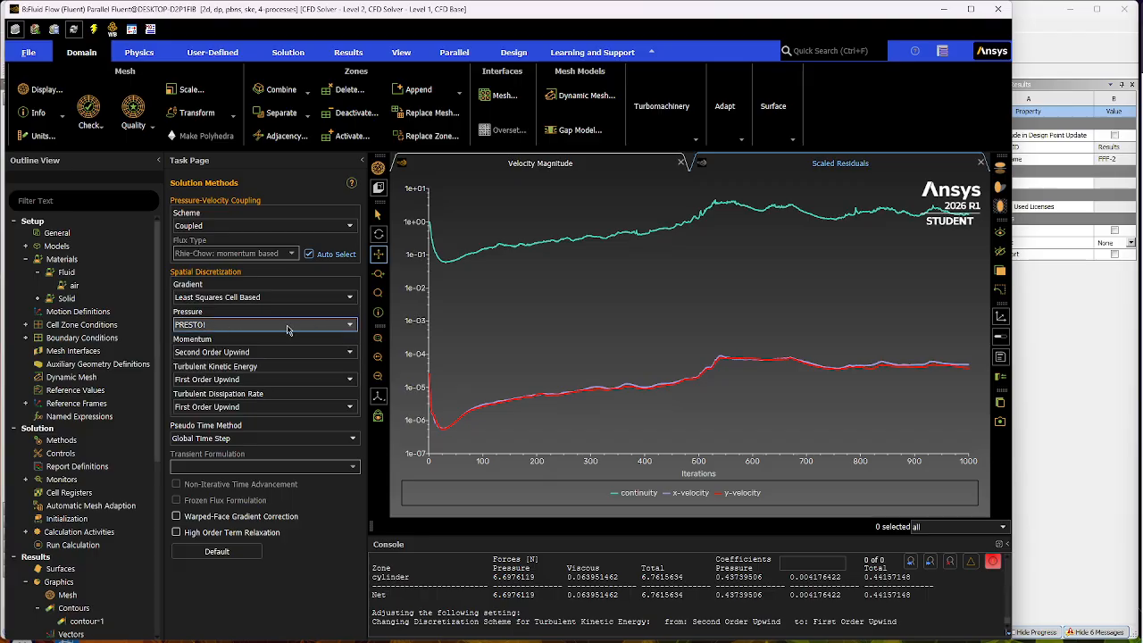
click(350, 327)
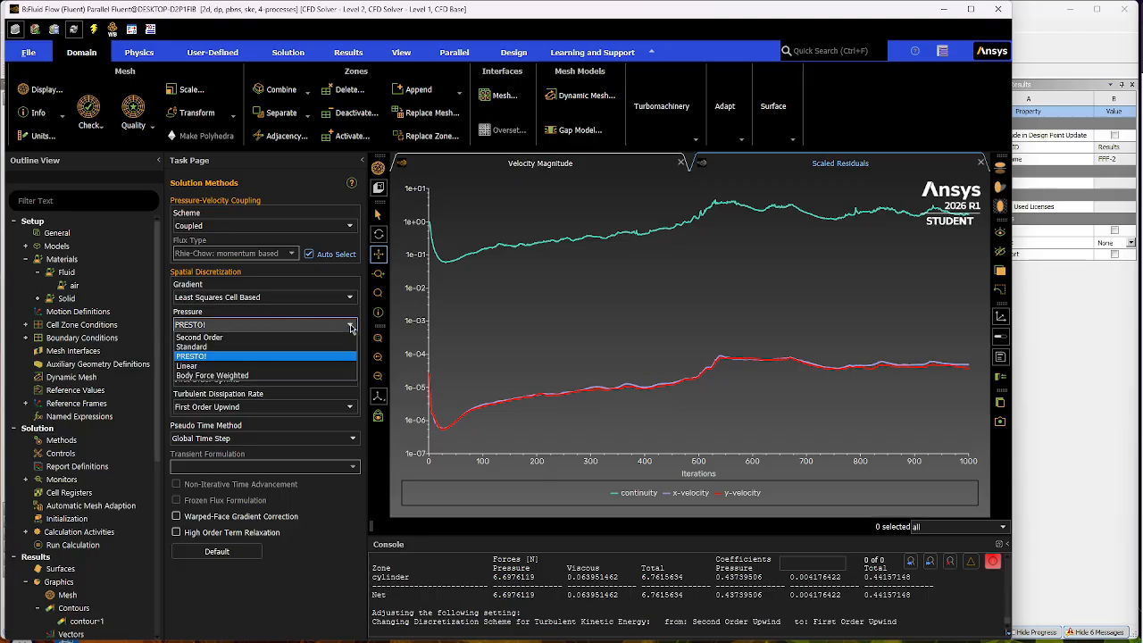
click(214, 337)
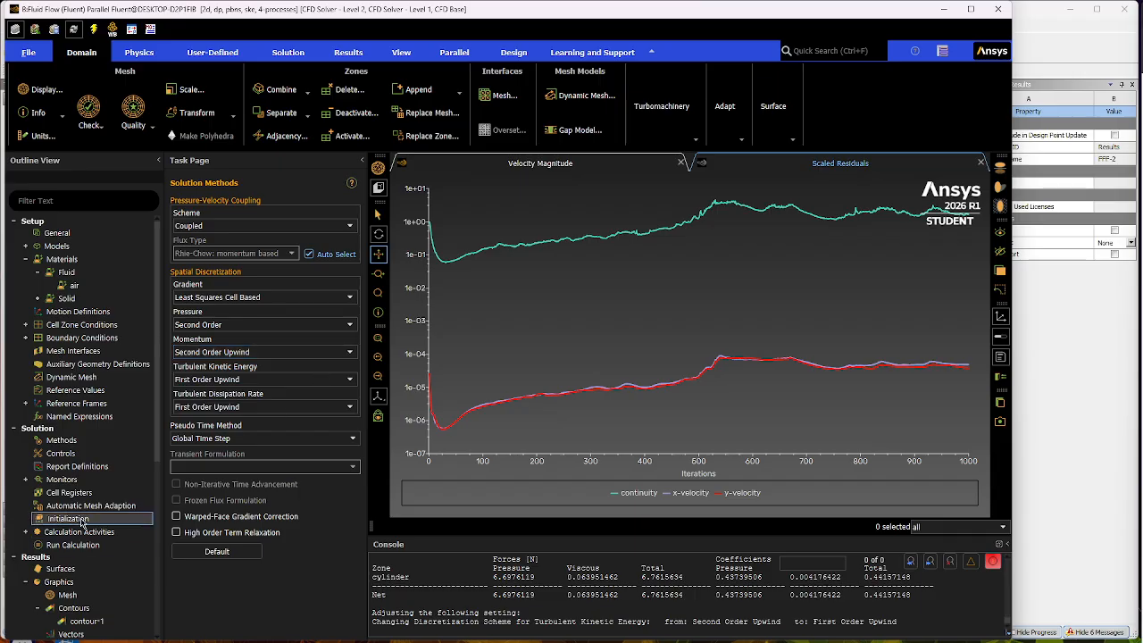
- Return the solution methods to the SIMPLE scheme and PRESTO! pressure discretization
click(352, 225)
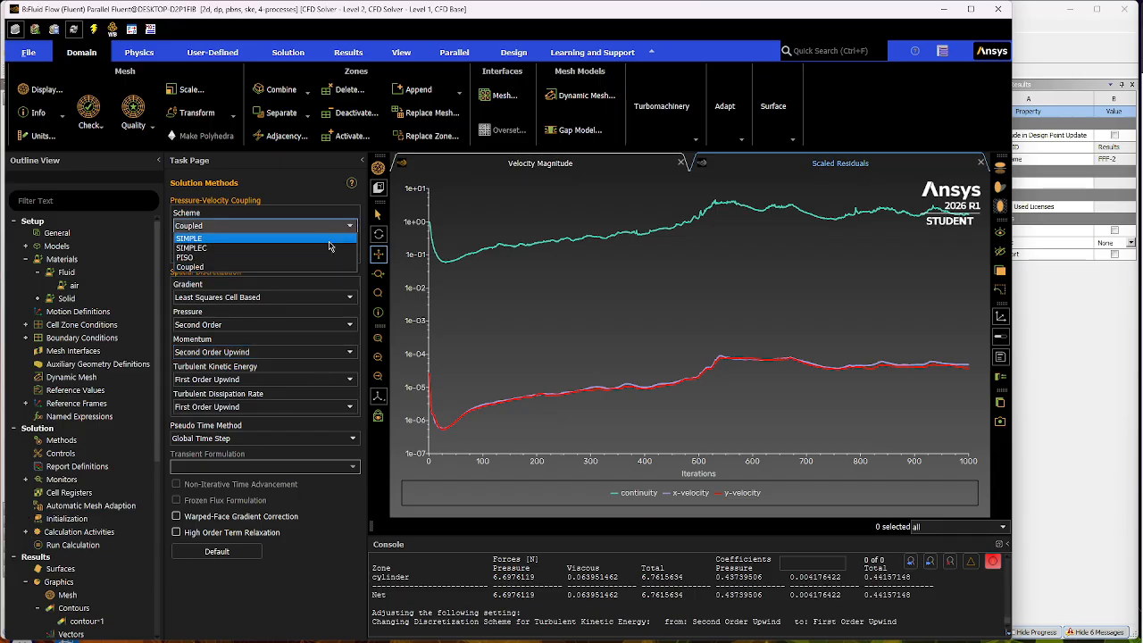
click(268, 238)
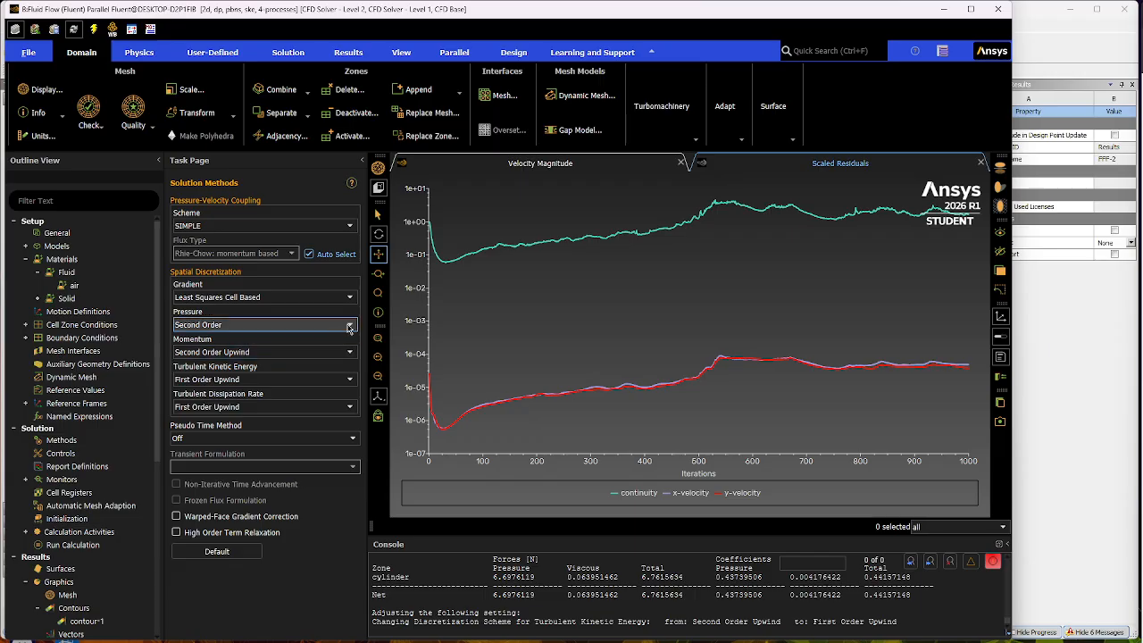
click(349, 325)
click(235, 356)
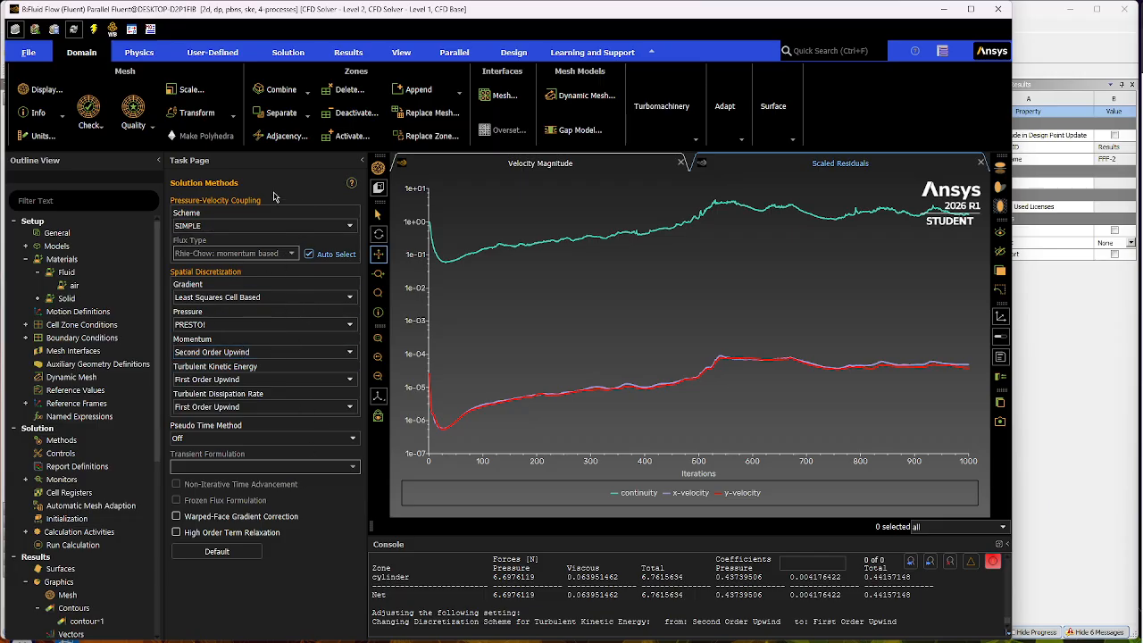
- Reinitialize the solution with Hybrid Initialization, discarding the unsaved data
click(67, 518)
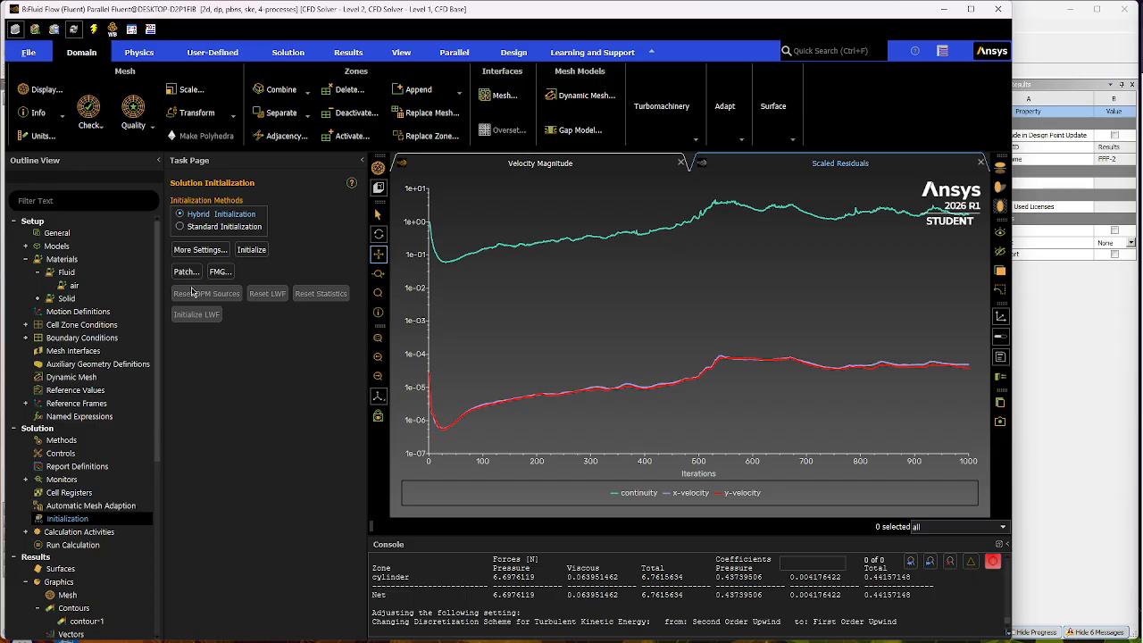
click(253, 249)
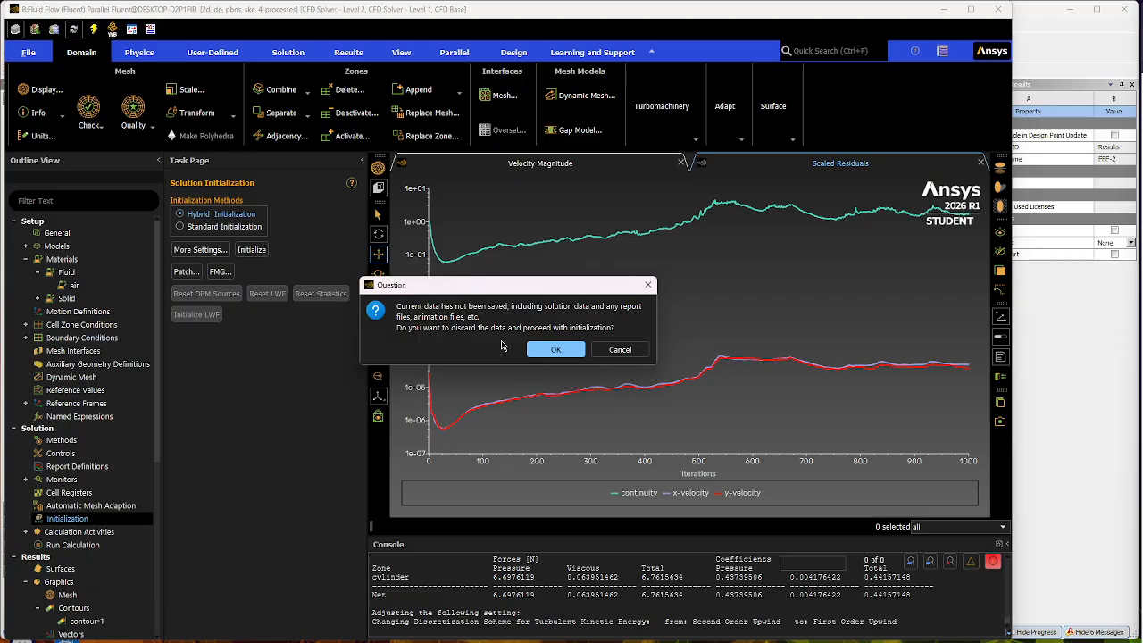
click(554, 349)
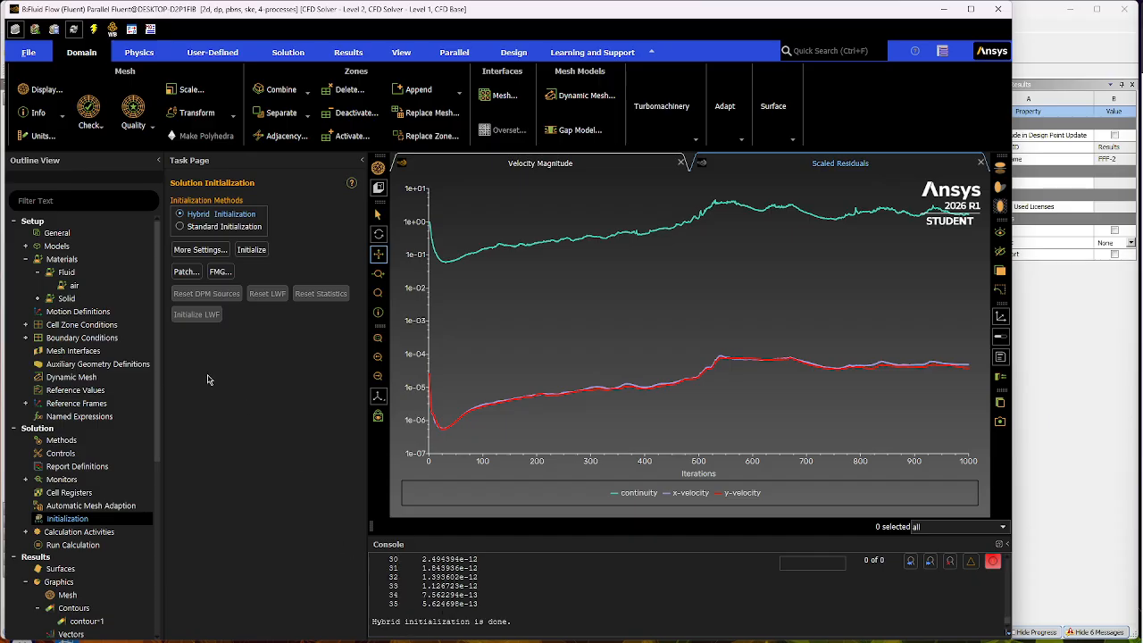
- Run the k-epsilon calculation for 1000 iterations and close the completion notice
click(74, 545)
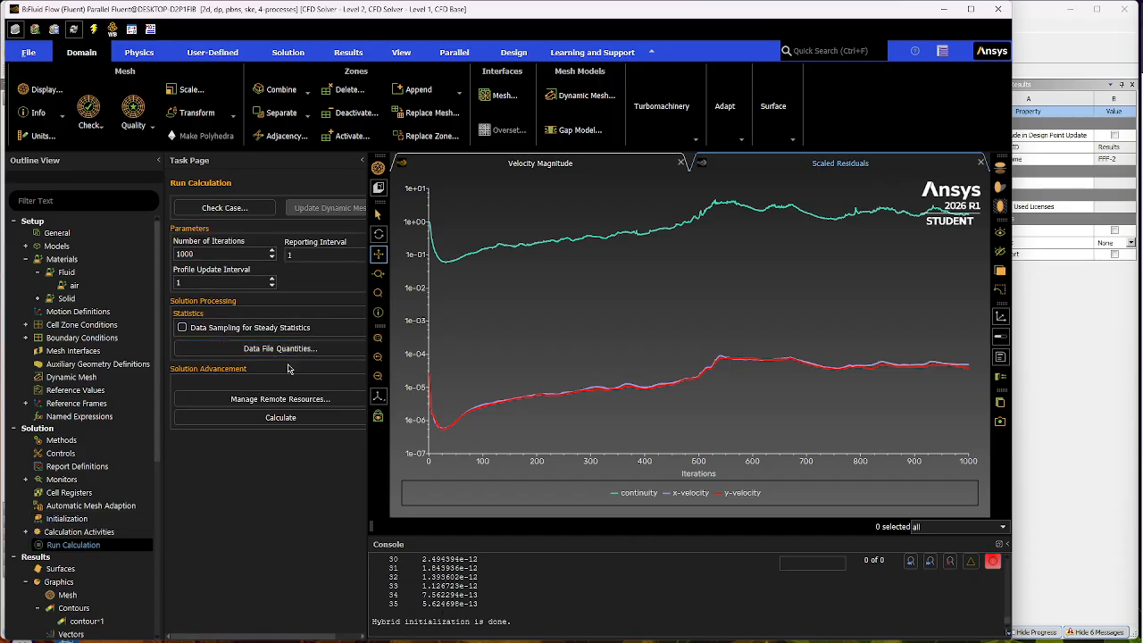
click(259, 416)
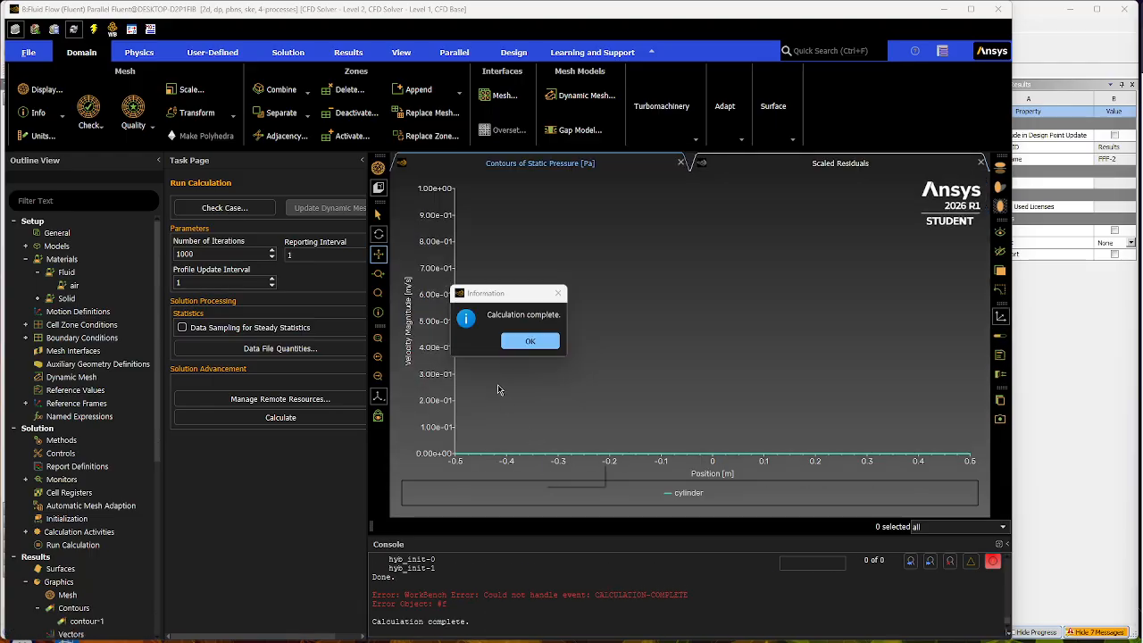
click(536, 341)
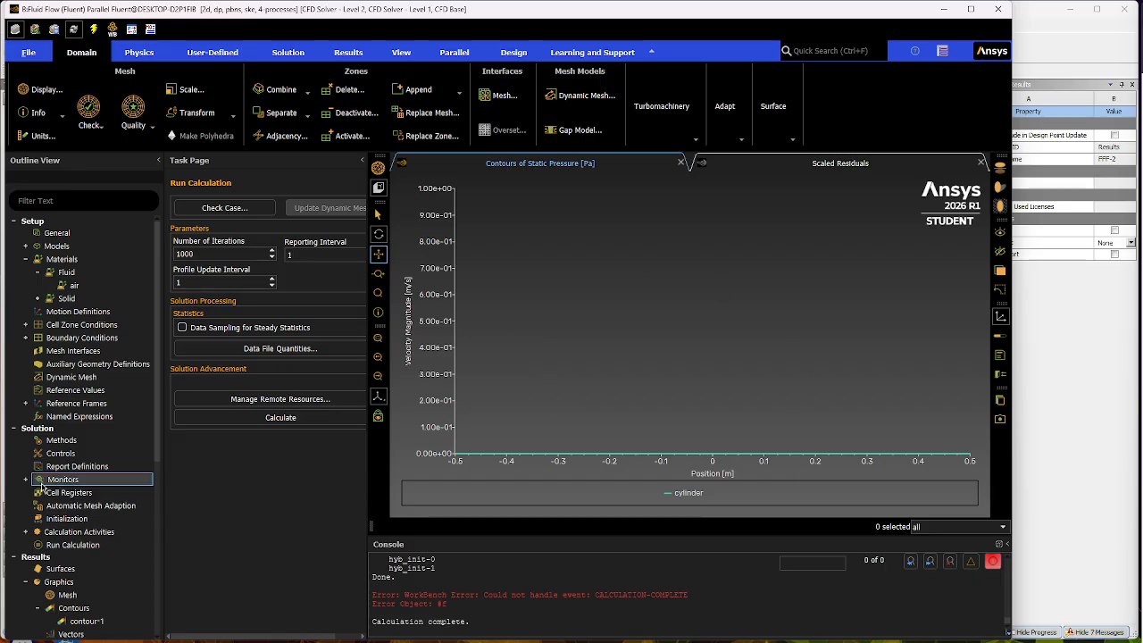
- Display contour-1 as filled Velocity Magnitude contours on all surfaces and inspect the flow around the cylinder
click(26, 260)
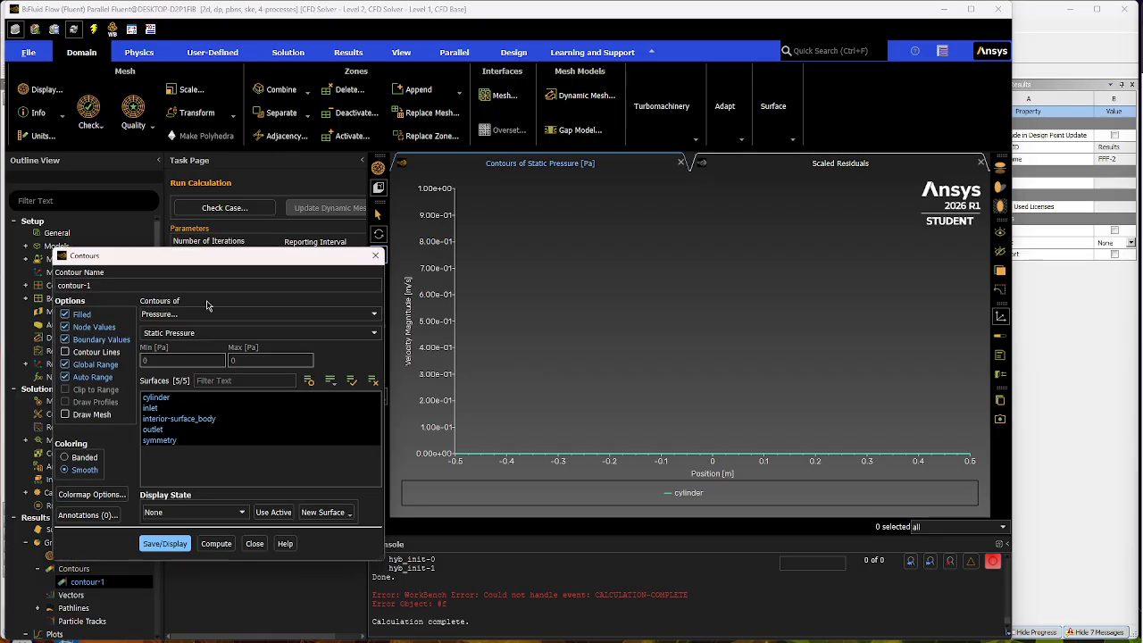
click(189, 314)
click(189, 347)
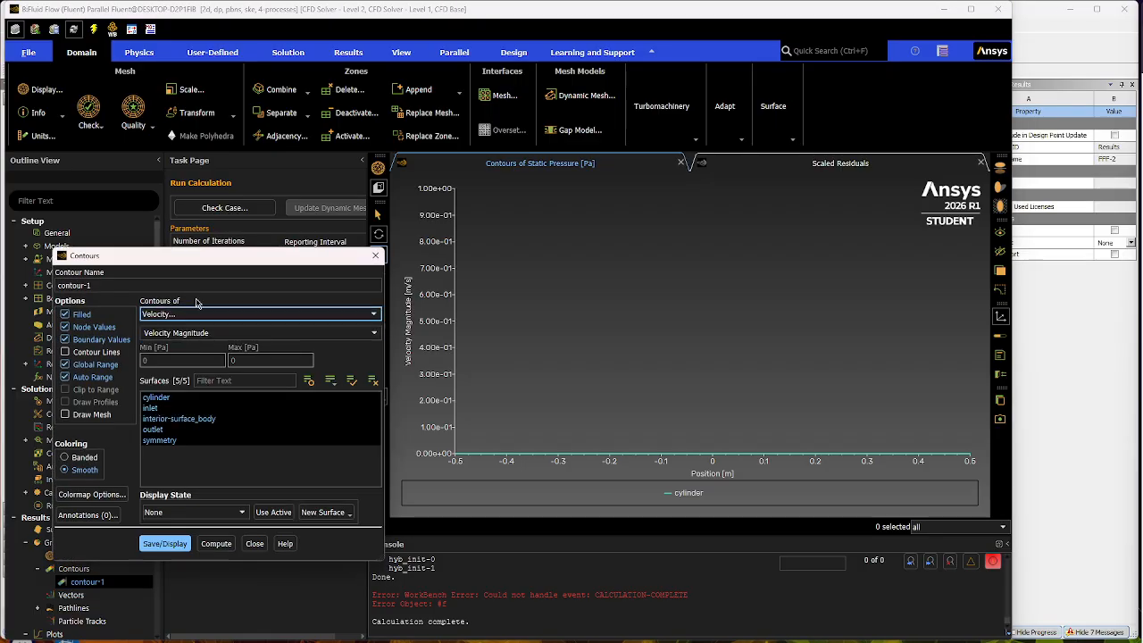
click(164, 543)
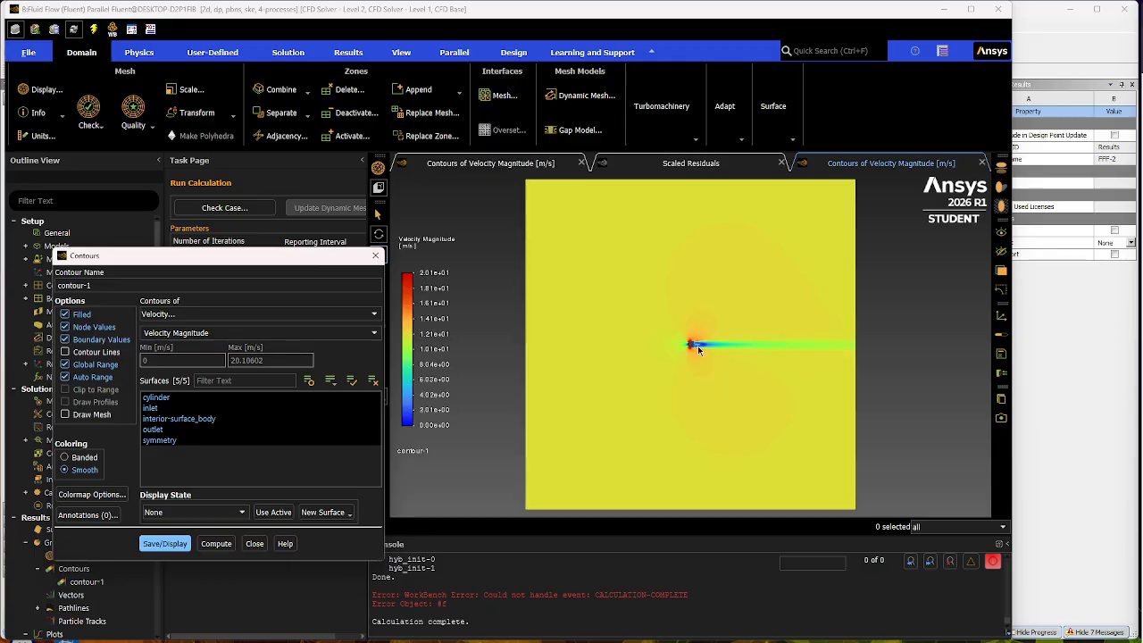
scroll(710, 351, up, 5)
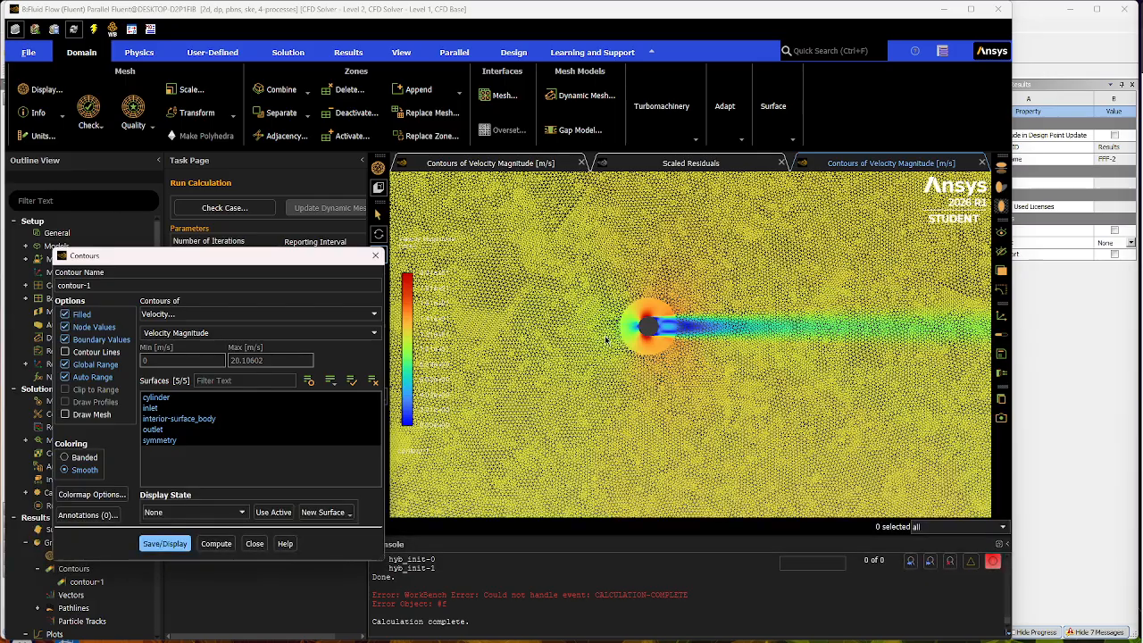
scroll(721, 335, up, 3)
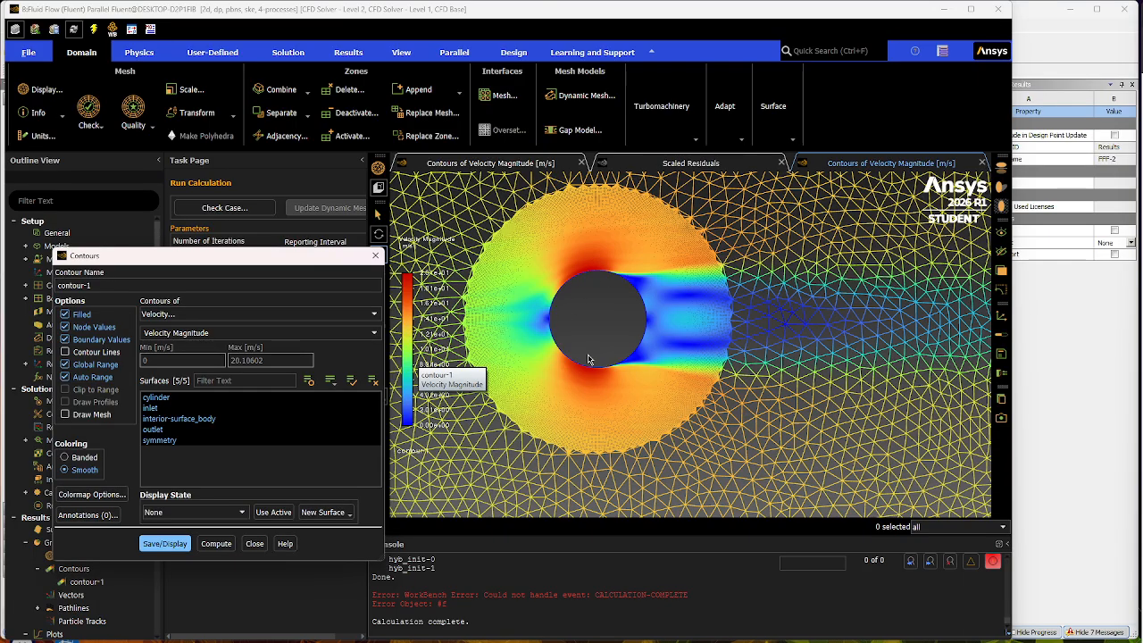
scroll(862, 391, down, 5)
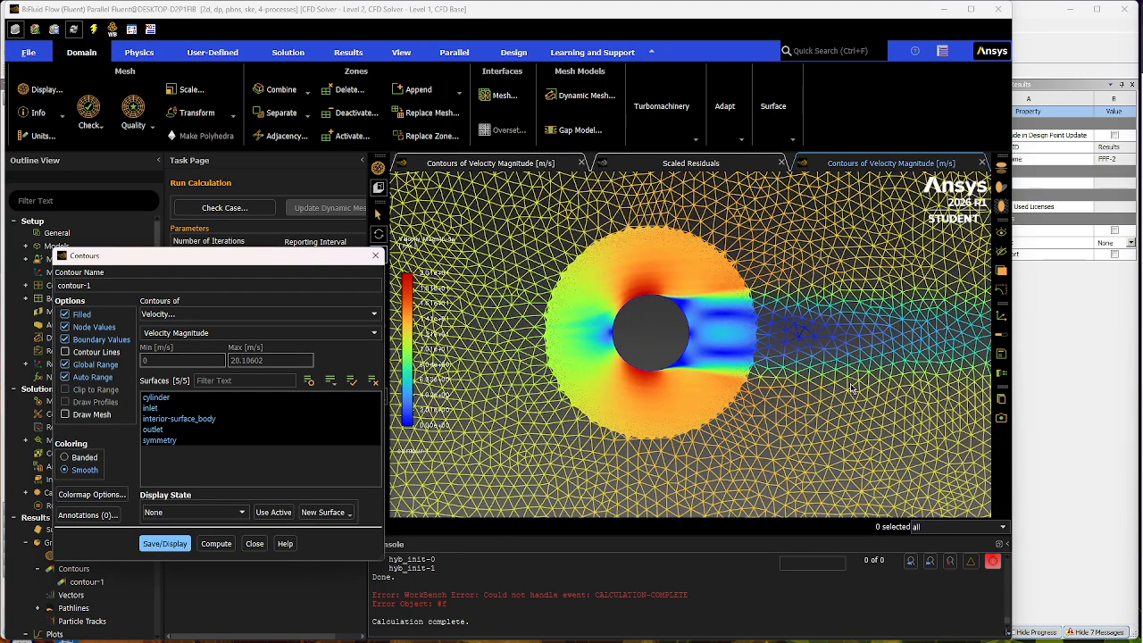
- Examine the velocity contours along the cylinder's wake and across the full domain, and close the contour settings
scroll(879, 434, down, 8)
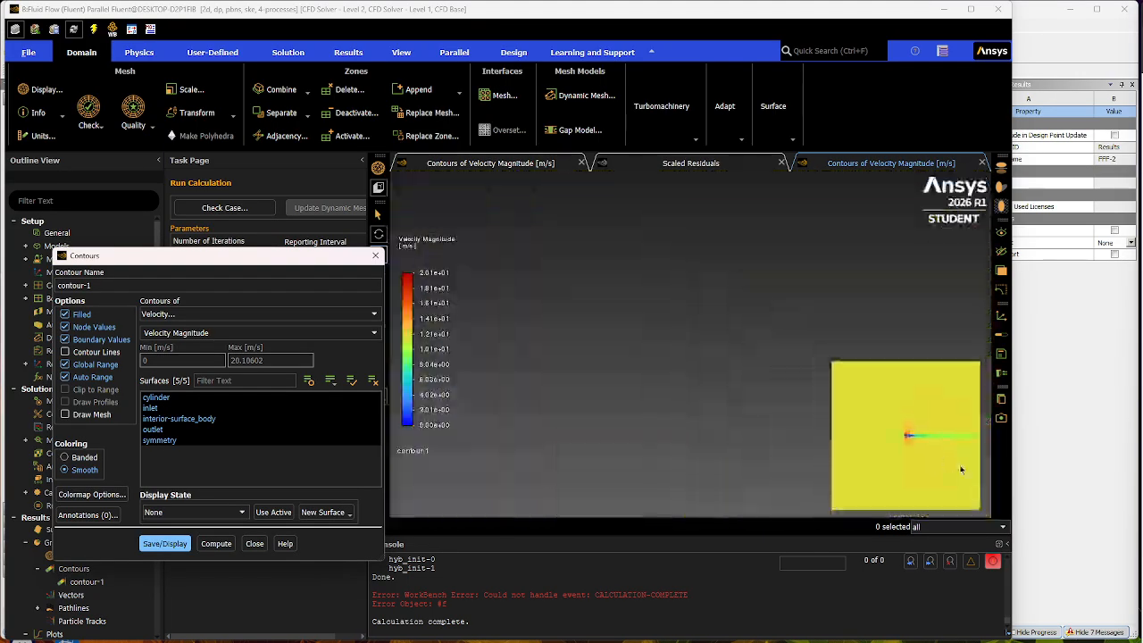
scroll(973, 477, up, 8)
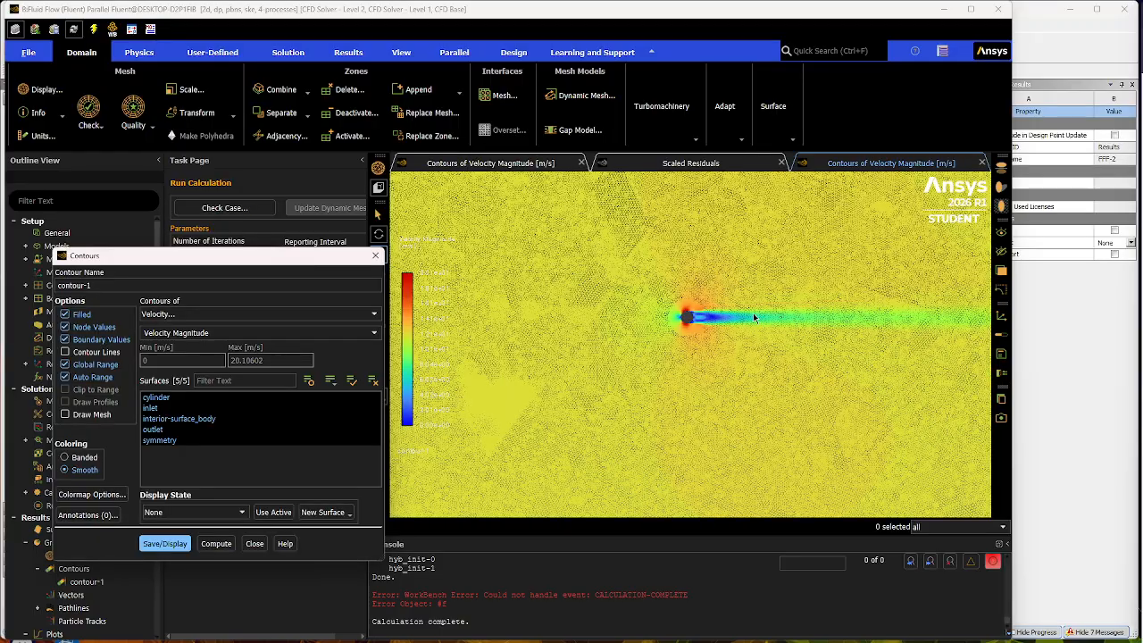
scroll(754, 317, down, 4)
scroll(731, 263, up, 2)
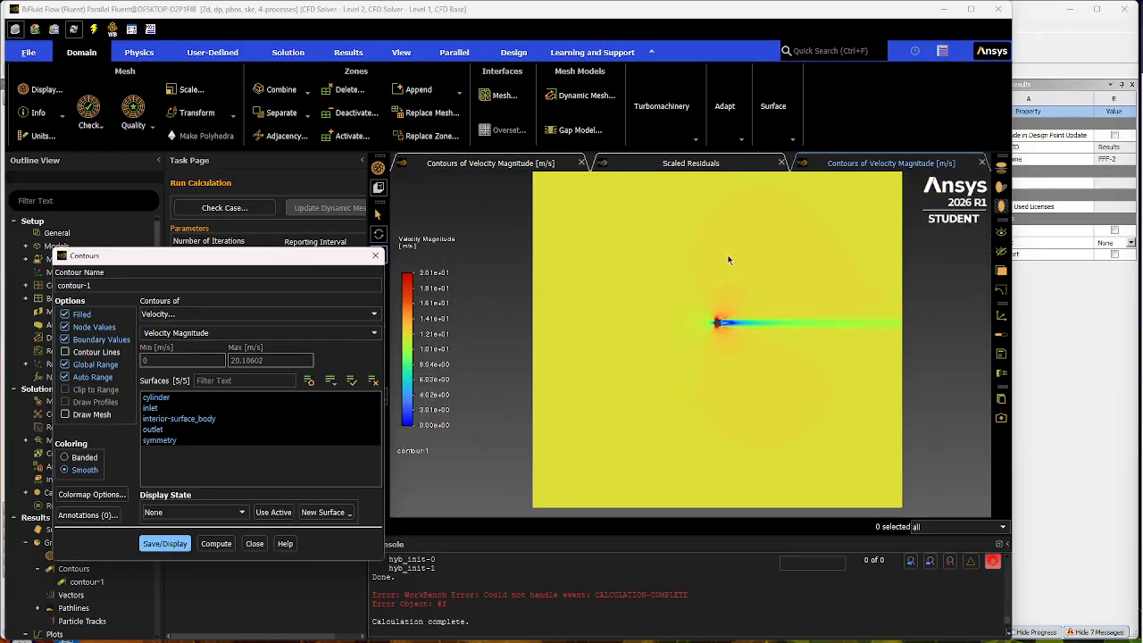
click(255, 543)
scroll(87, 607, down, 3)
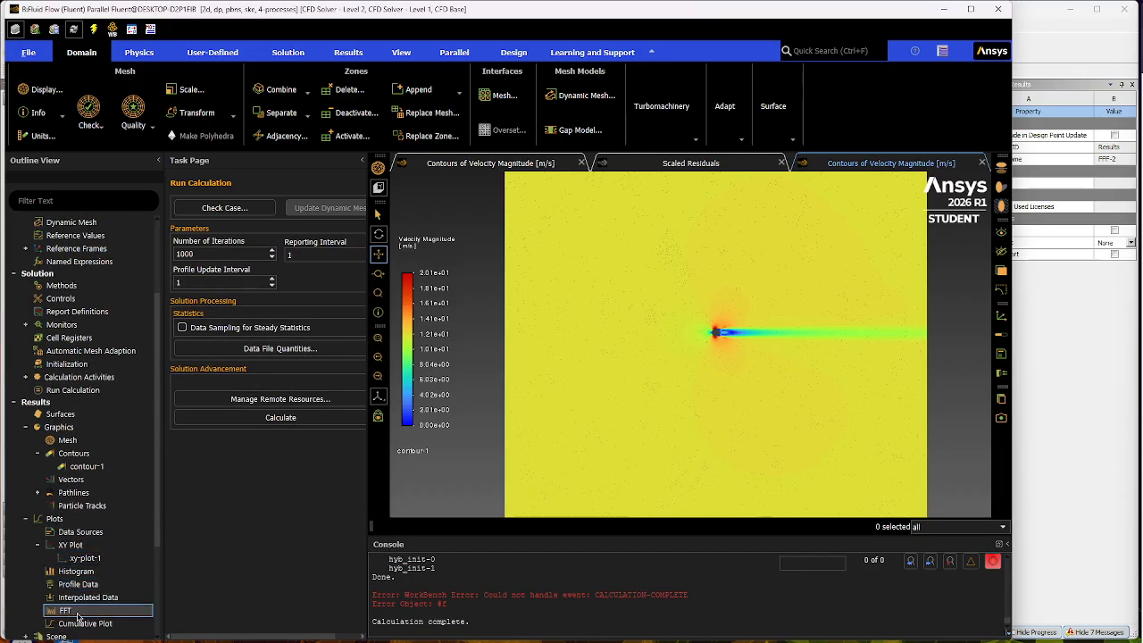
click(37, 493)
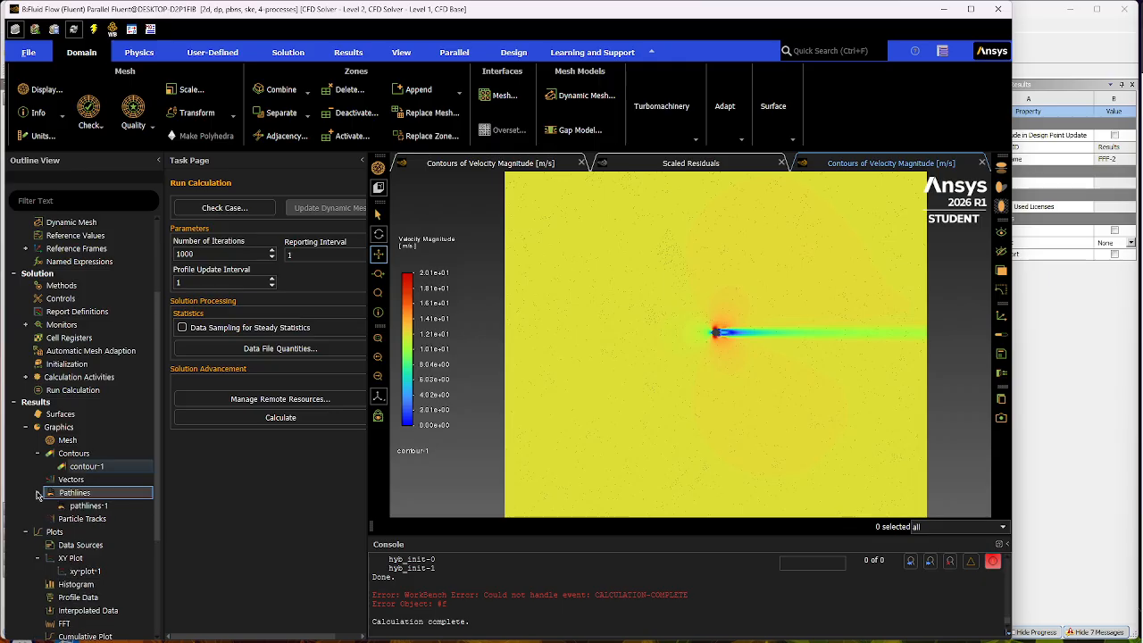
click(37, 493)
- Switch contour-1 to Static Pressure, display it on all surfaces, and inspect the field around the cylinder
click(112, 468)
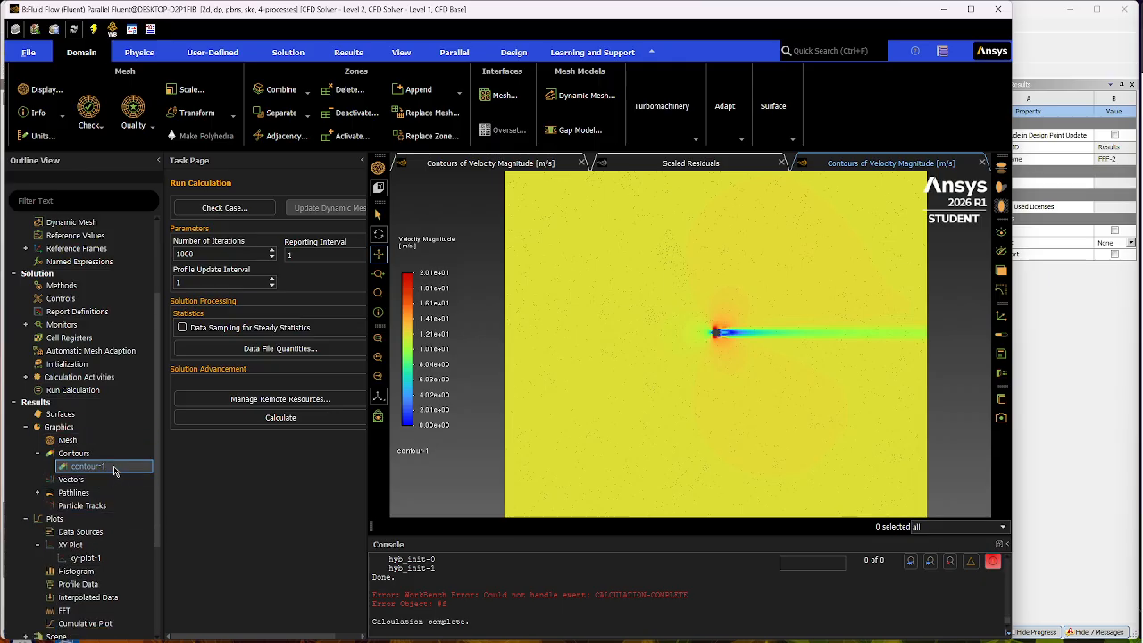
double_click(114, 467)
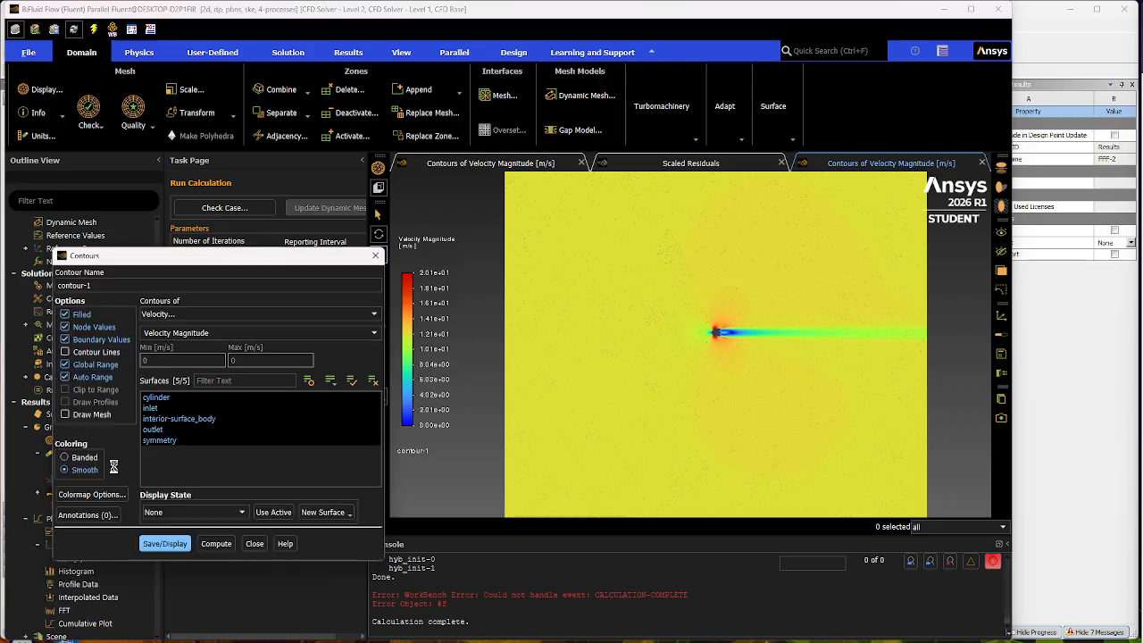
click(356, 313)
click(218, 321)
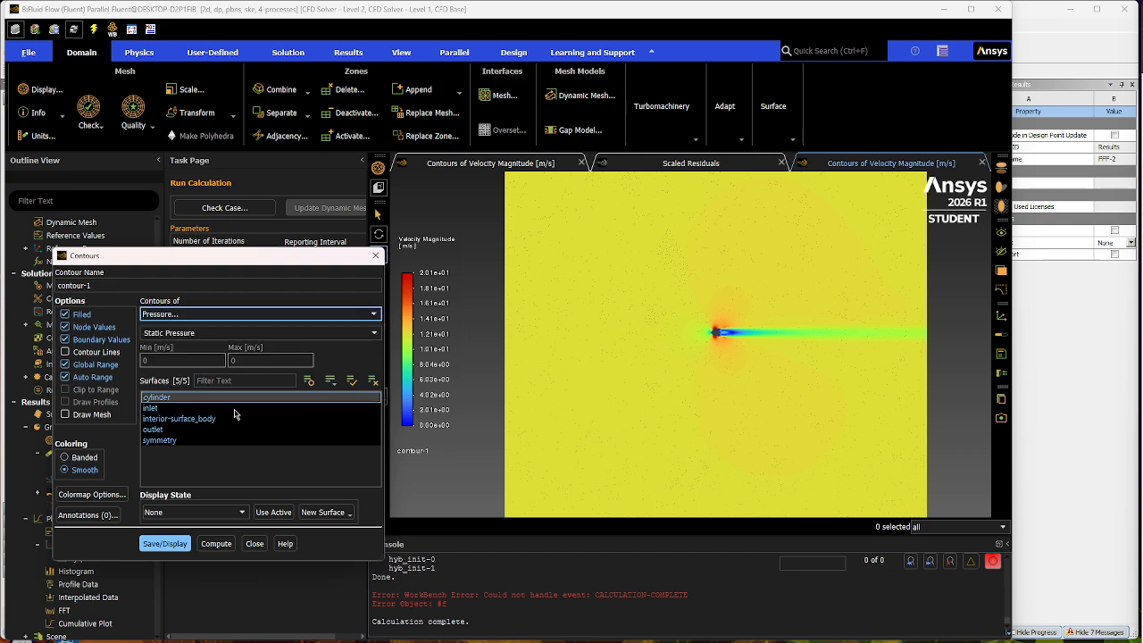
click(164, 543)
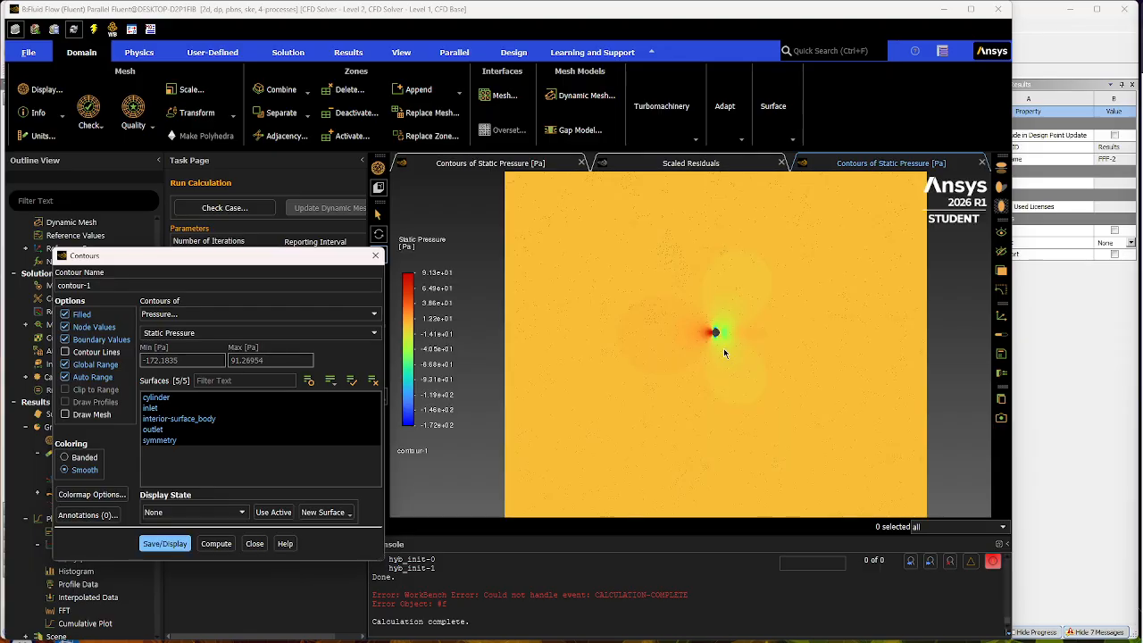
scroll(724, 330, up, 10)
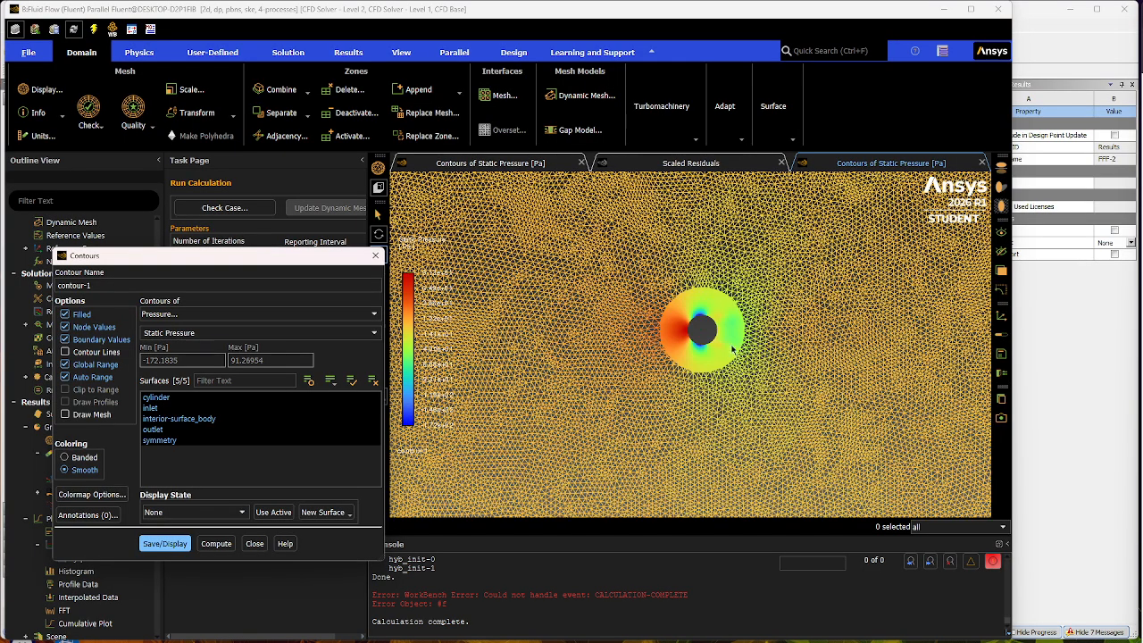
scroll(737, 352, down, 8)
scroll(737, 352, down, 3)
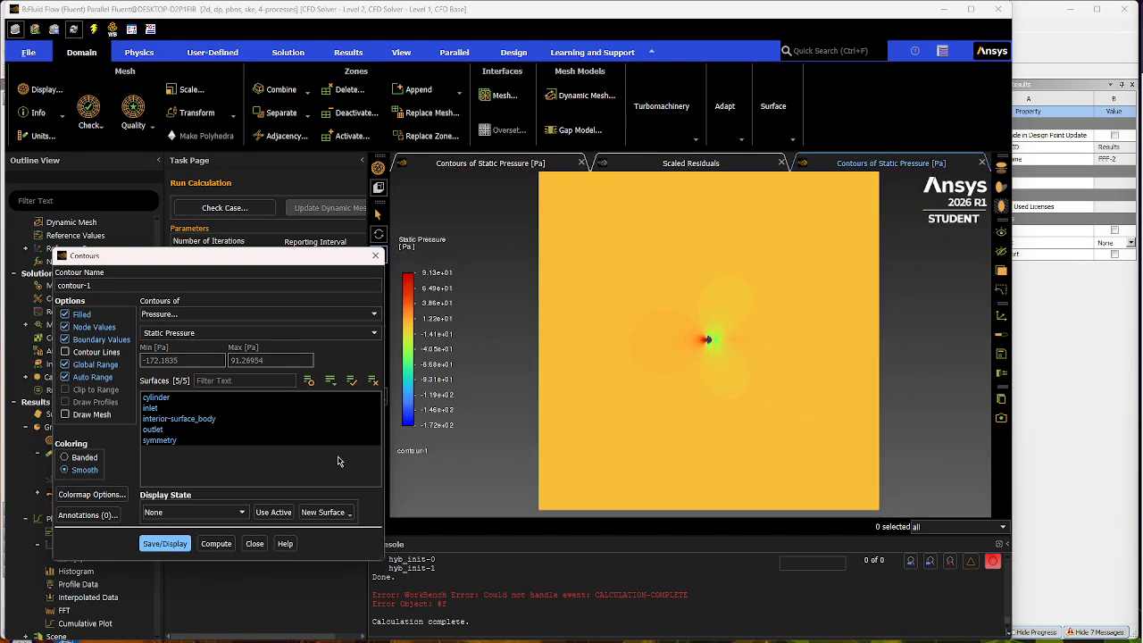
click(266, 545)
- Plot Velocity Magnitude against X position on the cylinder surface with xy-plot-1
scroll(98, 562, down, 4)
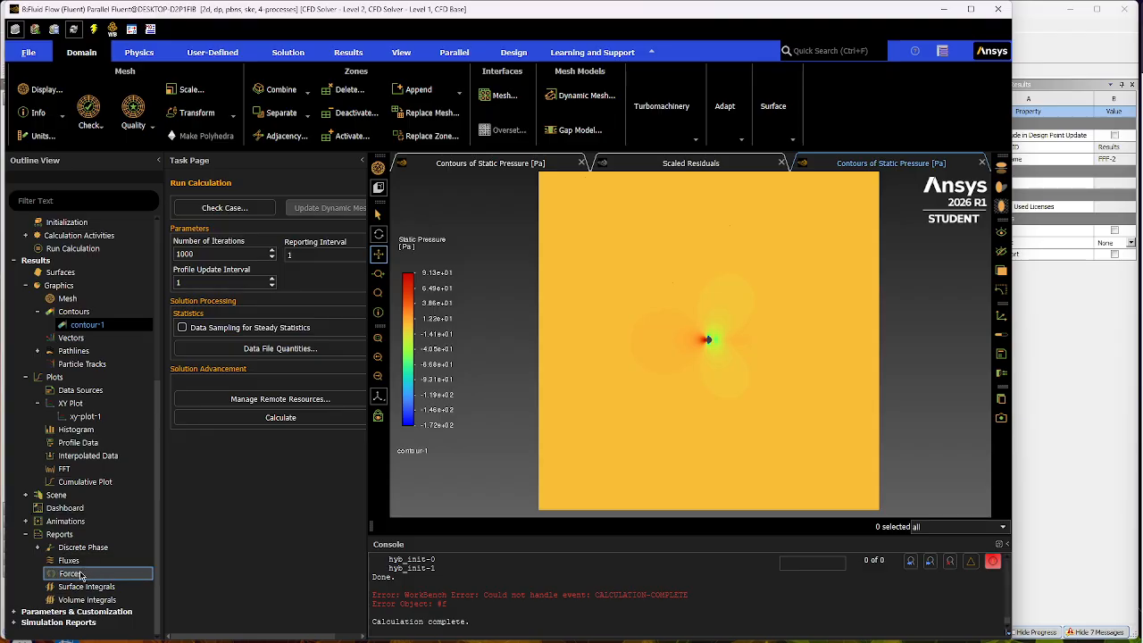
double_click(97, 417)
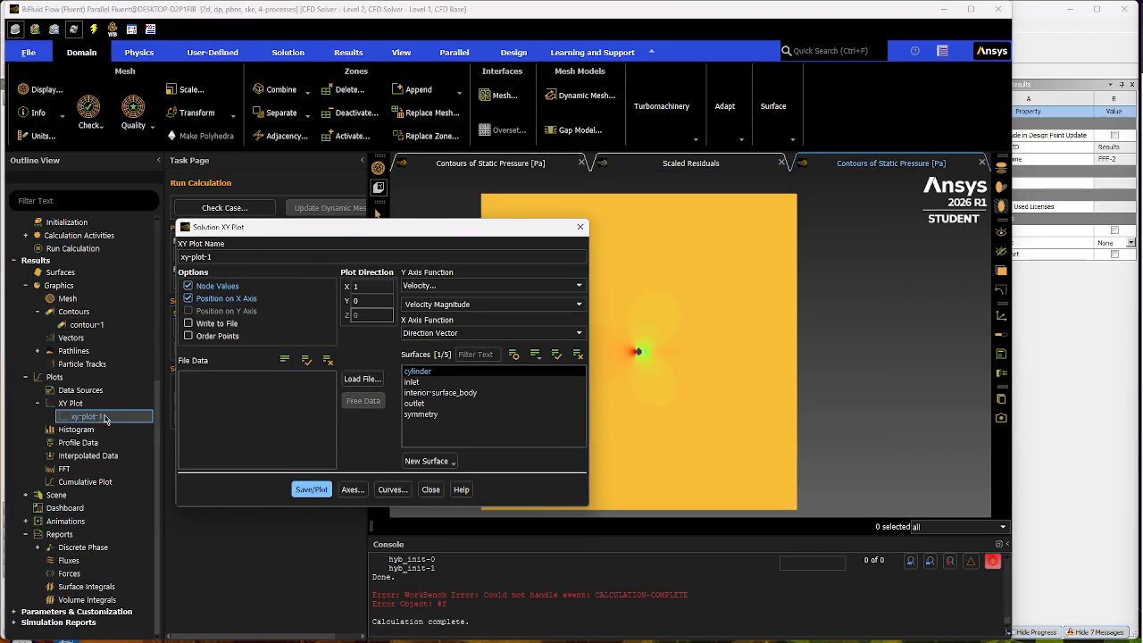
click(311, 489)
mouse_move(475, 232)
mouse_down()
mouse_move(334, 526)
mouse_move(354, 525)
mouse_move(313, 514)
mouse_move(377, 243)
mouse_up()
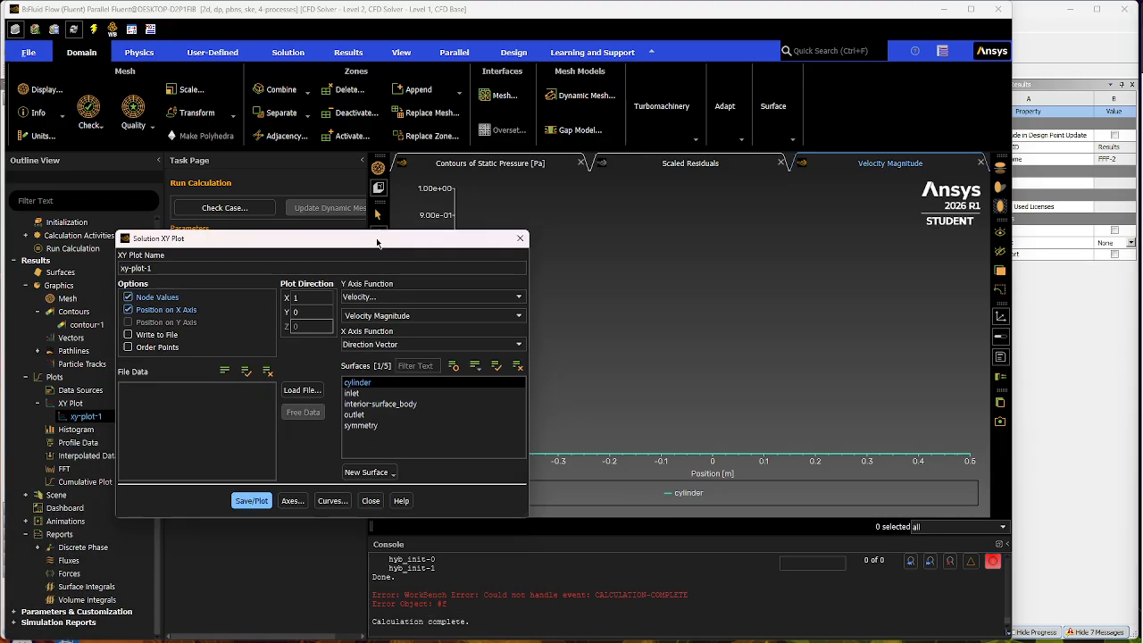
- Change the Y axis function of xy-plot-1 to Pressure Coefficient, replot it for the cylinder, and close the plot settings
click(398, 297)
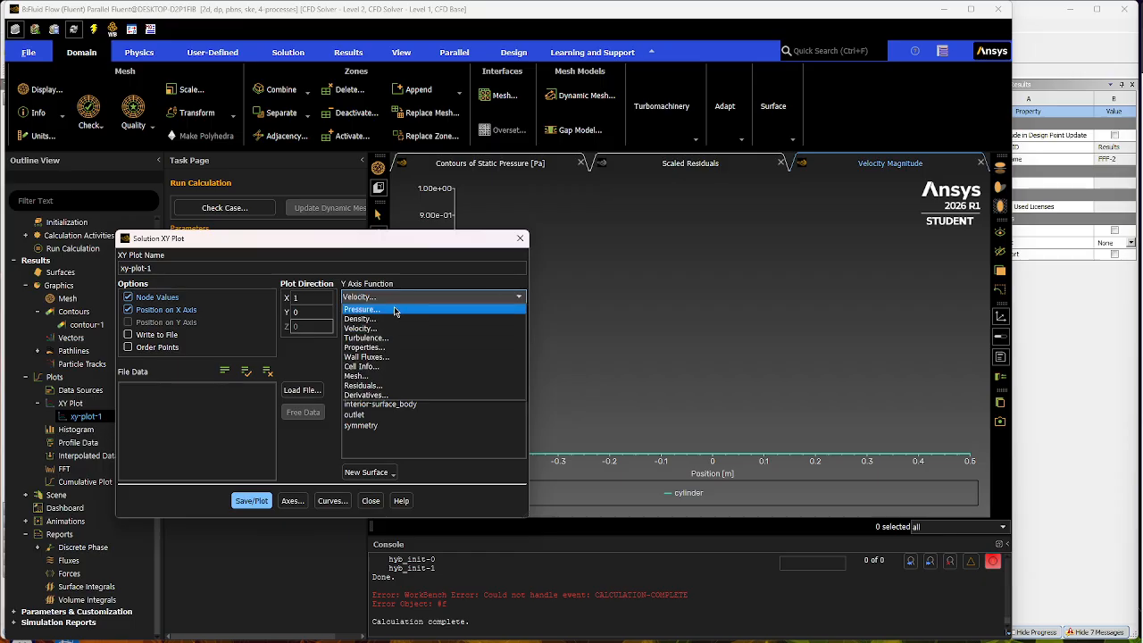
click(372, 308)
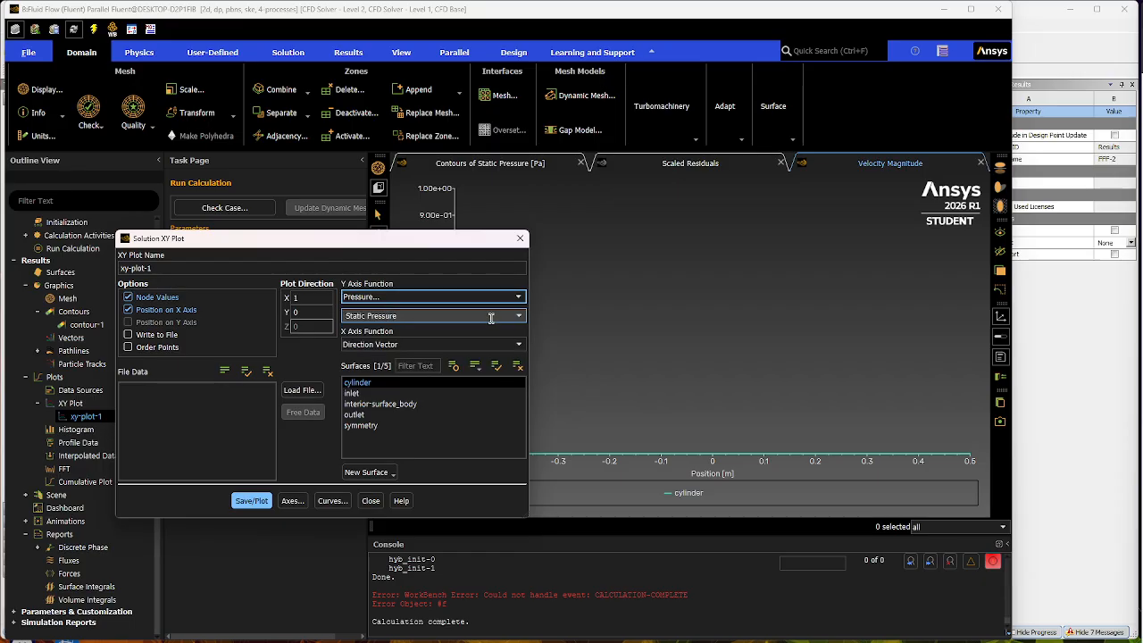
click(521, 316)
click(399, 339)
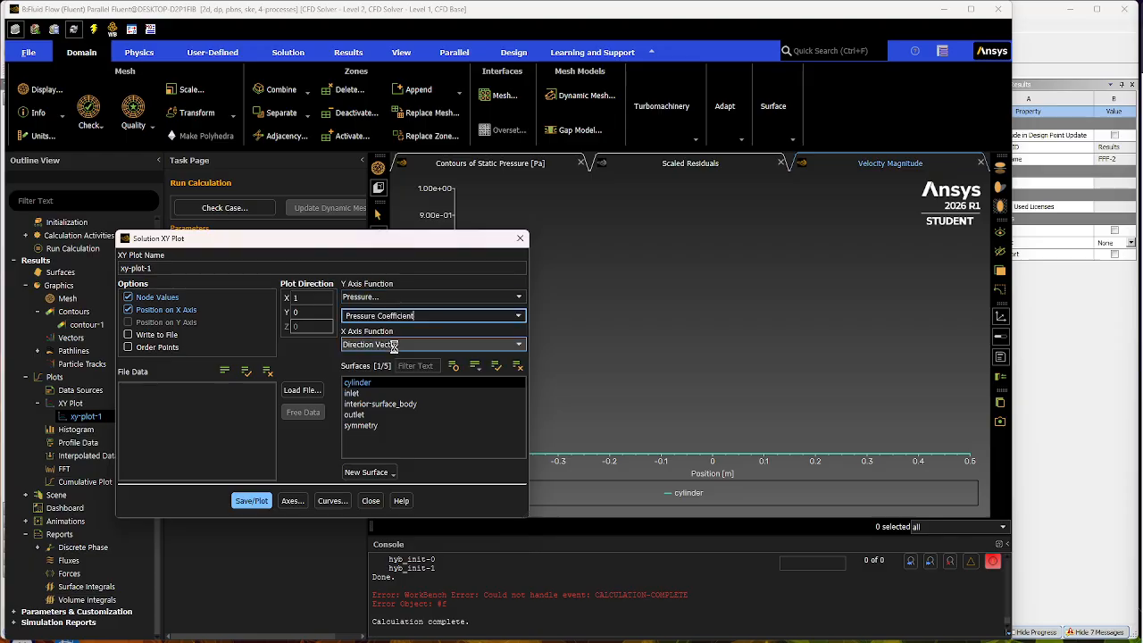
click(250, 502)
drag(391, 240, 363, 496)
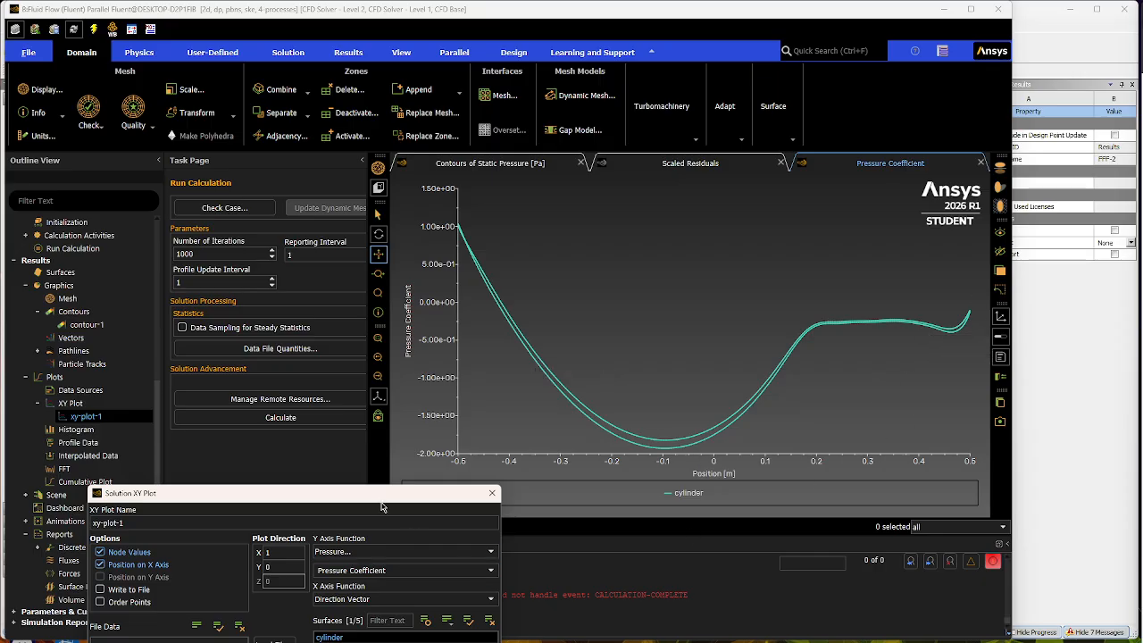
drag(381, 506, 389, 296)
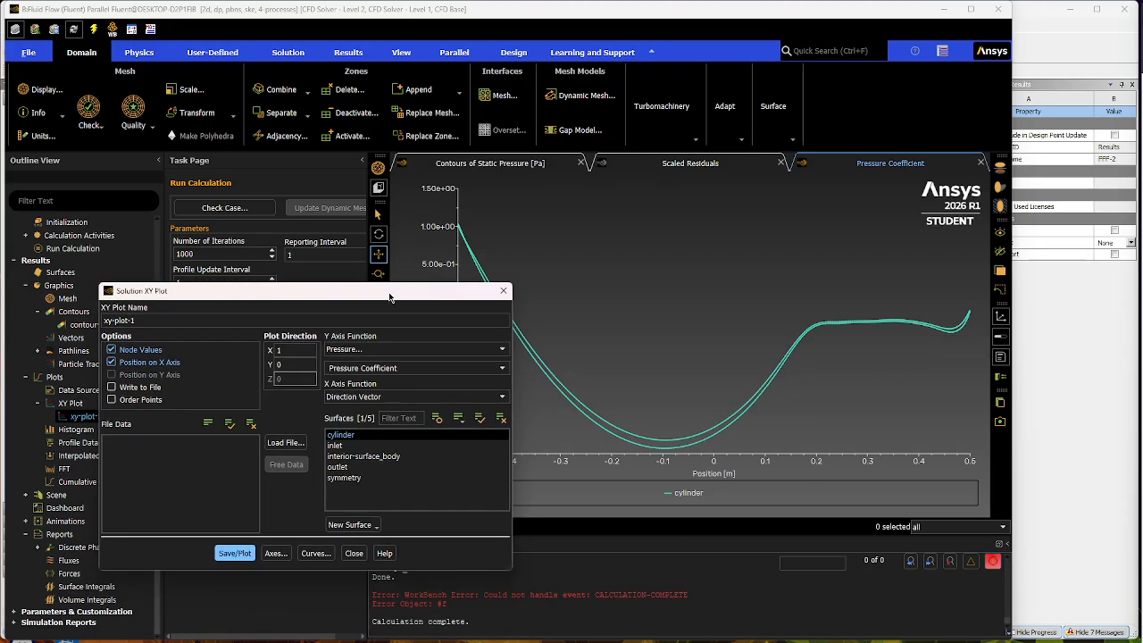
click(504, 290)
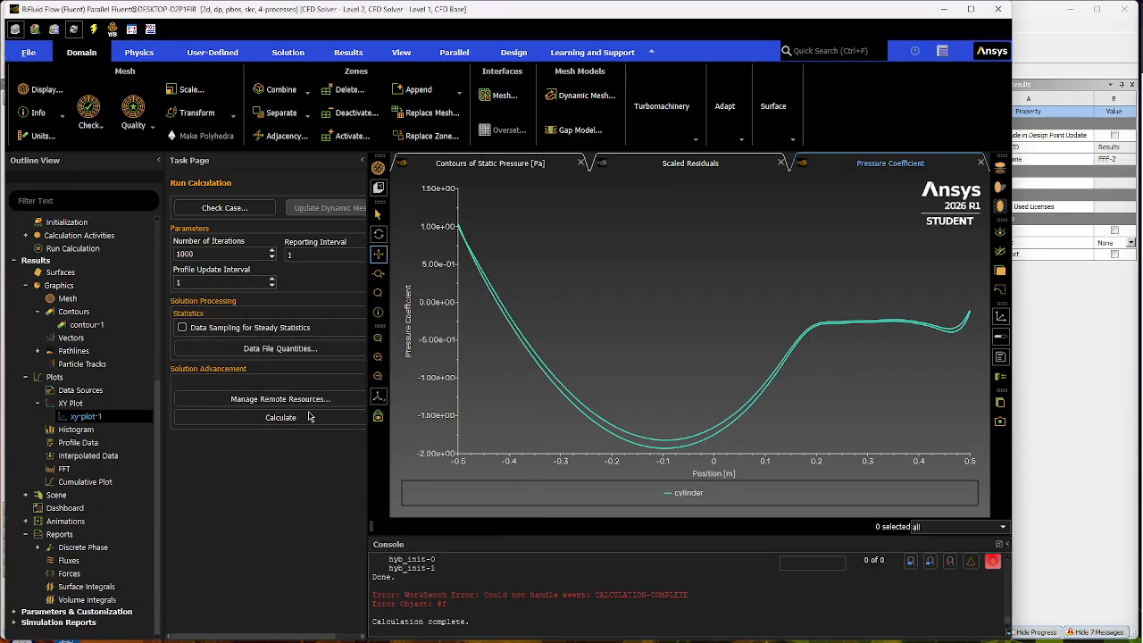
- Print the force report for the cylinder along direction vector X 1, Y 0, and read its total force coefficient
double_click(70, 574)
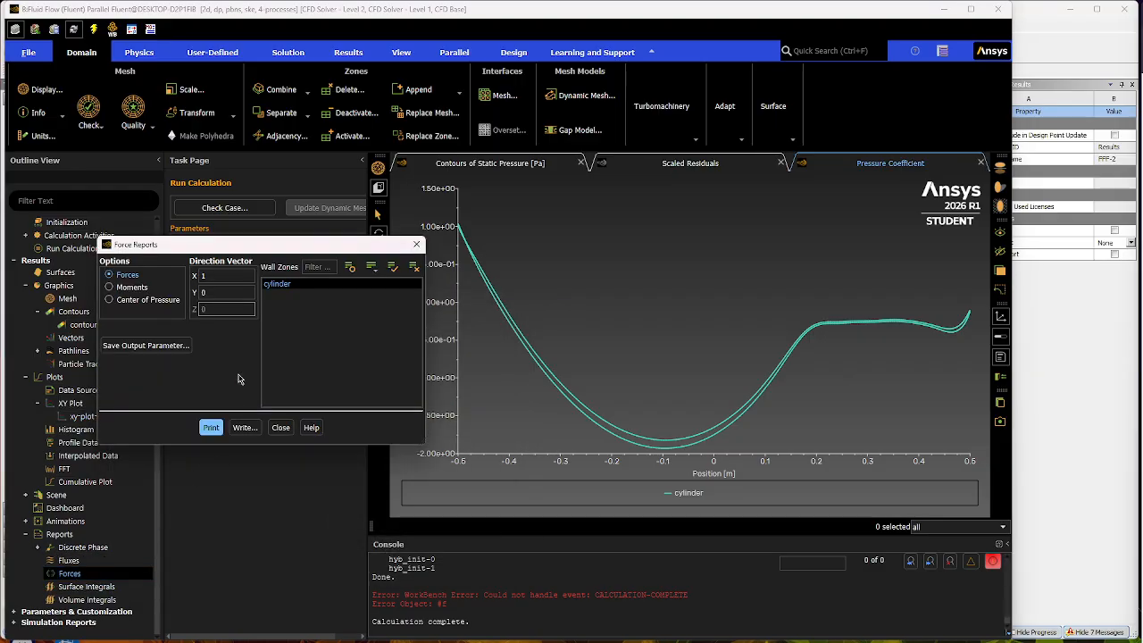
click(210, 428)
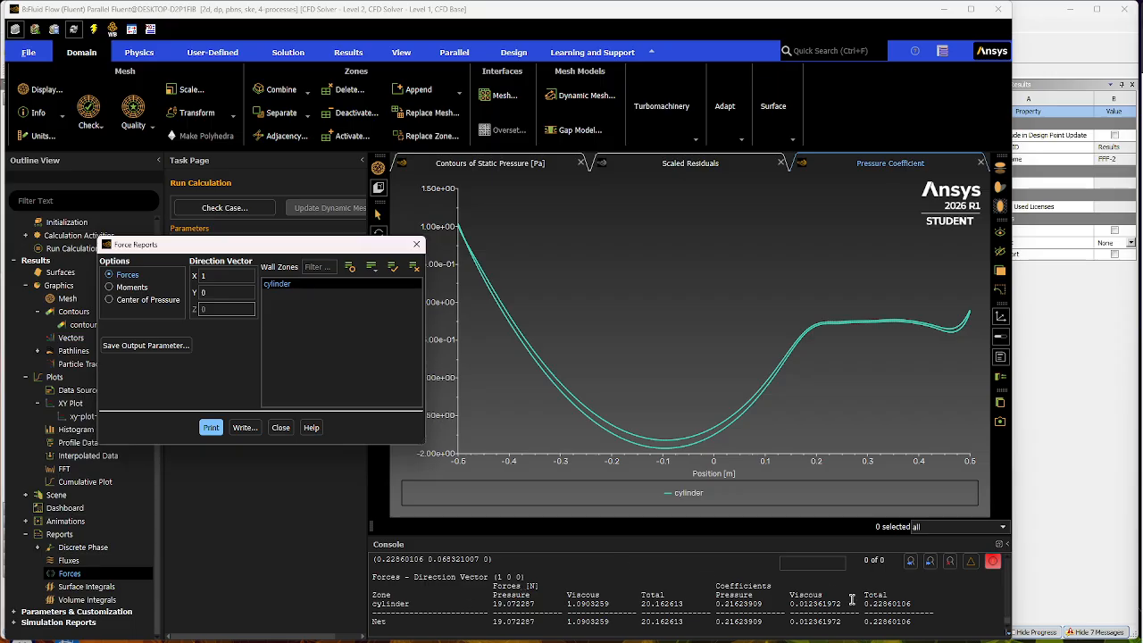
drag(864, 604, 953, 603)
click(956, 604)
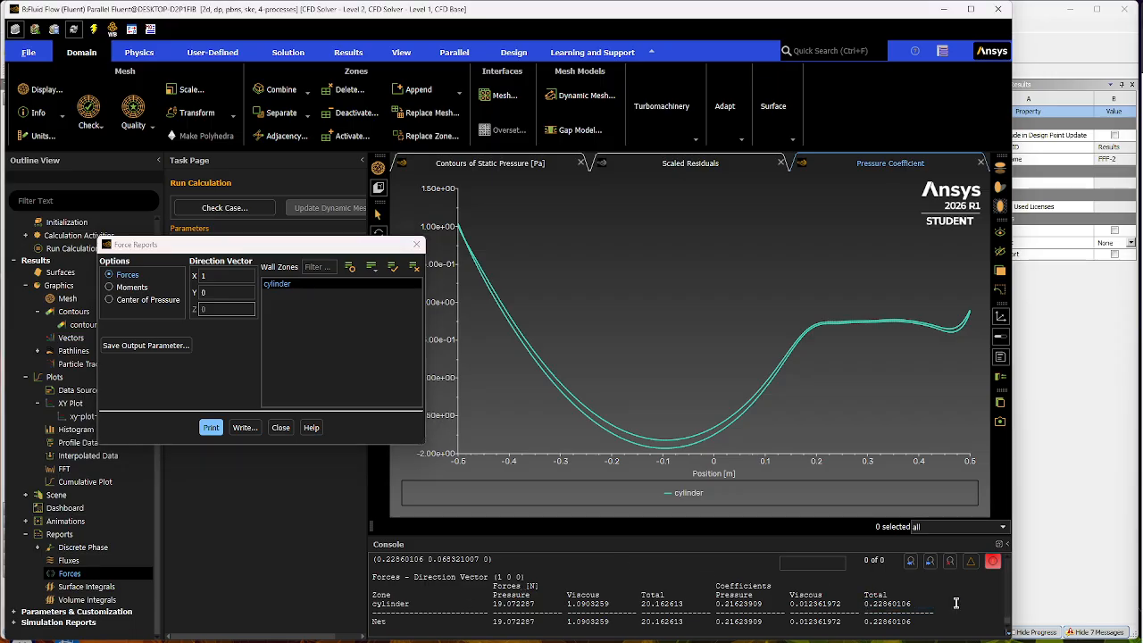
drag(867, 604, 954, 604)
click(951, 604)
drag(861, 604, 953, 604)
click(922, 614)
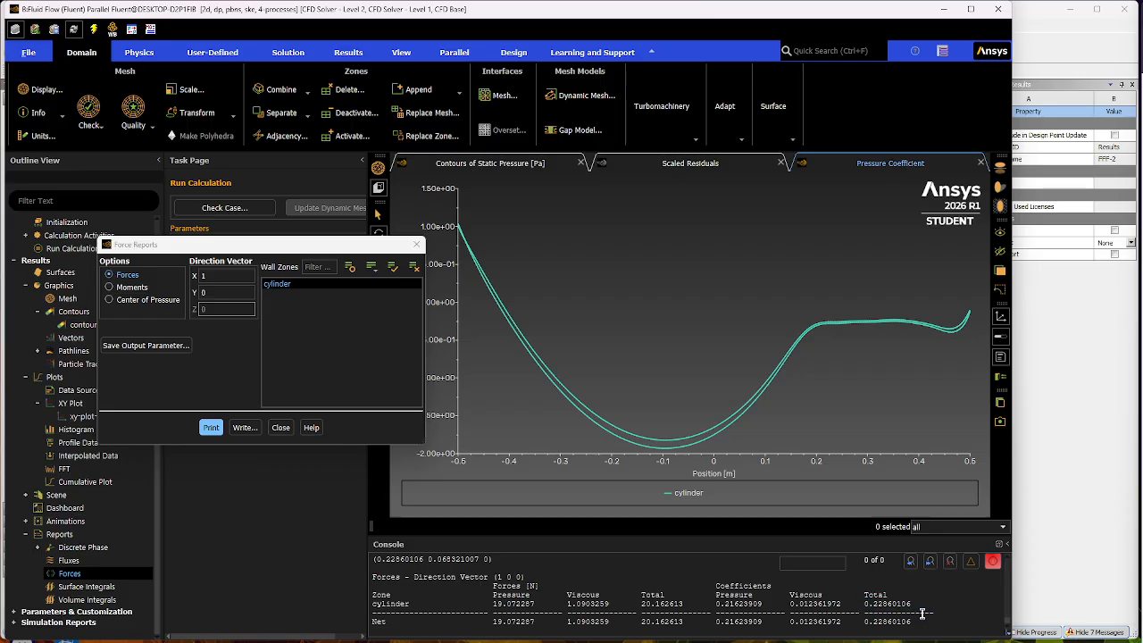